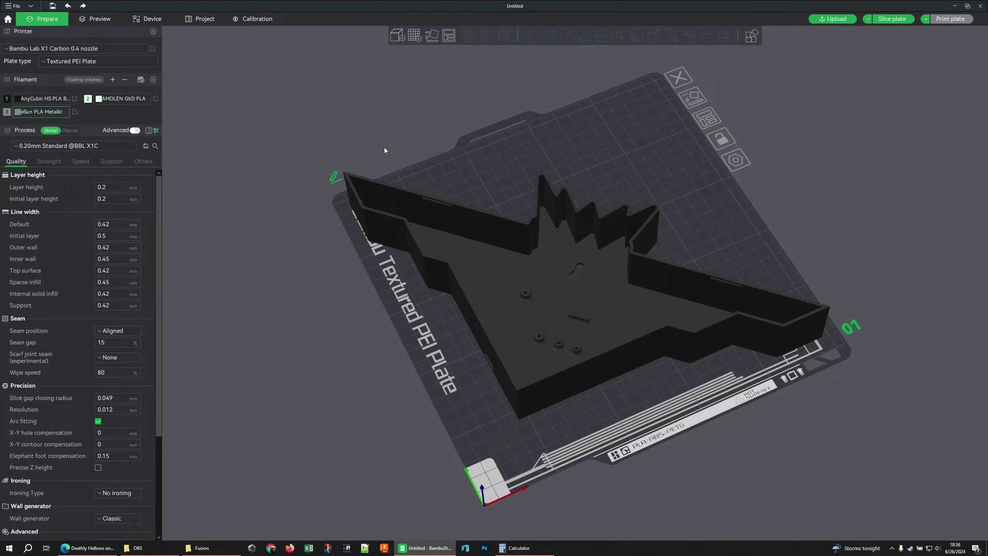
# - List the plate's objects and examine the individual parts of Base v2.step: base-lip, base-accent and base-reflector
pyautogui.moveTo(421, 167); pyautogui.dragTo(429, 167)
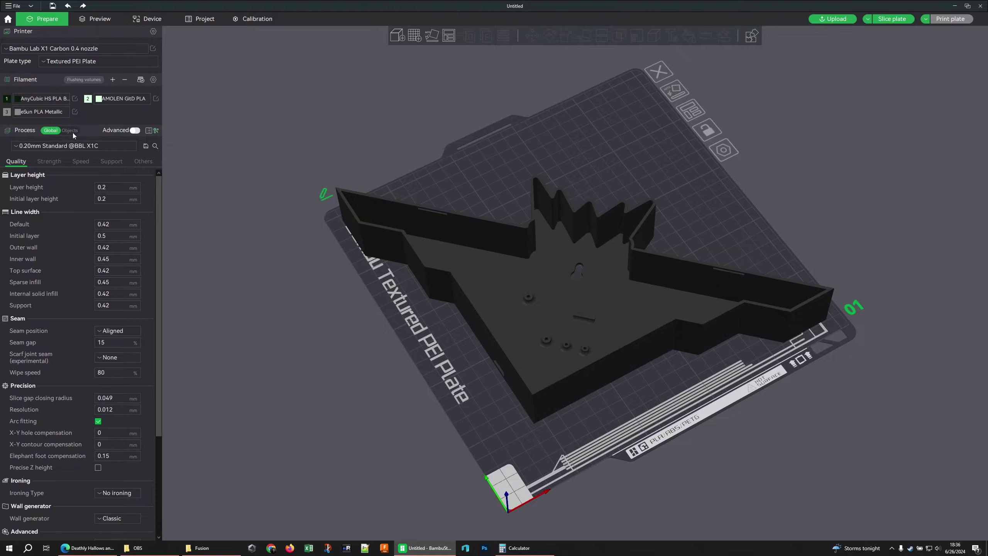
pyautogui.click(454, 249)
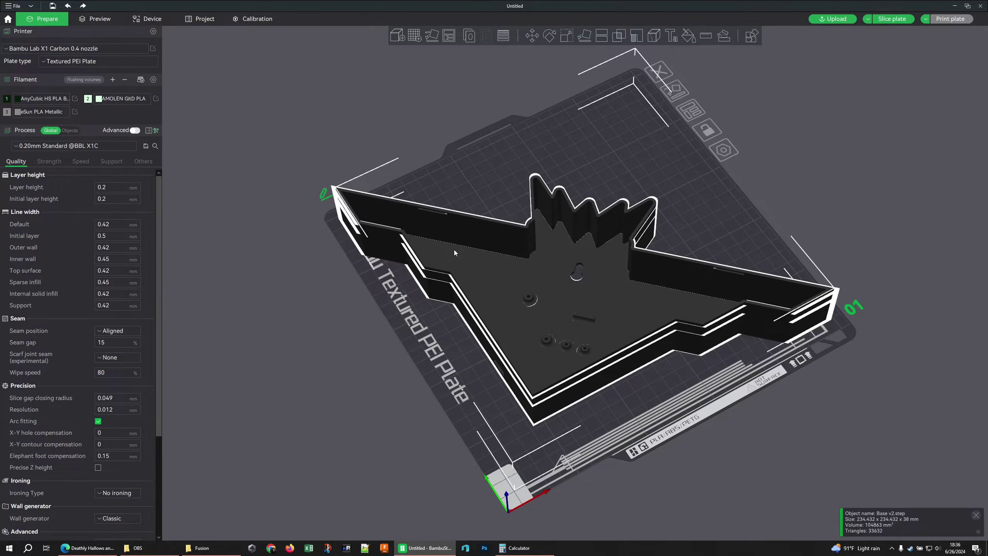
pyautogui.click(472, 190)
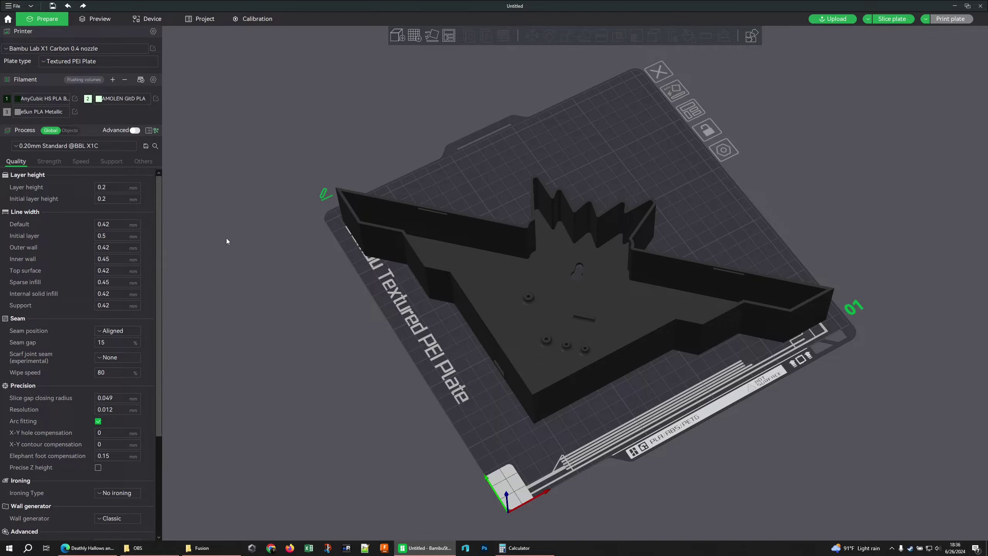
pyautogui.click(69, 131)
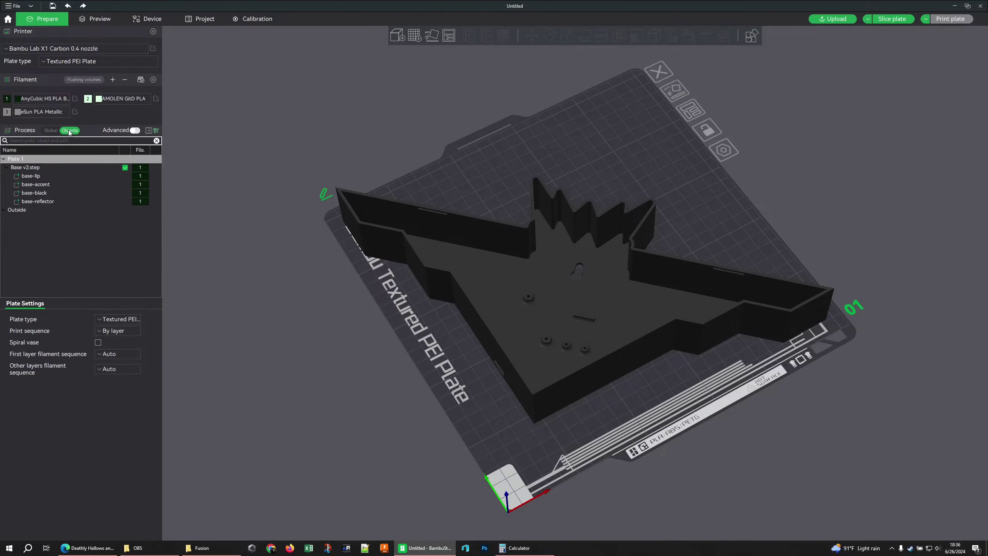
pyautogui.click(39, 167)
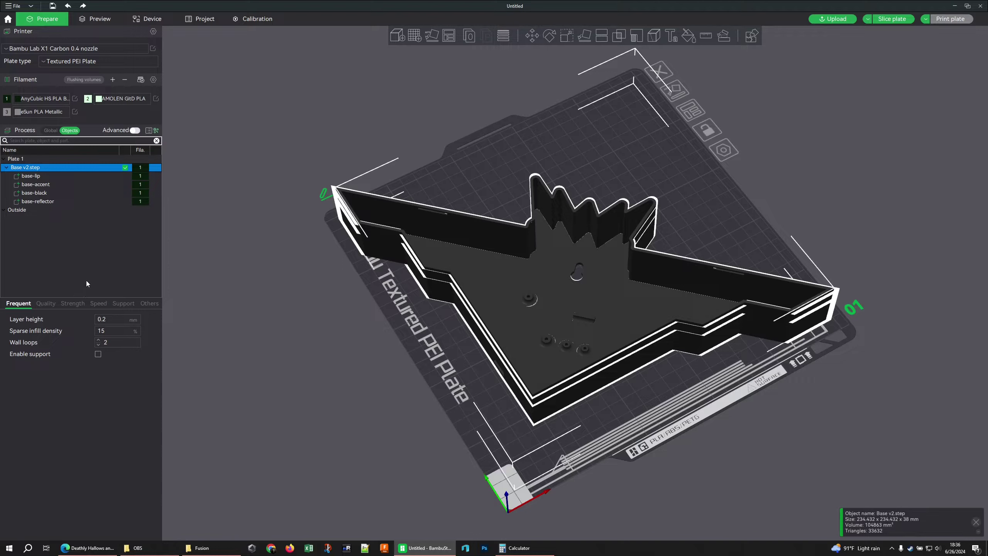
pyautogui.click(31, 176)
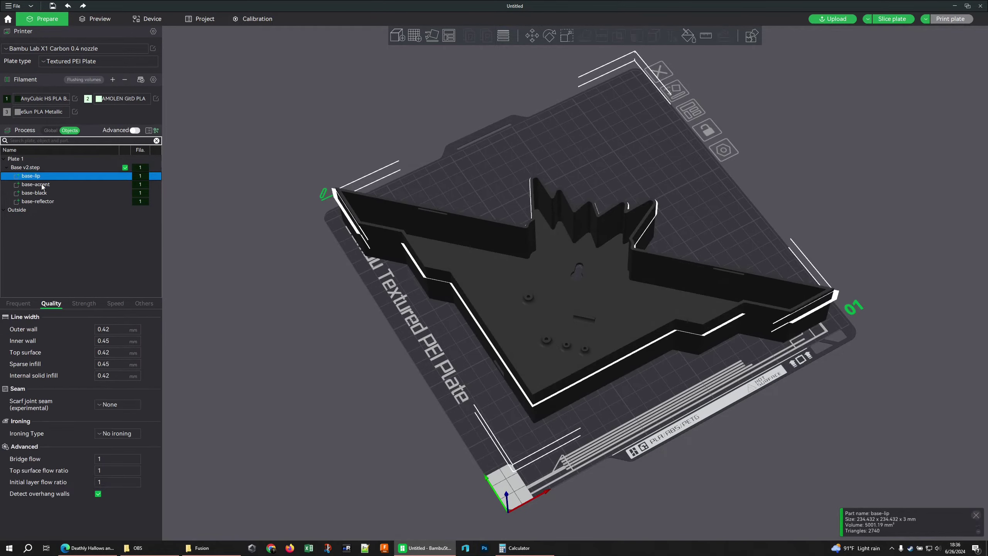
pyautogui.click(42, 184)
pyautogui.click(48, 200)
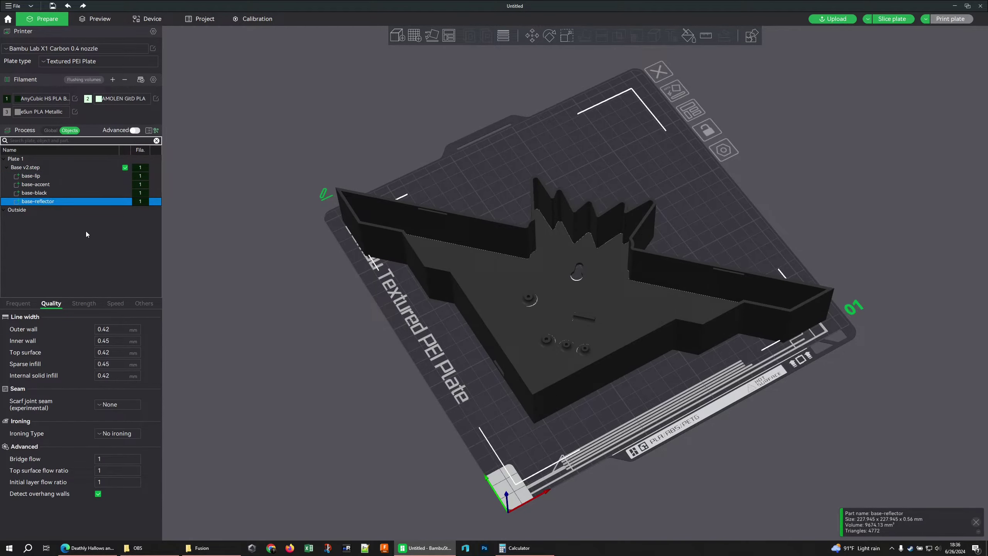
pyautogui.click(43, 184)
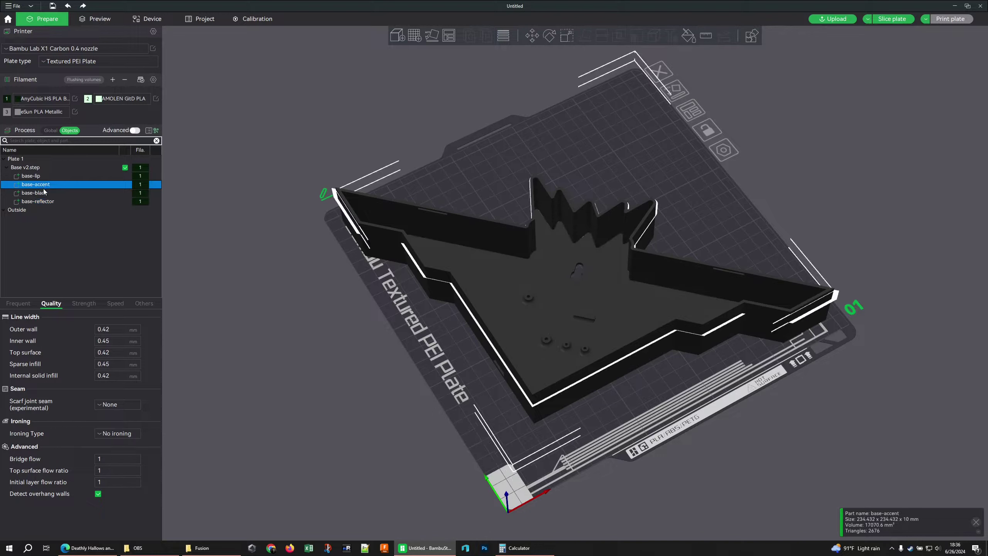
# - Assign filament 2, AMOLEN GitD PLA, to the base-accent part
pyautogui.moveTo(511, 293); pyautogui.dragTo(428, 328)
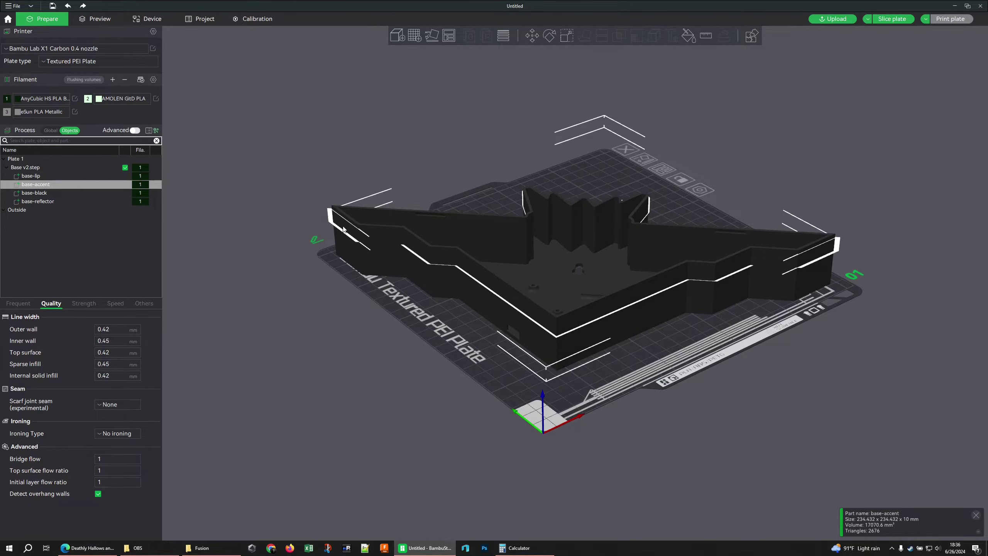
pyautogui.click(81, 192)
pyautogui.click(68, 184)
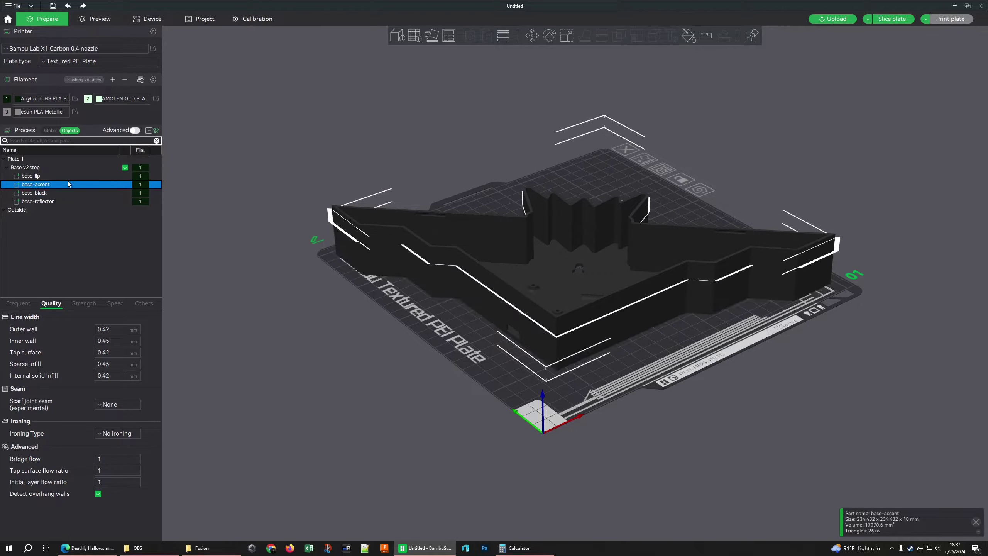
pyautogui.moveTo(330, 190); pyautogui.dragTo(321, 187)
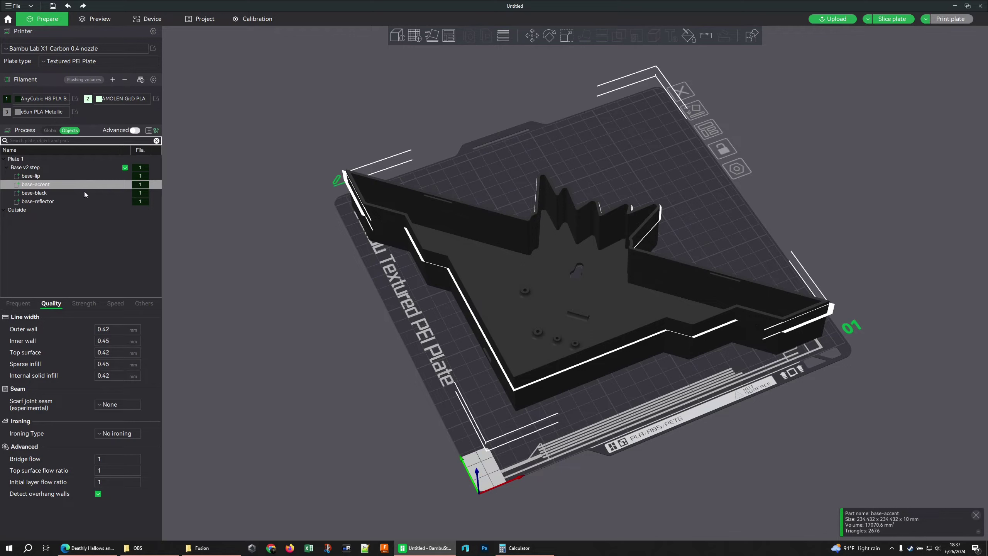
pyautogui.rightClick(36, 184)
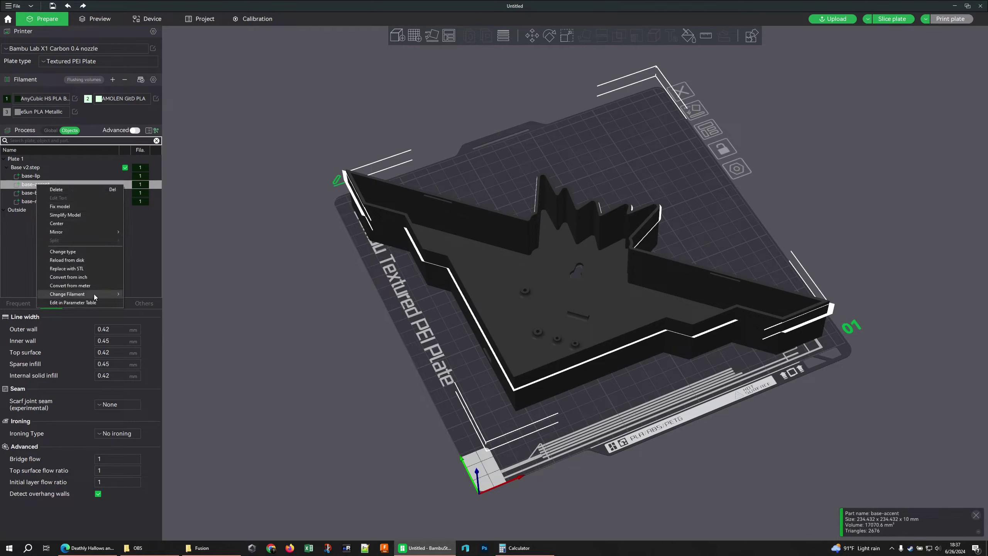
pyautogui.moveTo(94, 293)
pyautogui.click(160, 305)
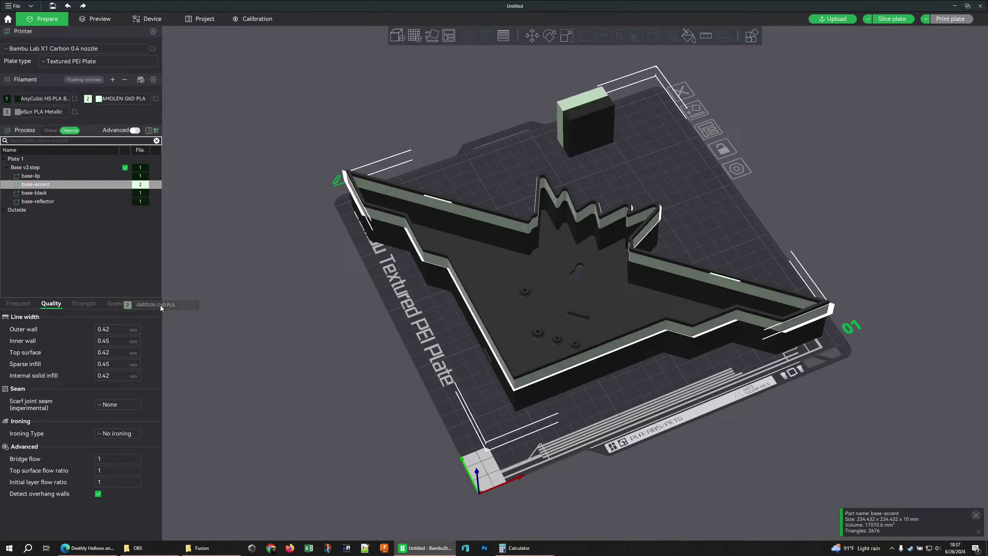
# - Assign filament 3, eSun PLA Metallic, to the base-reflector part and deselect it
pyautogui.click(45, 202)
pyautogui.rightClick(64, 200)
pyautogui.moveTo(135, 310)
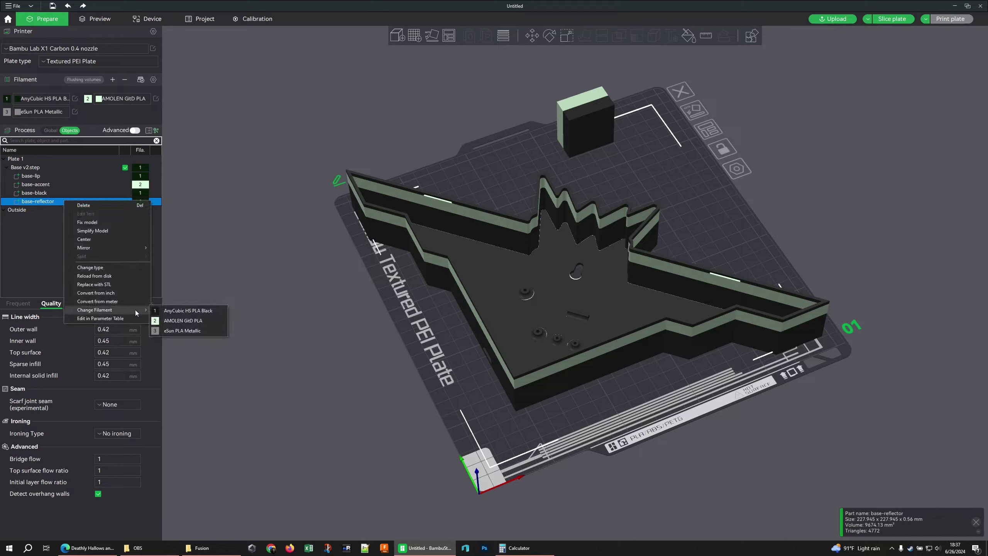
pyautogui.click(182, 331)
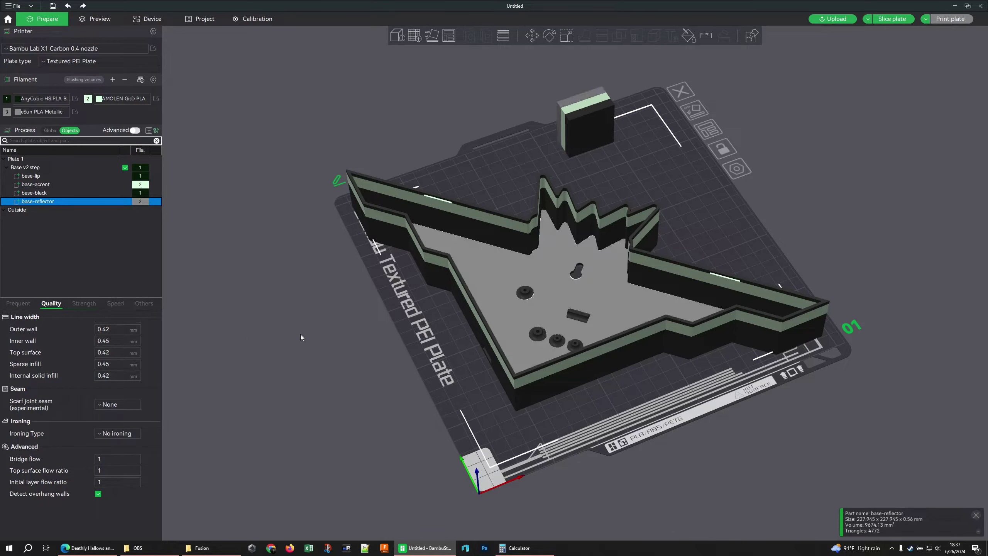
pyautogui.click(356, 324)
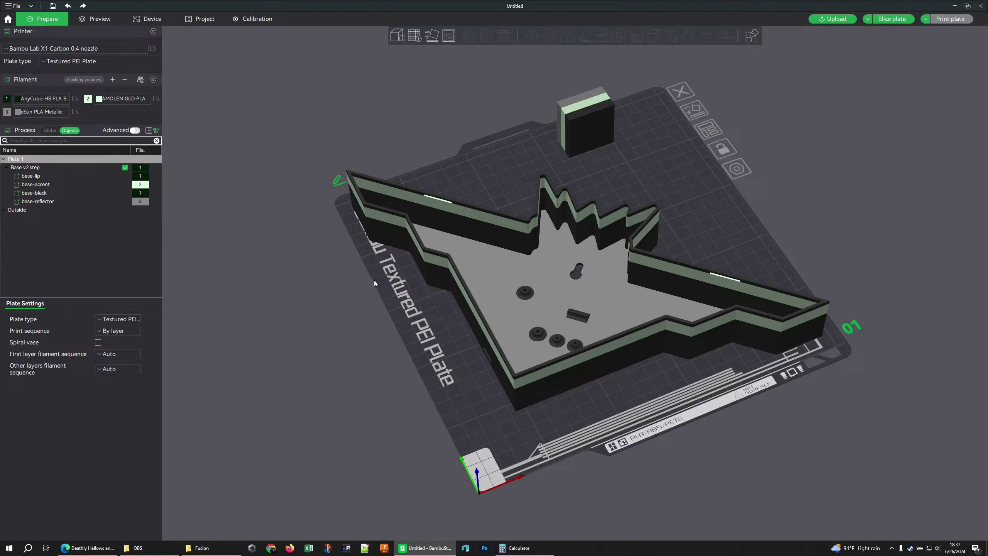
# - Return to the global process settings and collapse the printer and filament sections
pyautogui.moveTo(393, 302); pyautogui.dragTo(394, 306)
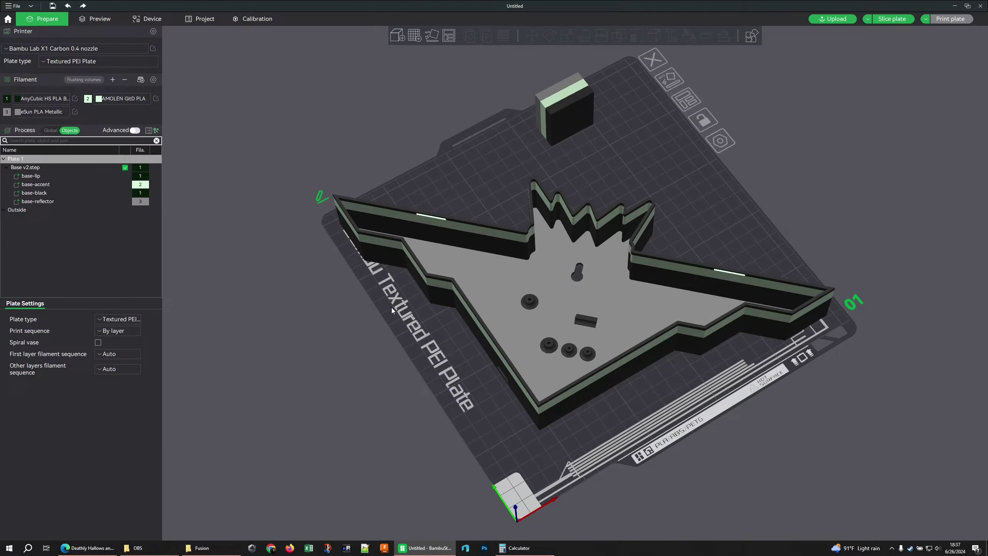
pyautogui.moveTo(391, 307); pyautogui.dragTo(403, 320)
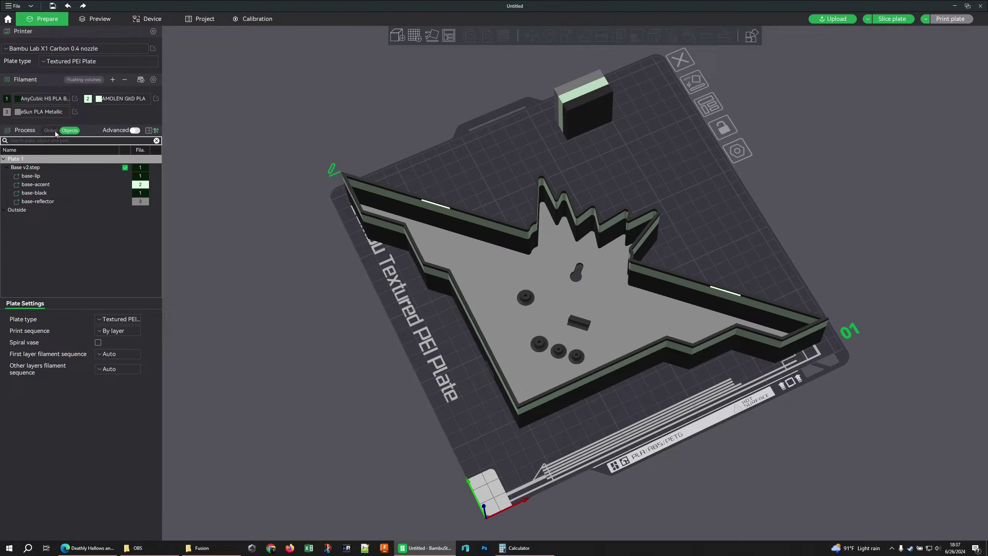
pyautogui.click(69, 131)
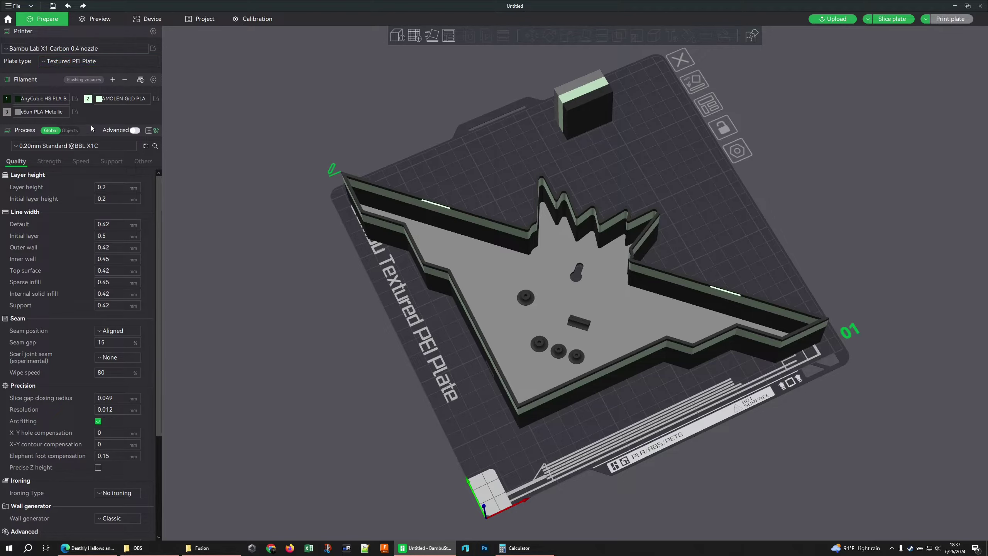
pyautogui.click(22, 32)
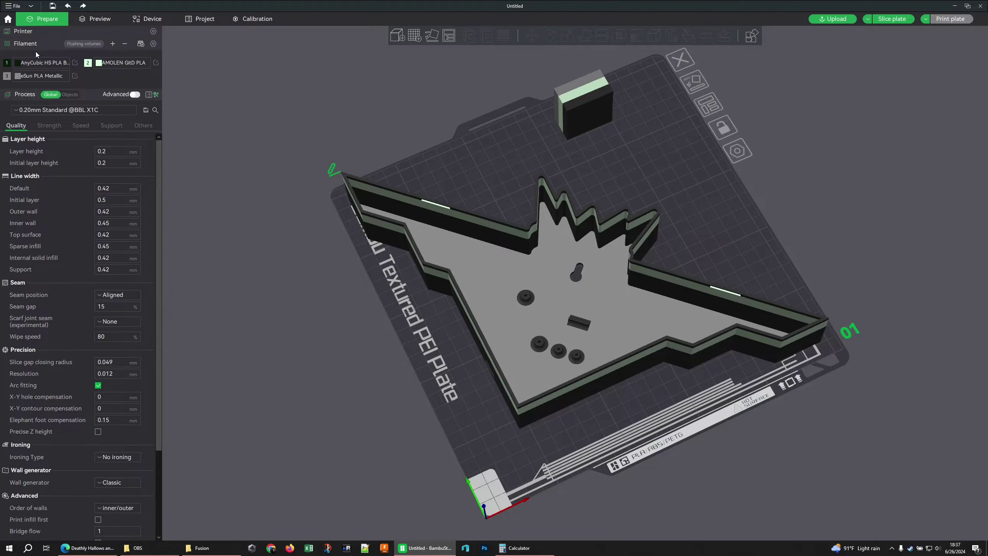
pyautogui.click(35, 44)
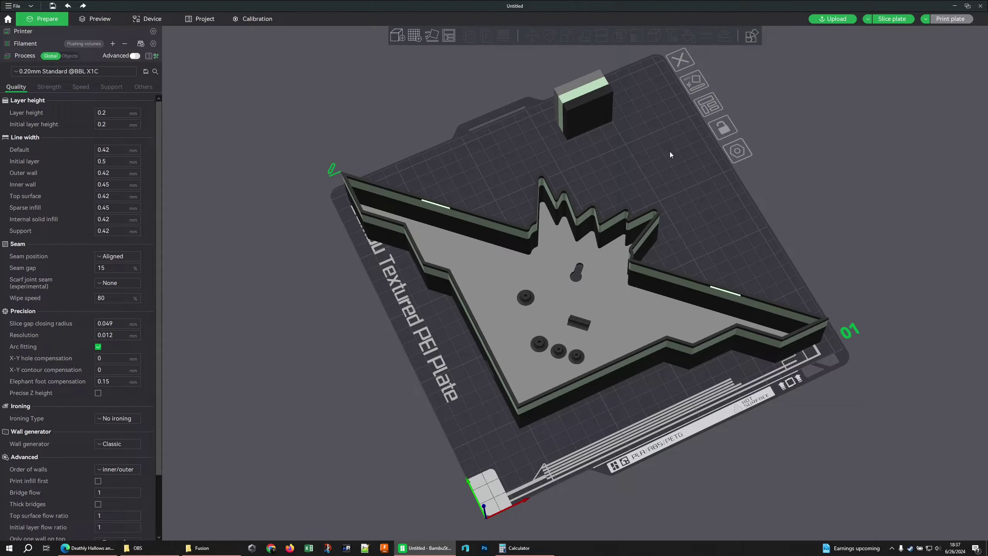
# - Check the printer's status with its AMS filament slots and the flow dynamics calibration page, and return to model preparation
pyautogui.moveTo(574, 429); pyautogui.dragTo(562, 426)
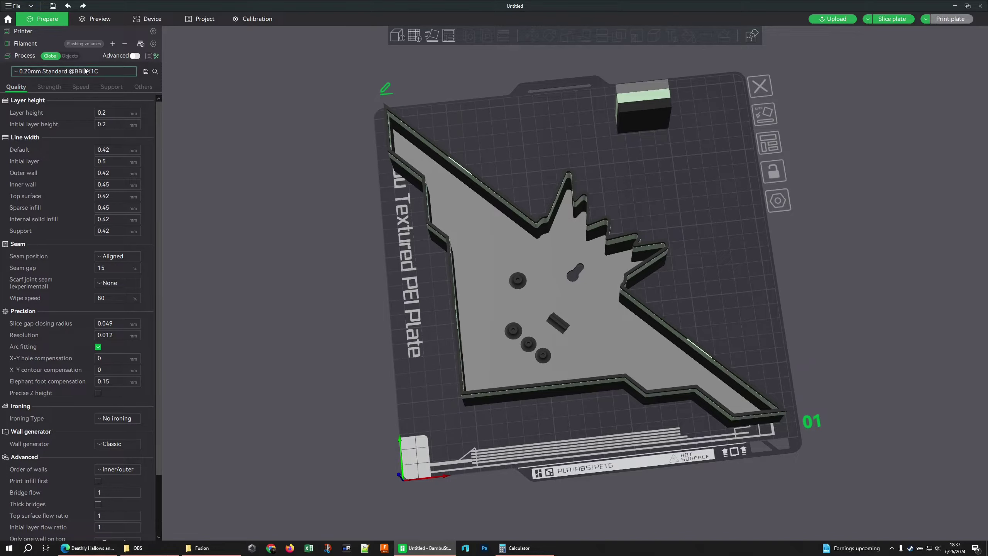
pyautogui.click(148, 22)
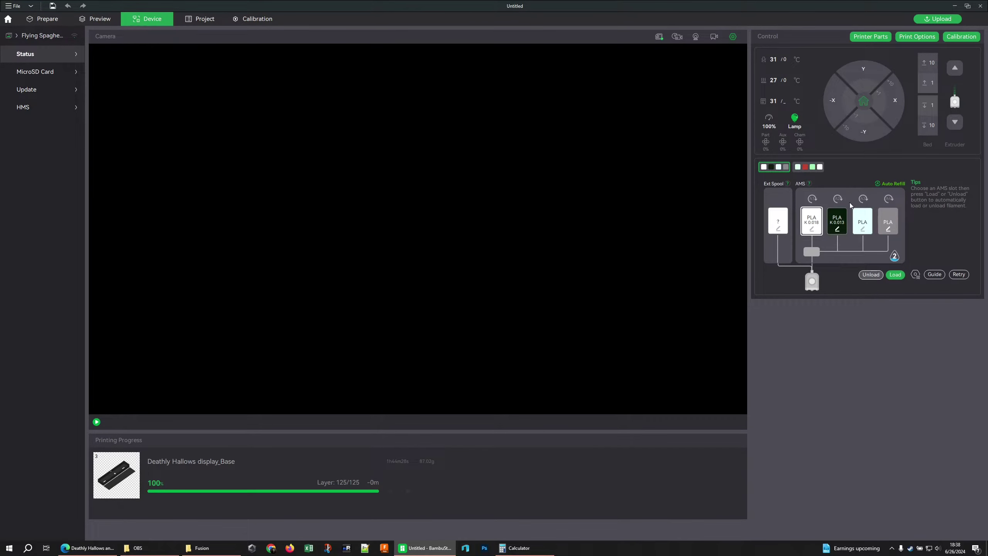
pyautogui.click(253, 28)
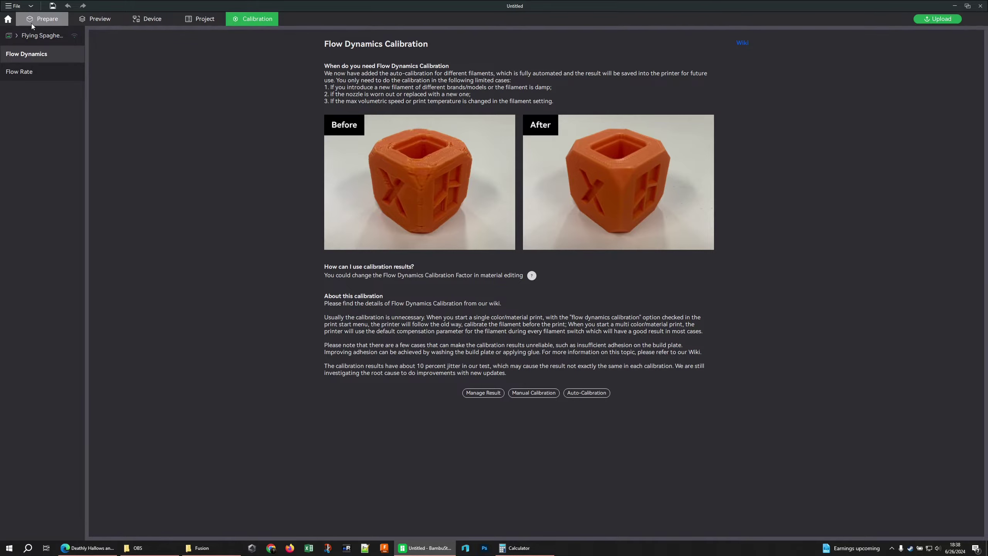
pyautogui.click(42, 19)
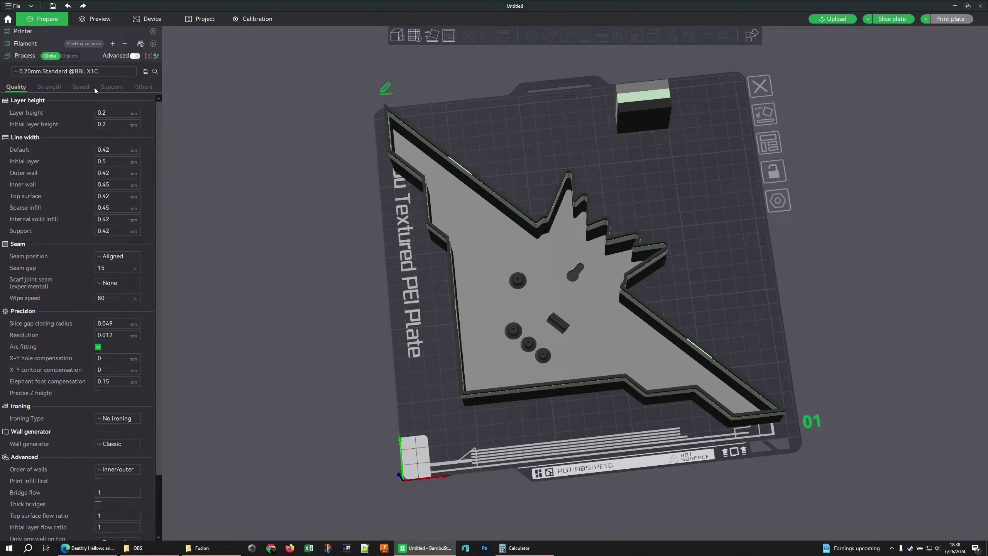
# - Review the filament settings of AnyCubic HS PLA Black, including flow ratio, temperatures and maximum volumetric speed, and close them unchanged
pyautogui.click(31, 45)
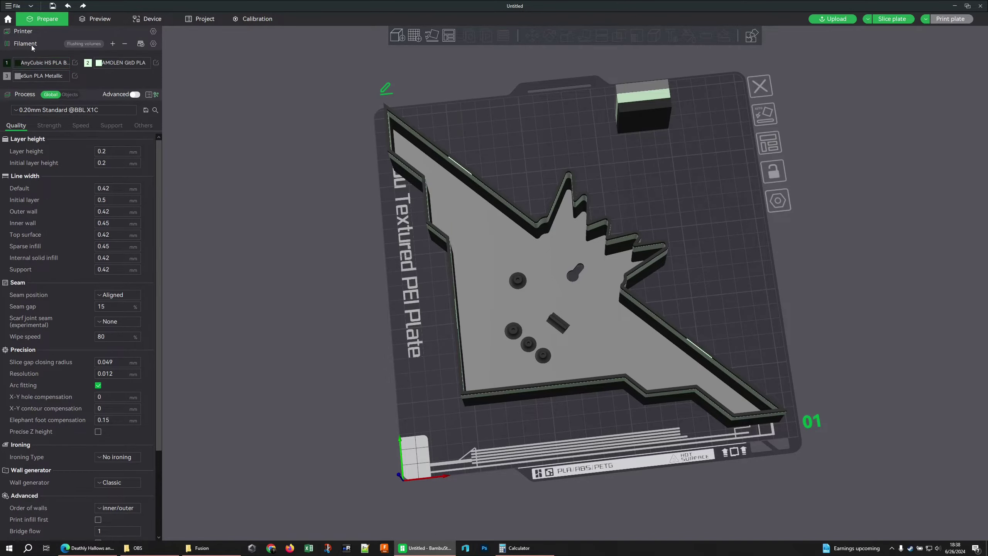
pyautogui.click(75, 62)
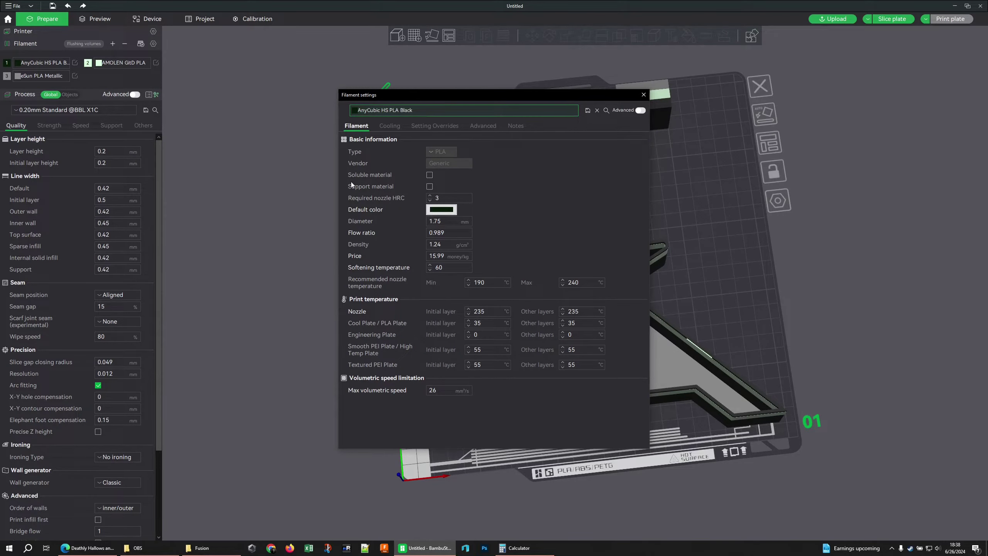
pyautogui.click(643, 94)
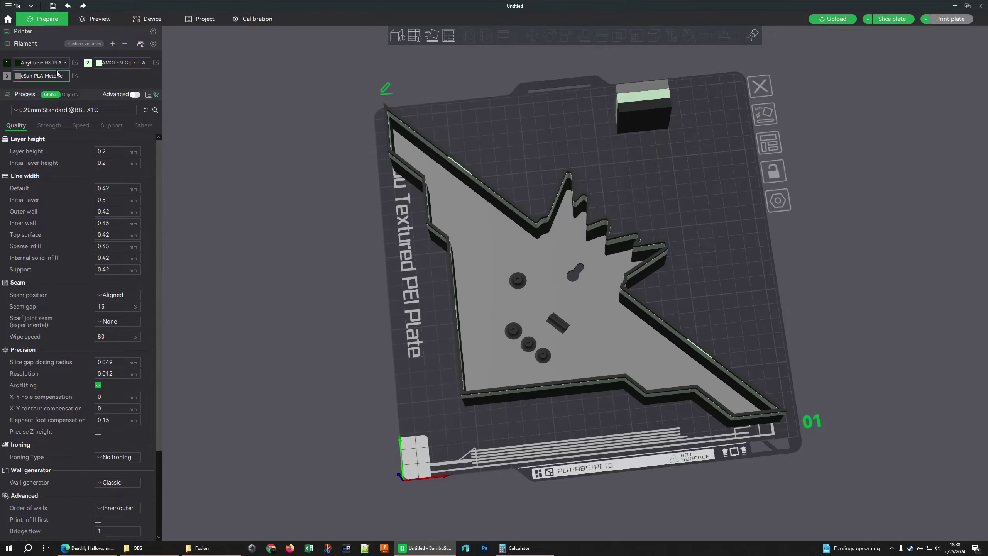
# - Collapse the filament section and apply the user process preset Rev's PLA Light Box BASE
pyautogui.click(27, 43)
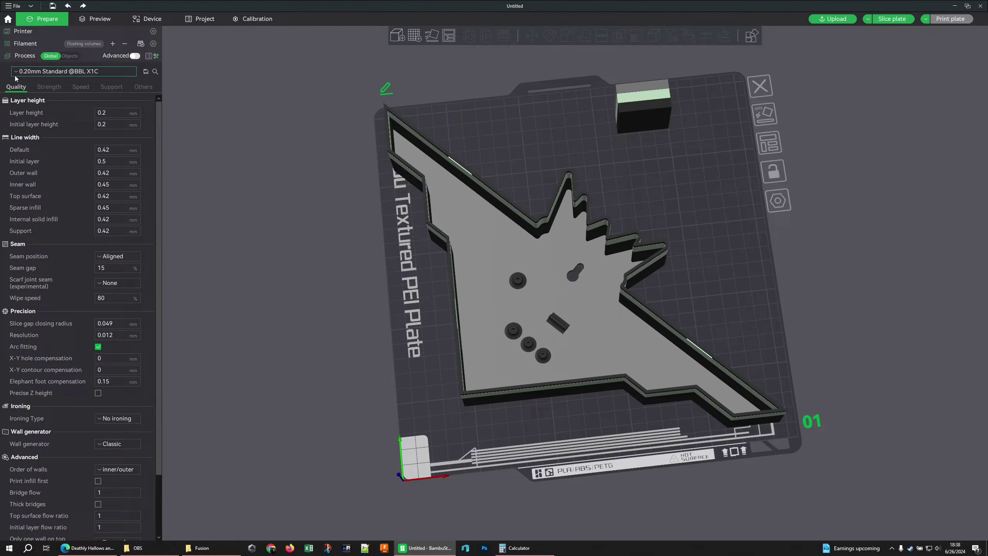
pyautogui.click(39, 72)
pyautogui.scroll(-3, 65, 136)
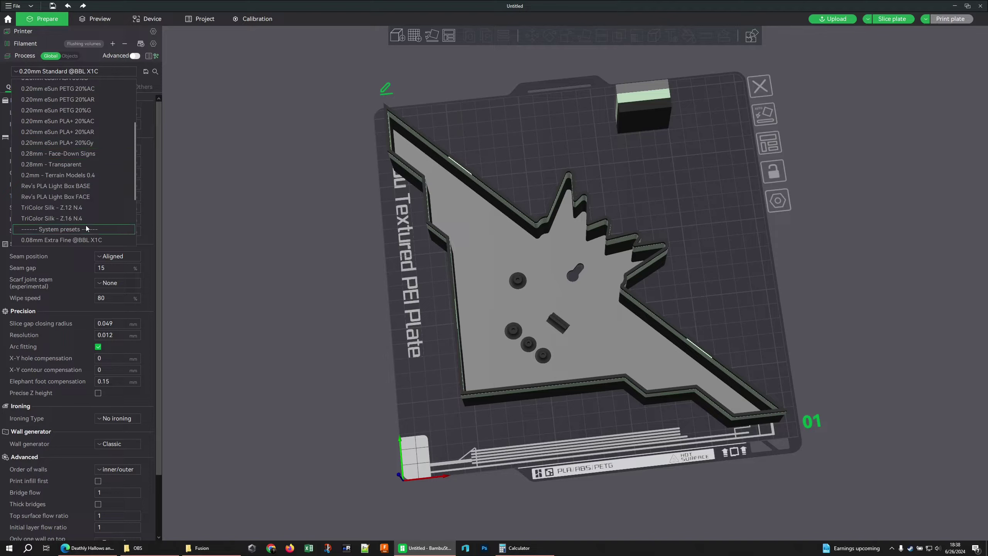
pyautogui.click(98, 186)
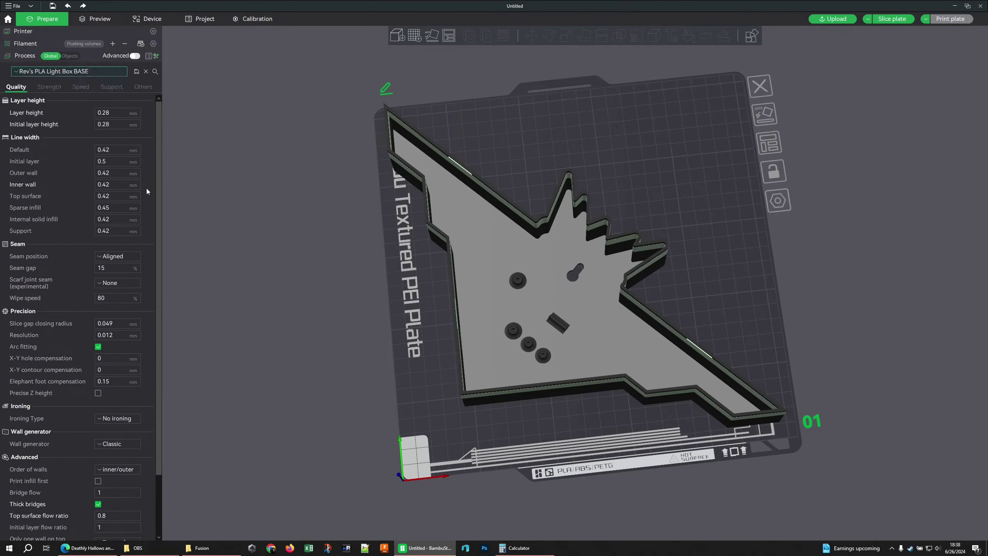
pyautogui.moveTo(394, 327); pyautogui.dragTo(409, 317)
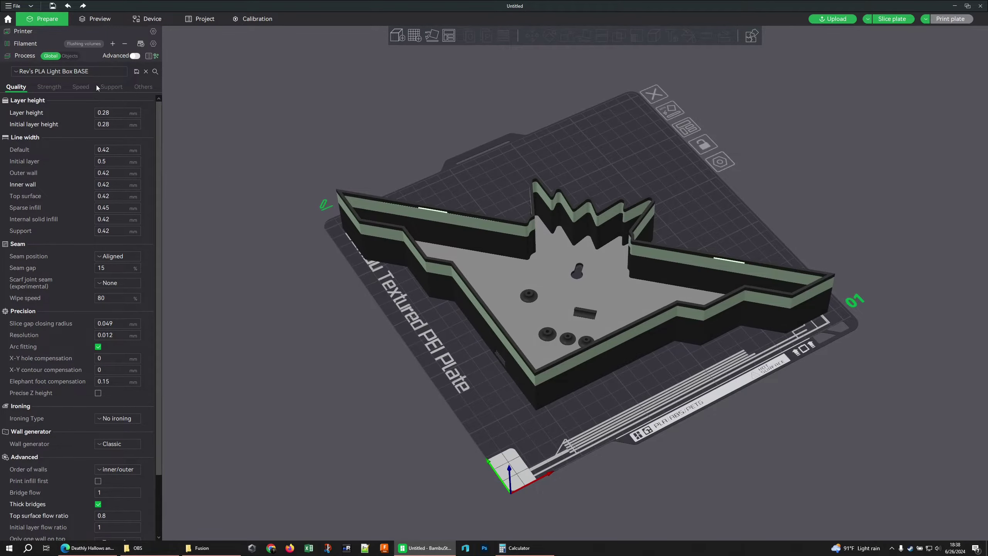
# - Open the program preferences to examine the general and develop mode options
pyautogui.click(16, 7)
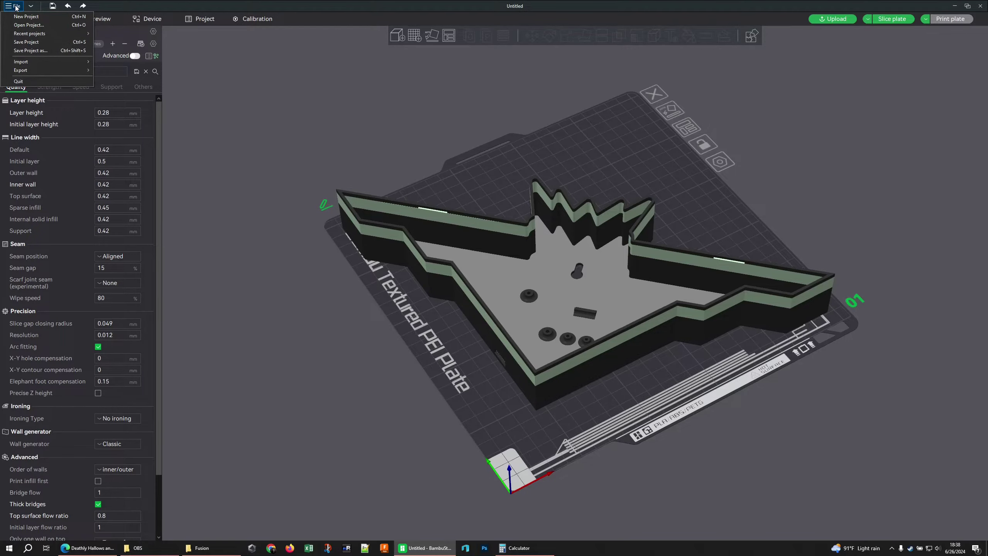
pyautogui.click(31, 6)
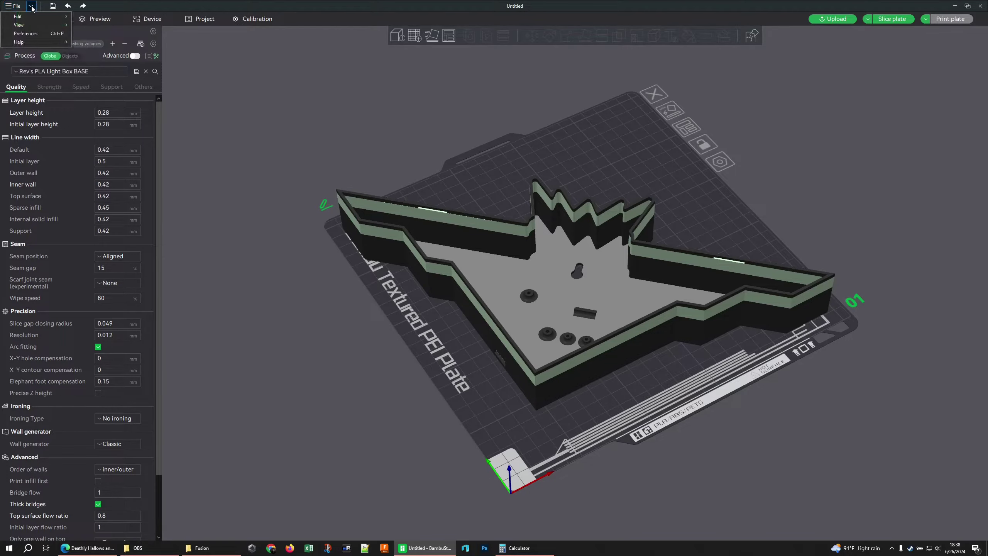
pyautogui.click(38, 34)
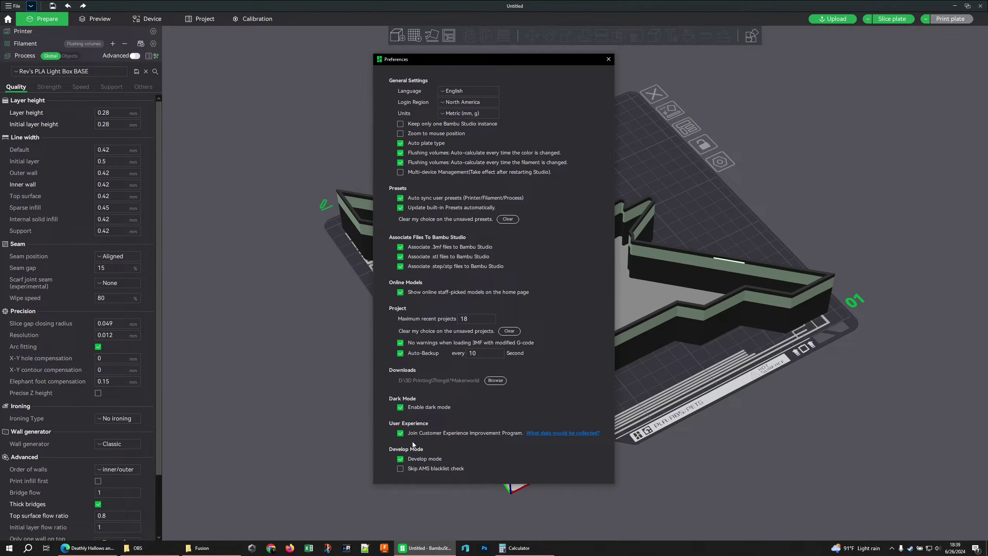
# - Close the preferences, examine the base from below and above, and check the layer height and initial layer line width settings
pyautogui.click(609, 60)
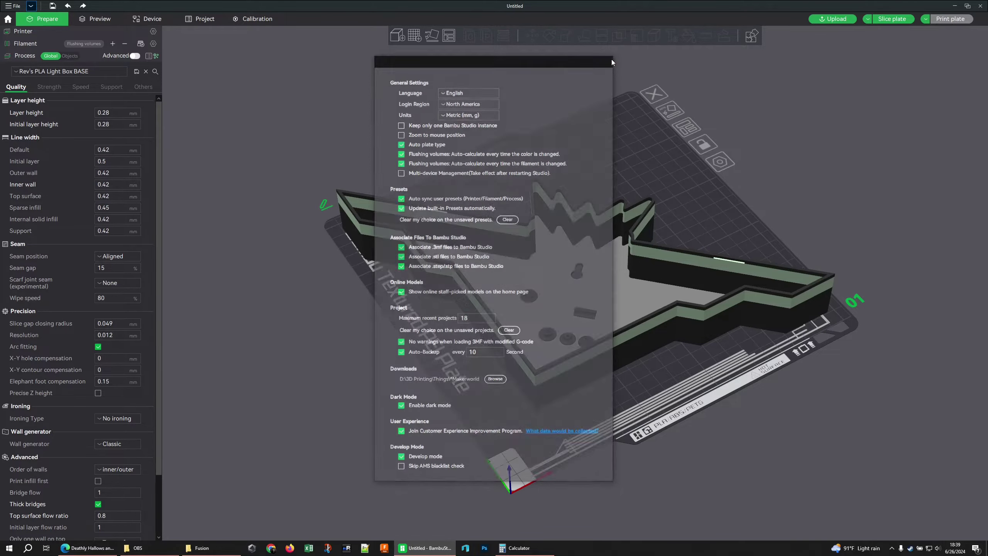
pyautogui.moveTo(473, 348); pyautogui.dragTo(470, 294)
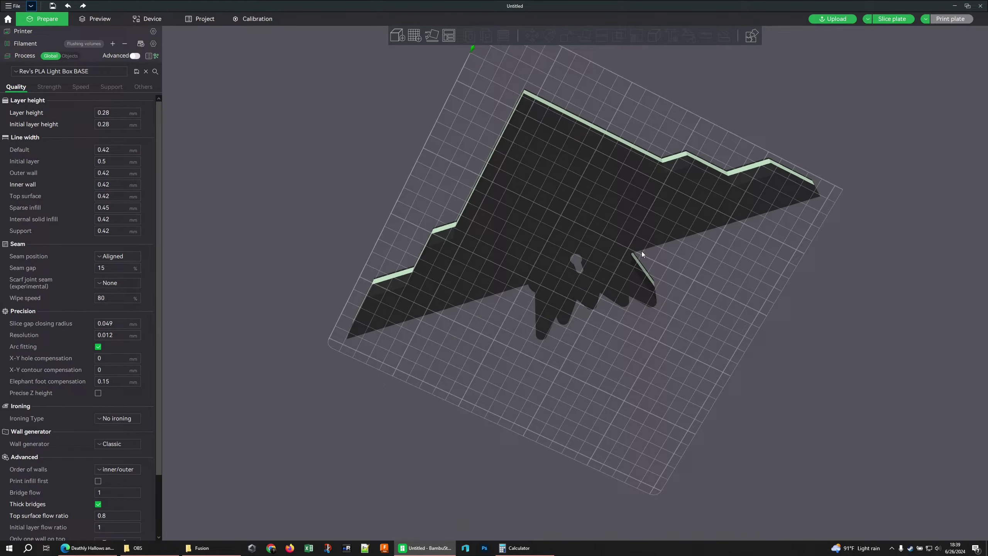
pyautogui.moveTo(415, 172); pyautogui.dragTo(412, 238)
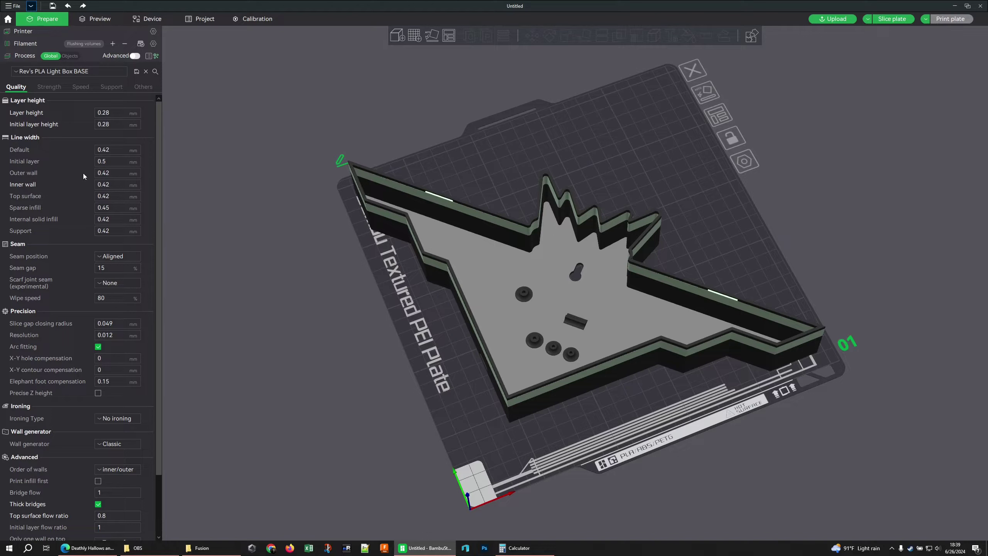
pyautogui.click(99, 116)
pyautogui.press('Tab')
pyautogui.click(103, 161)
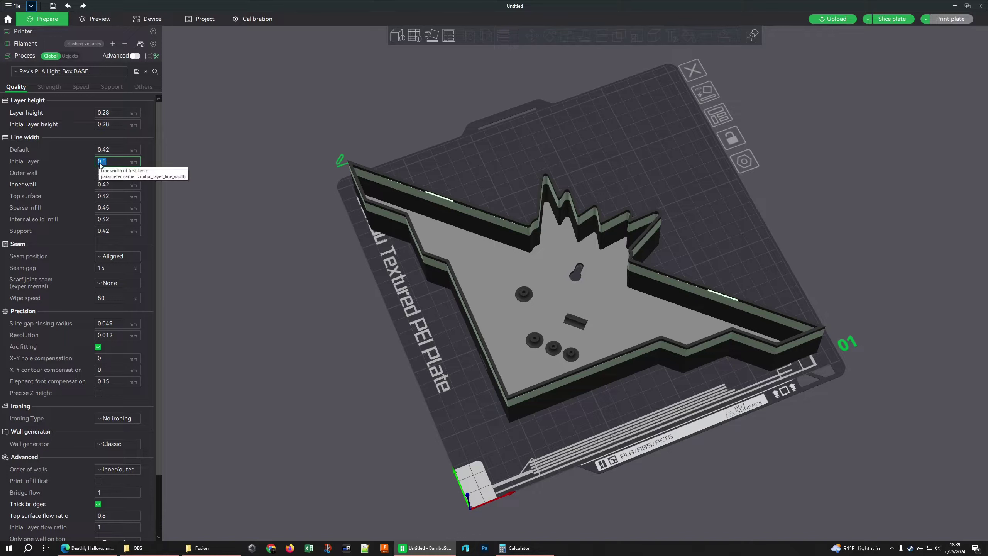
# - Slice the plate and show only the first layer in the preview, coloured by line type
pyautogui.click(884, 19)
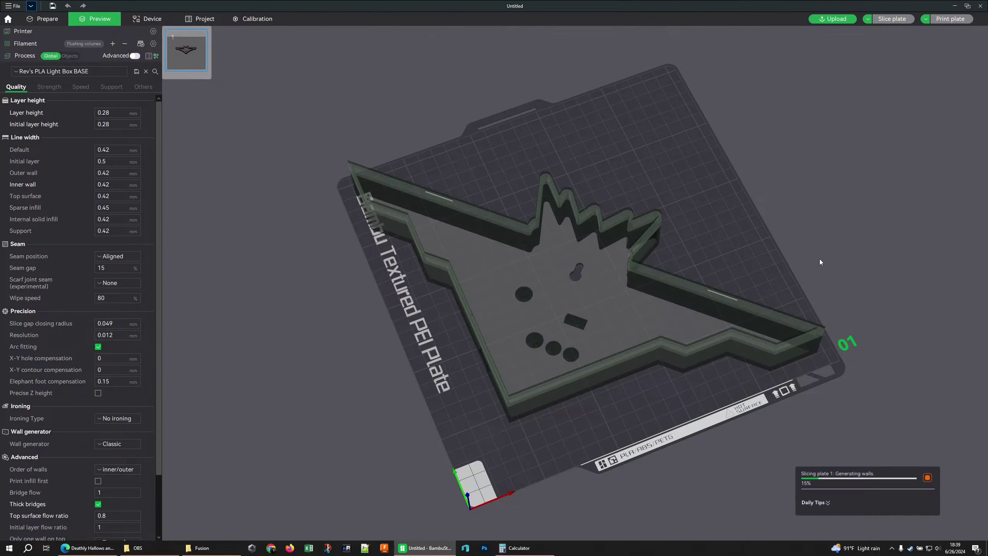
pyautogui.click(975, 457)
pyautogui.moveTo(974, 457); pyautogui.dragTo(975, 471)
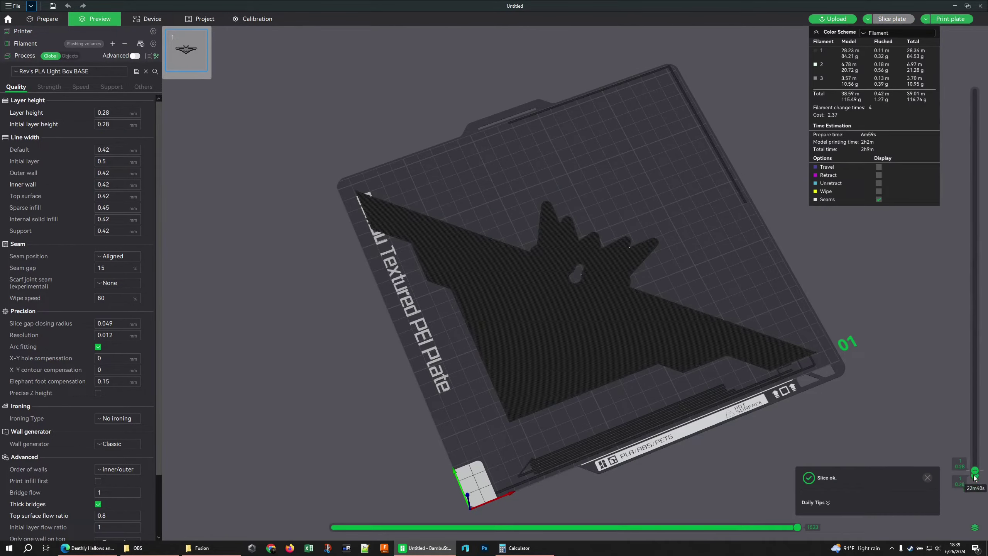
pyautogui.click(895, 32)
pyautogui.click(883, 43)
pyautogui.scroll(5, 577, 342)
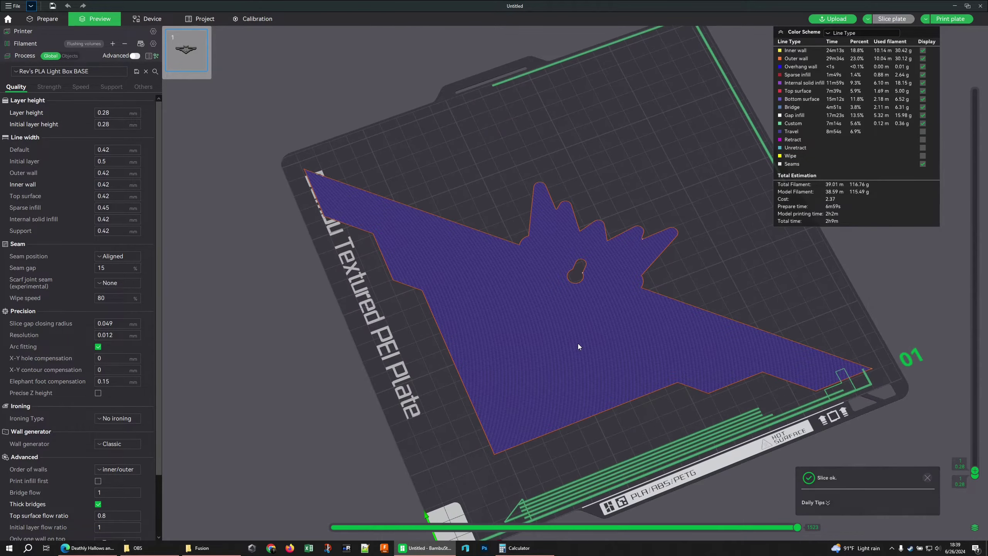
pyautogui.moveTo(718, 307); pyautogui.dragTo(715, 317)
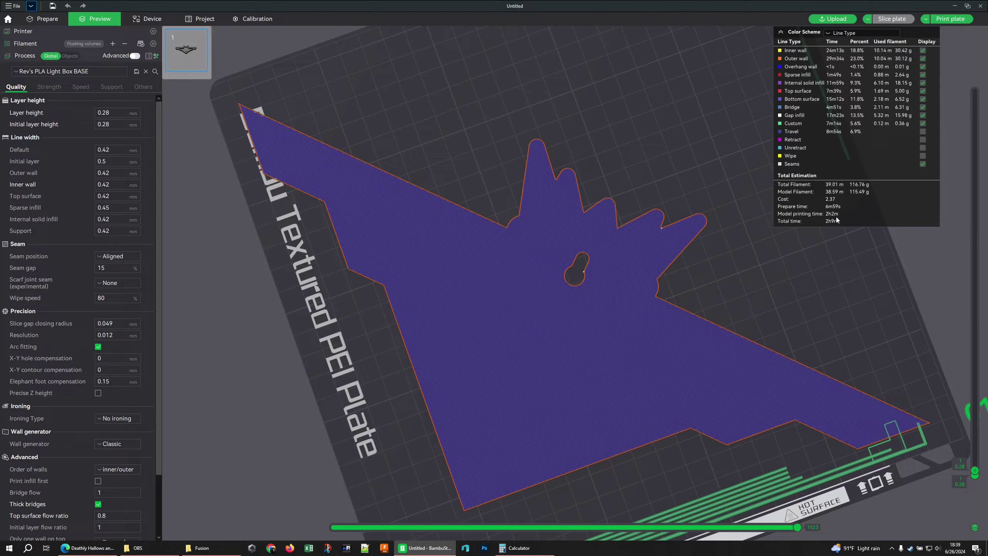
# - Try an initial layer line width of 0.32 mm and re-slice the plate
pyautogui.click(102, 172)
pyautogui.write('32')
pyautogui.press('Return')
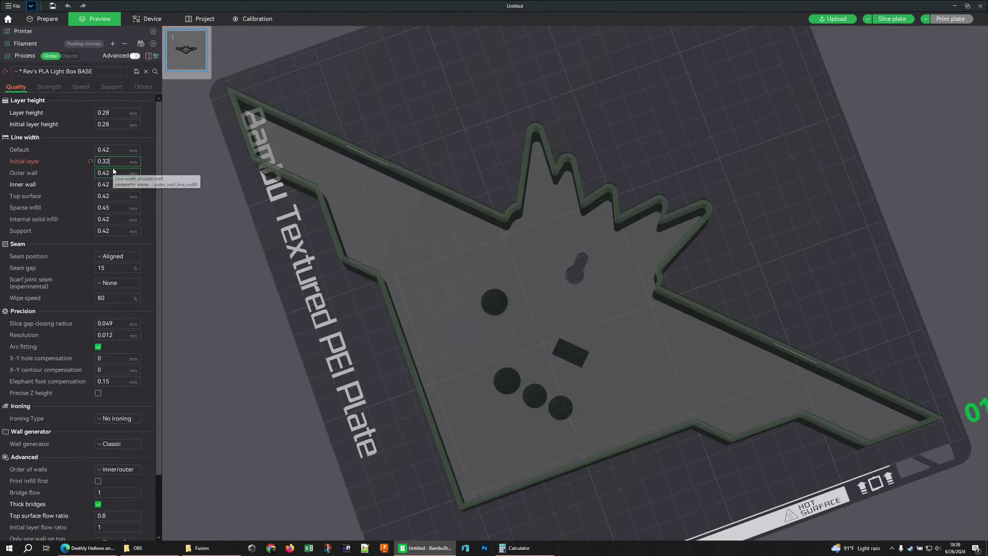
pyautogui.click(881, 22)
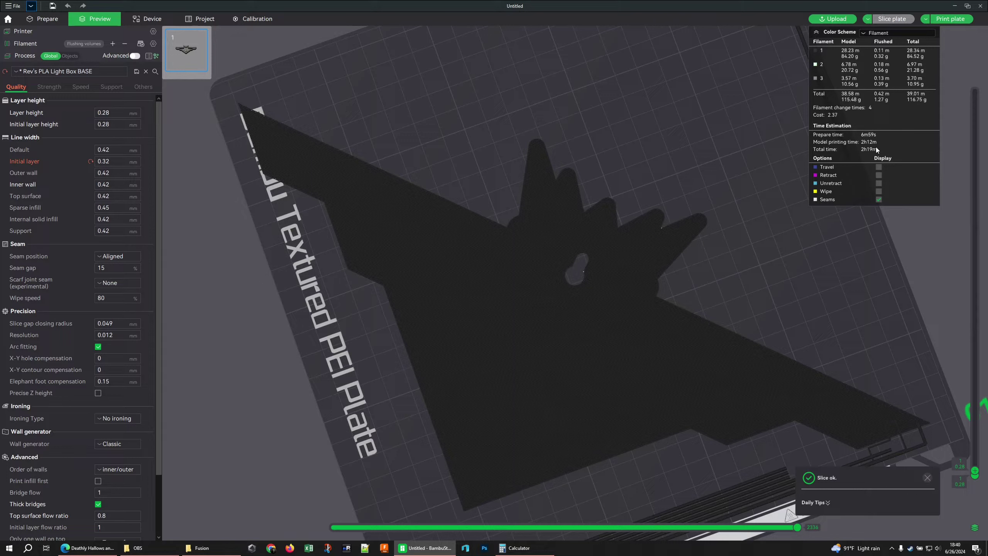
# - Reset the initial layer line width to its preset value and re-slice the plate, colouring the preview by line type
pyautogui.click(90, 161)
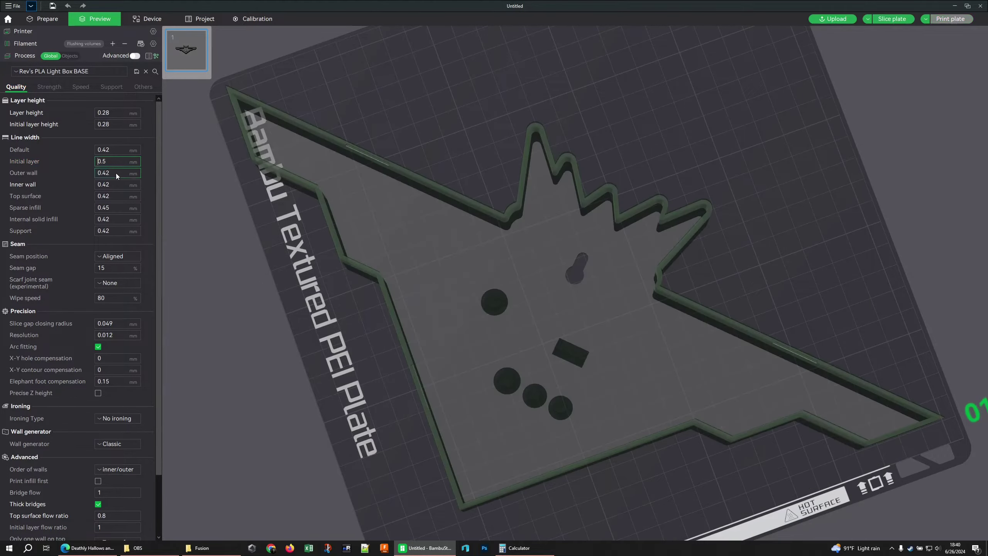
pyautogui.click(891, 19)
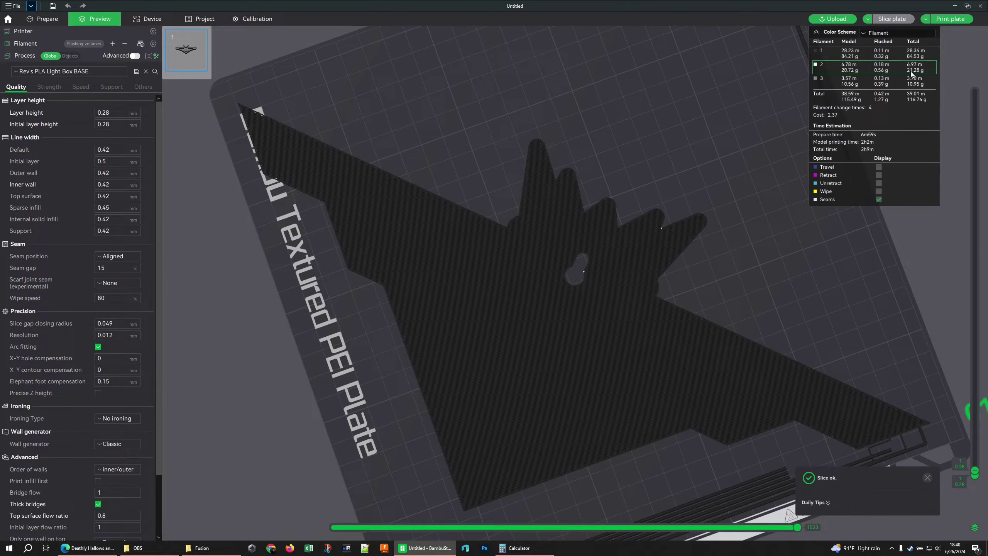
pyautogui.click(902, 32)
pyautogui.click(901, 43)
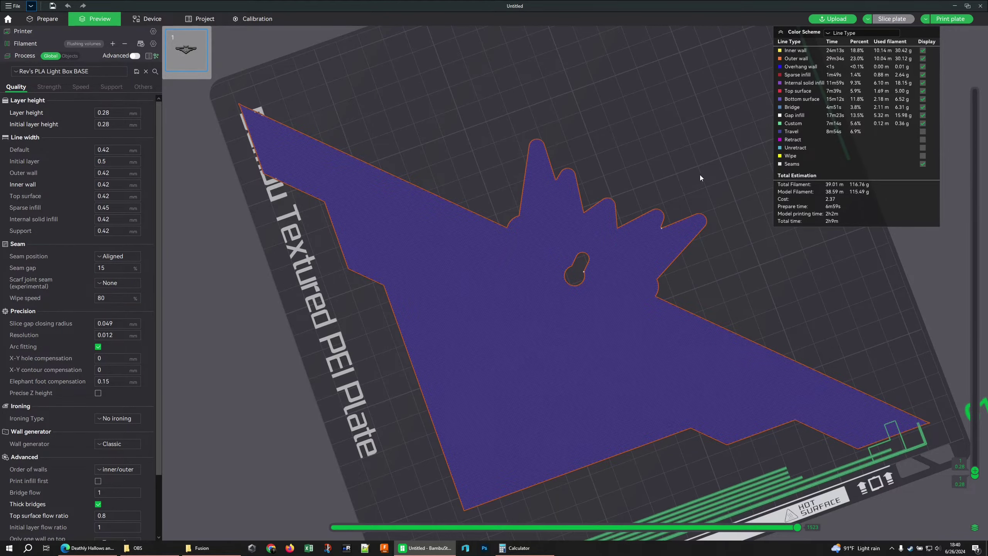
# - Show all layers of the sliced base and examine the seam on the inside of the zigzag wall
pyautogui.moveTo(699, 178); pyautogui.dragTo(630, 202)
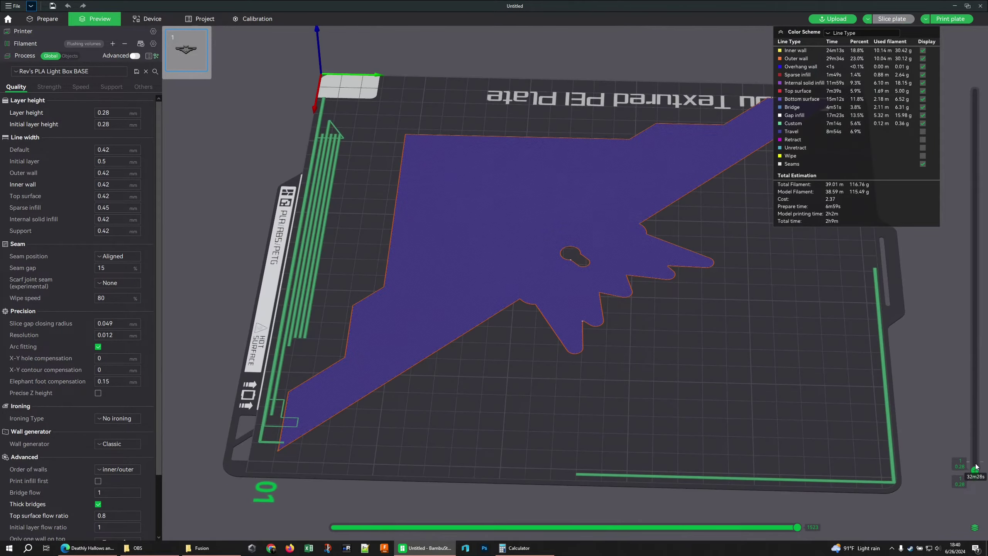
pyautogui.moveTo(976, 466); pyautogui.dragTo(951, 102)
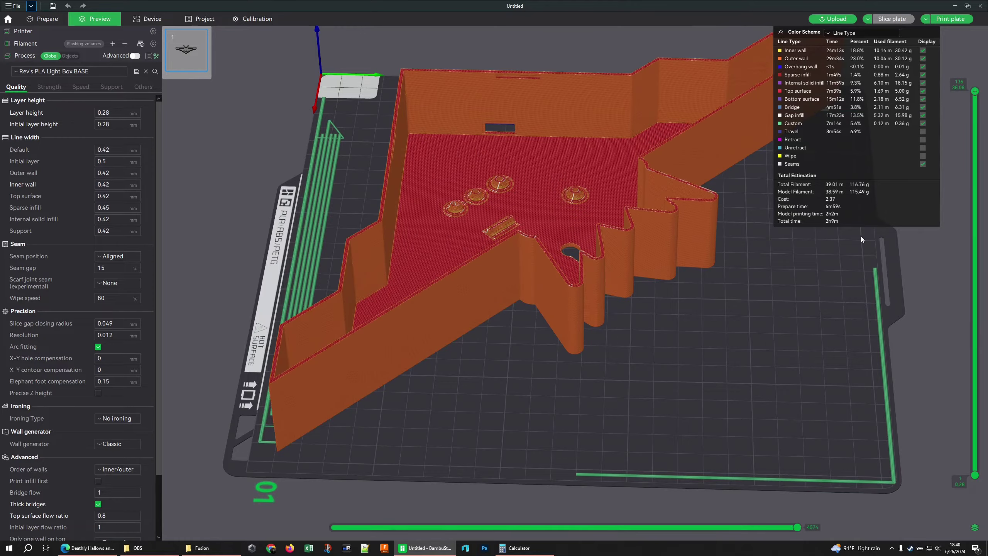
pyautogui.moveTo(860, 237); pyautogui.dragTo(611, 209)
pyautogui.scroll(5, 607, 264)
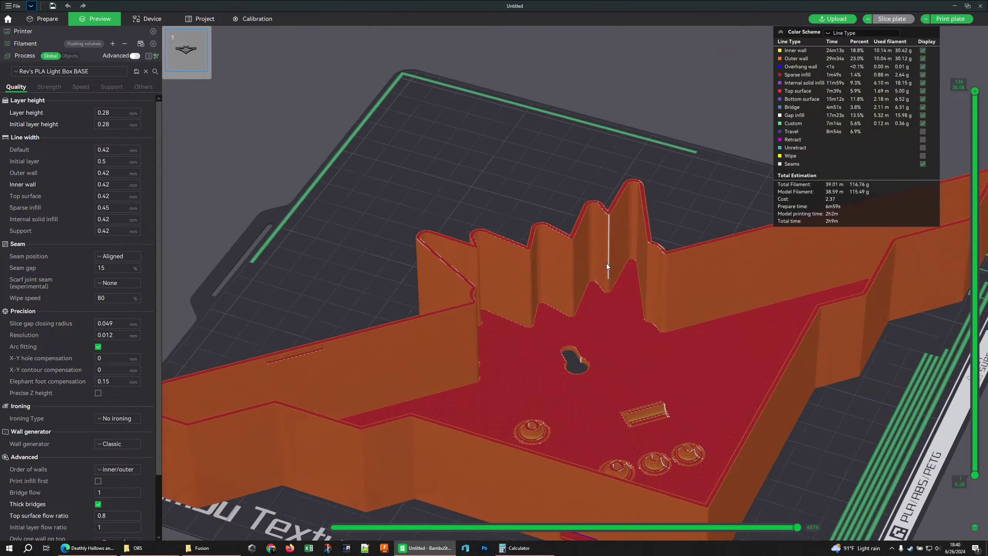
pyautogui.scroll(2, 606, 263)
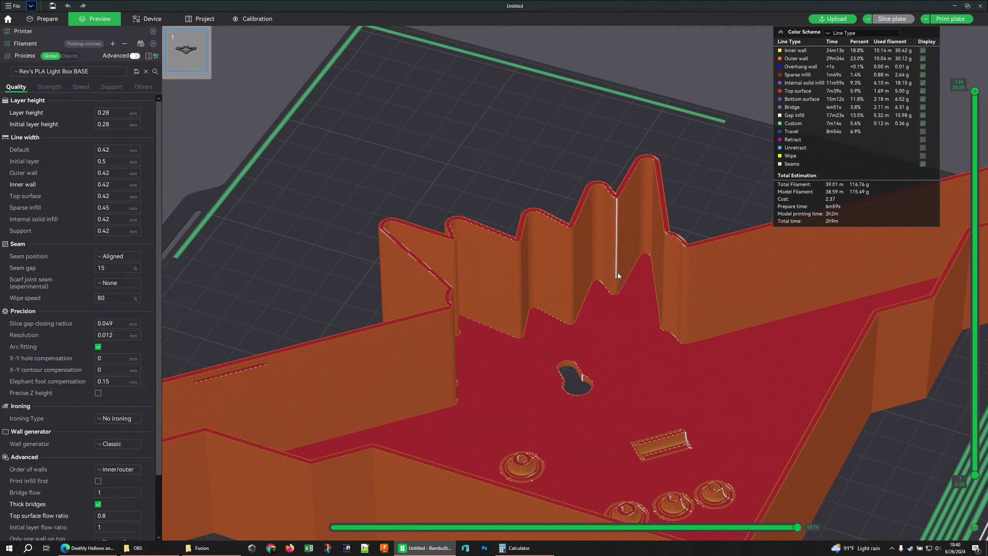
# - Step the preview down through the upper layers to inspect the wall structure and seam, and restore the full layer range
pyautogui.click(922, 164)
pyautogui.press('Down')
pyautogui.press('Down')
pyautogui.press('Down')
pyautogui.press('Down')
pyautogui.press('Down')
pyautogui.press('Down')
pyautogui.press('Down')
pyautogui.press('Down')
pyautogui.press('Down')
pyautogui.press('Down')
pyautogui.press('Down')
pyautogui.press('Down')
pyautogui.press('Down')
pyautogui.press('Down')
pyautogui.press('Down')
pyautogui.press('Down')
pyautogui.press('Down')
pyautogui.press('Down')
pyautogui.press('Down')
pyautogui.press('Down')
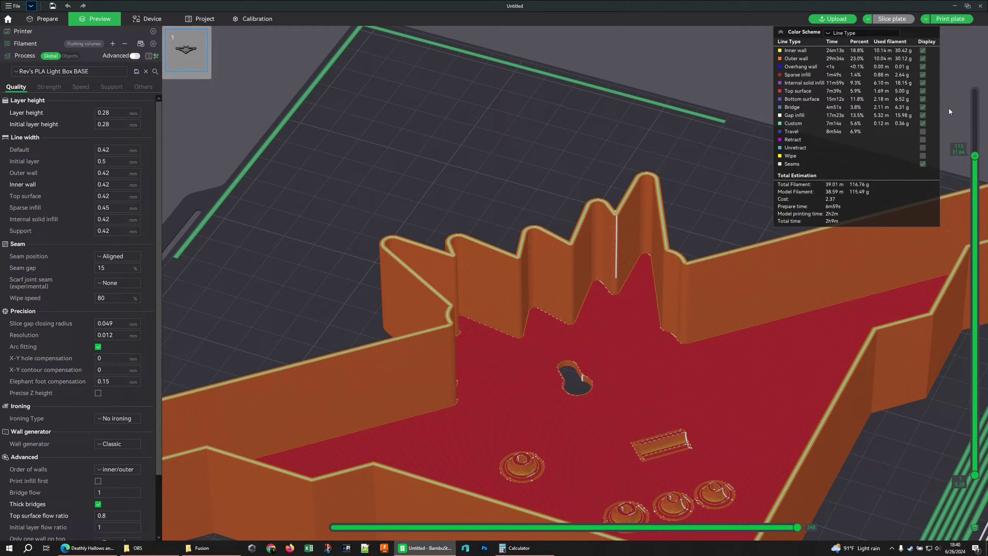
pyautogui.moveTo(975, 156); pyautogui.dragTo(974, 91)
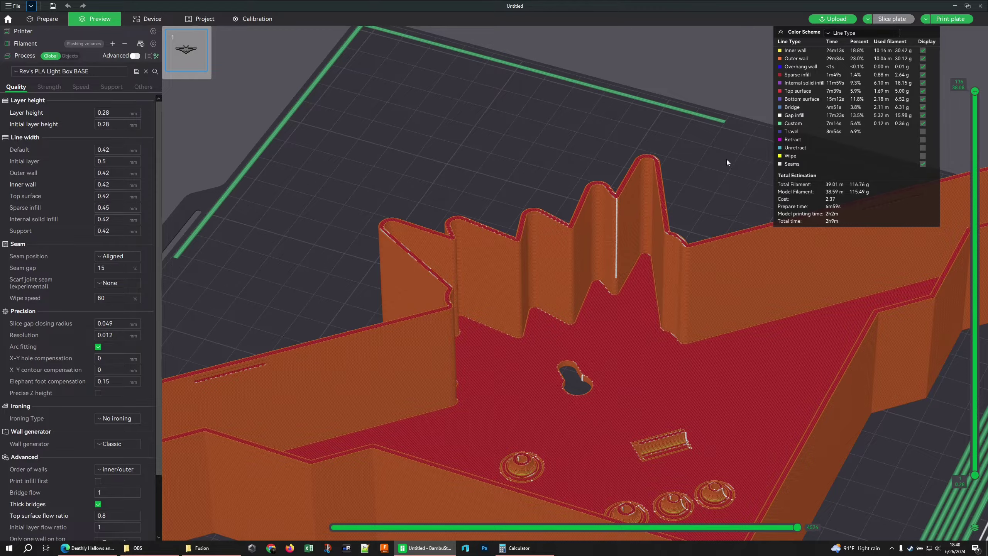
# - Examine the outer walls and cable opening of the sliced base from several sides
pyautogui.scroll(-5, 726, 159)
pyautogui.moveTo(705, 217); pyautogui.dragTo(609, 411)
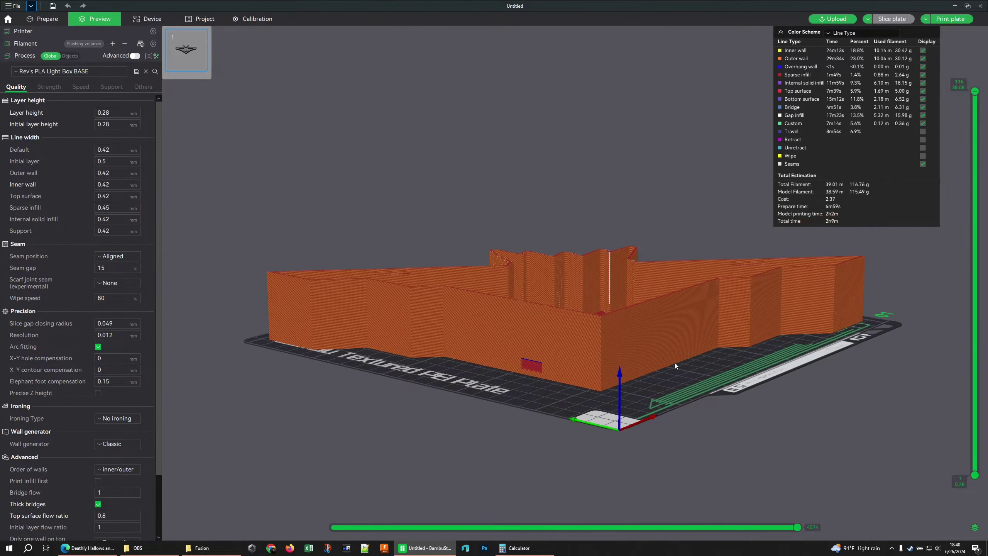
pyautogui.moveTo(674, 363); pyautogui.dragTo(342, 287)
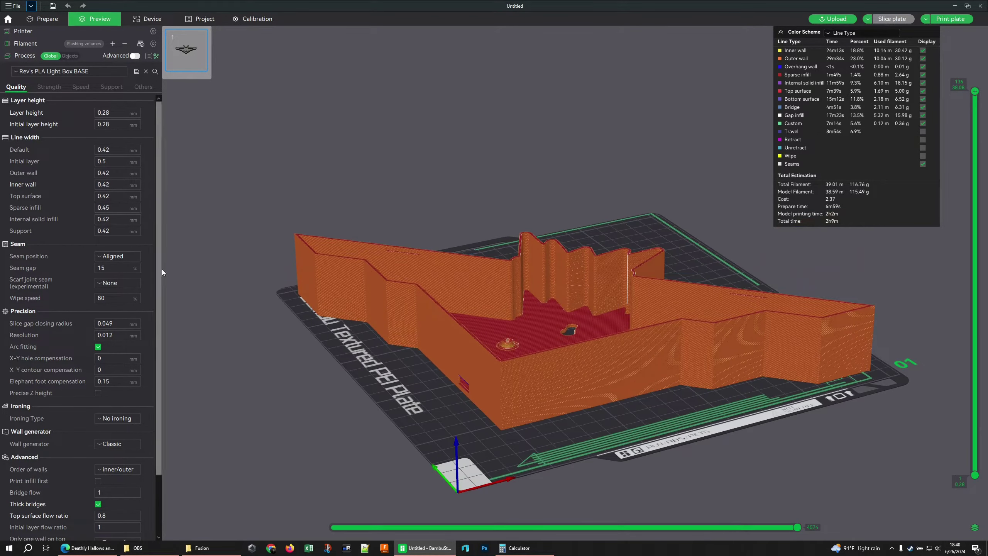
pyautogui.moveTo(693, 389); pyautogui.dragTo(540, 406)
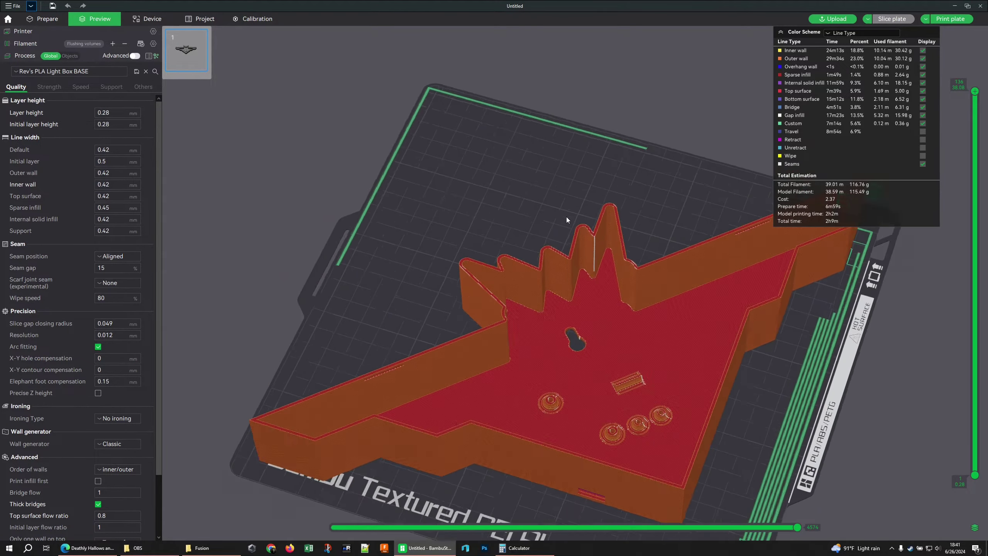
# - Inspect the zigzag wall corners up close and lower the displayed layers to about layer 98
pyautogui.scroll(10, 567, 216)
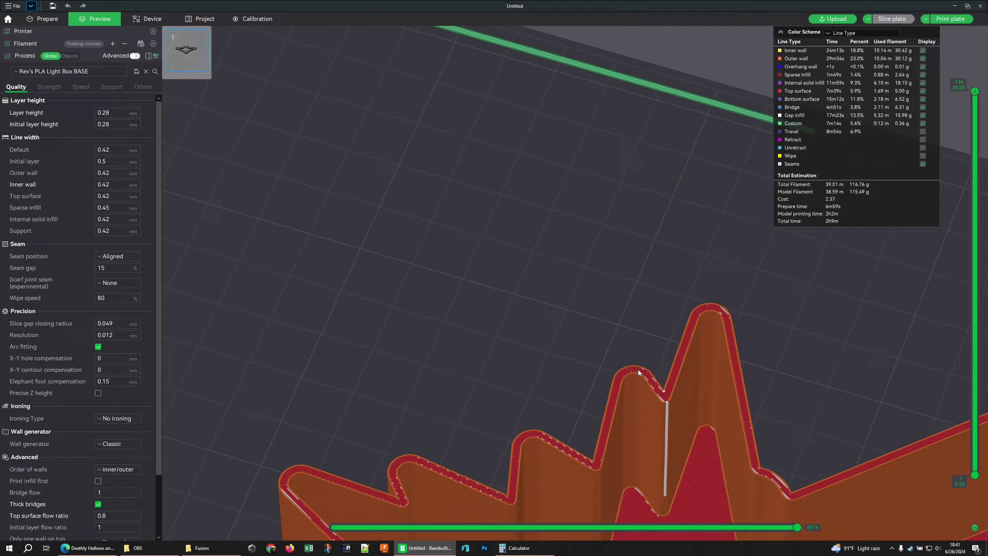
pyautogui.moveTo(638, 369); pyautogui.dragTo(544, 294)
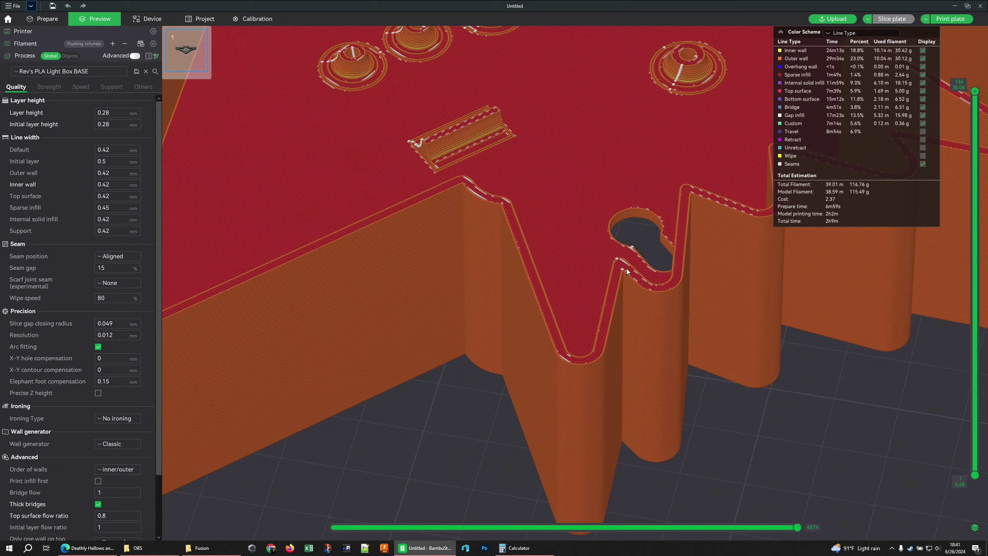
pyautogui.scroll(-2, 975, 101)
pyautogui.moveTo(975, 101); pyautogui.dragTo(962, 206)
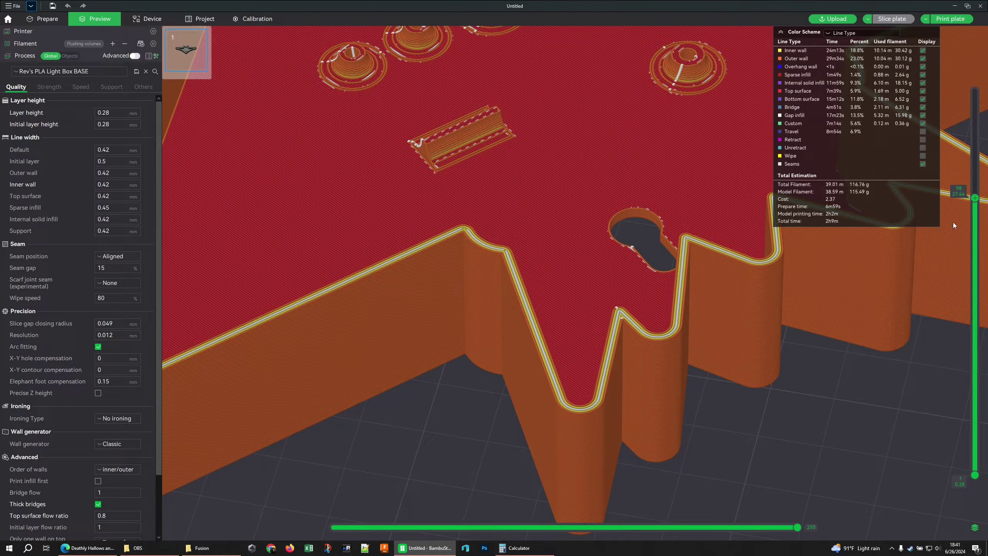
# - Try the scarf joint seam option Contour and hole and re-slice the plate
pyautogui.click(106, 283)
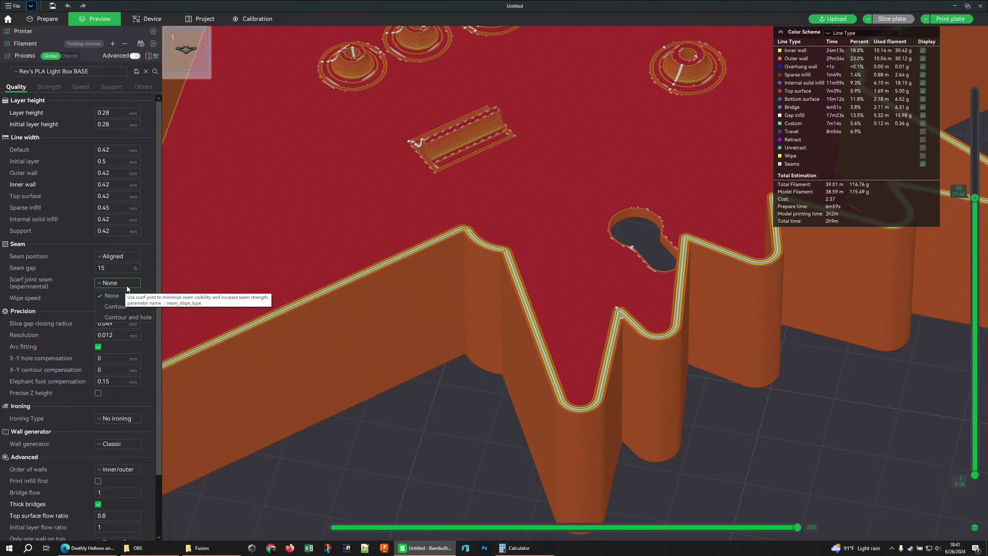
pyautogui.click(129, 315)
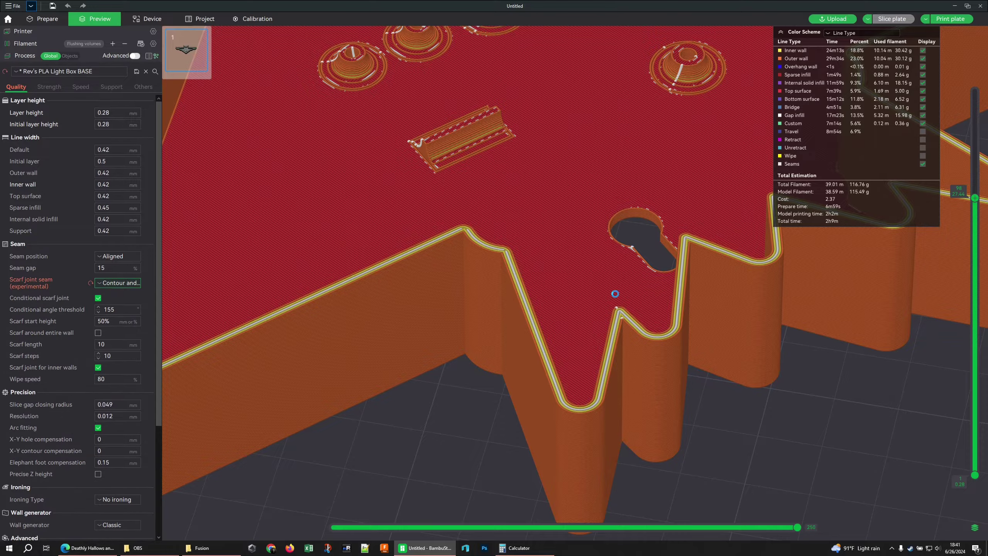
pyautogui.click(898, 23)
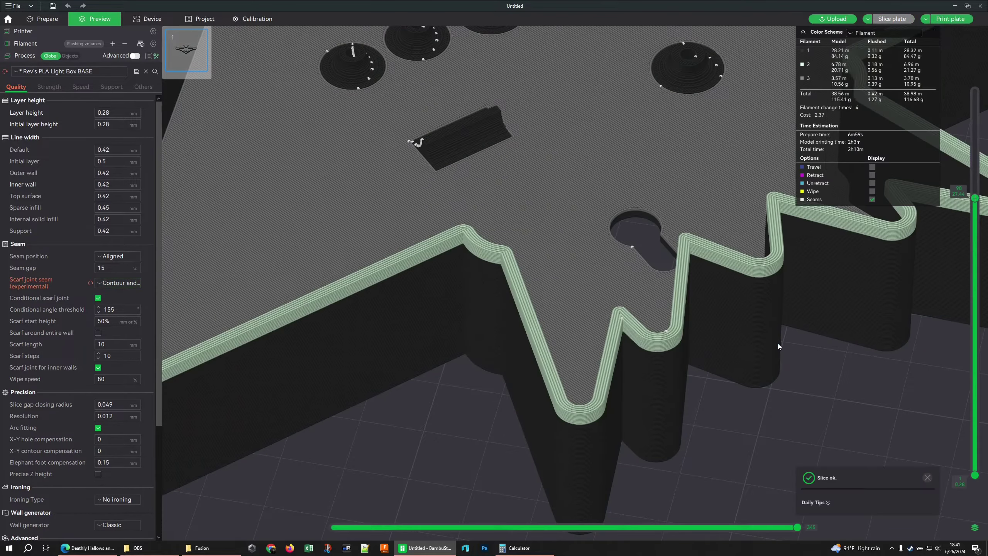
# - Colour the preview by line type and examine how the scarf seams are distributed on the zigzag wall
pyautogui.click(895, 33)
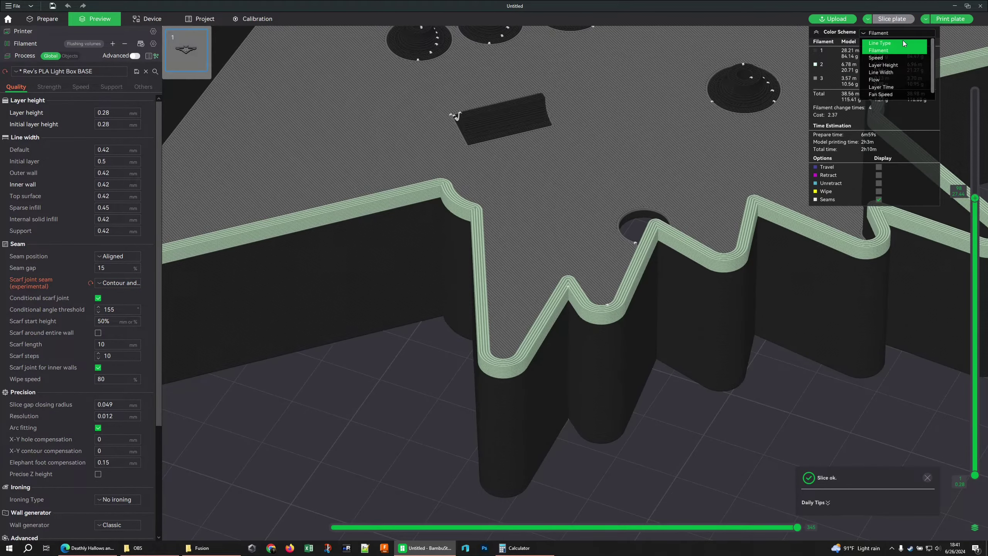
pyautogui.click(891, 41)
pyautogui.scroll(-3, 662, 434)
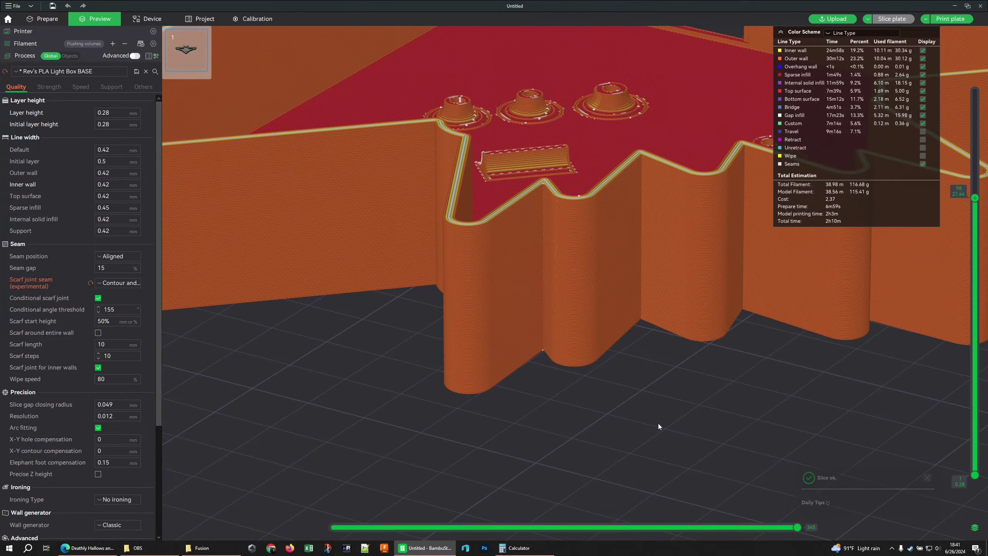
pyautogui.scroll(4, 663, 427)
pyautogui.moveTo(668, 431); pyautogui.dragTo(534, 319)
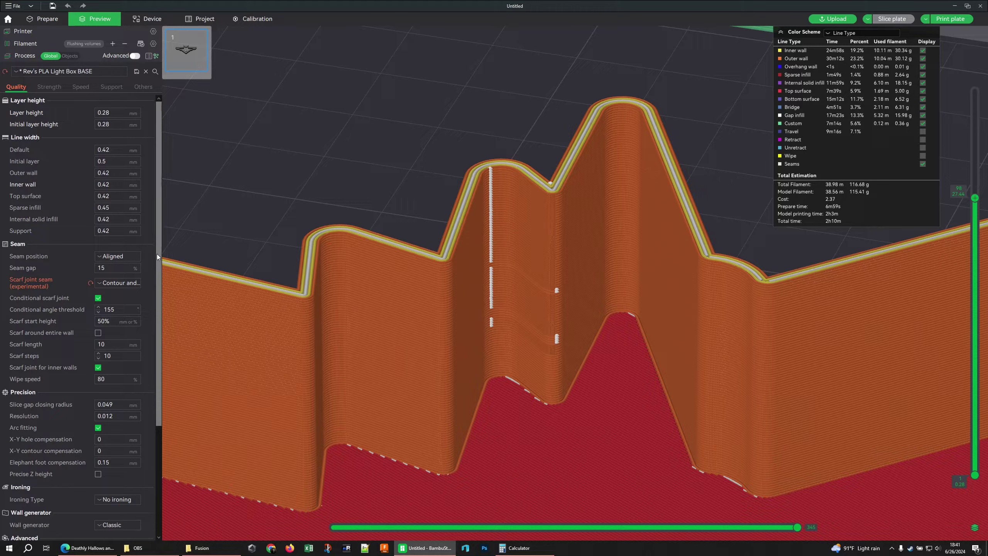
# - Set the scarf joint seam back to None and re-slice the plate
pyautogui.click(120, 286)
pyautogui.click(121, 297)
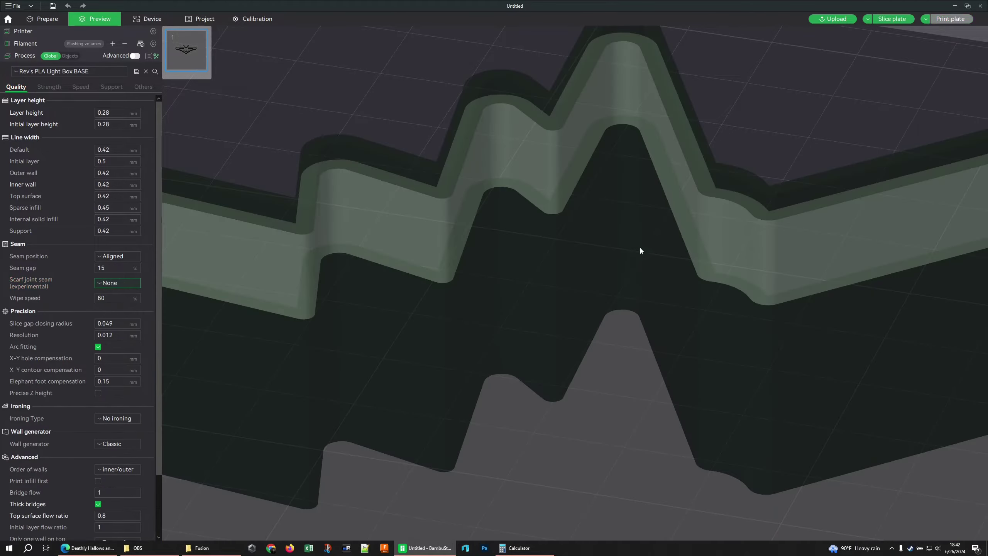
pyautogui.click(903, 20)
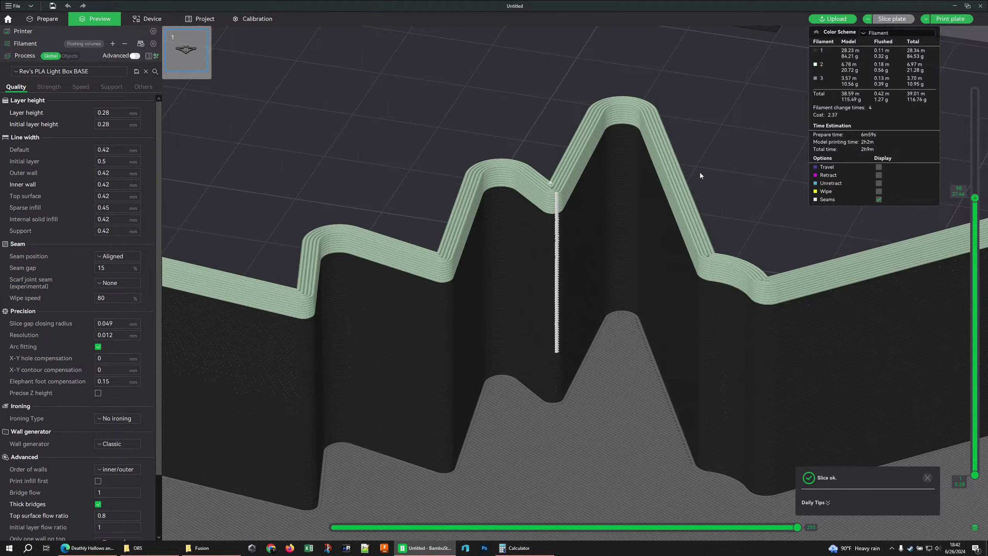
# - Switch the preview colouring to line type and check the seam and the overall sliced base
pyautogui.scroll(-4, 574, 235)
pyautogui.click(891, 33)
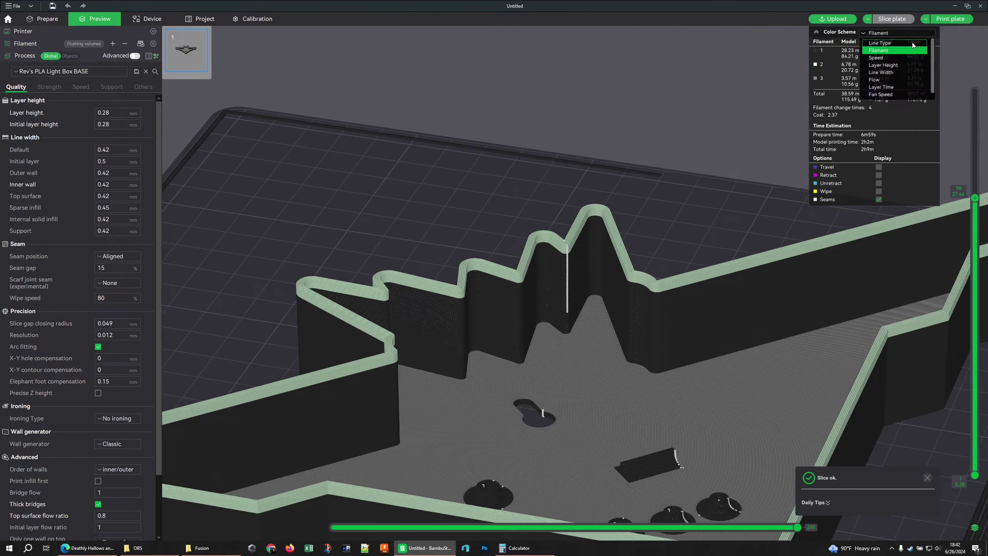
pyautogui.click(890, 43)
pyautogui.scroll(-3, 634, 222)
pyautogui.moveTo(543, 279); pyautogui.dragTo(405, 129, button='middle')
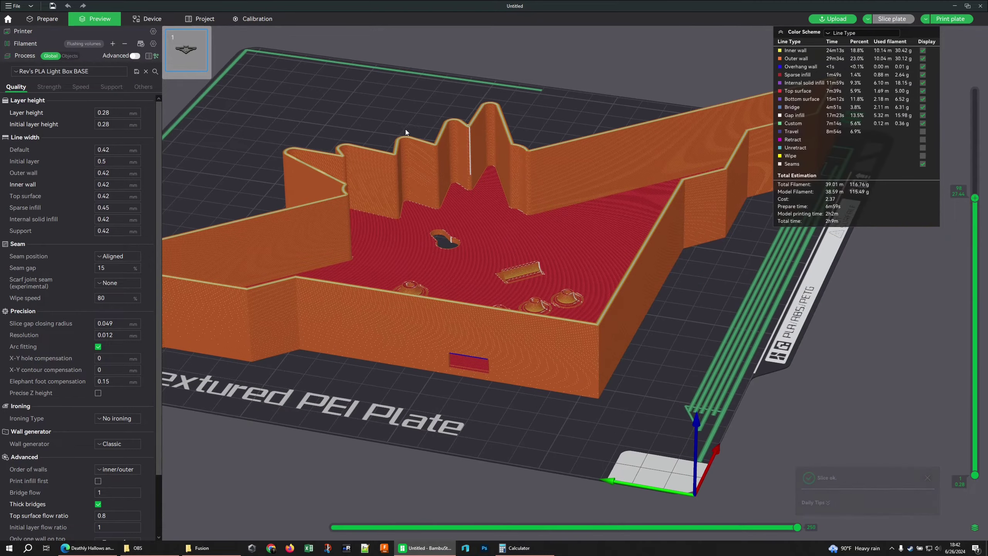
# - Review the Quality settings down to Advanced, focusing on Resolution, and check the Base v2.step file in the Fusion folder
pyautogui.scroll(4, 560, 113)
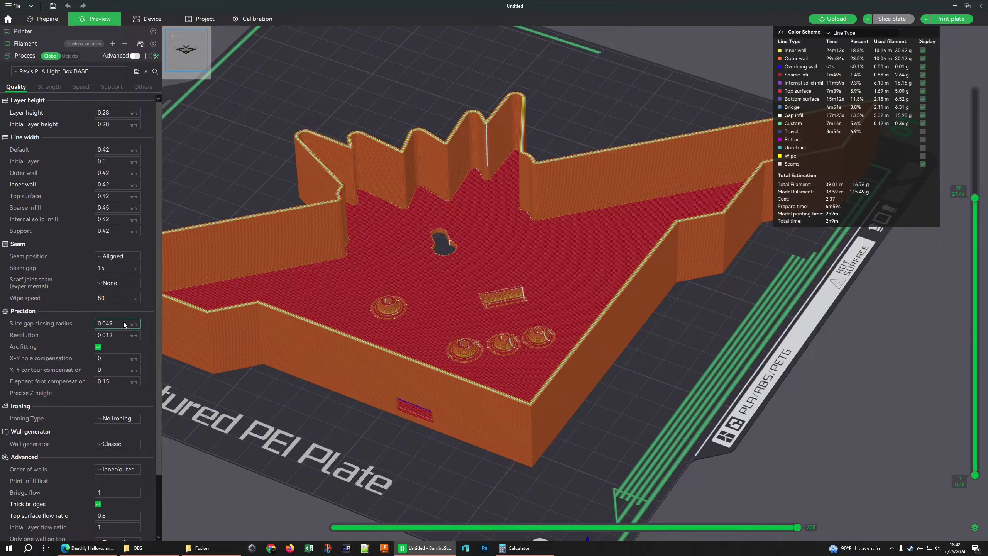
pyautogui.scroll(-3, 81, 285)
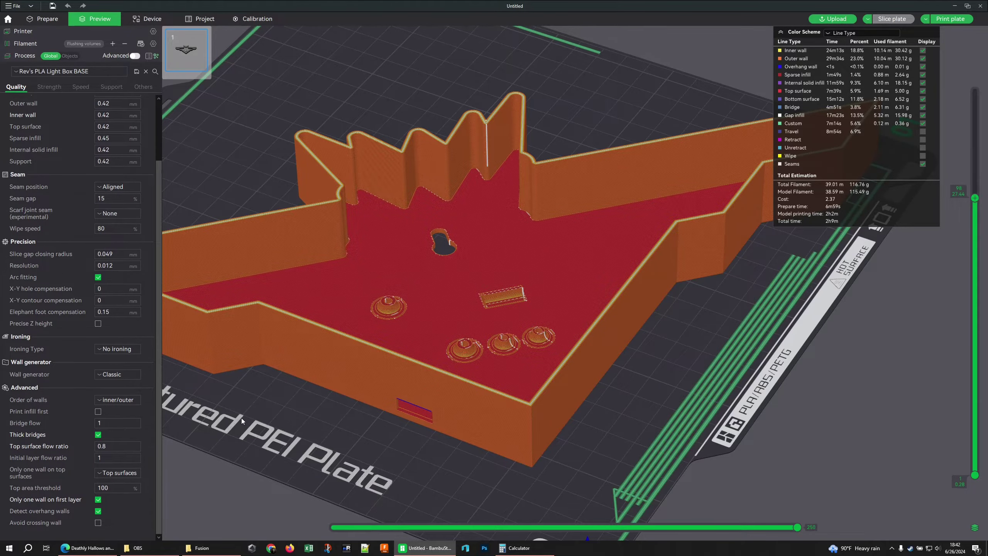
pyautogui.moveTo(241, 417); pyautogui.dragTo(275, 369, button='middle')
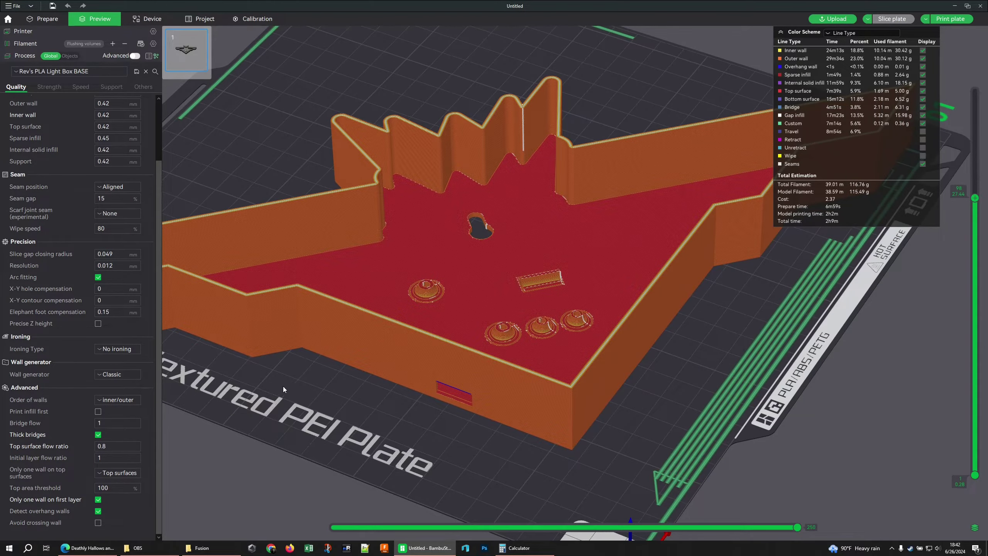
pyautogui.moveTo(282, 386); pyautogui.dragTo(128, 293)
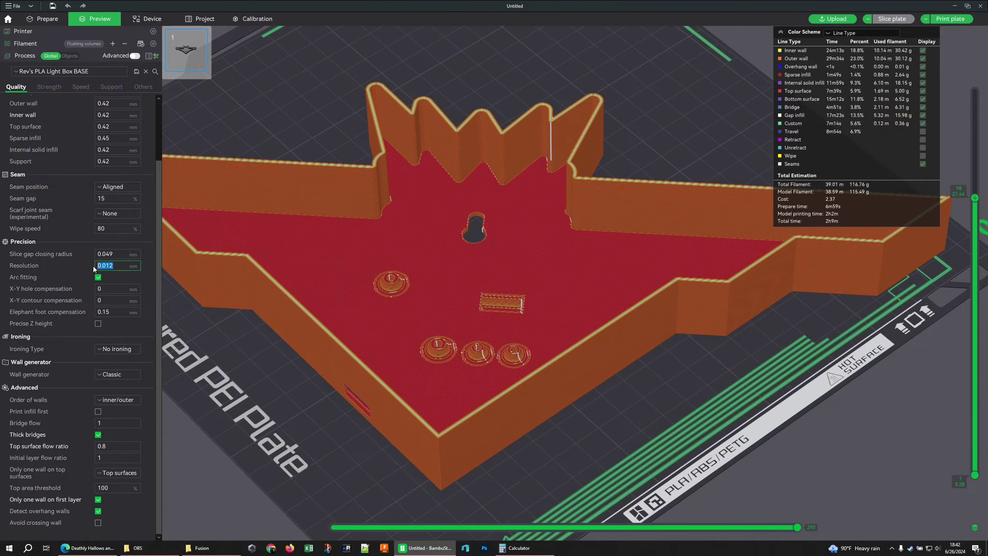
pyautogui.click(247, 368)
pyautogui.click(202, 547)
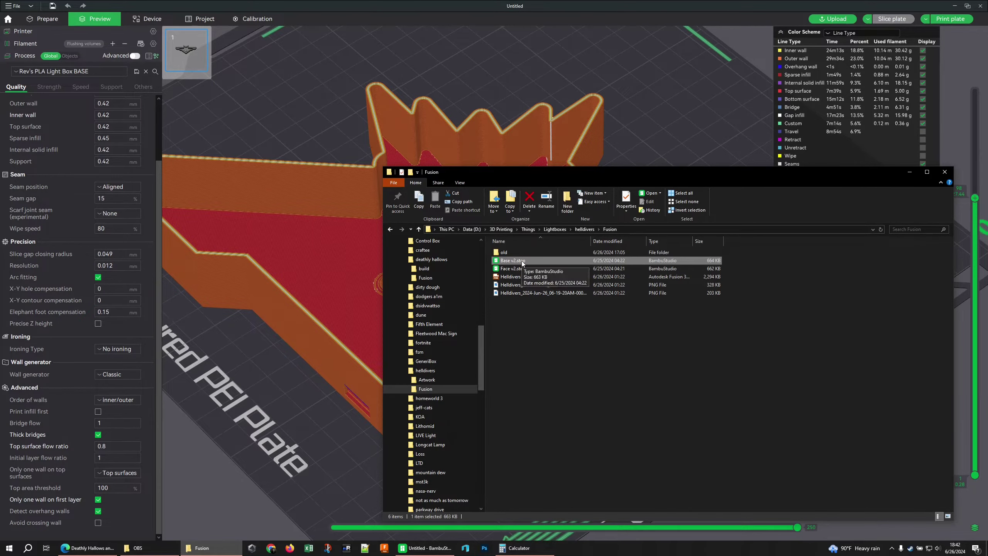
pyautogui.click(909, 171)
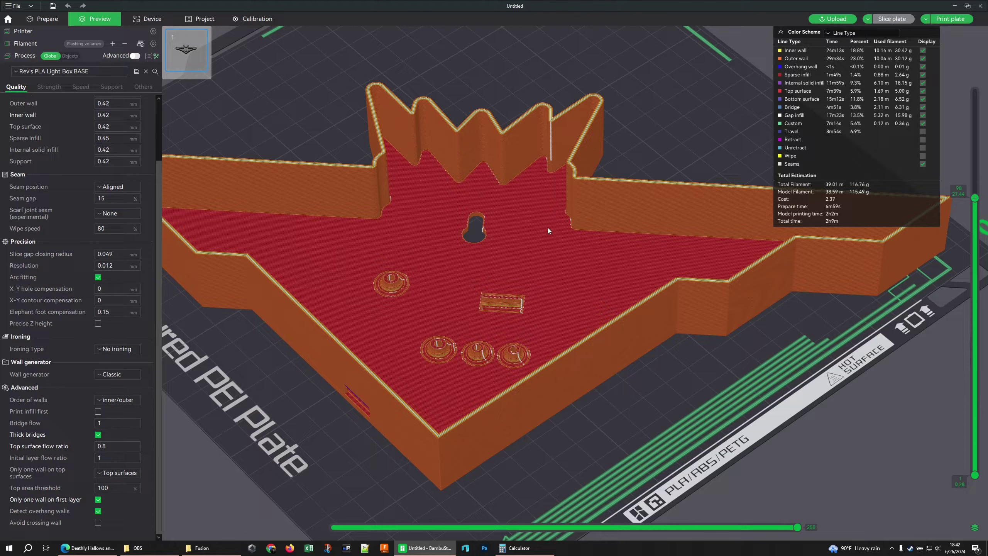
# - Examine the whole sliced base from several angles alongside the Resolution setting and the source STEP files
pyautogui.scroll(-6, 325, 196)
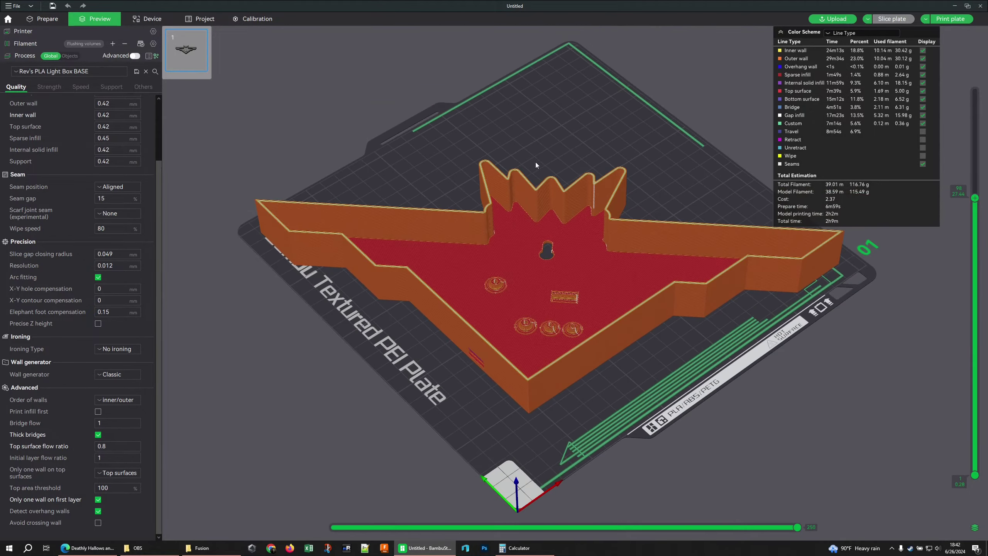
pyautogui.moveTo(536, 162); pyautogui.dragTo(537, 175)
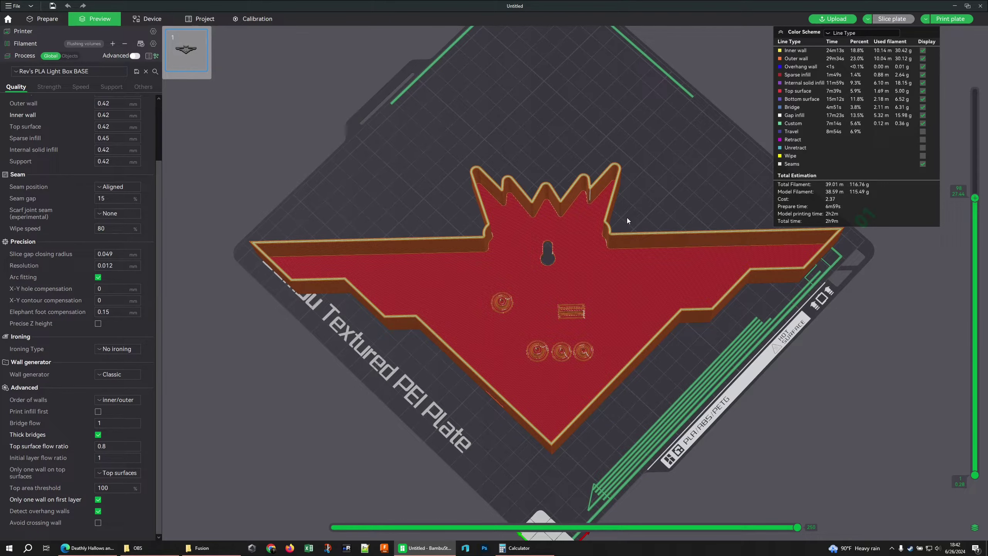
pyautogui.moveTo(622, 216); pyautogui.dragTo(614, 207)
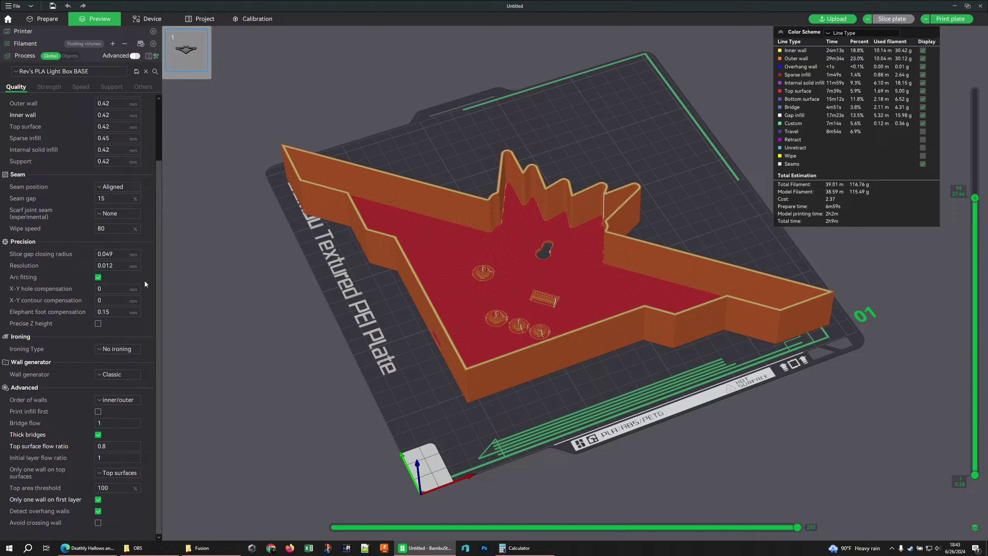
pyautogui.click(116, 266)
pyautogui.moveTo(114, 268); pyautogui.dragTo(93, 270)
pyautogui.click(116, 269)
pyautogui.moveTo(391, 316); pyautogui.dragTo(386, 320)
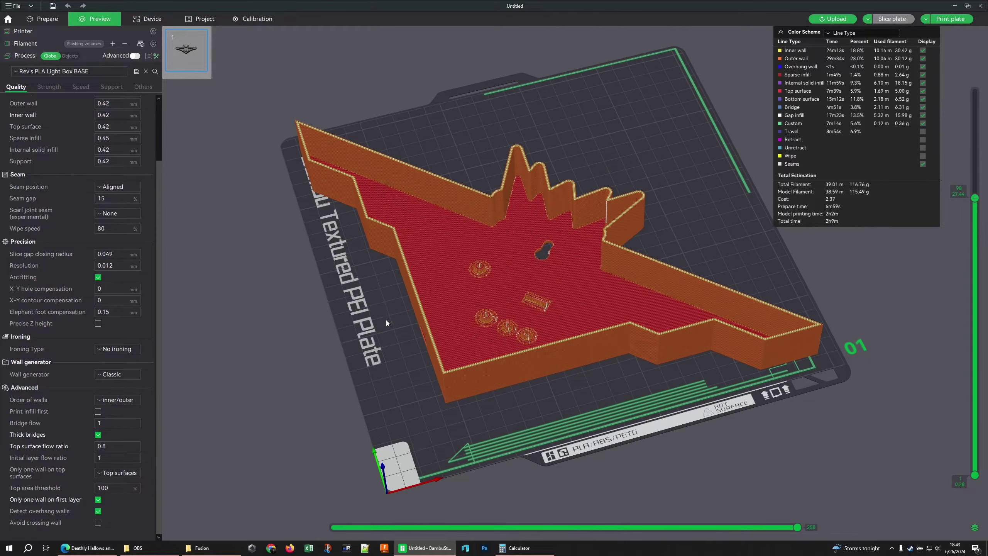
pyautogui.click(202, 547)
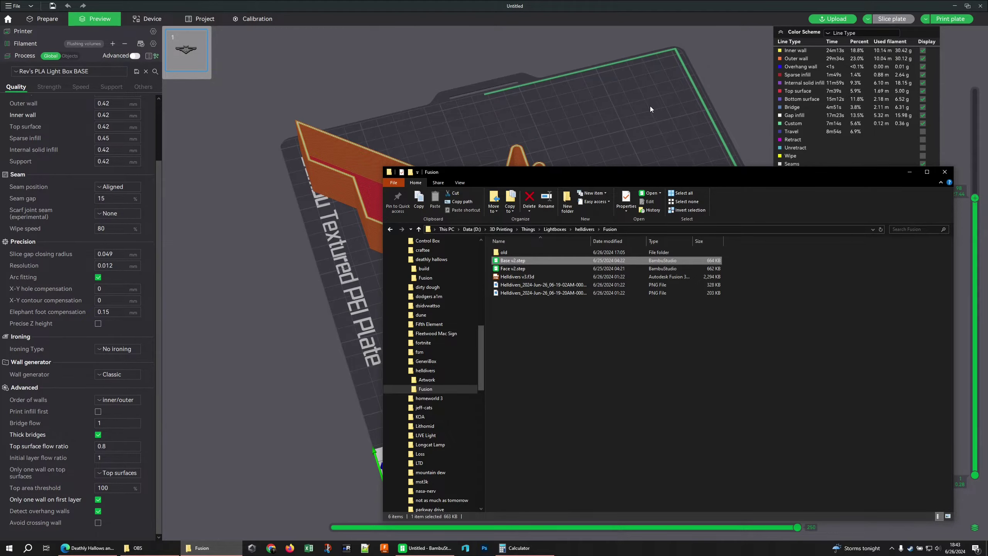
pyautogui.moveTo(647, 114); pyautogui.dragTo(630, 163)
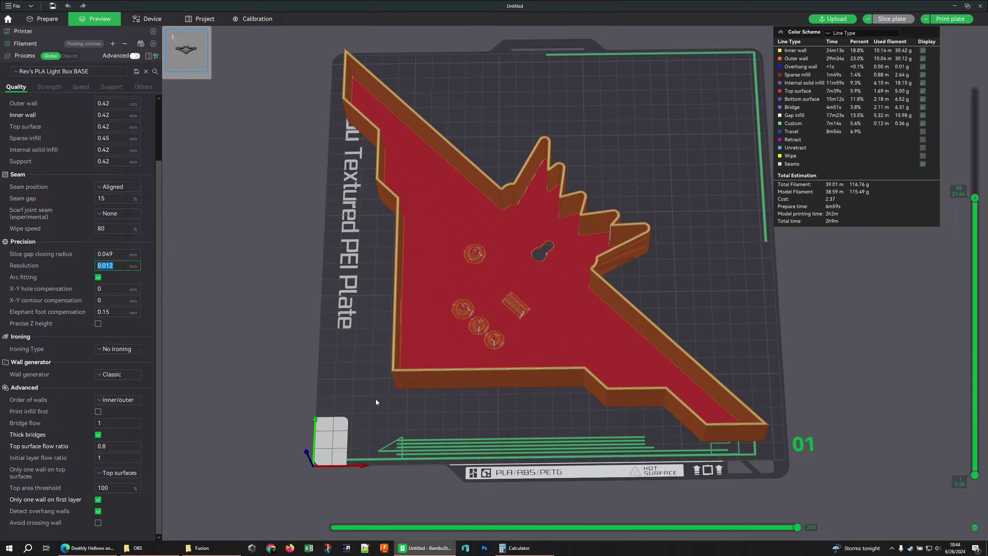
pyautogui.moveTo(376, 402); pyautogui.dragTo(414, 405)
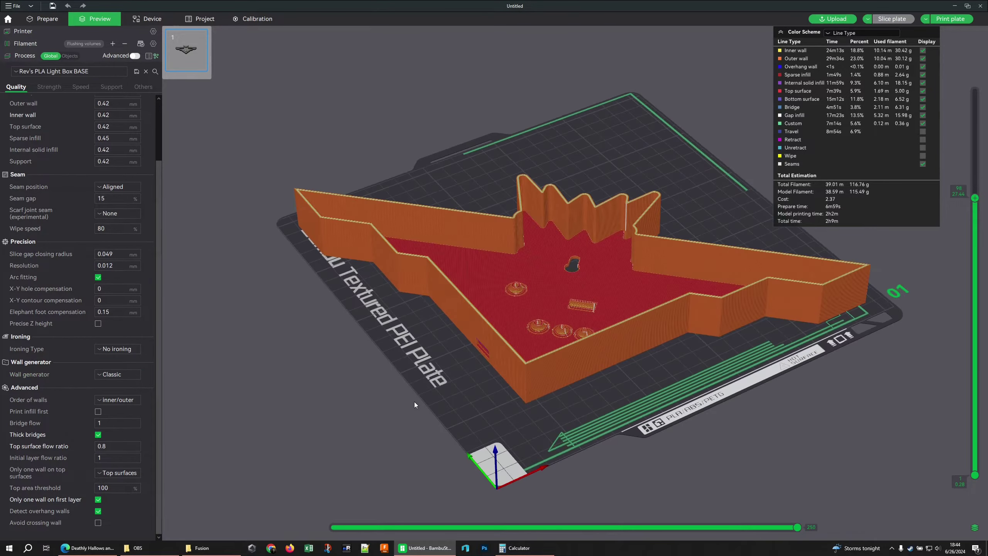
# - Try the Arachne wall generator and re-slice the plate
pyautogui.click(115, 375)
pyautogui.click(144, 389)
pyautogui.moveTo(593, 164); pyautogui.dragTo(595, 179)
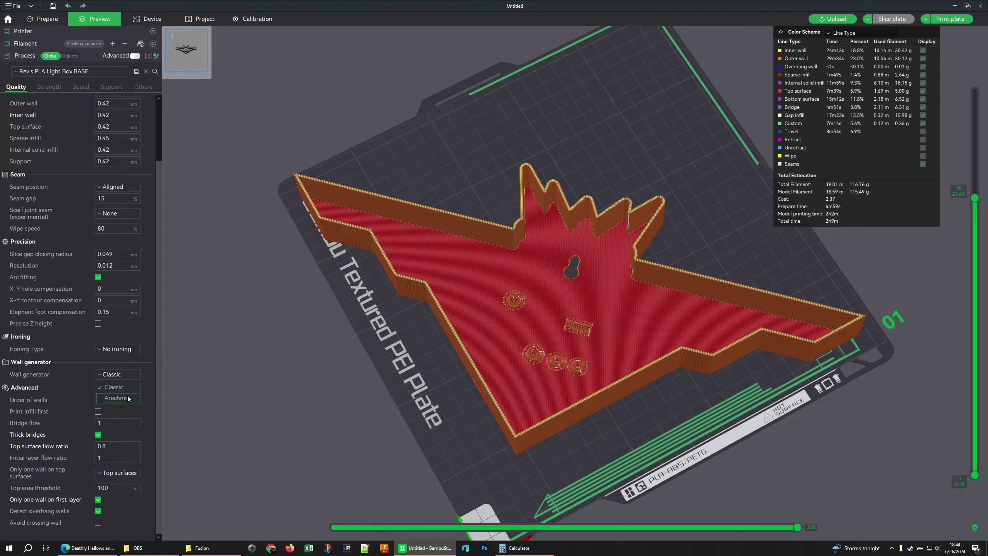
pyautogui.click(129, 398)
pyautogui.click(892, 19)
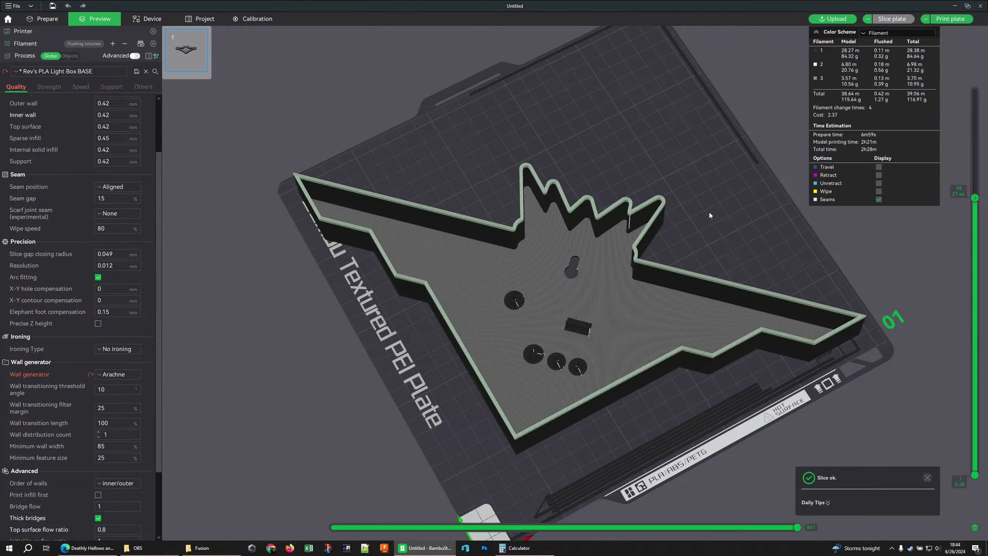
# - Colour the preview by line type and examine the Arachne wall lines around the zigzag section
pyautogui.click(883, 33)
pyautogui.click(883, 43)
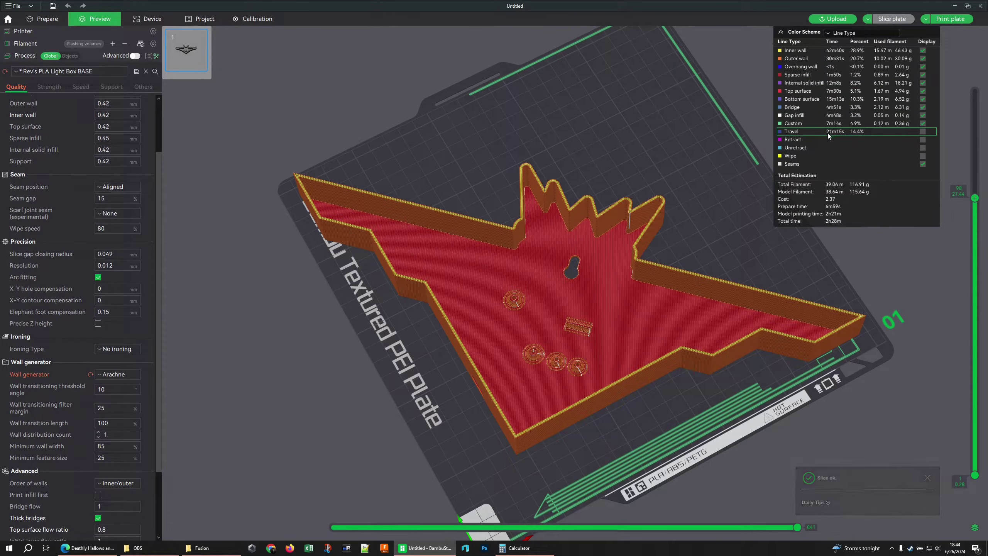
pyautogui.scroll(5, 706, 259)
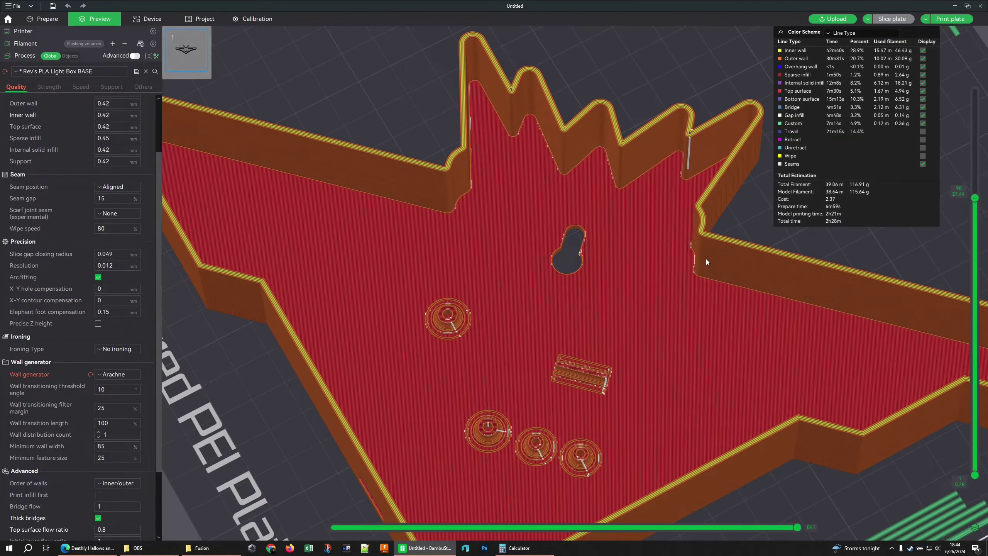
pyautogui.scroll(3, 549, 304)
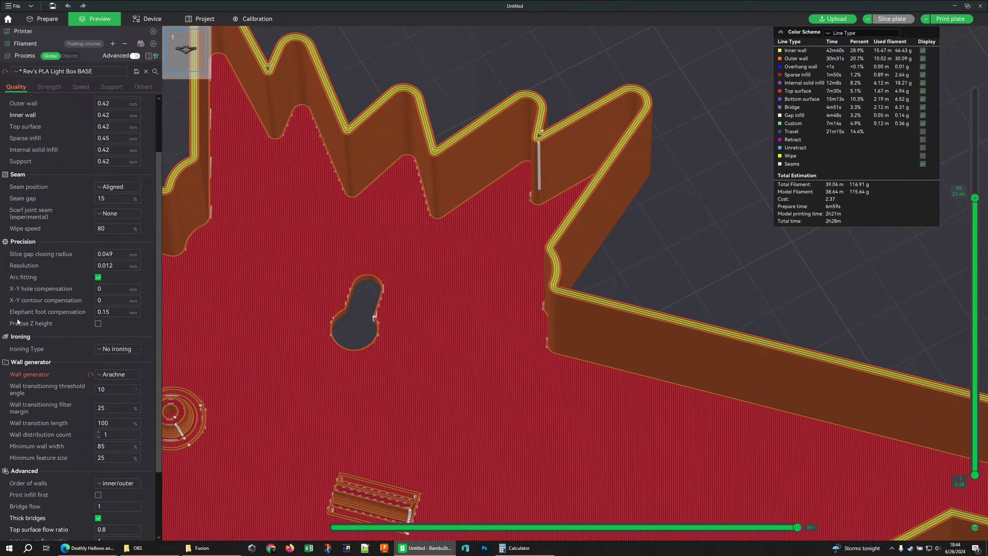
pyautogui.moveTo(604, 282); pyautogui.dragTo(620, 231, button='right')
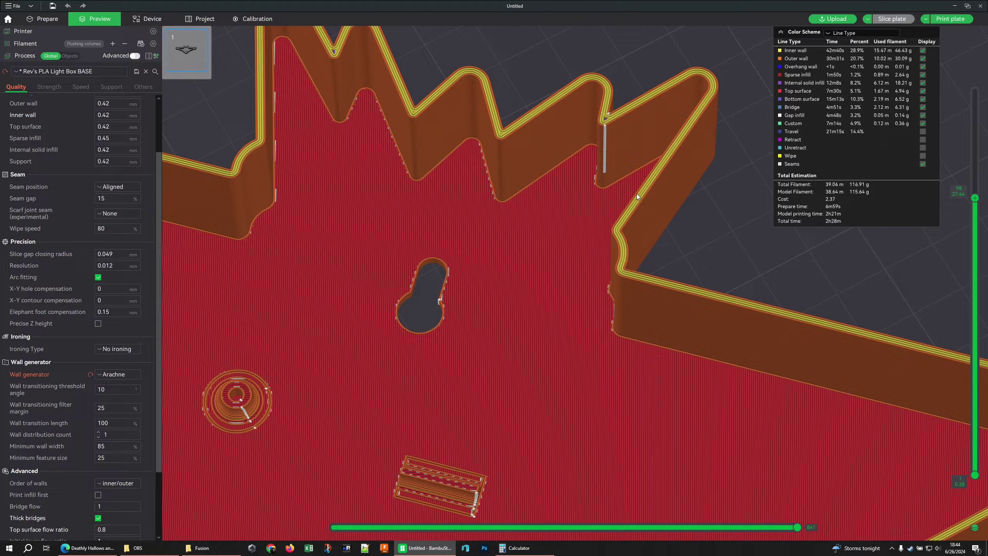
# - Return the wall generator to Classic, re-slice, and inspect the zigzag wall coloured by line type
pyautogui.click(118, 375)
pyautogui.click(117, 388)
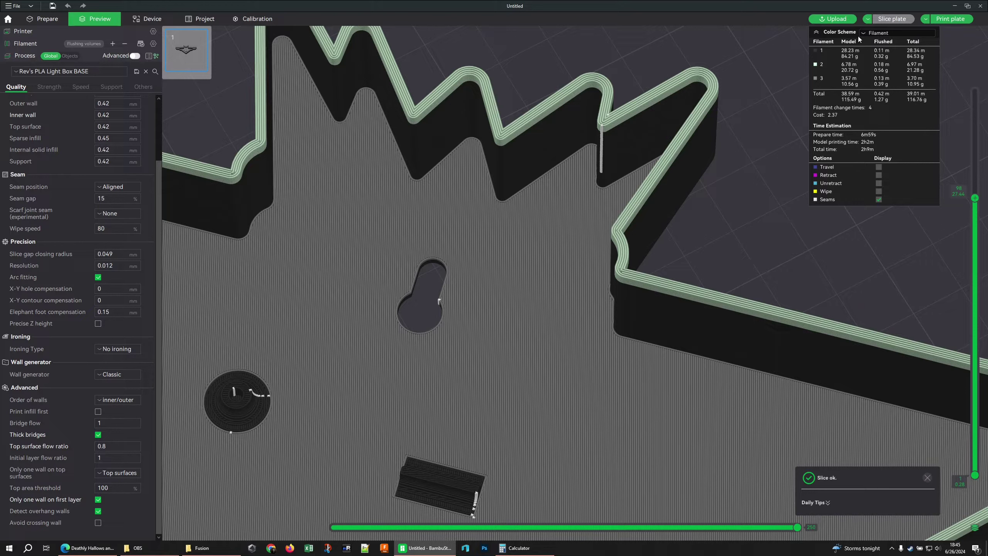
pyautogui.click(894, 33)
pyautogui.click(876, 46)
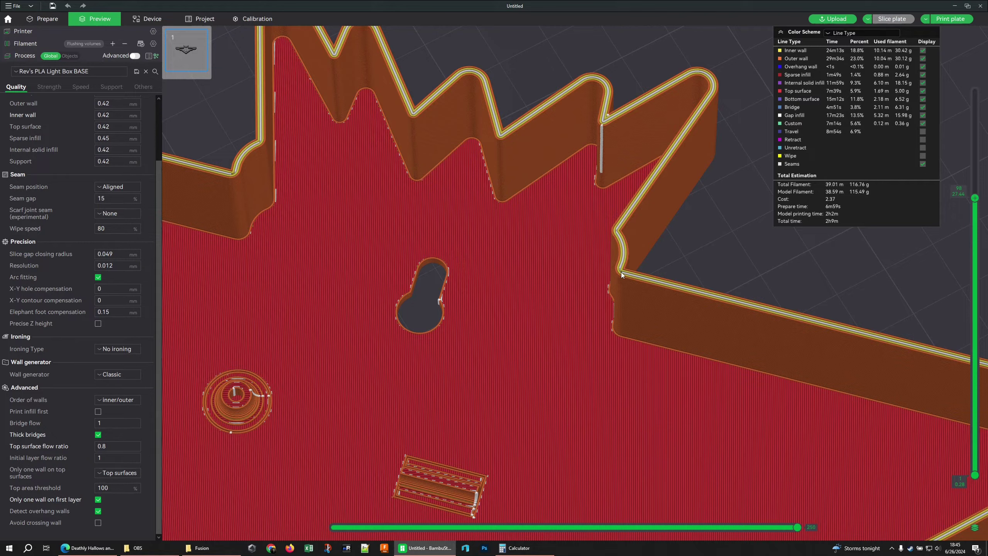
pyautogui.moveTo(575, 169); pyautogui.dragTo(553, 248)
pyautogui.scroll(5, 554, 249)
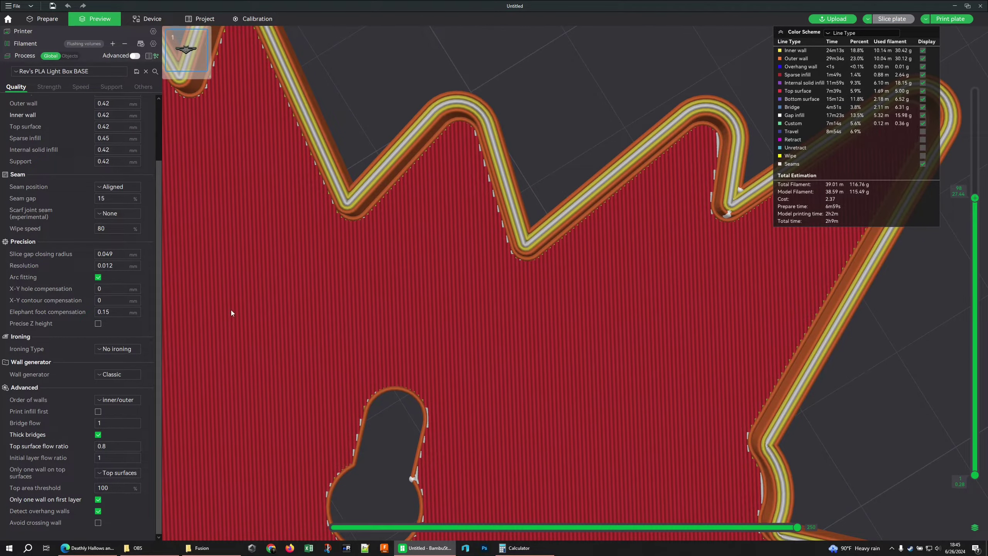
# - Try the Arachne wall generator again, re-slice, and compare the wall lines and estimated print time
pyautogui.click(111, 381)
pyautogui.click(113, 393)
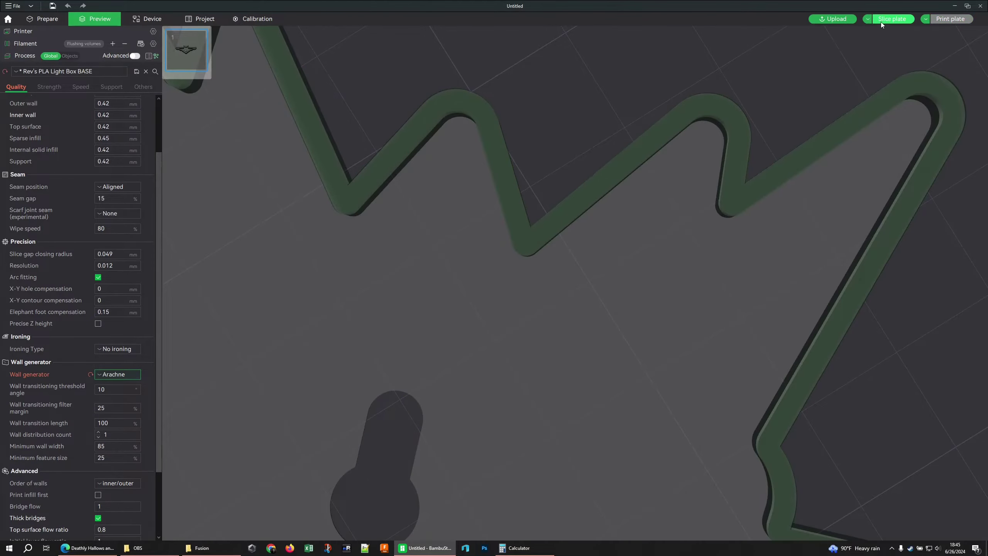
pyautogui.click(881, 21)
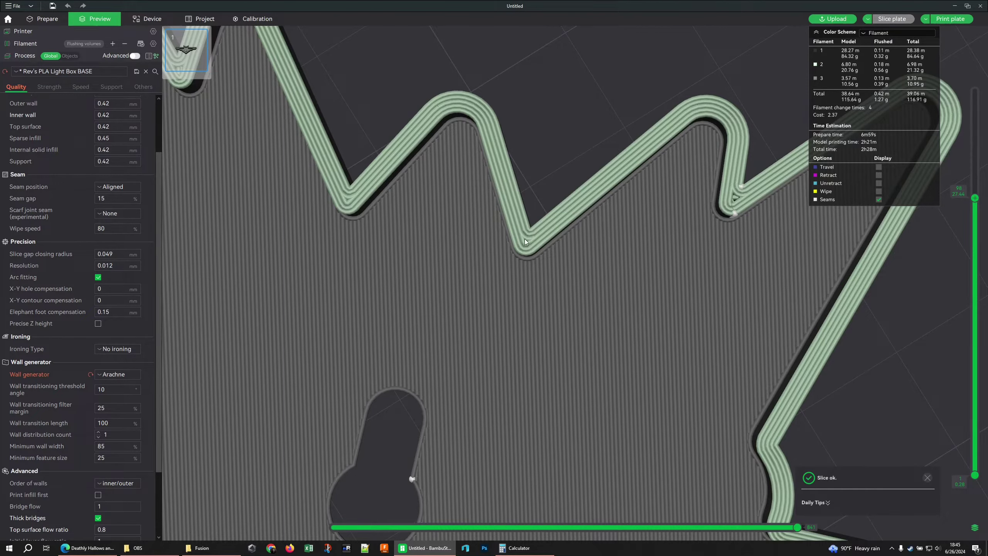
pyautogui.scroll(-5, 524, 235)
pyautogui.moveTo(523, 236); pyautogui.dragTo(656, 212)
pyautogui.moveTo(702, 226); pyautogui.dragTo(836, 153, button='right')
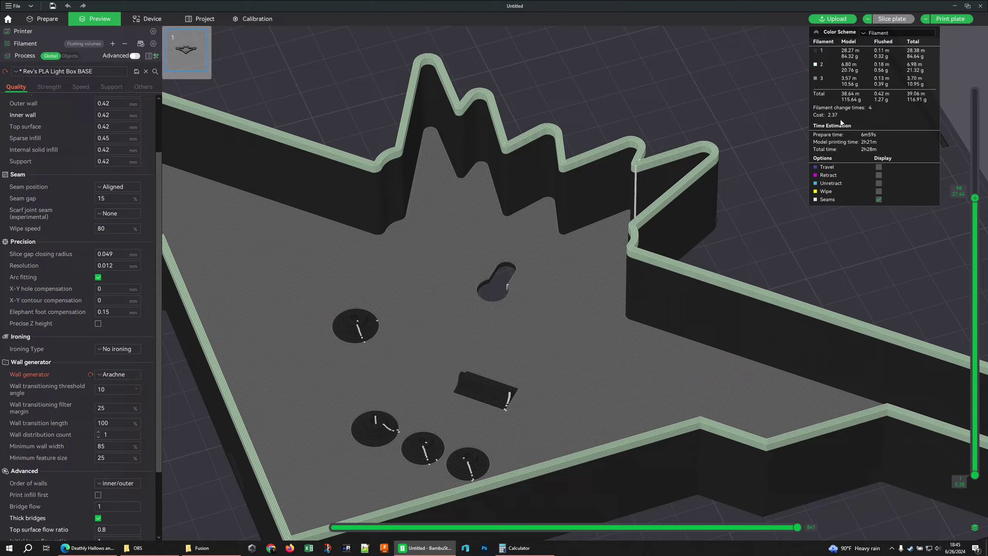
# - Set the wall generator back to Classic and re-slice the plate
pyautogui.click(117, 374)
pyautogui.click(110, 385)
pyautogui.click(883, 22)
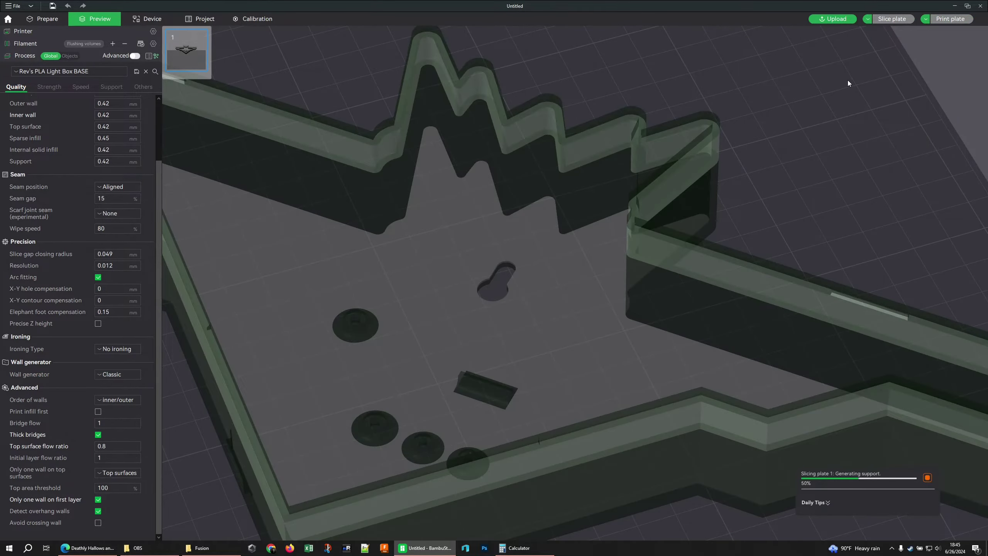
pyautogui.scroll(-3, 603, 182)
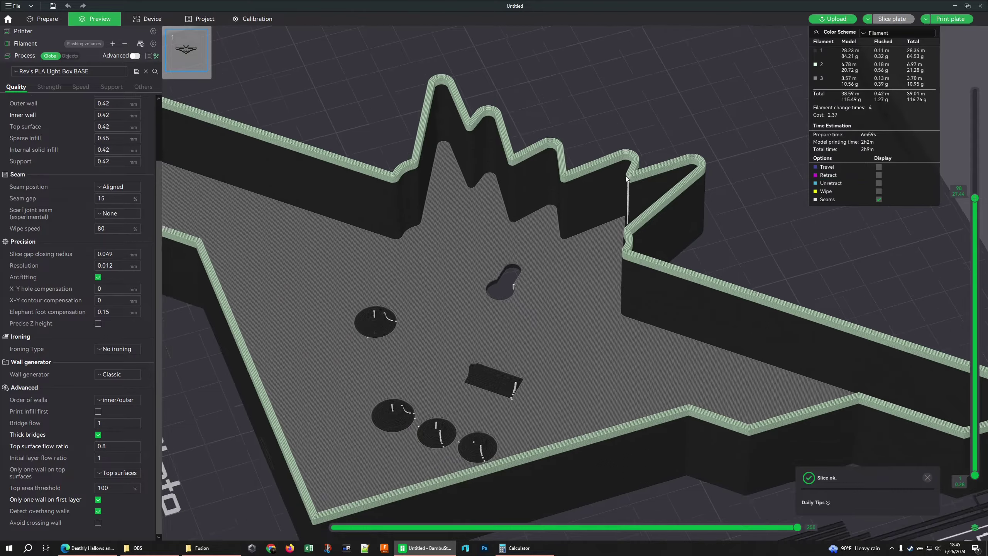
# - Colour the preview by line type and examine the Classic walls and gap fill at the corners and across the base
pyautogui.click(893, 32)
pyautogui.click(891, 43)
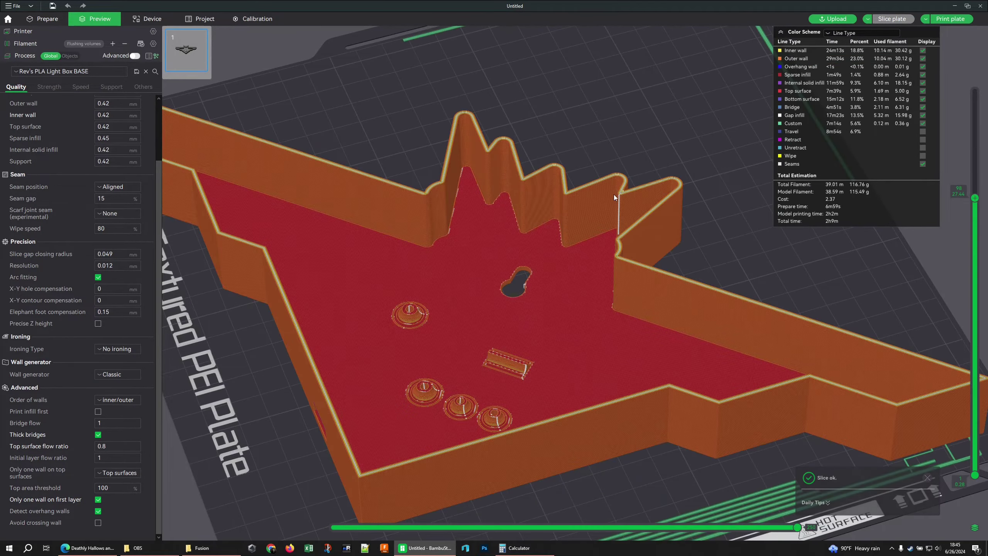
pyautogui.scroll(5, 676, 241)
pyautogui.scroll(-2, 675, 222)
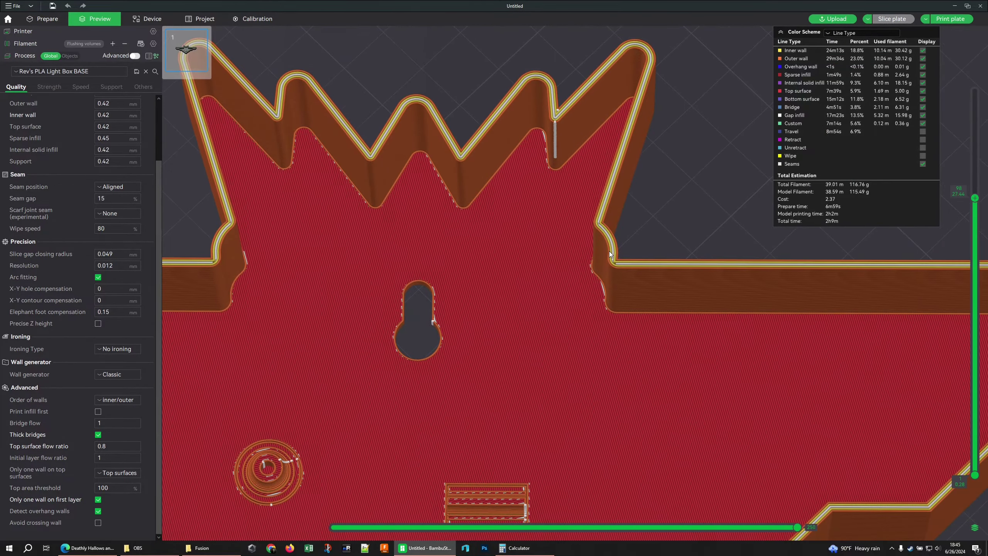
pyautogui.scroll(5, 602, 236)
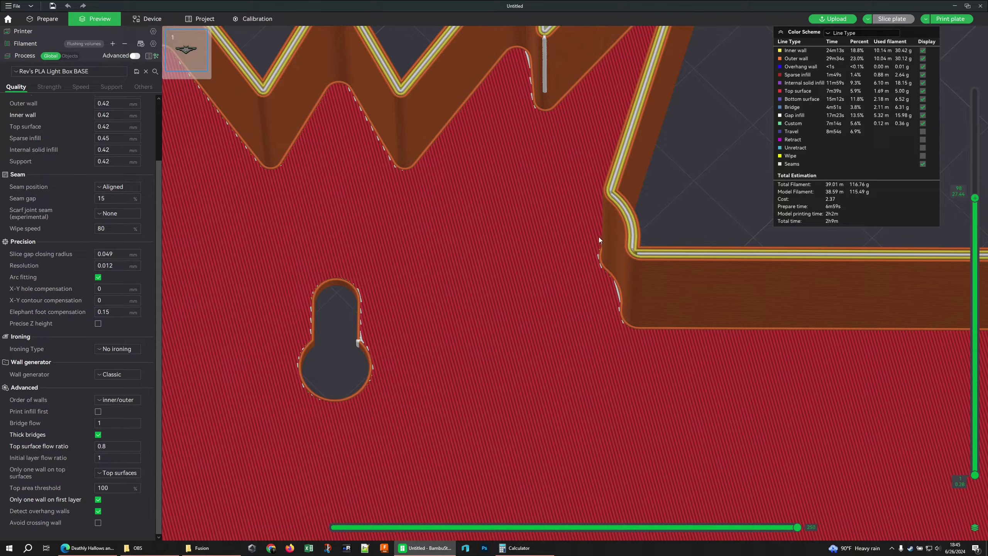
pyautogui.scroll(-5, 599, 240)
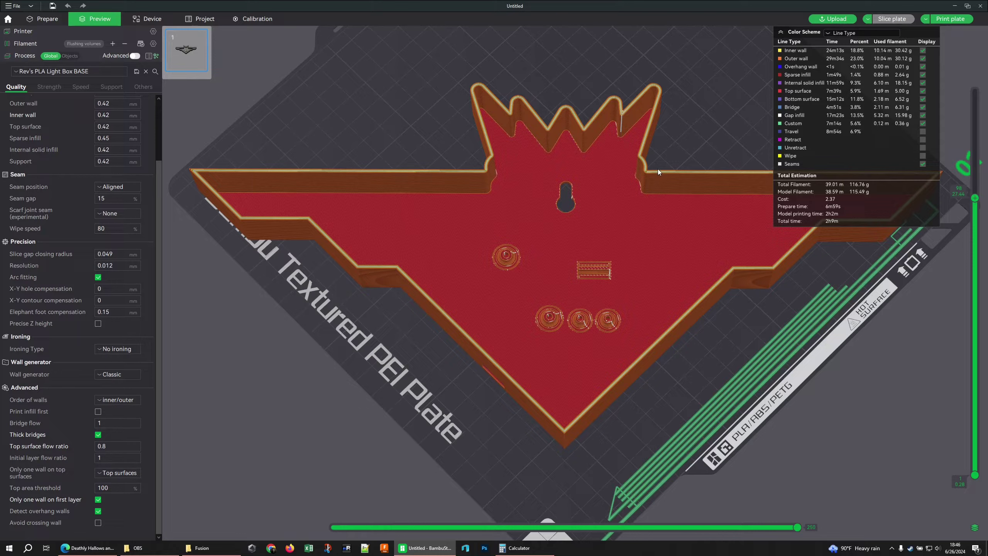
pyautogui.scroll(3, 658, 173)
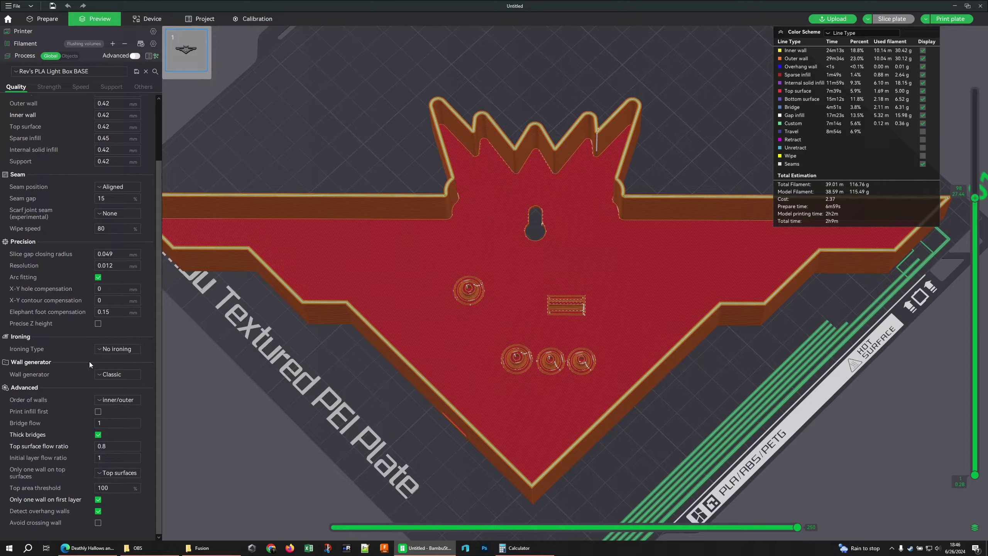
# - Review the Order of walls options, keeping inner/outer, and bring up the Strength settings
pyautogui.click(135, 400)
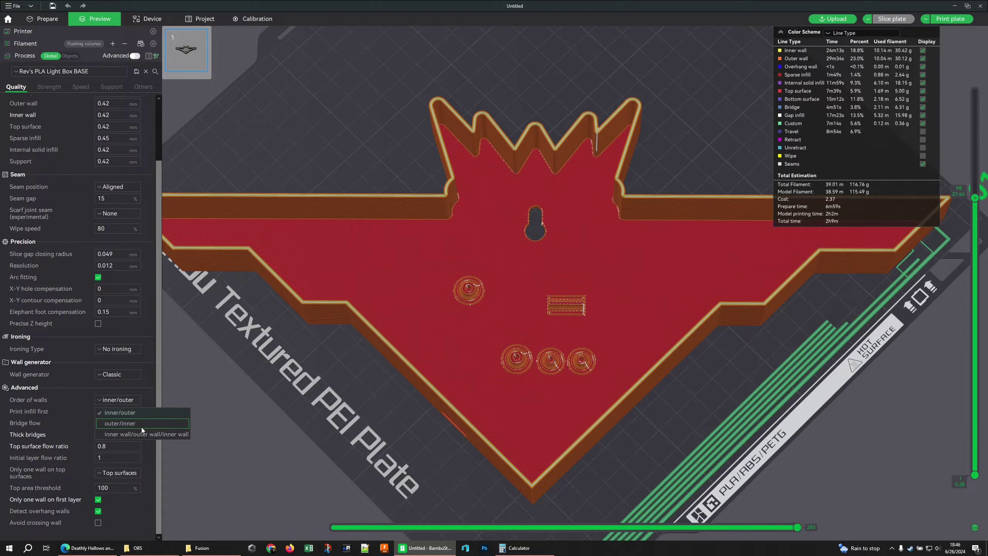
pyautogui.click(143, 404)
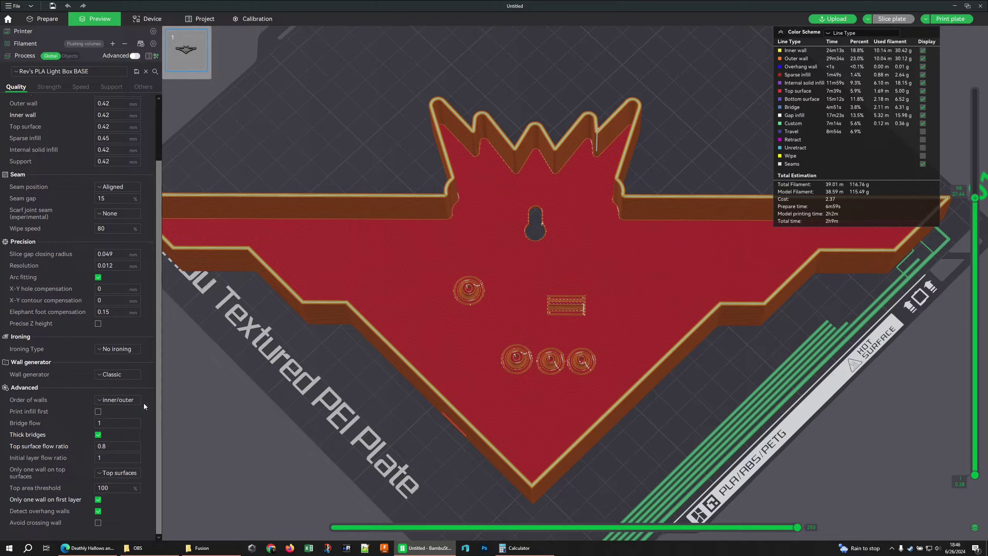
pyautogui.click(140, 418)
pyautogui.click(55, 89)
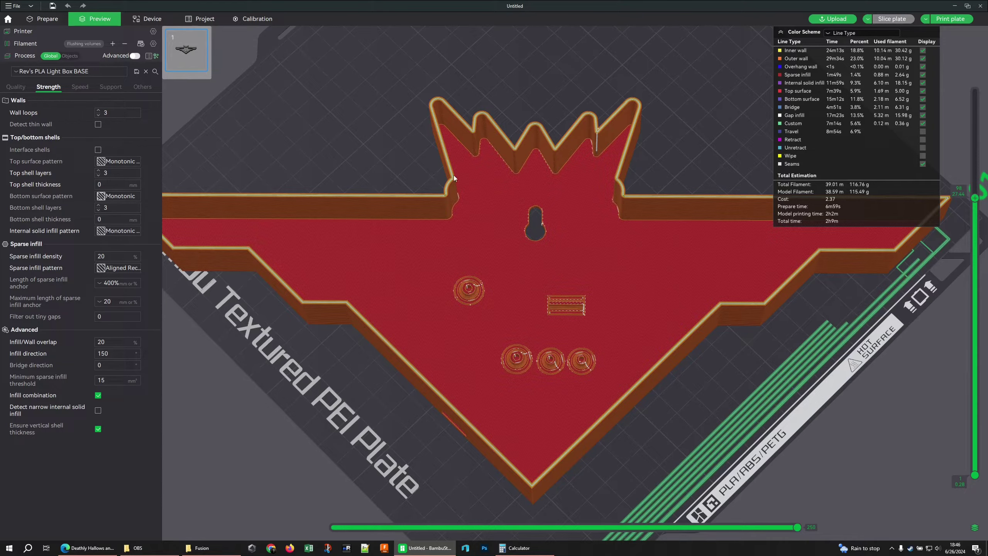
# - Try two wall loops, re-slice the plate, and inspect the walls by line type down to layer 6
pyautogui.scroll(5, 457, 175)
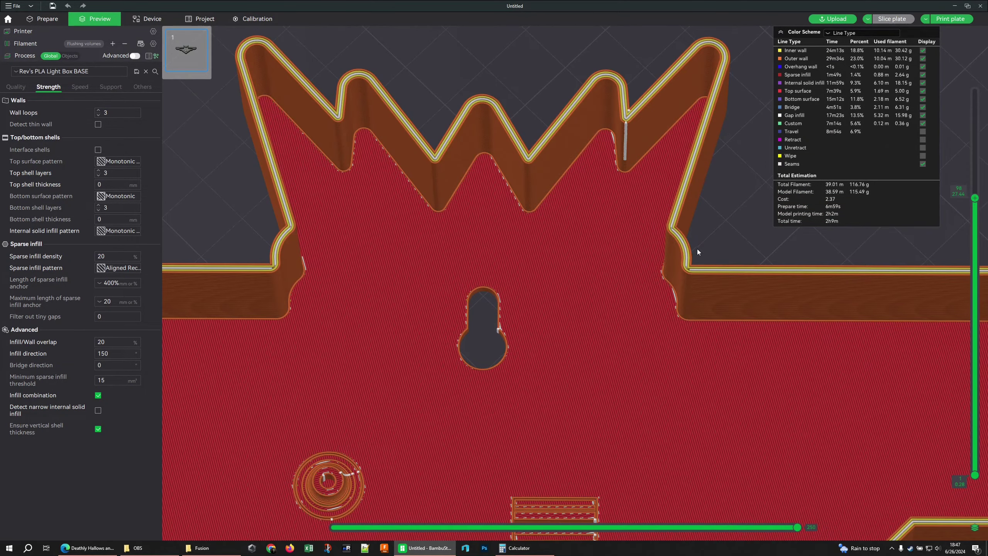
pyautogui.click(99, 114)
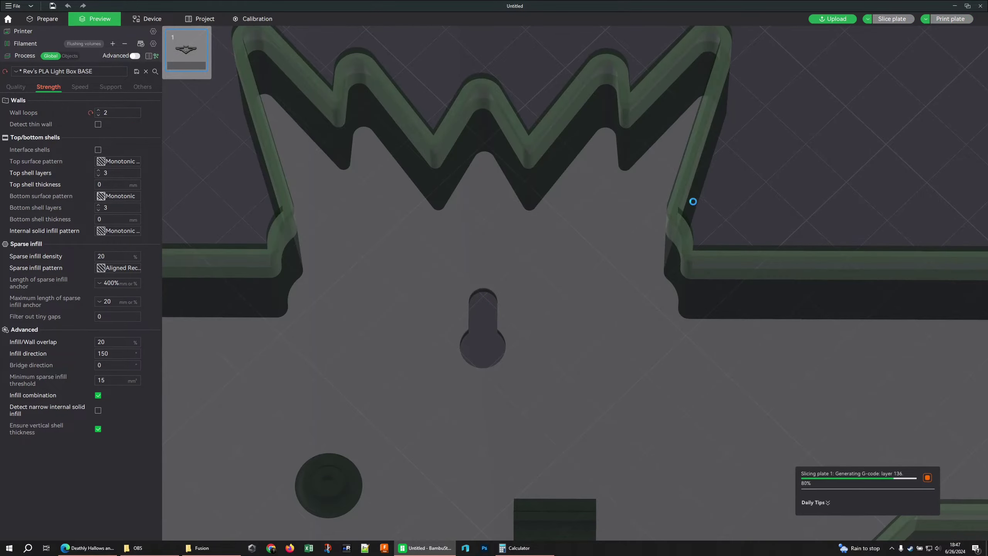
pyautogui.click(876, 35)
pyautogui.click(880, 43)
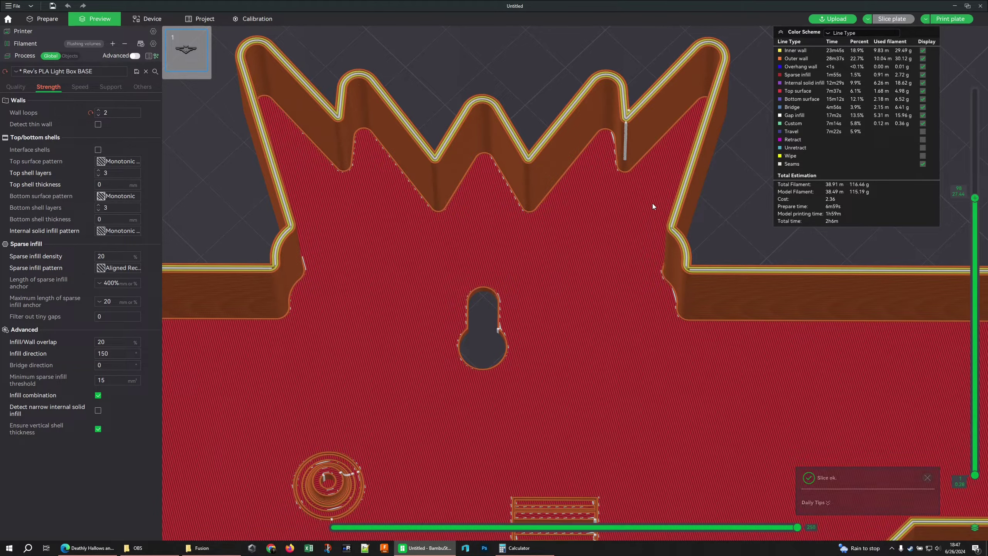
pyautogui.scroll(-2, 250, 189)
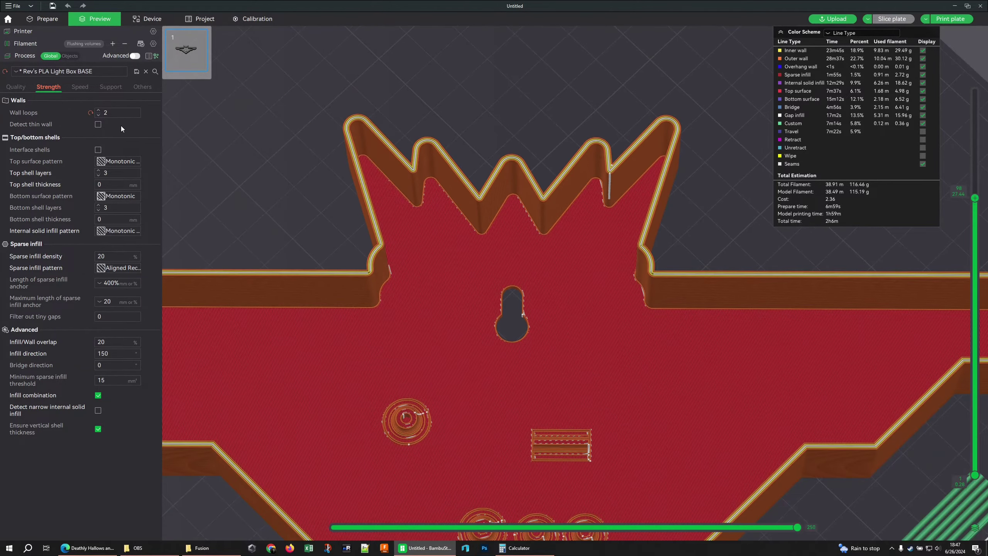
pyautogui.moveTo(965, 204); pyautogui.dragTo(937, 457)
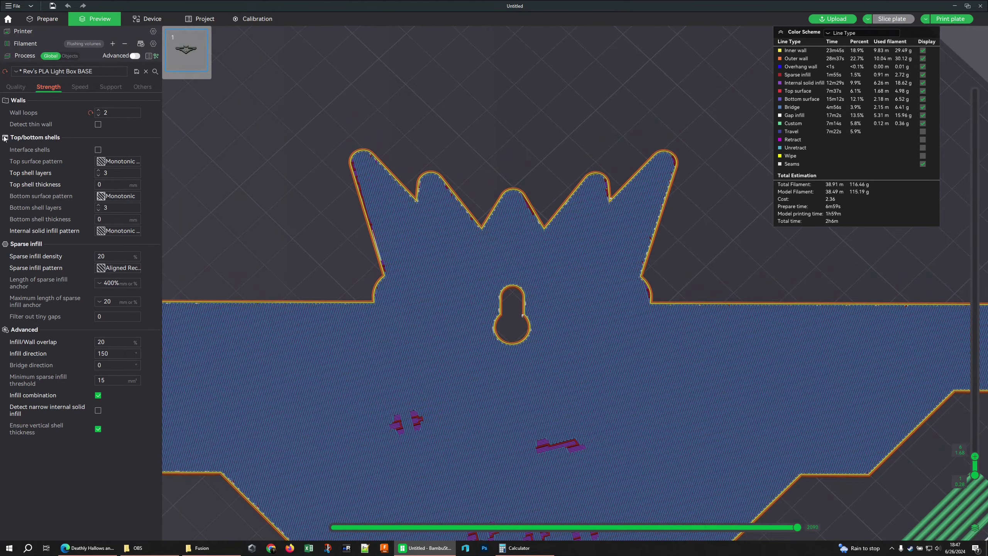
# - Set the wall loops back to 3, re-slice, and colour the preview by line type
pyautogui.click(99, 110)
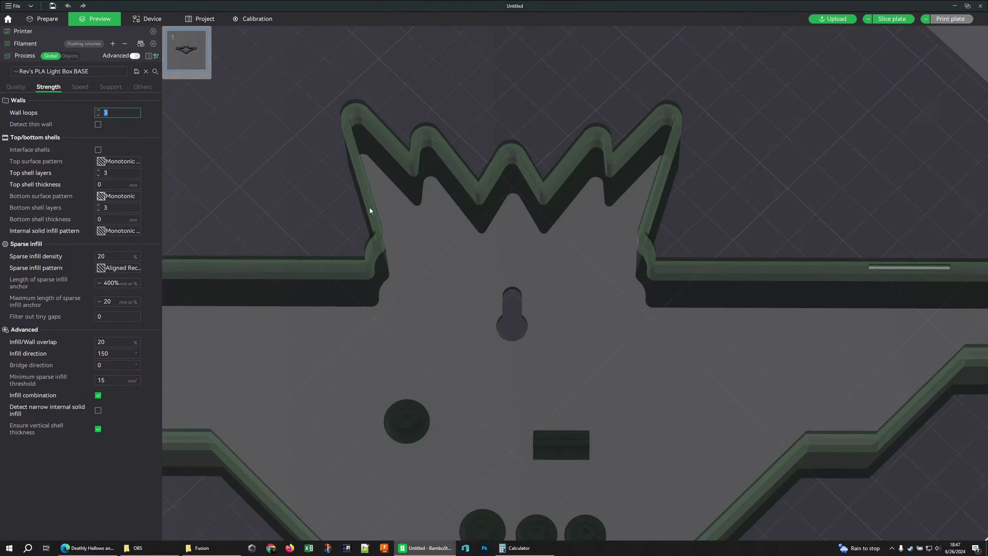
pyautogui.click(896, 20)
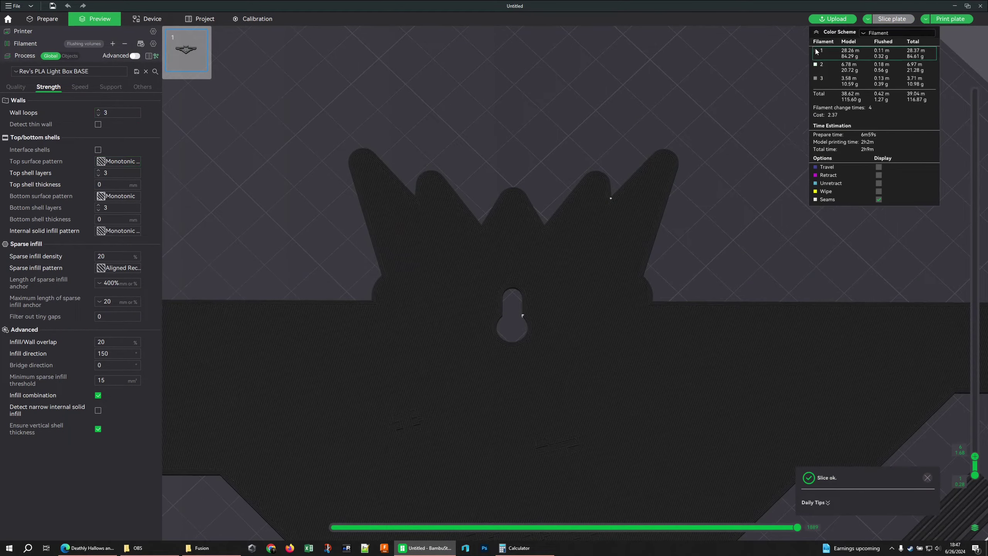
pyautogui.click(894, 33)
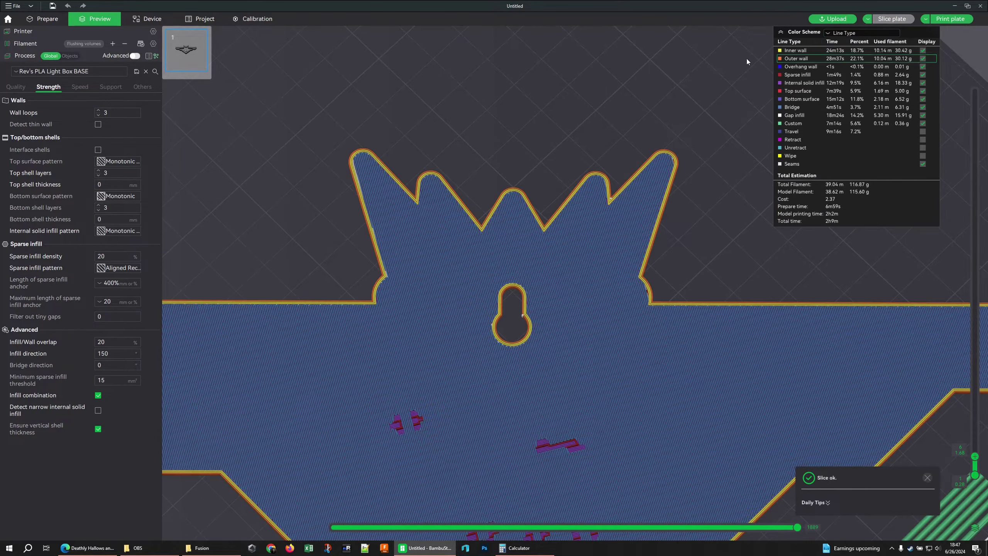
pyautogui.click(879, 41)
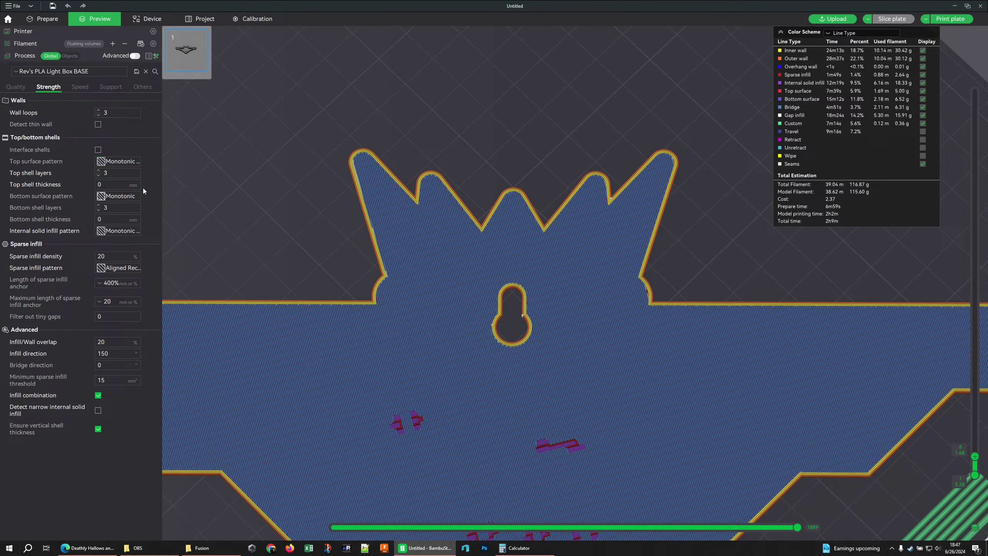
# - Review the Top surface pattern options for the base, keeping Monotonic line
pyautogui.scroll(-5, 340, 245)
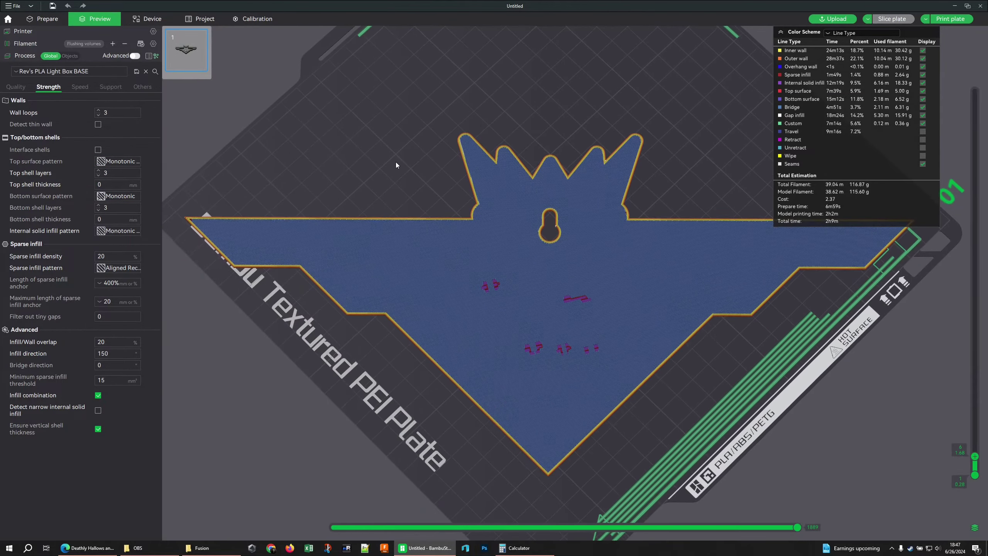
pyautogui.moveTo(395, 163); pyautogui.dragTo(304, 190, button='middle')
pyautogui.click(119, 162)
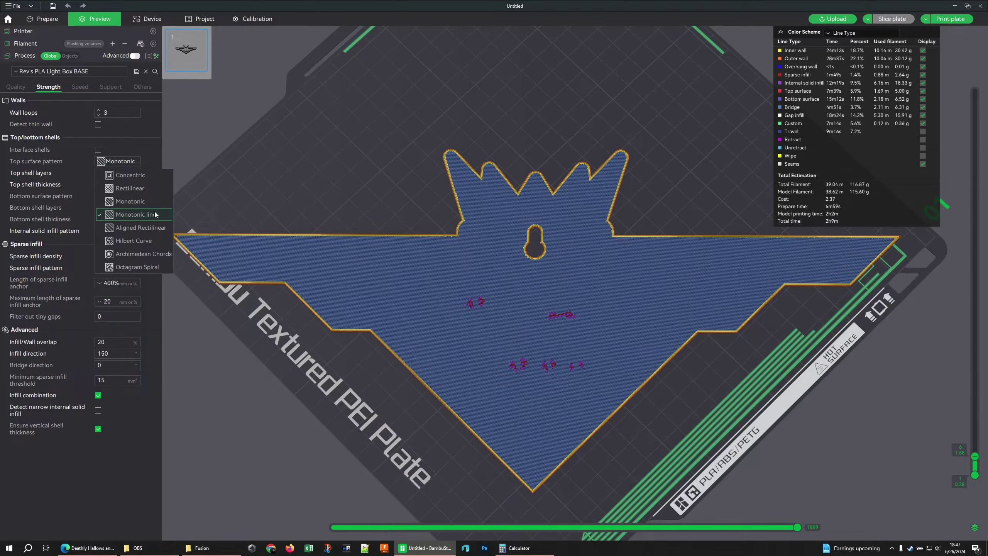
pyautogui.click(148, 158)
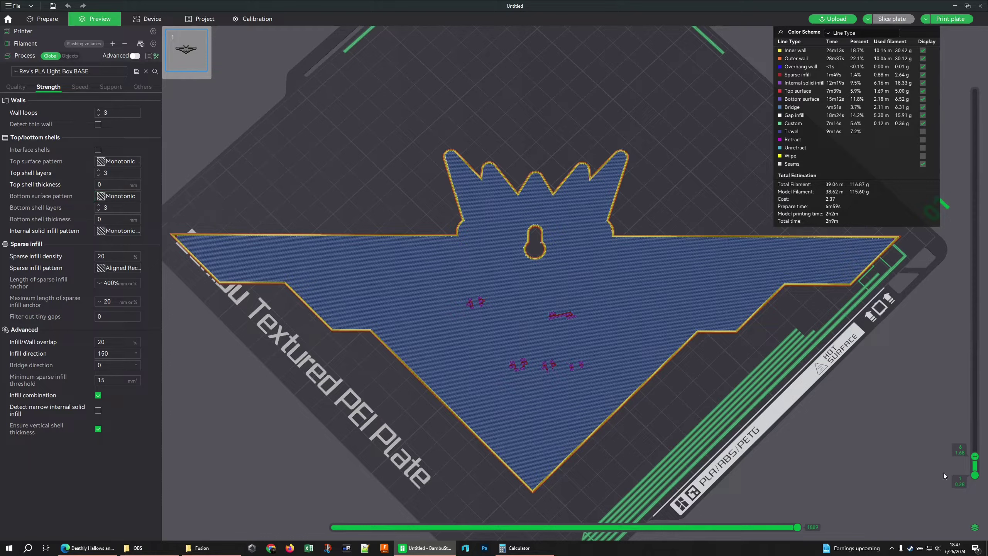
# - Lower the preview to the first layer and examine the bottom surface alongside the shell layer and shell thickness settings
pyautogui.moveTo(975, 456); pyautogui.dragTo(976, 477)
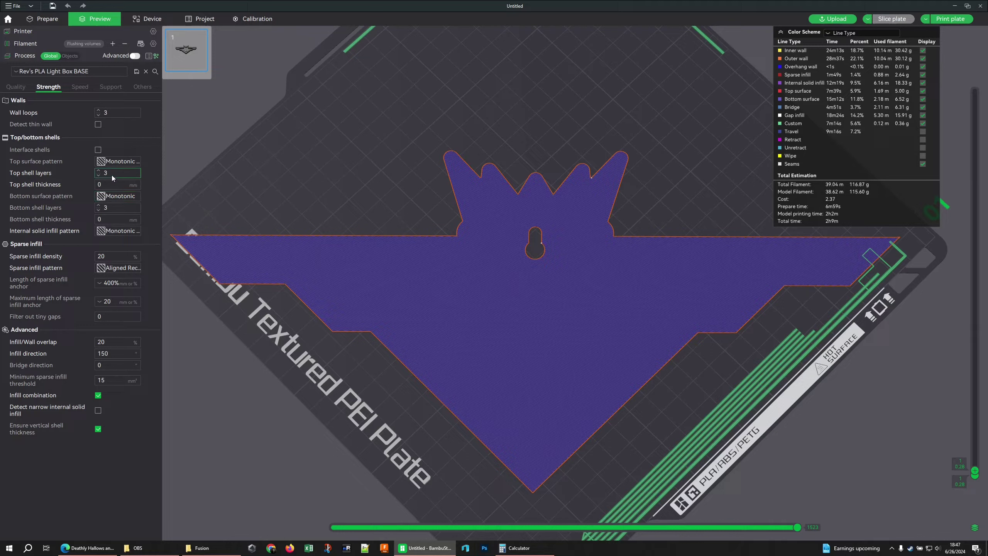
pyautogui.doubleClick(112, 208)
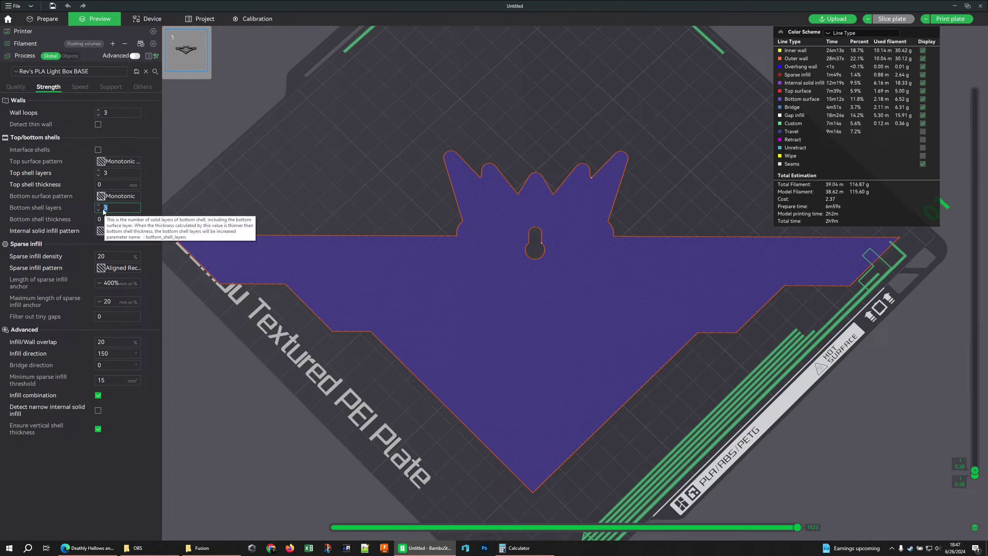
pyautogui.doubleClick(108, 185)
pyautogui.doubleClick(112, 219)
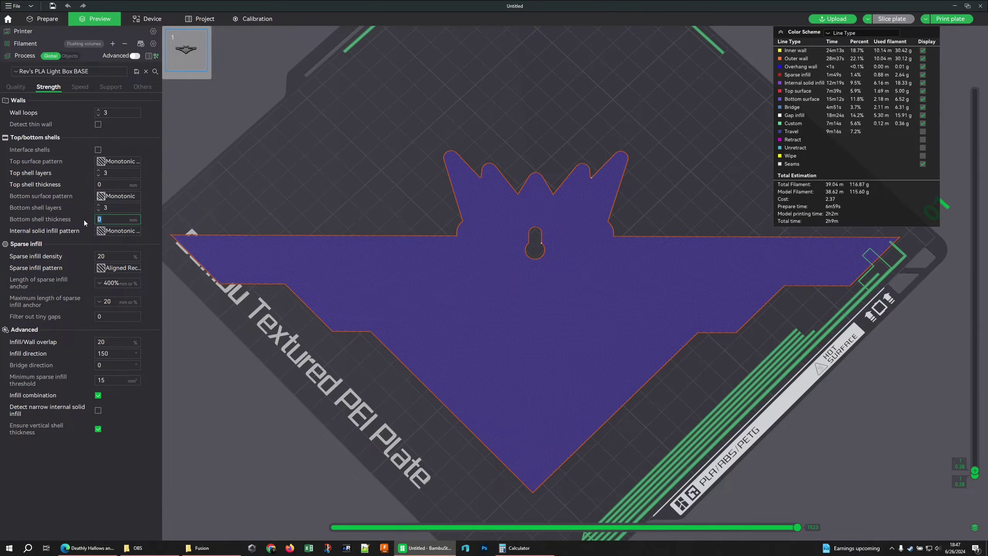
pyautogui.click(361, 211)
pyautogui.scroll(3, 600, 256)
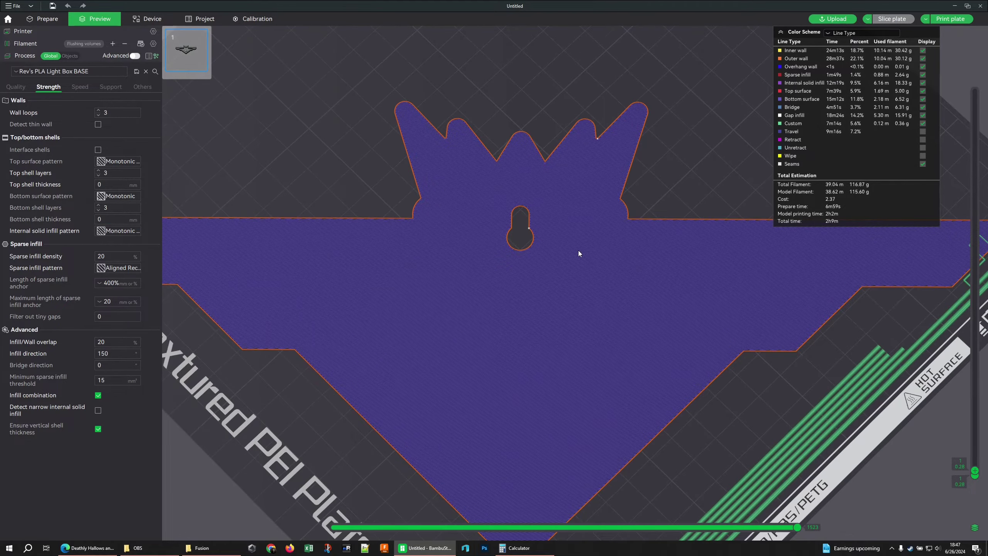
pyautogui.scroll(-3, 523, 253)
pyautogui.moveTo(513, 250); pyautogui.dragTo(192, 211)
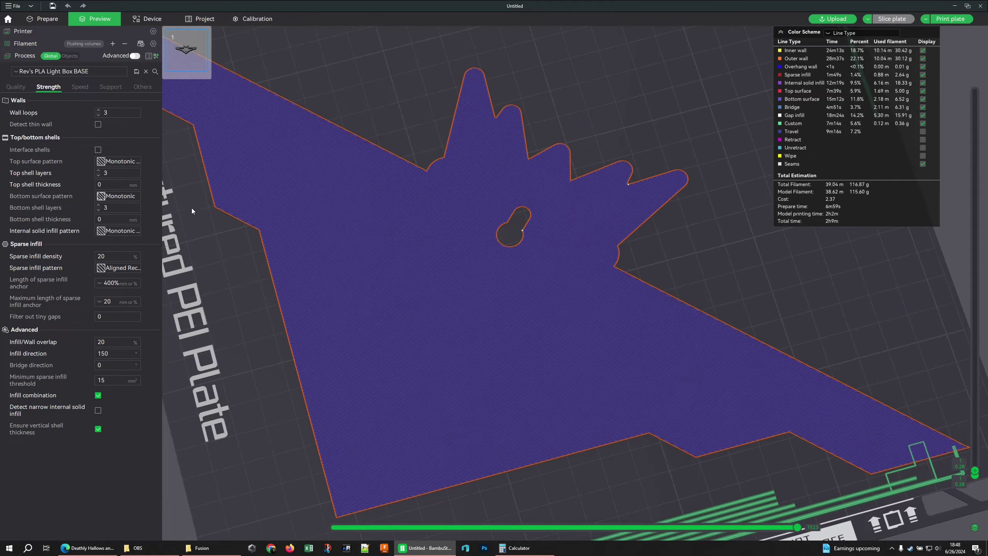
# - Raise the preview to layer 8 and step down through the layers to examine the top surface, solid infill and sparse infill
pyautogui.click(100, 184)
pyautogui.moveTo(975, 470); pyautogui.dragTo(975, 446)
pyautogui.moveTo(486, 323); pyautogui.dragTo(498, 286, button='middle')
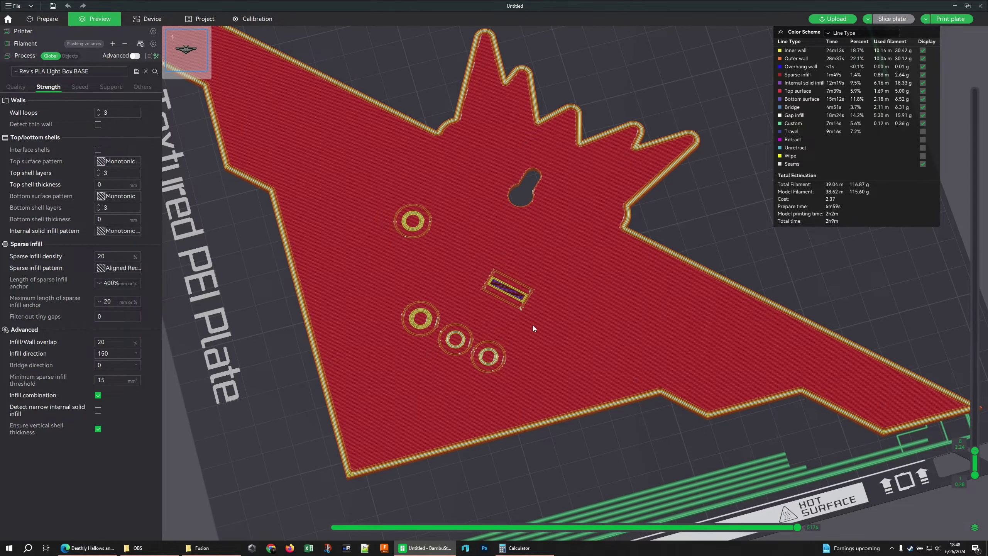
pyautogui.moveTo(532, 325); pyautogui.dragTo(520, 343)
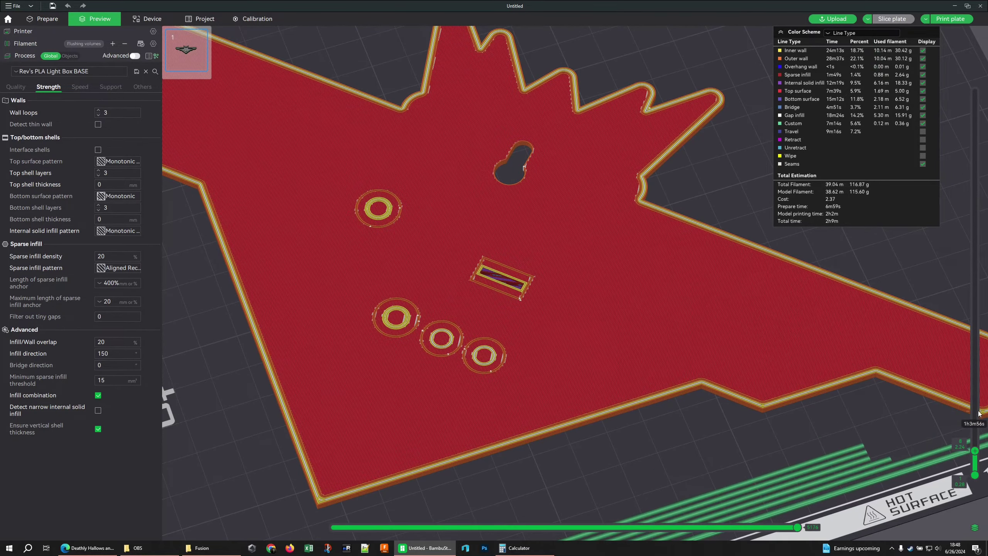
pyautogui.scroll(-1, 975, 415)
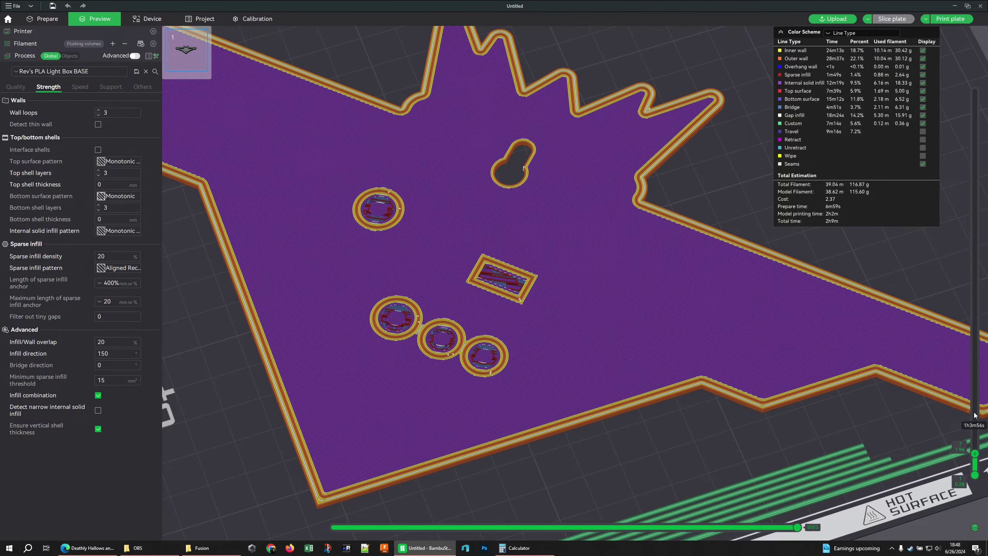
pyautogui.scroll(-1, 974, 415)
pyautogui.scroll(-1, 975, 415)
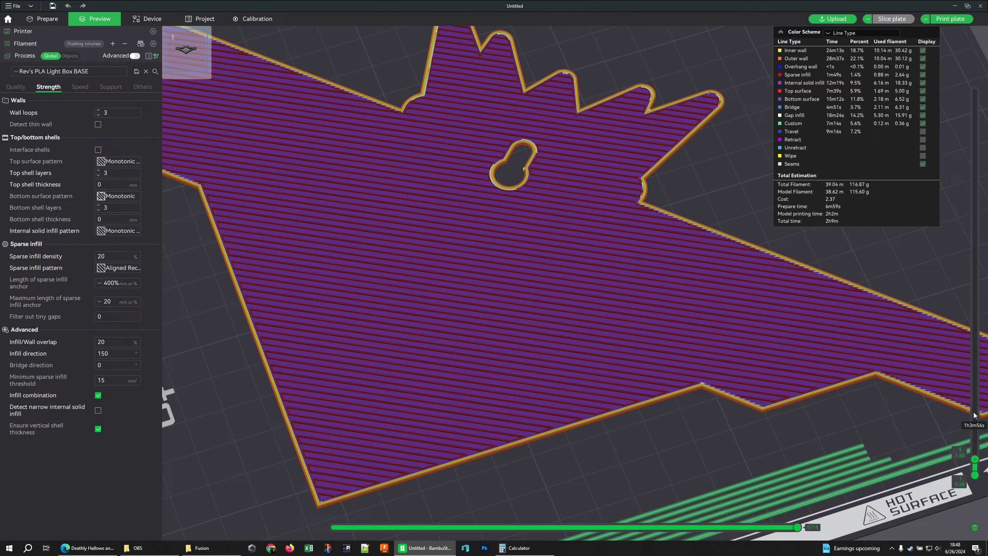
# - Try a top shell thickness of 1 mm and re-slice the plate
pyautogui.click(107, 184)
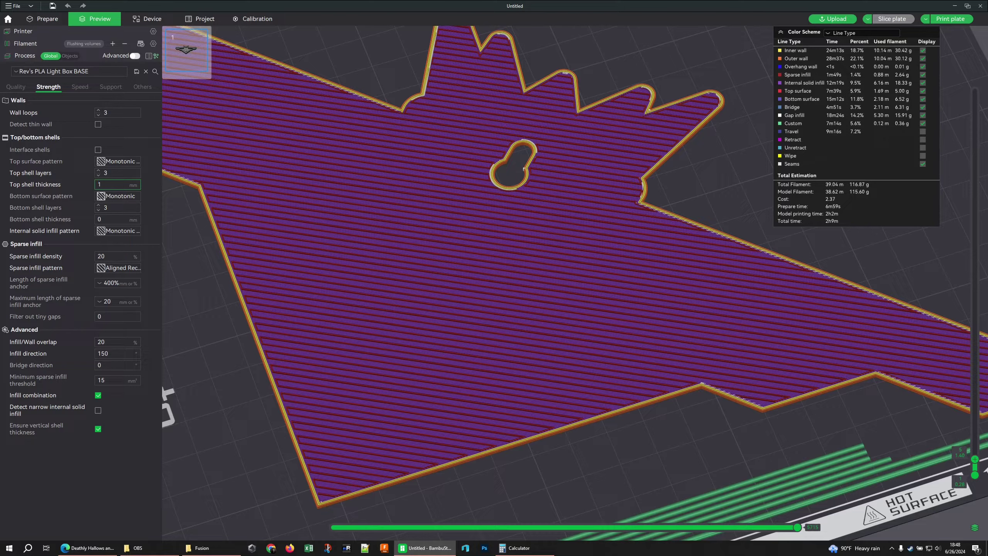
pyautogui.write('1')
pyautogui.press('Return')
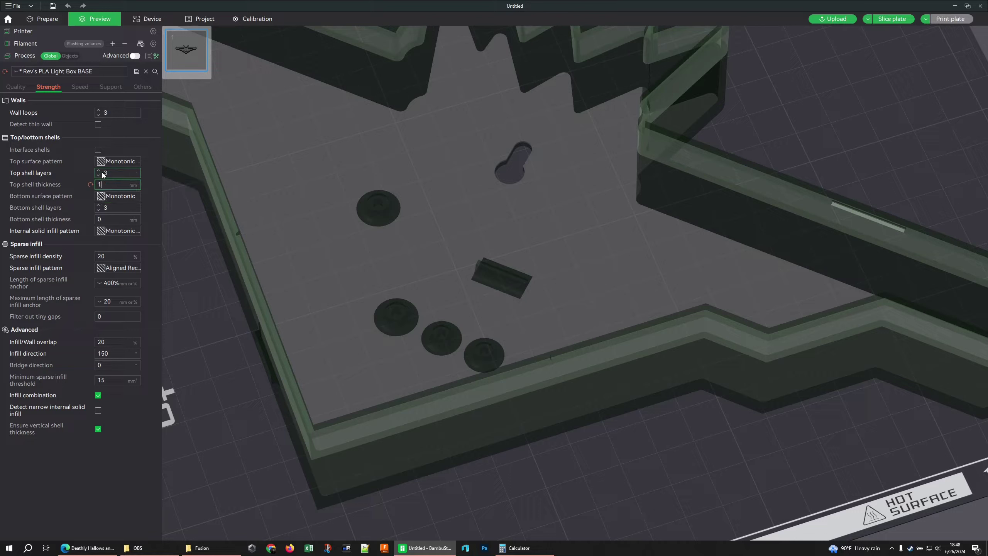
pyautogui.click(116, 185)
pyautogui.click(890, 21)
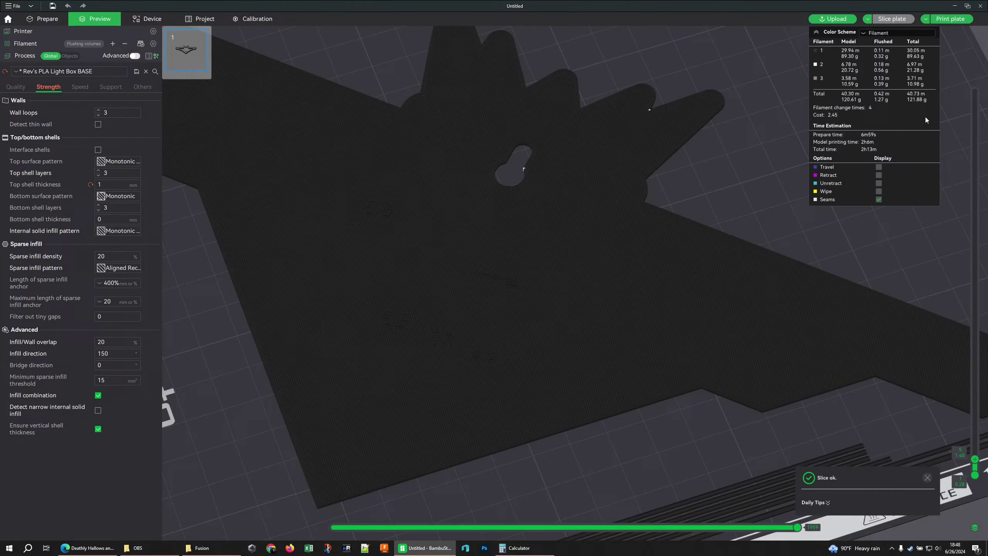
# - Colour the preview by line type and step up through the base layers to examine the solid infill beneath the top surface
pyautogui.click(896, 33)
pyautogui.click(891, 42)
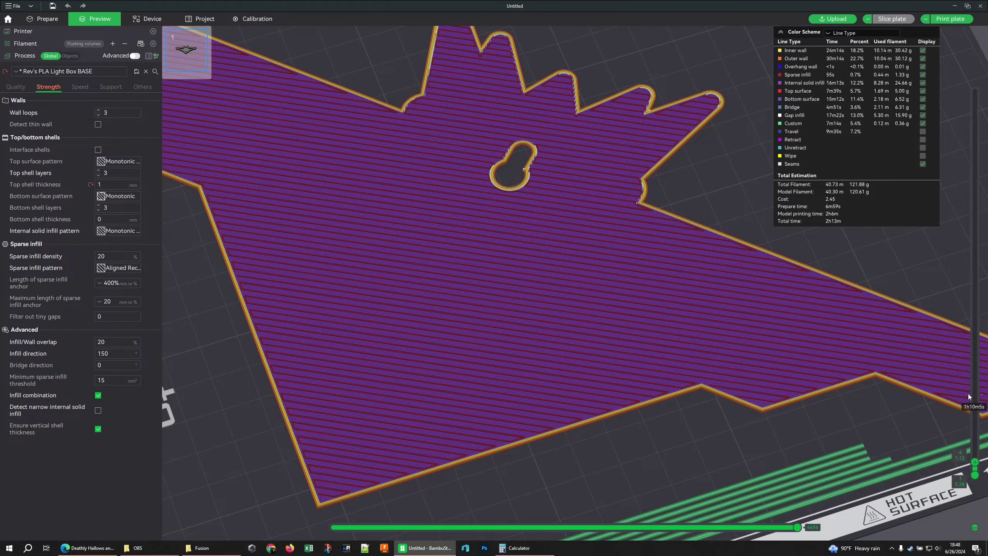
pyautogui.scroll(1, 969, 397)
pyautogui.scroll(2, 968, 396)
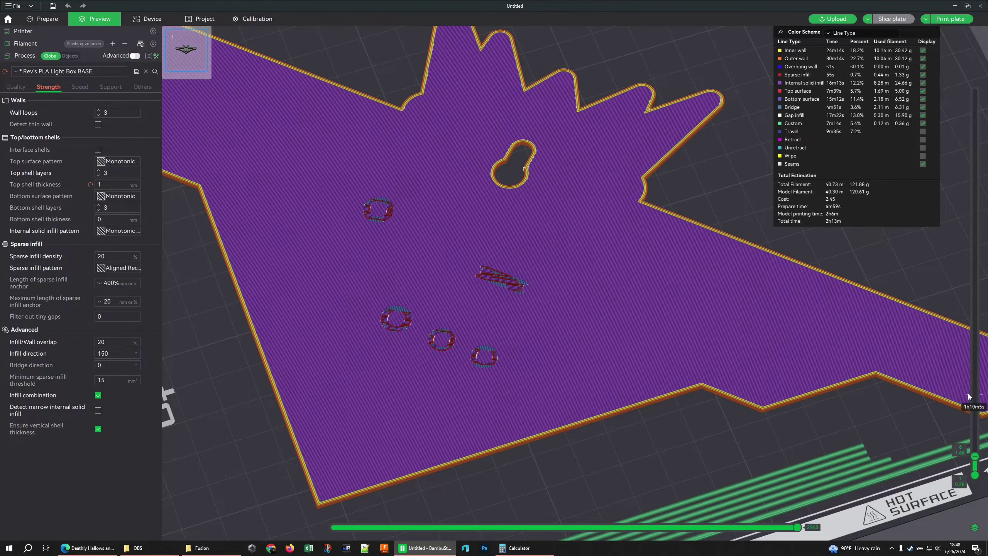
pyautogui.scroll(1, 969, 396)
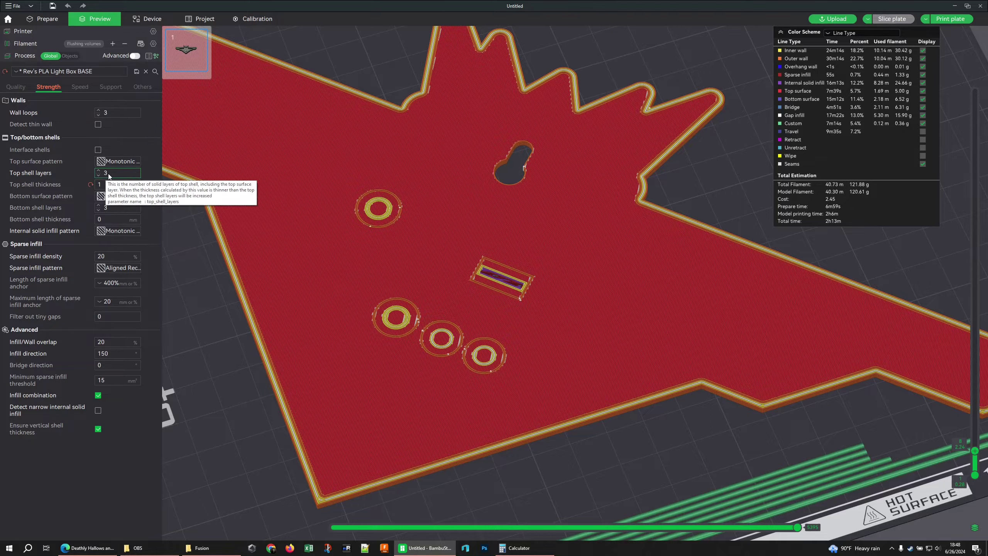
# - Reset the top shell thickness to 0 mm, re-slice, and colour the preview by line type
pyautogui.click(92, 189)
pyautogui.click(901, 23)
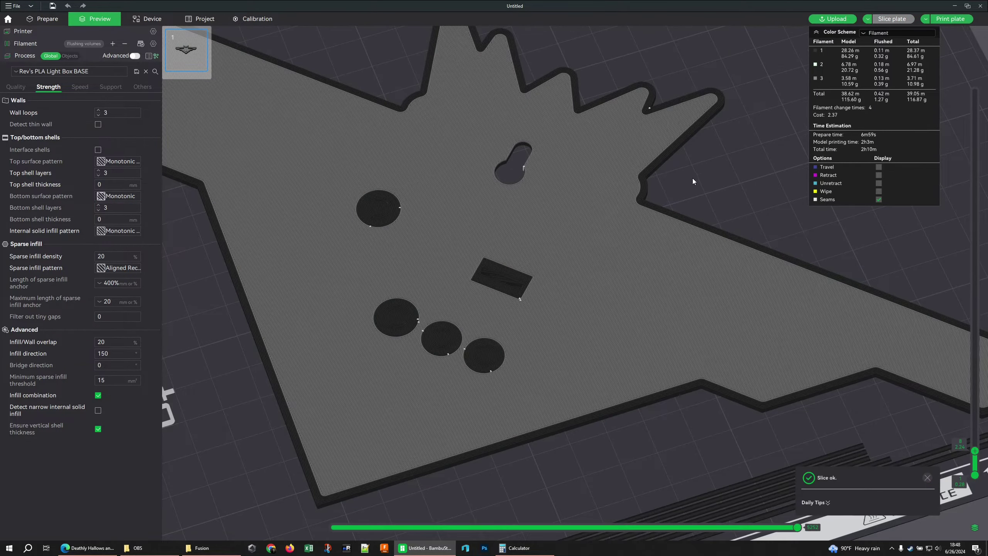
pyautogui.click(894, 33)
pyautogui.click(891, 44)
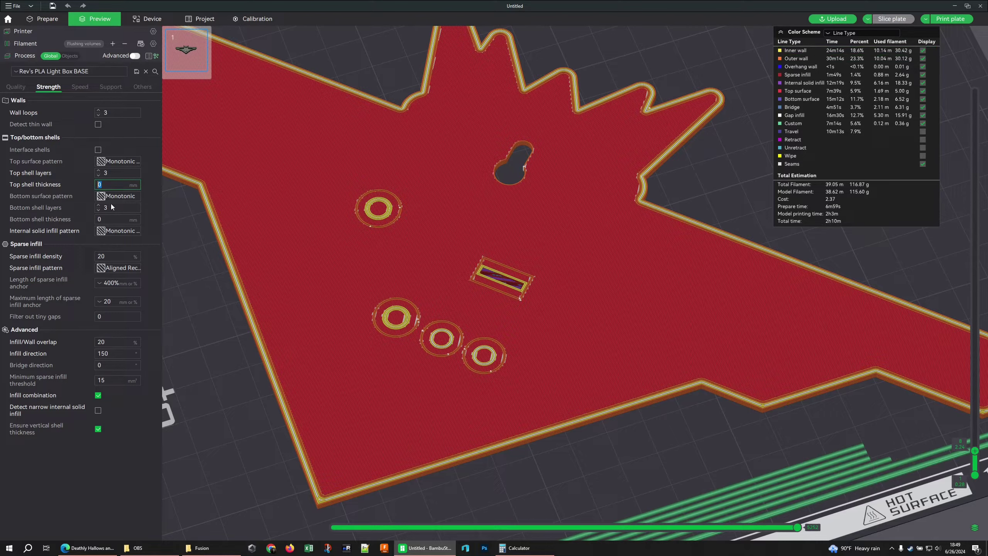
# - Examine the wall lines and gap fill at the base's pointed corner on layers 7 and 8
pyautogui.click(110, 219)
pyautogui.moveTo(580, 349); pyautogui.dragTo(608, 275, button='right')
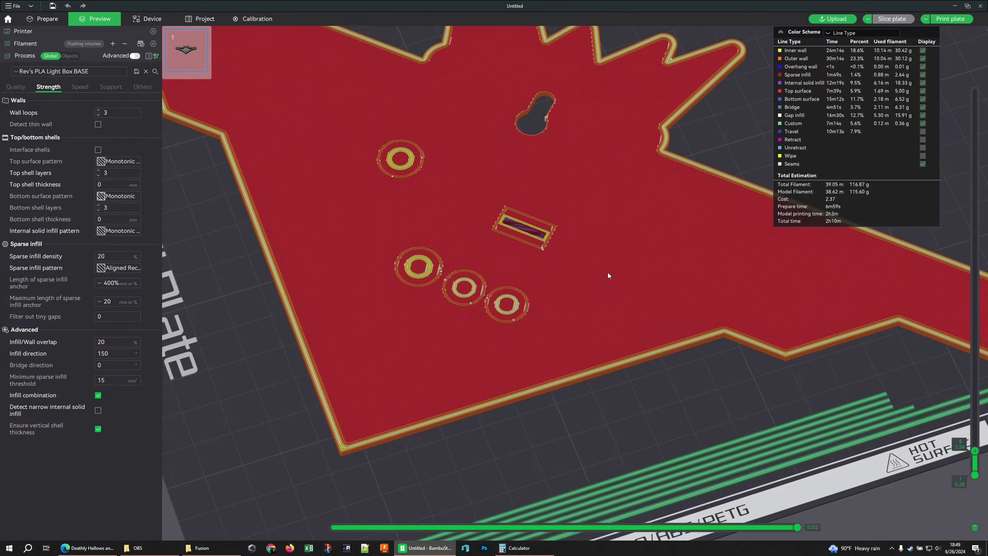
pyautogui.scroll(-3, 350, 327)
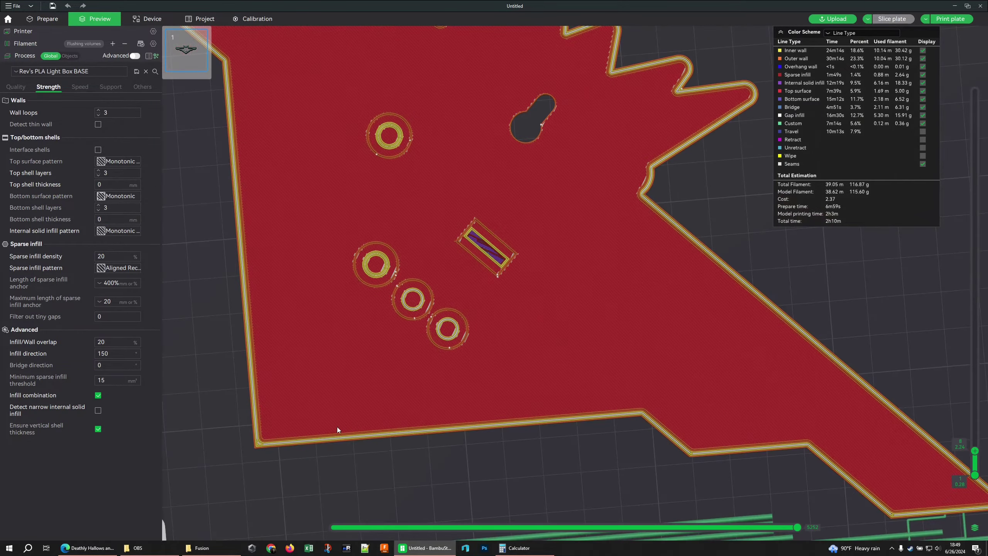
pyautogui.scroll(6, 492, 283)
pyautogui.moveTo(447, 295); pyautogui.dragTo(583, 311, button='right')
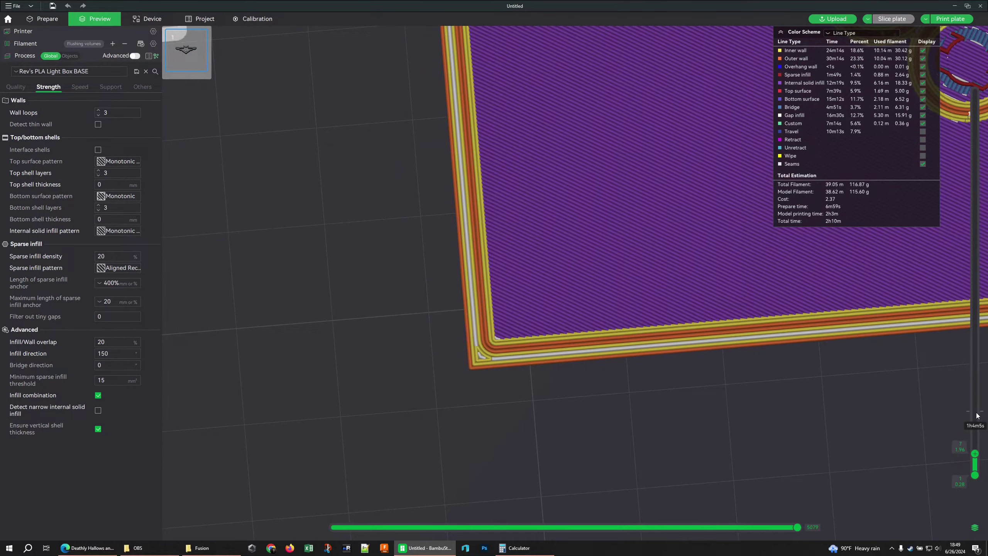
pyautogui.moveTo(521, 304); pyautogui.dragTo(642, 201, button='right')
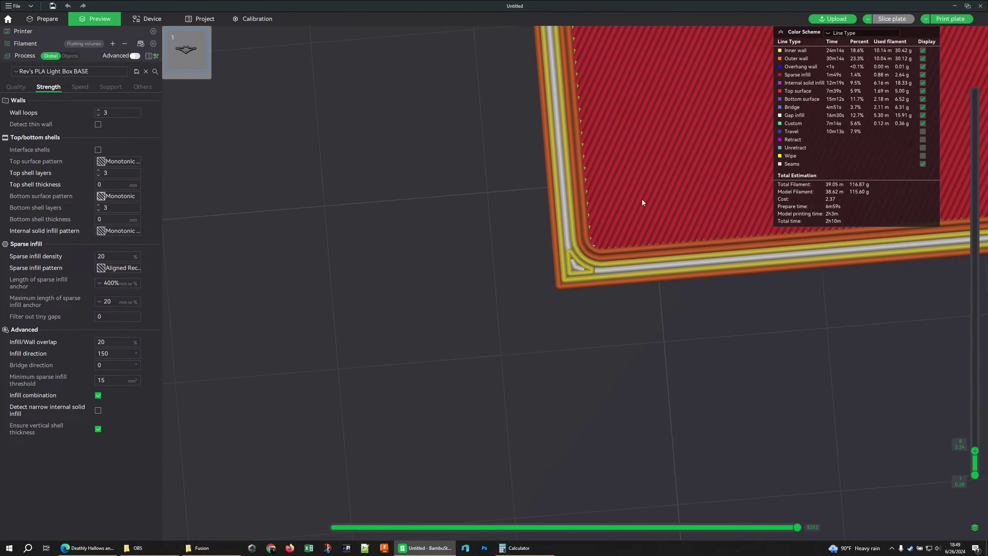
pyautogui.scroll(4, 608, 226)
pyautogui.moveTo(745, 247); pyautogui.dragTo(450, 134, button='right')
pyautogui.scroll(-2, 523, 149)
pyautogui.scroll(-4, 531, 237)
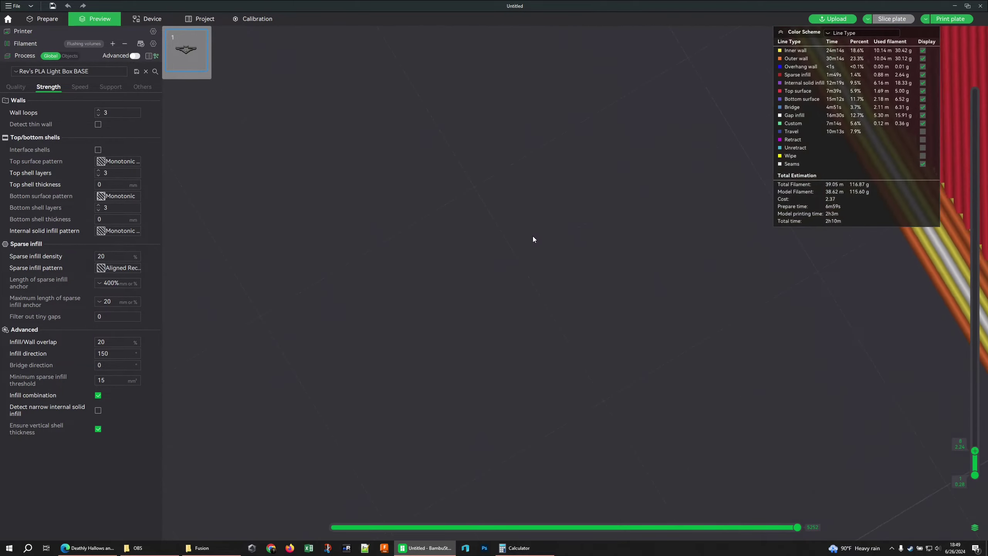
pyautogui.scroll(3, 615, 214)
pyautogui.scroll(3, 801, 300)
pyautogui.scroll(-3, 801, 300)
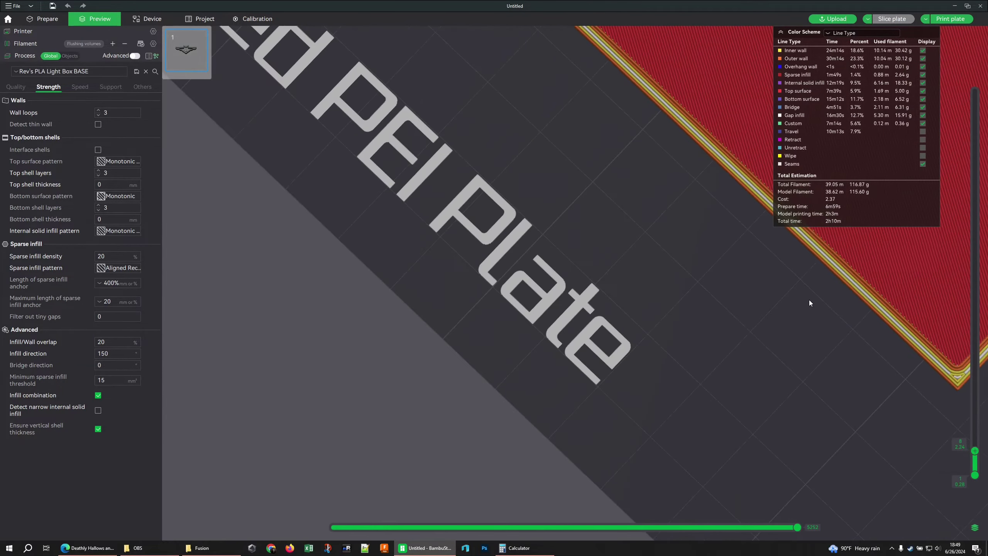
# - Compare the wall loops at the base's pointed corner on layers 1 and 2, and review the wall options in the quality settings
pyautogui.moveTo(788, 296); pyautogui.dragTo(378, 187, button='right')
pyautogui.scroll(2, 523, 242)
pyautogui.scroll(4, 517, 237)
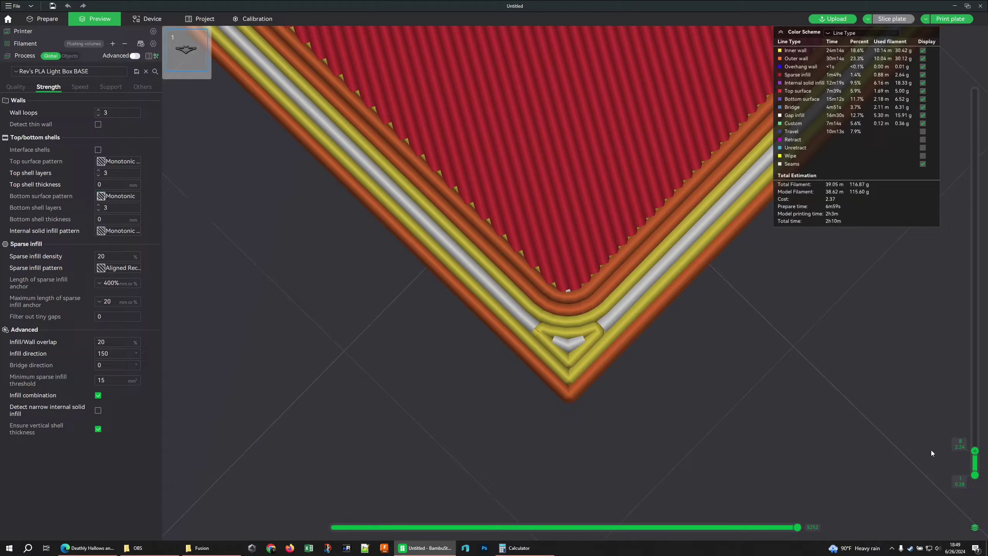
pyautogui.moveTo(976, 459); pyautogui.dragTo(969, 480)
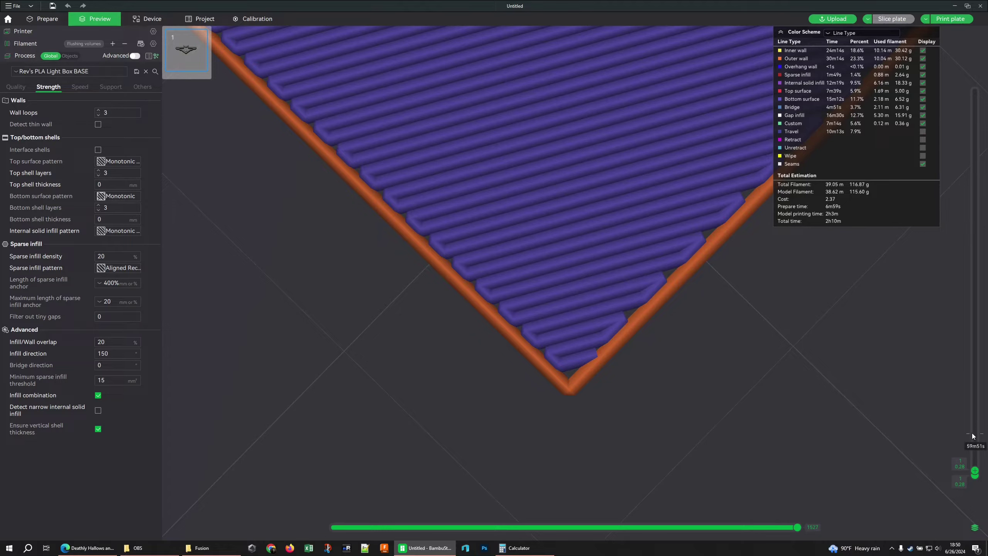
pyautogui.scroll(1, 972, 435)
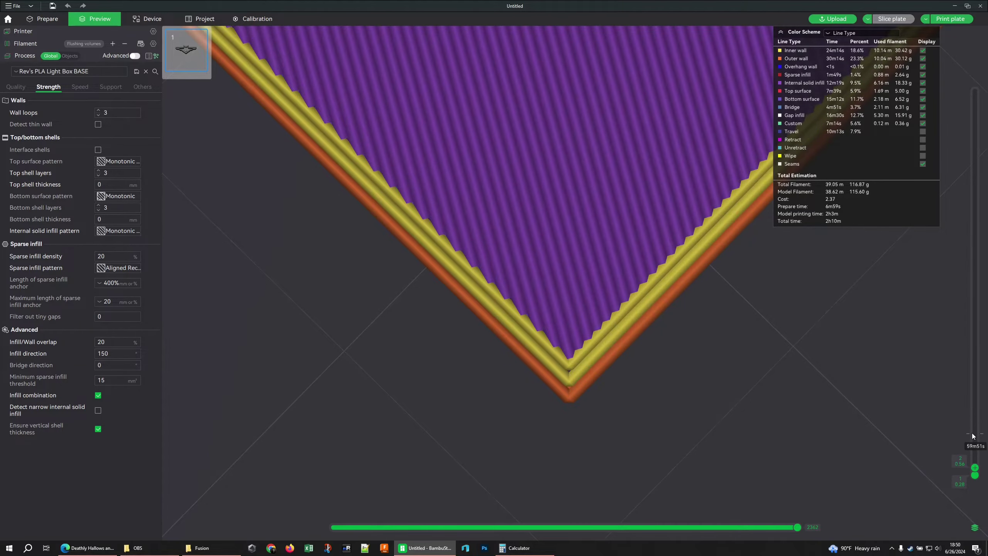
pyautogui.scroll(-1, 972, 432)
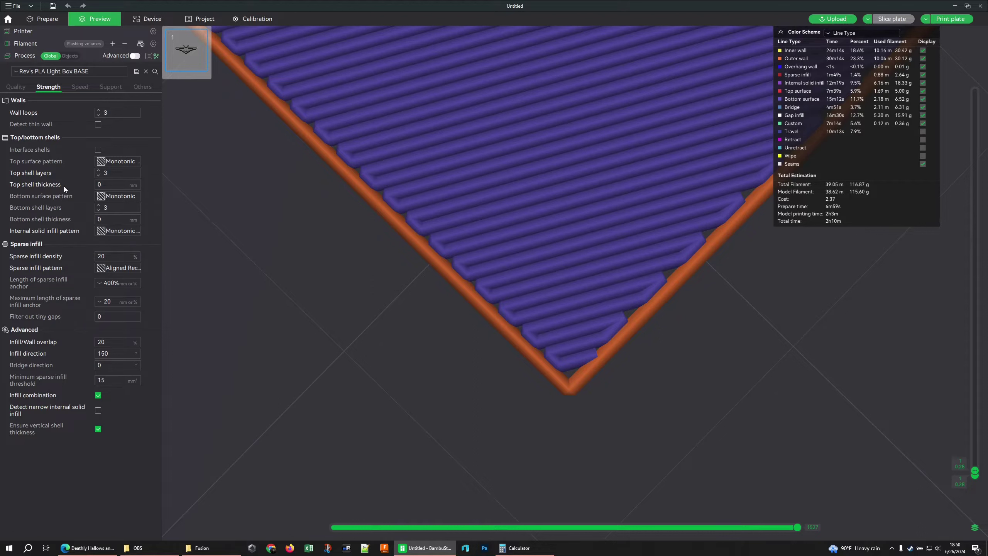
pyautogui.click(18, 86)
pyautogui.scroll(-3, 91, 320)
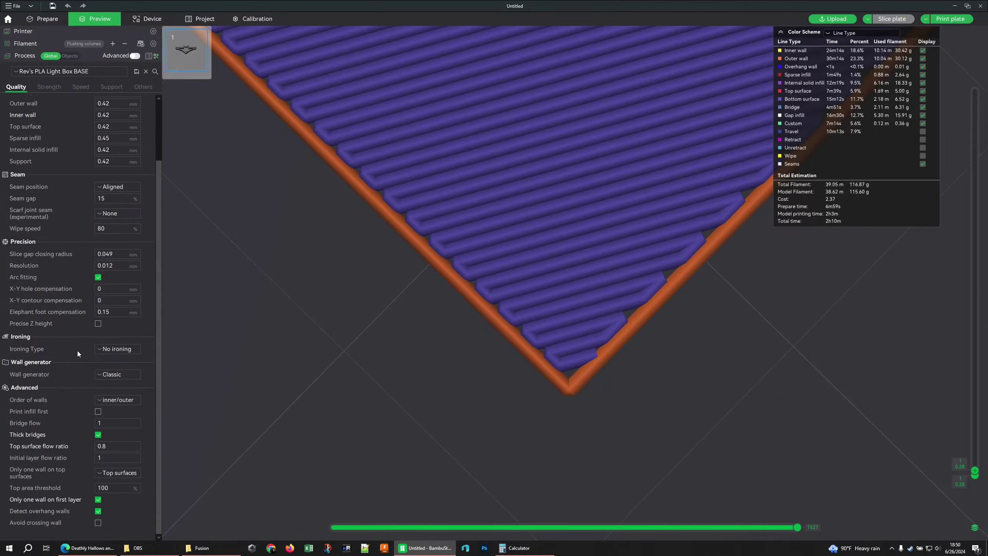
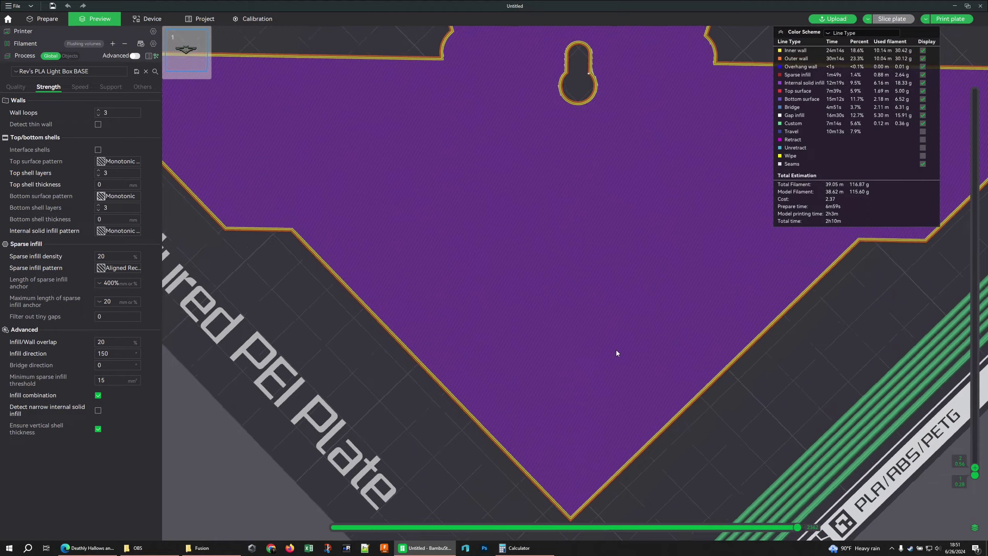
# - View the whole base and step the preview up from layer 2 to layer 4 to examine the sparse infill
pyautogui.scroll(-5, 595, 348)
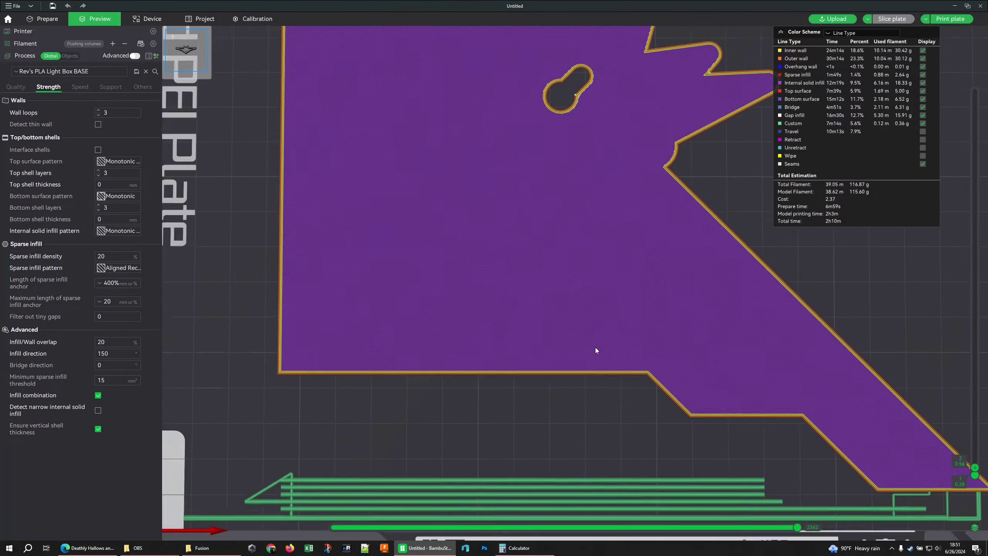
pyautogui.scroll(-4, 599, 353)
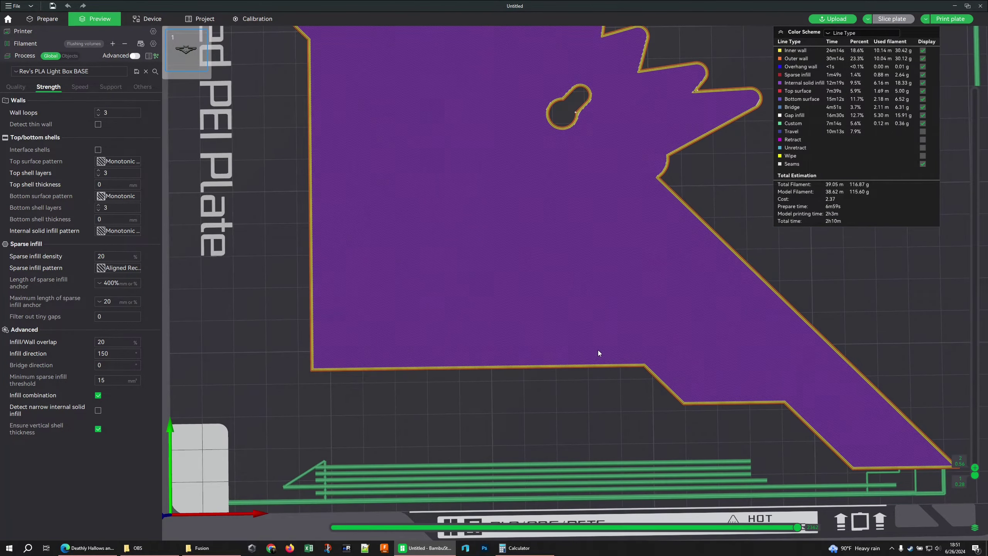
pyautogui.moveTo(599, 352); pyautogui.dragTo(600, 392)
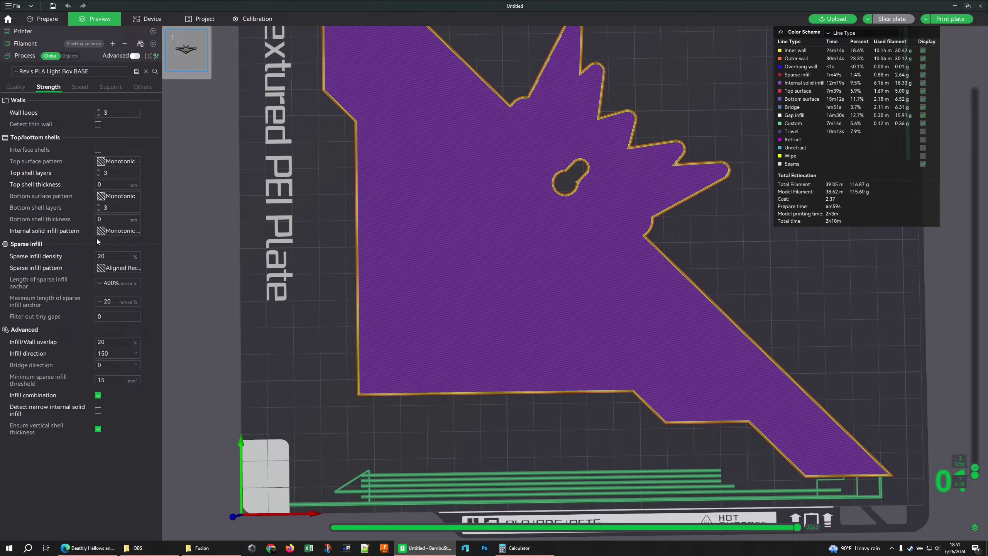
pyautogui.click(104, 257)
pyautogui.scroll(1, 974, 436)
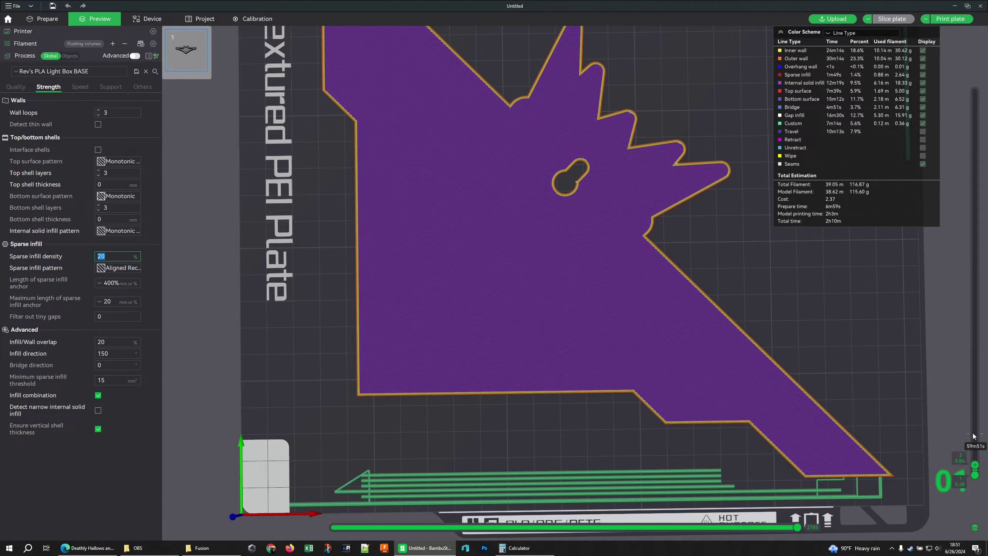
pyautogui.scroll(1, 974, 435)
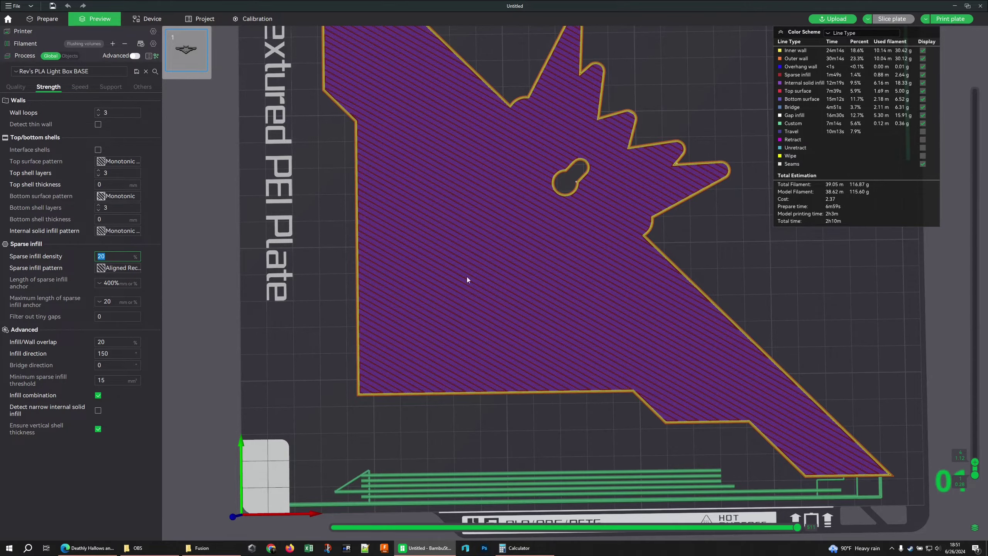
# - Inspect on layer 4 how the sparse infill meets the walls at the base's square corner, and check the infill direction's description
pyautogui.moveTo(468, 279); pyautogui.dragTo(517, 292)
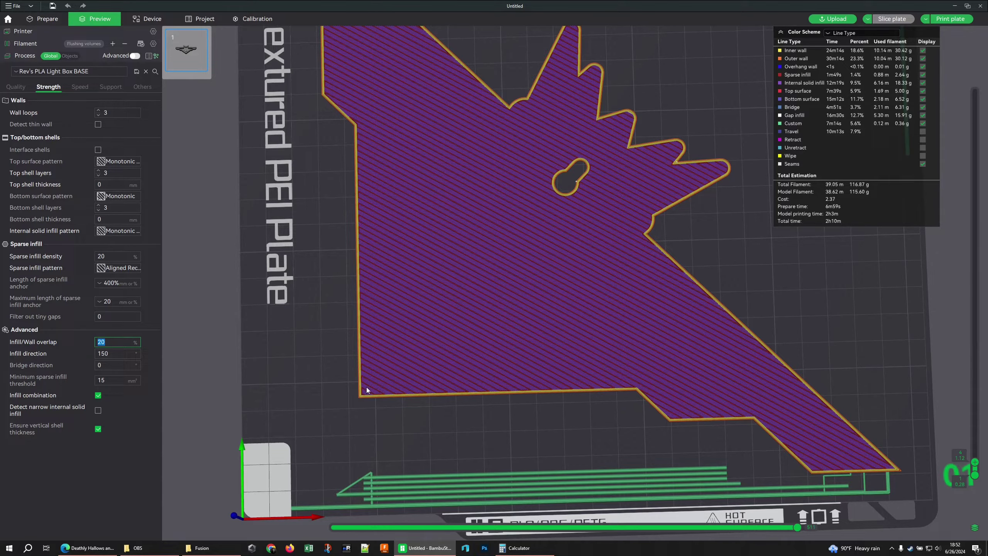
pyautogui.moveTo(358, 375)
pyautogui.mouseDown()
pyautogui.moveTo(448, 366)
pyautogui.moveTo(359, 371)
pyautogui.mouseUp()
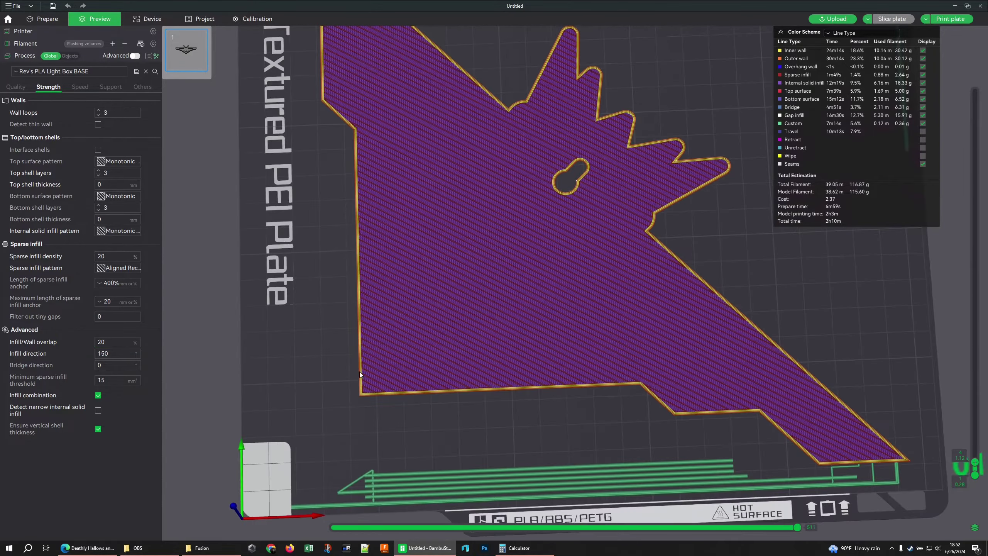
pyautogui.moveTo(360, 371); pyautogui.dragTo(623, 287, button='middle')
pyautogui.scroll(10, 623, 287)
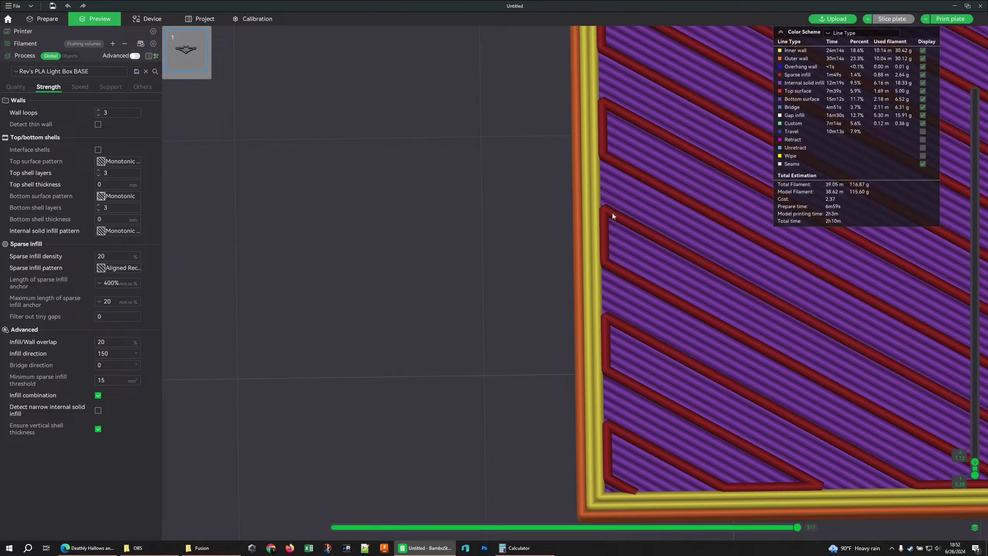
pyautogui.scroll(-10, 719, 317)
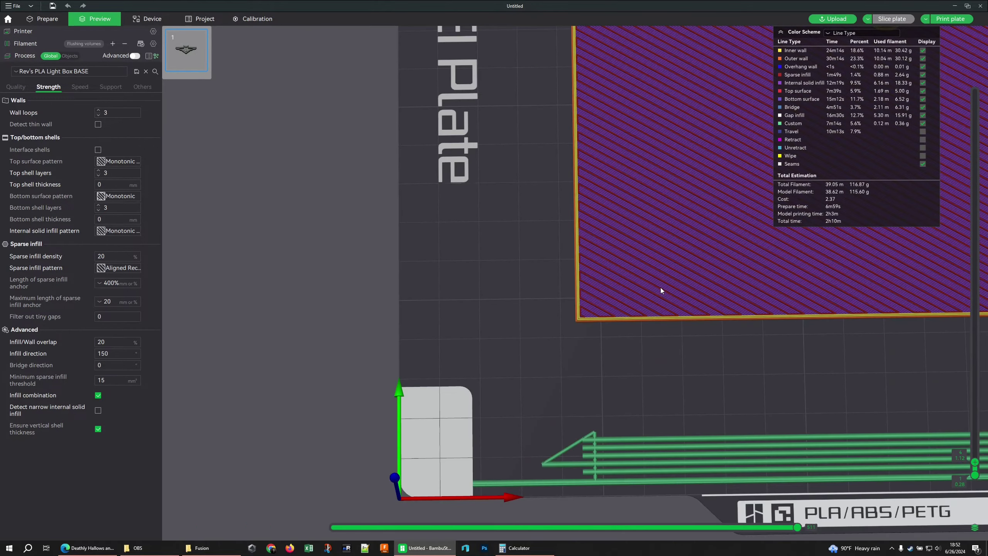
pyautogui.scroll(-2, 548, 391)
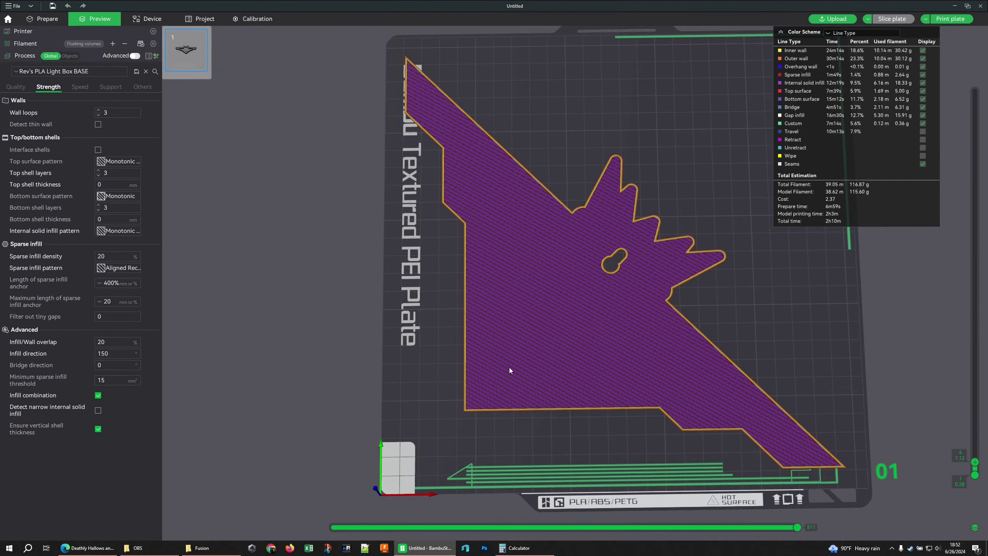
pyautogui.moveTo(38, 356)
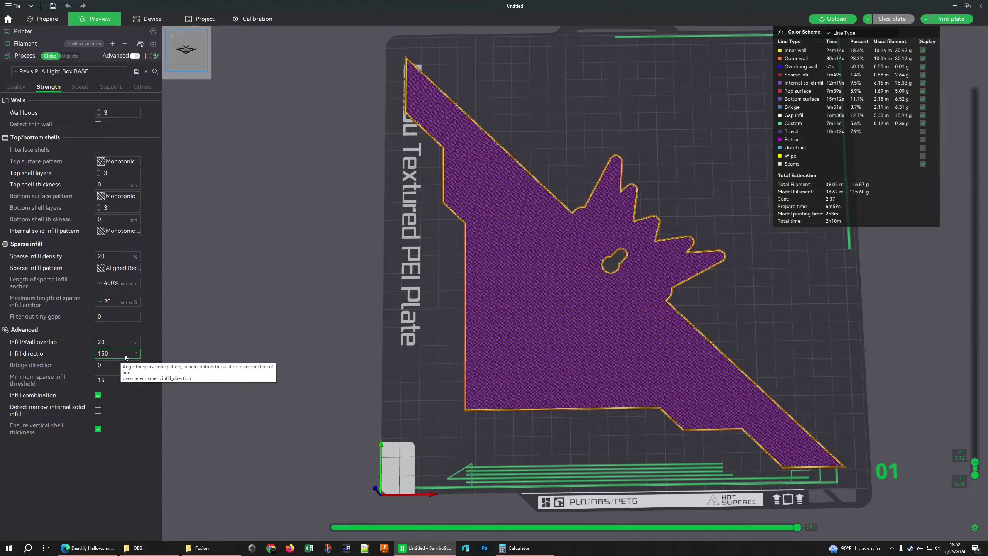
# - Look up the slicer's version information and close it
pyautogui.click(31, 6)
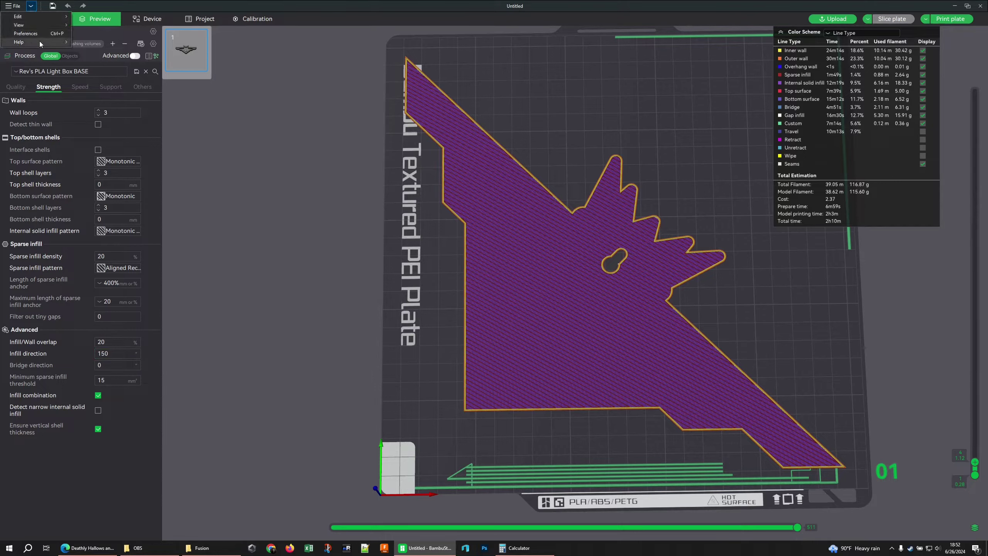
pyautogui.moveTo(42, 41)
pyautogui.click(104, 104)
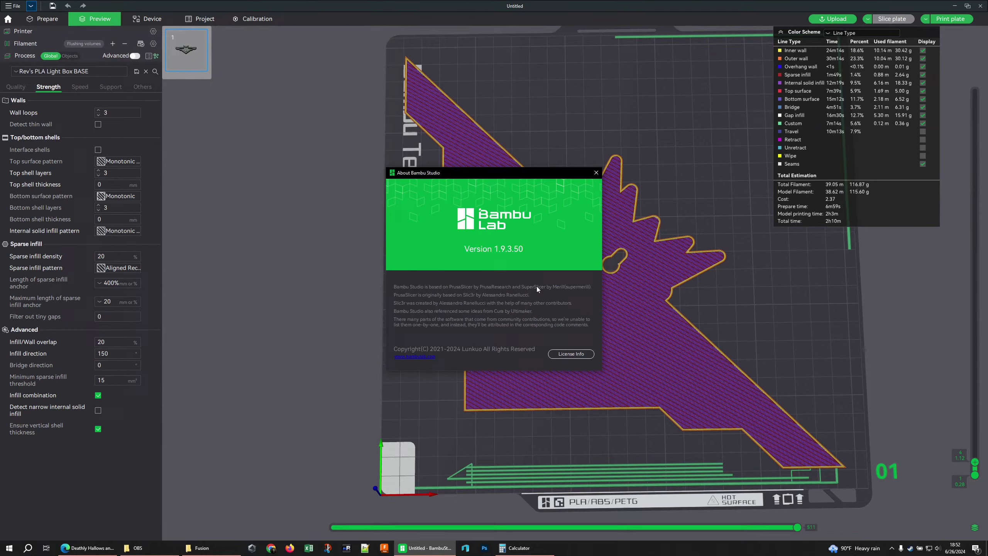
pyautogui.click(595, 173)
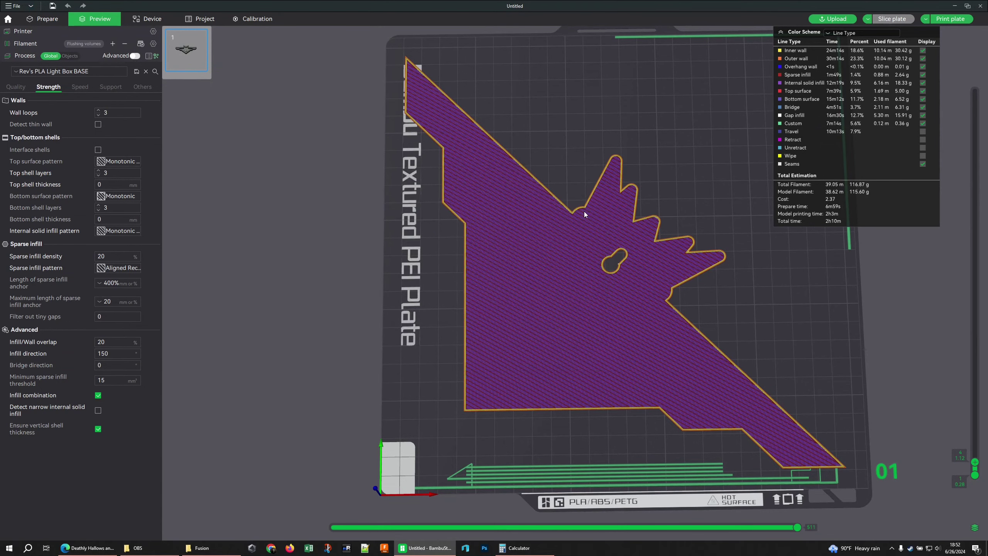
# - Compare layers 5 and 6 of the base to examine how the bridge layer spans the sparse infill
pyautogui.scroll(4, 596, 357)
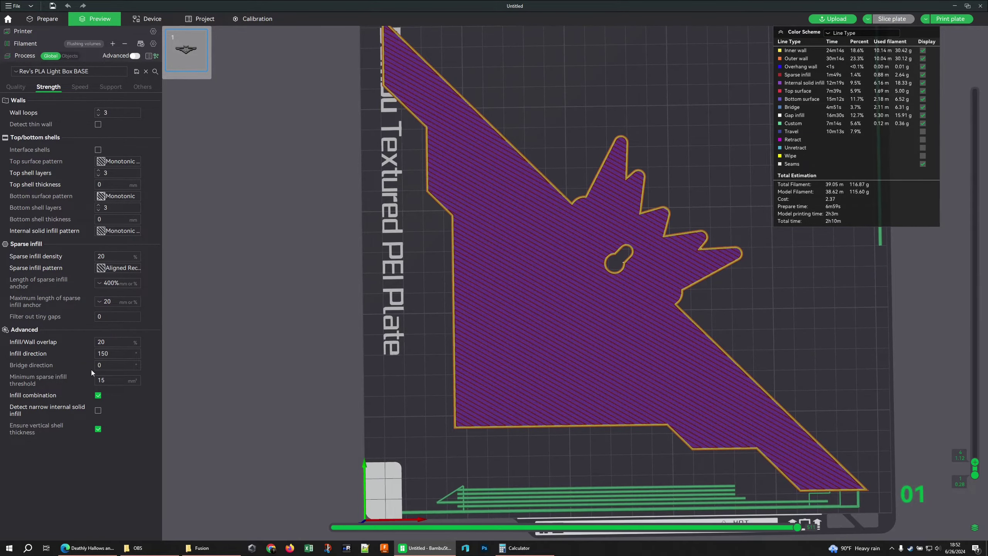
pyautogui.scroll(2, 972, 373)
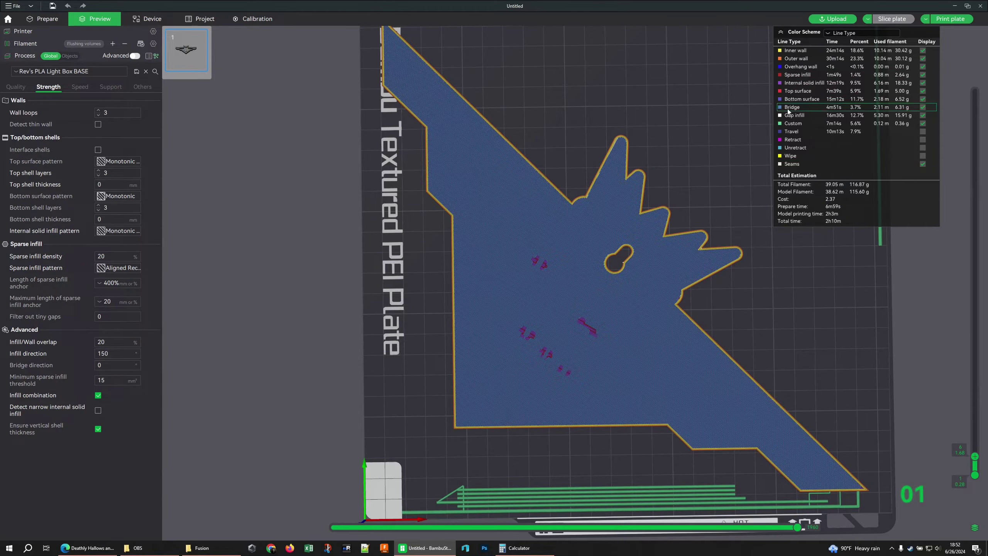
pyautogui.scroll(5, 557, 332)
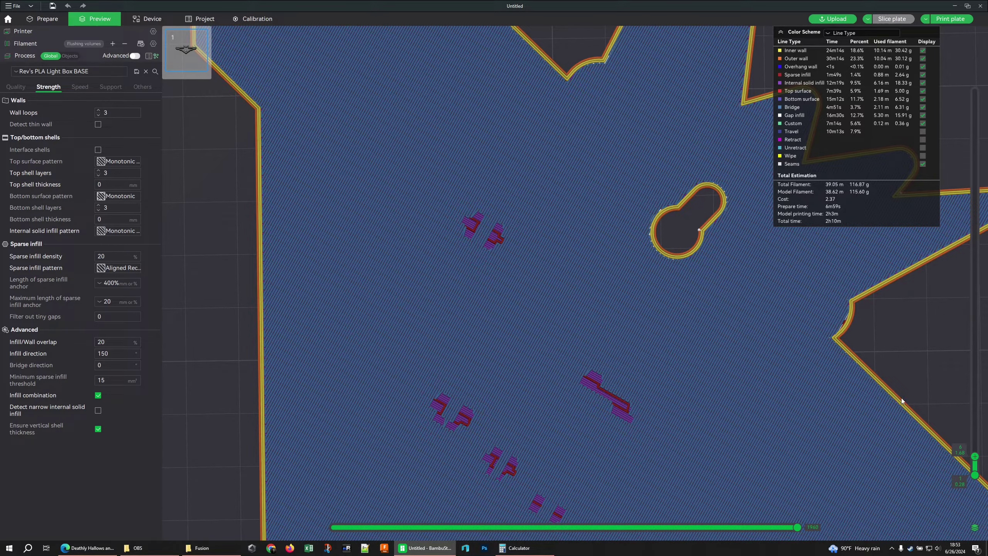
pyautogui.scroll(-1, 975, 436)
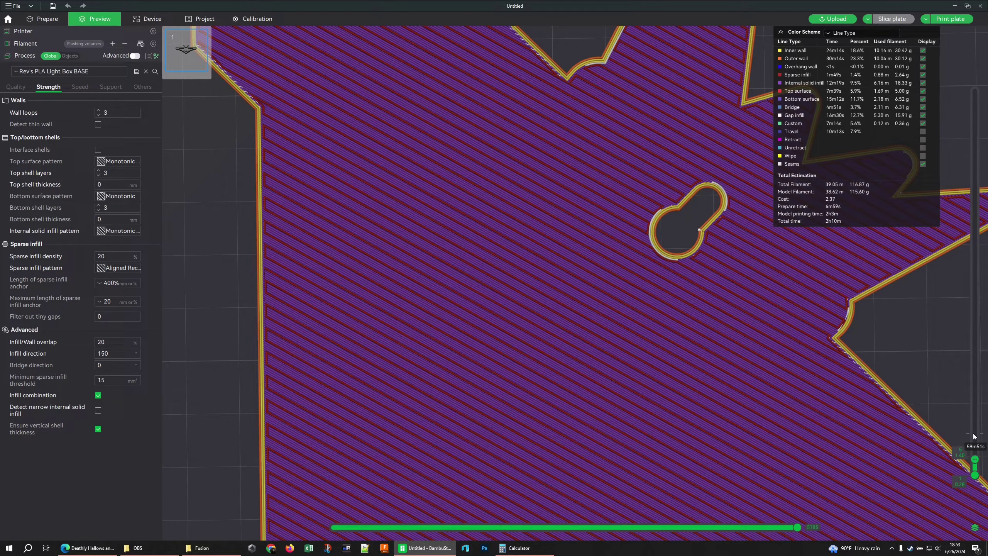
pyautogui.scroll(1, 975, 436)
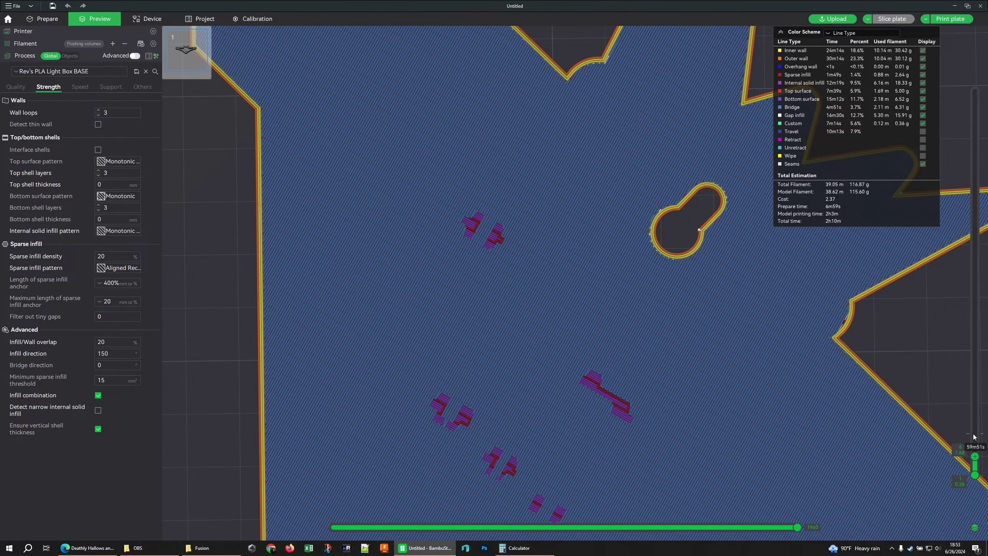
pyautogui.scroll(-1, 974, 436)
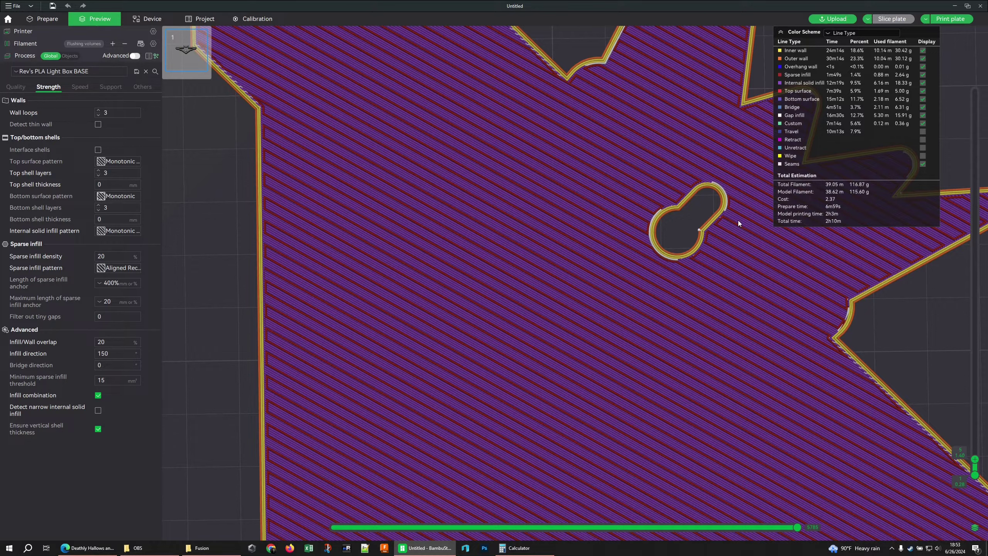
# - Try the Grid sparse infill pattern, re-slice the plate, and colour the preview by line type
pyautogui.click(117, 268)
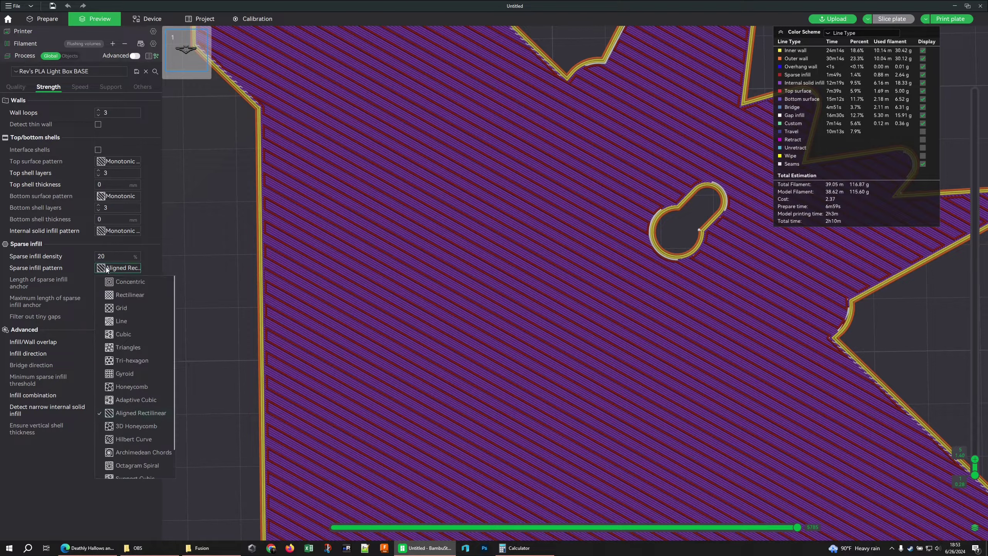
pyautogui.click(130, 298)
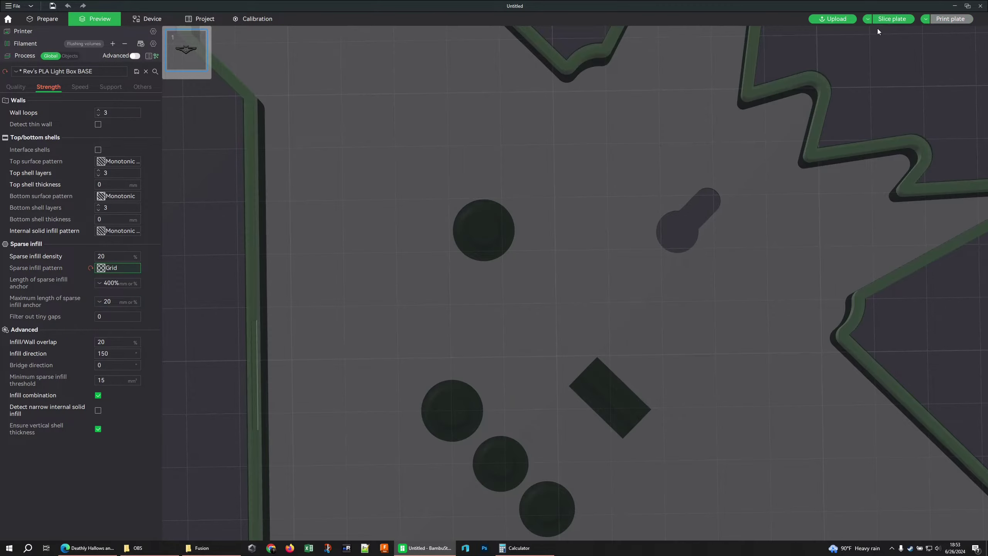
pyautogui.click(880, 21)
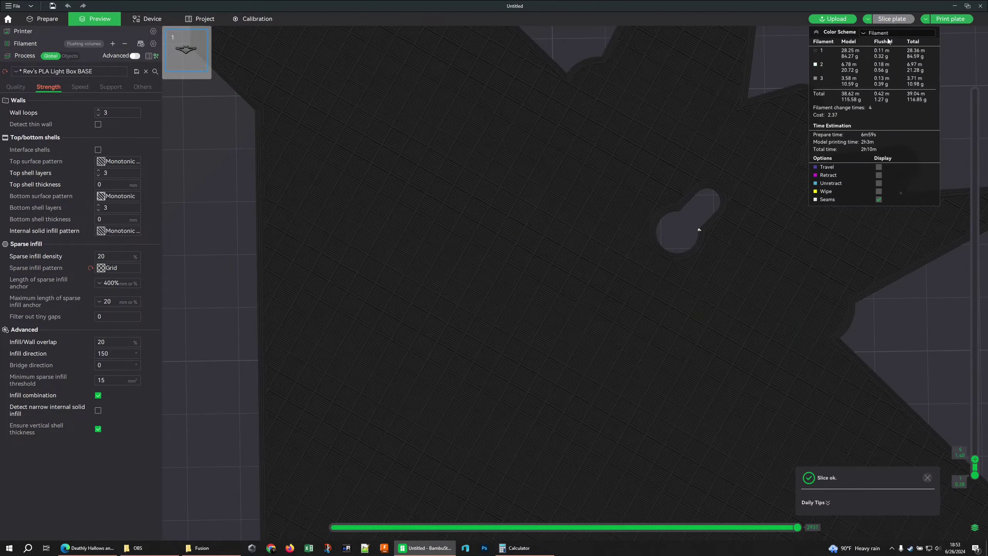
pyautogui.click(891, 33)
pyautogui.click(890, 42)
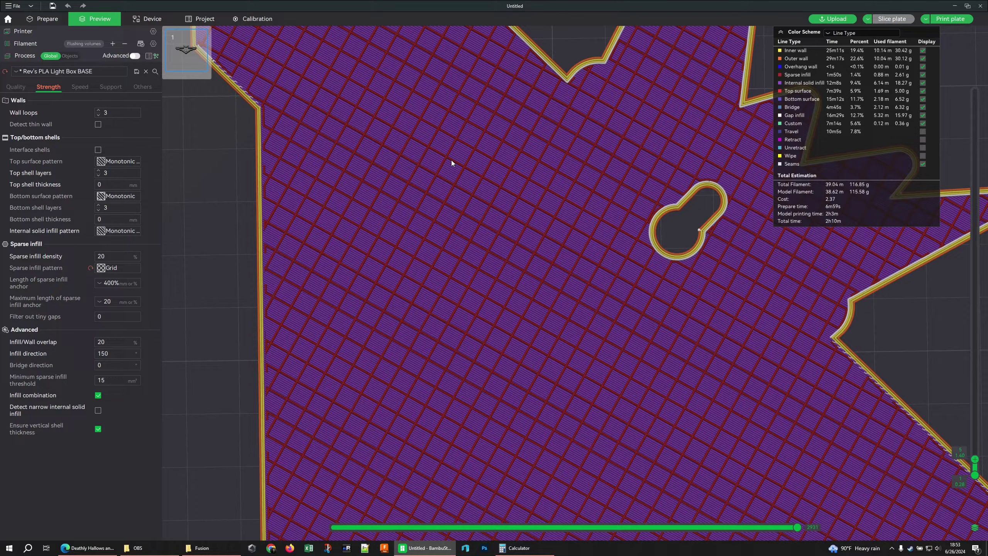
# - Return the sparse infill pattern to Aligned Rectilinear, re-slice the plate, and view the whole base coloured by line type
pyautogui.click(132, 268)
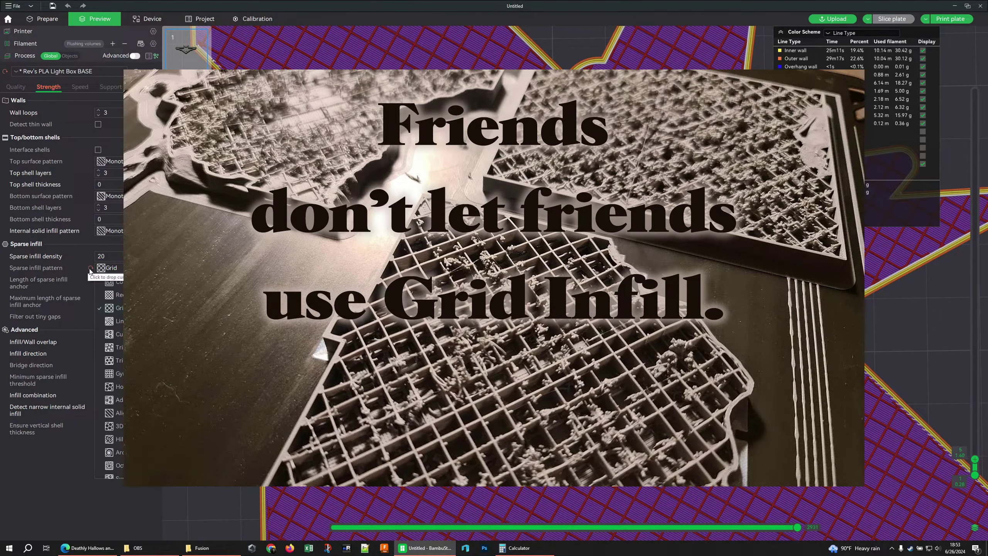
pyautogui.click(116, 413)
pyautogui.click(892, 19)
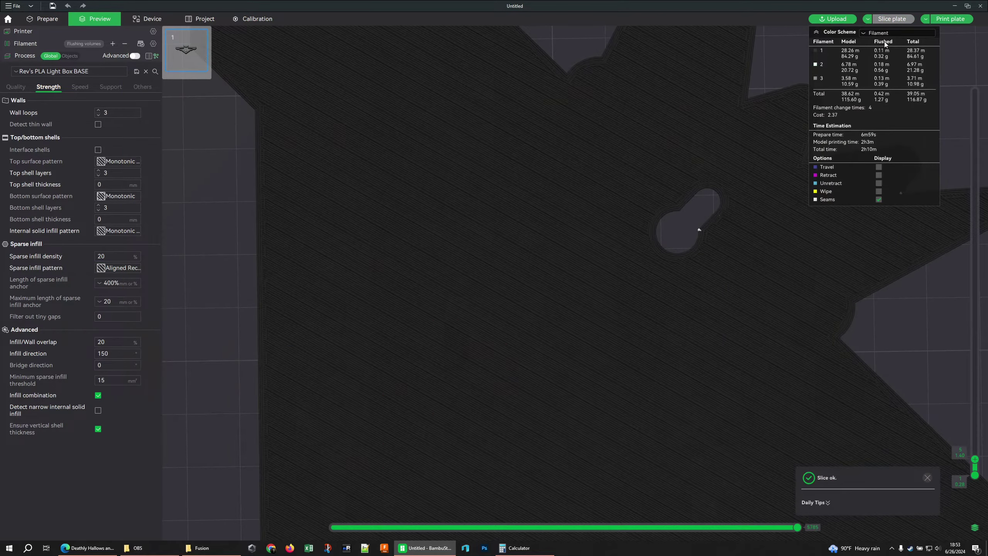
pyautogui.click(887, 34)
pyautogui.click(886, 43)
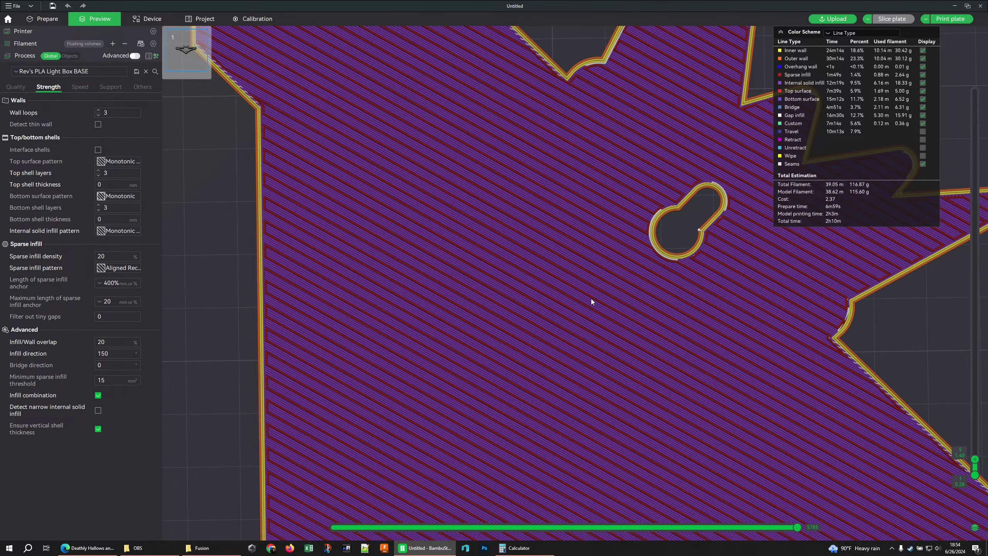
pyautogui.scroll(-6, 589, 298)
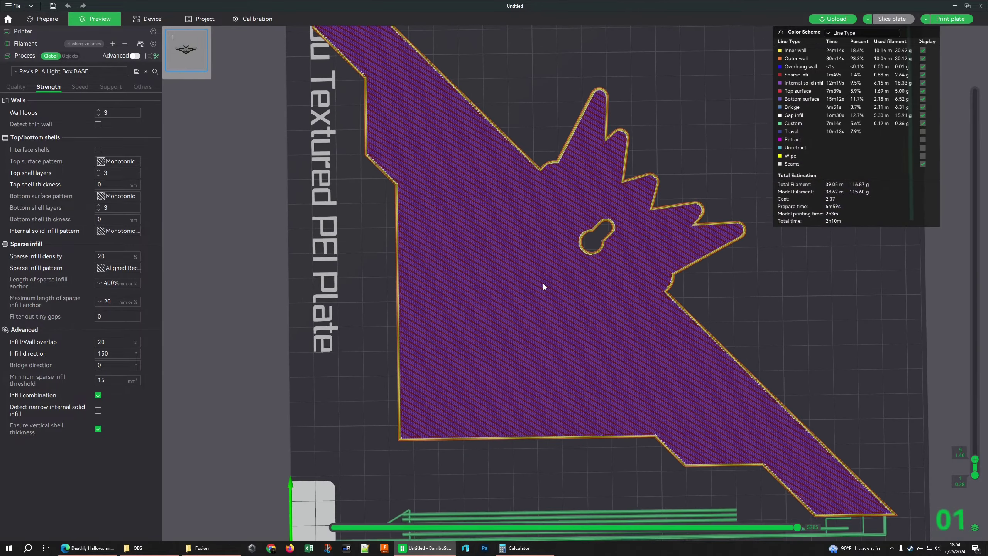
pyautogui.scroll(3, 446, 352)
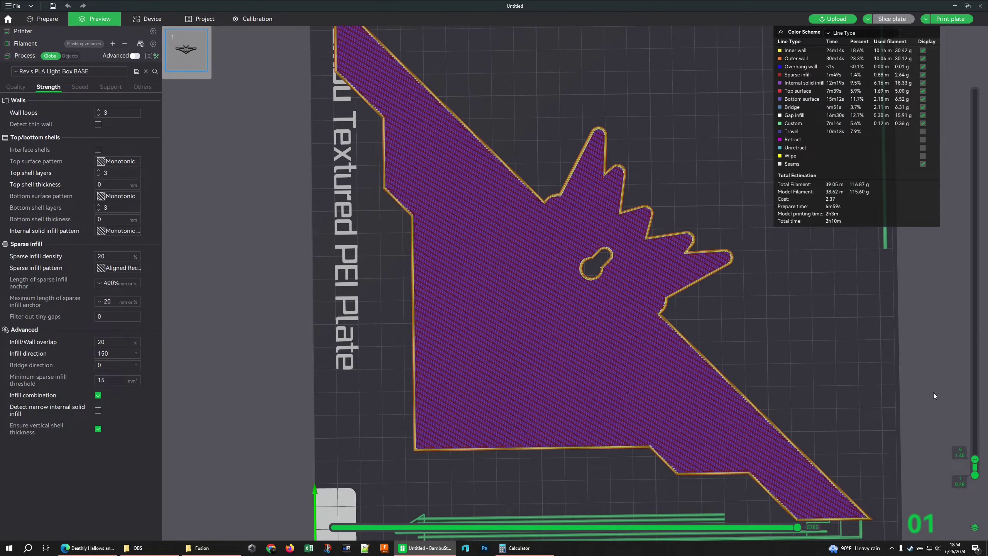
# - Try a bridge direction of 45° on layer 6, re-slice the plate, and colour the preview by line type
pyautogui.press('Up')
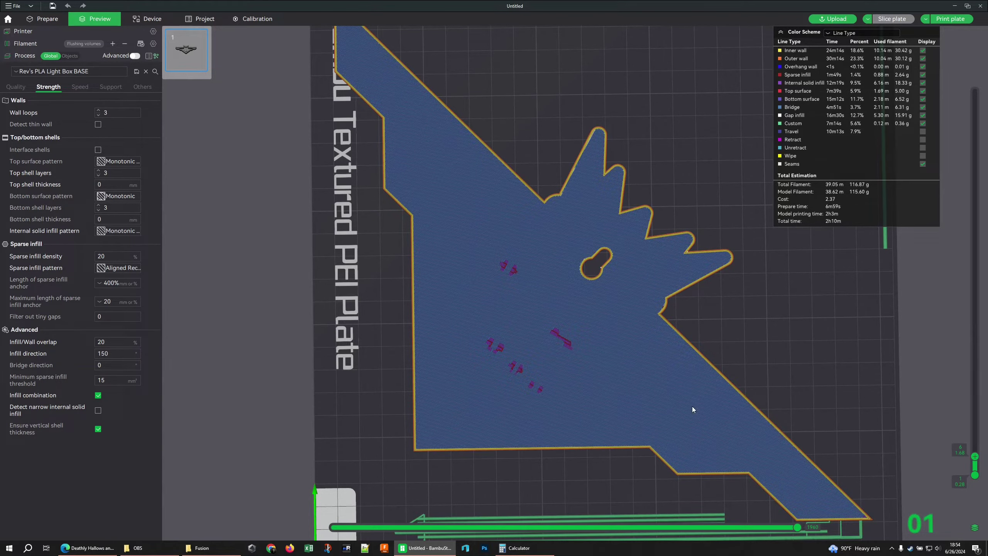
pyautogui.scroll(5, 630, 306)
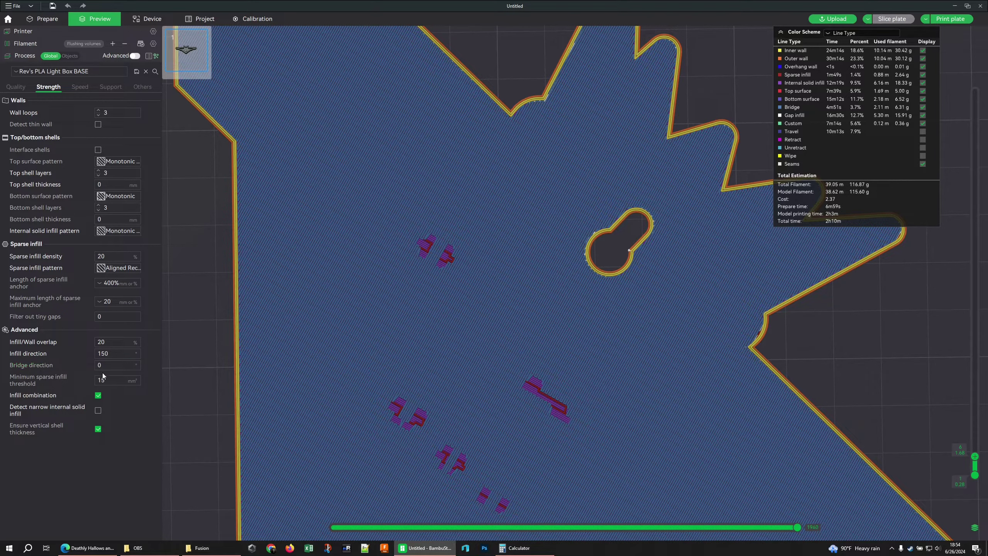
pyautogui.write('45')
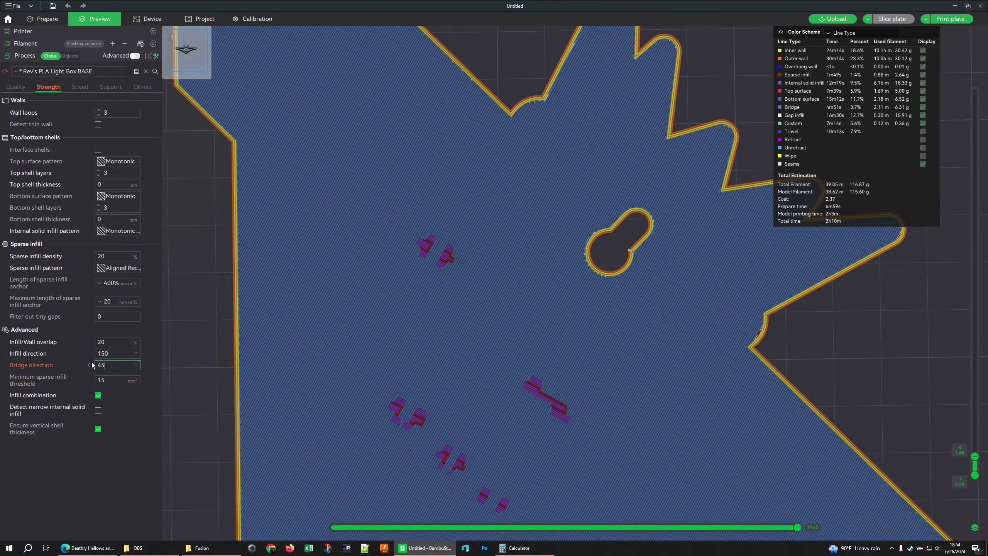
pyautogui.click(879, 22)
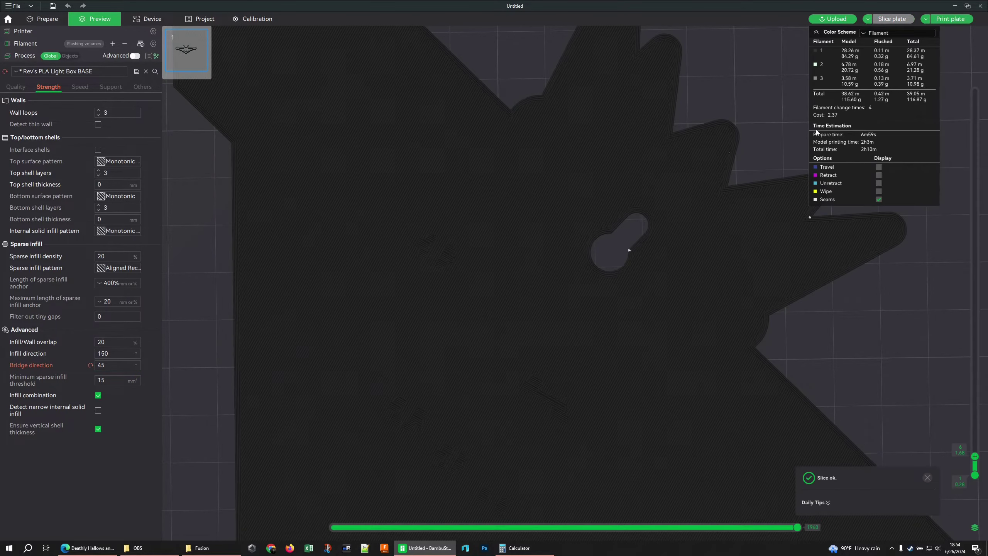
pyautogui.click(879, 33)
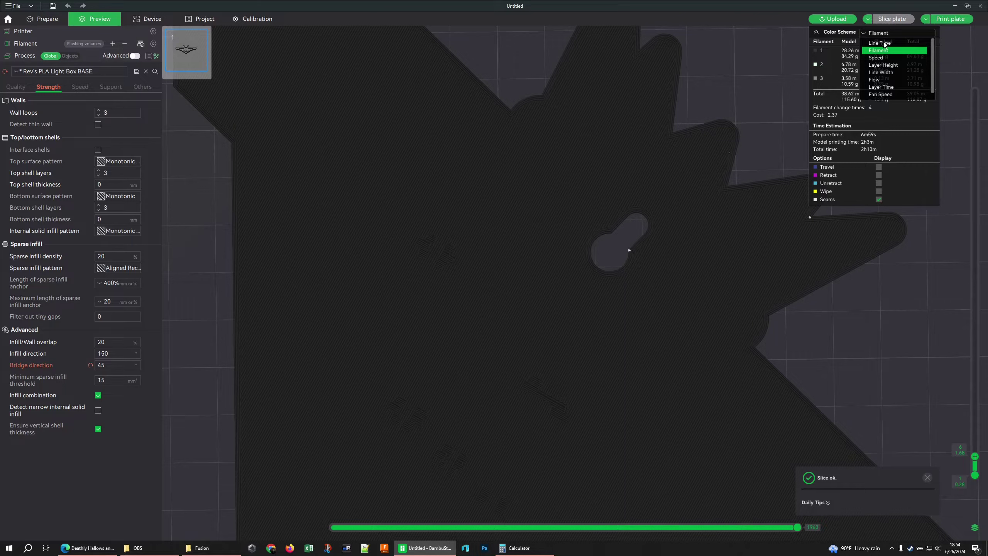
pyautogui.click(879, 46)
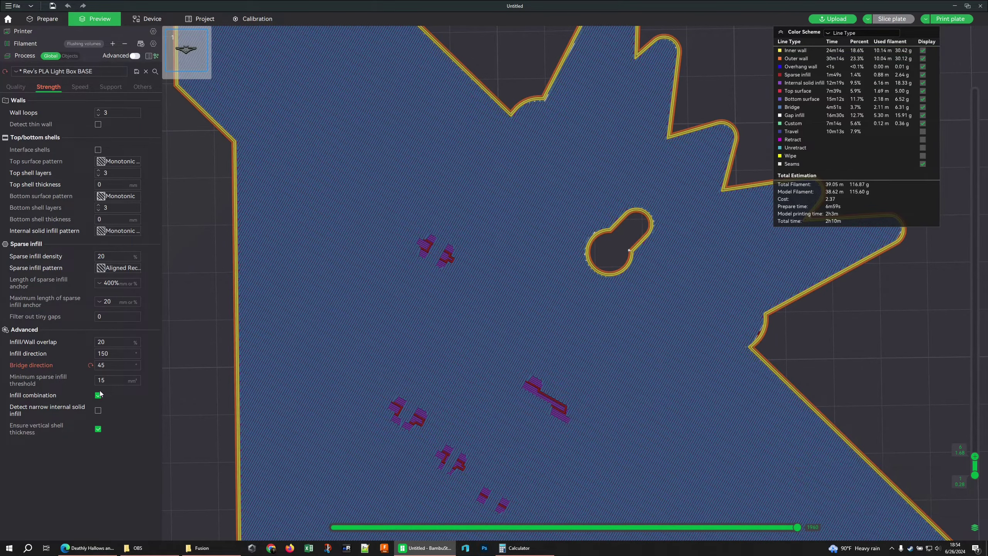
# - Reset the bridge direction to its preset value, re-slice the plate, and inspect layer 6 coloured by line type
pyautogui.click(89, 365)
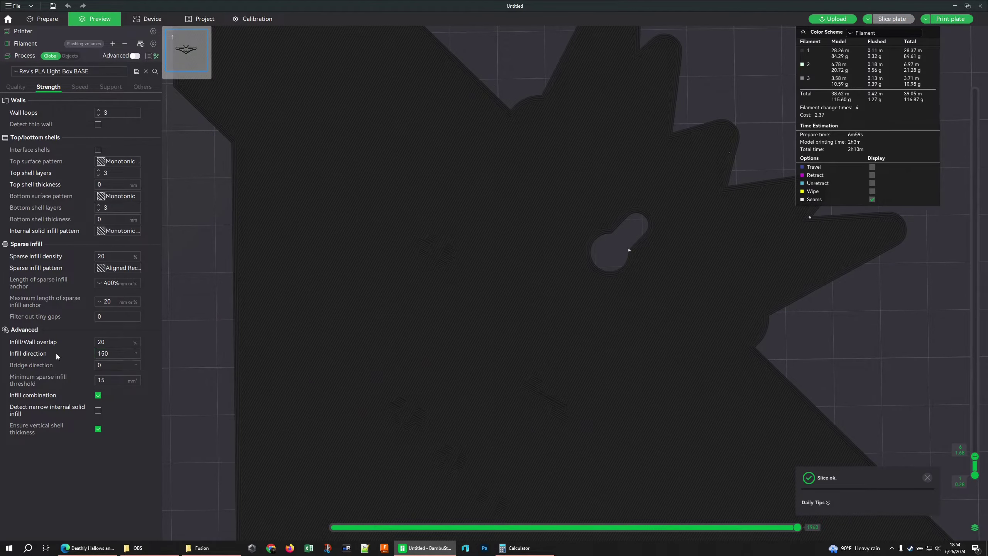
pyautogui.click(889, 33)
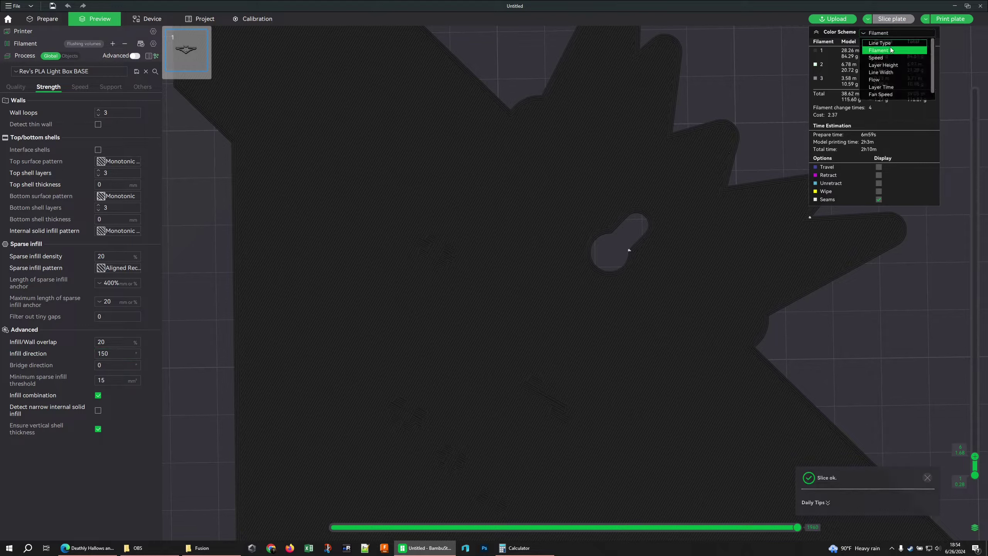
pyautogui.click(879, 43)
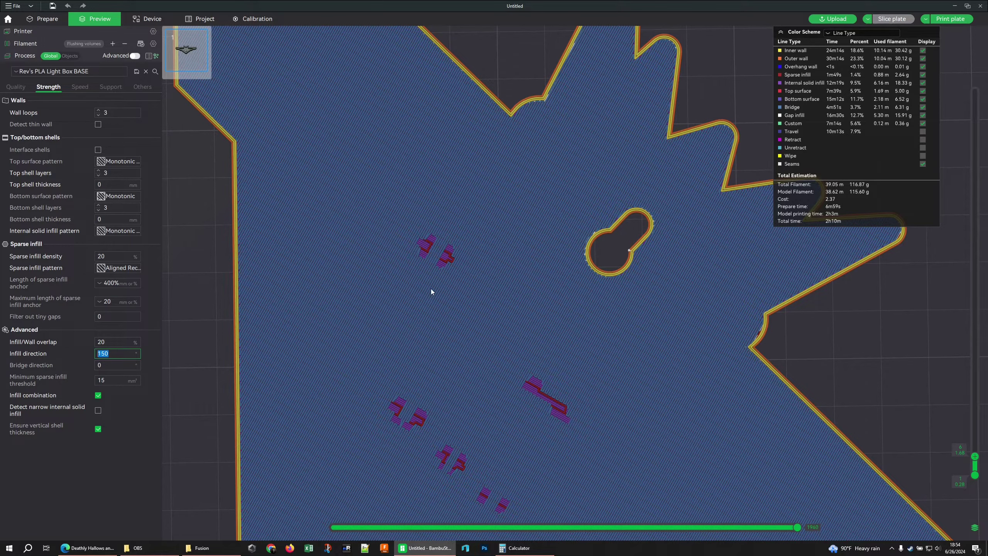
pyautogui.scroll(-2, 535, 268)
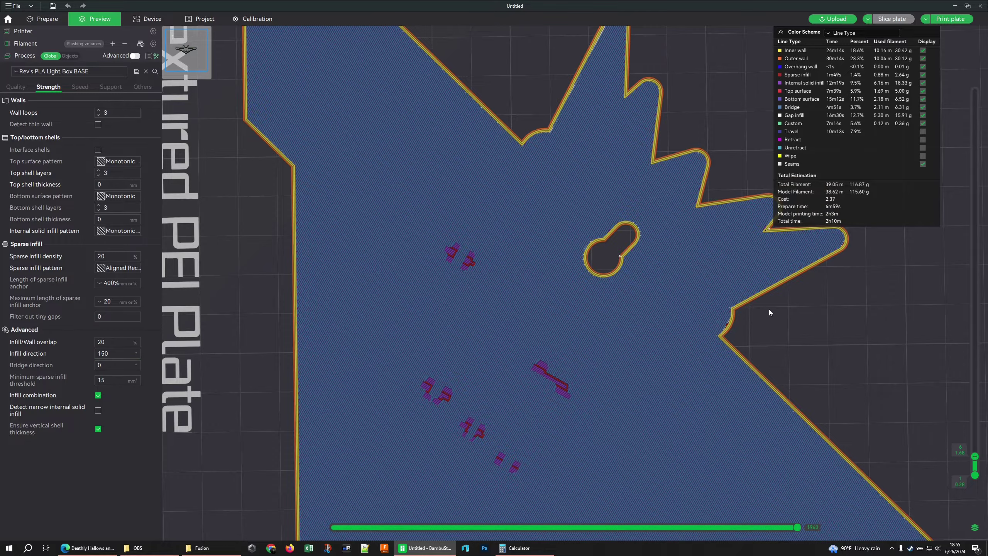
pyautogui.moveTo(768, 313); pyautogui.dragTo(769, 313)
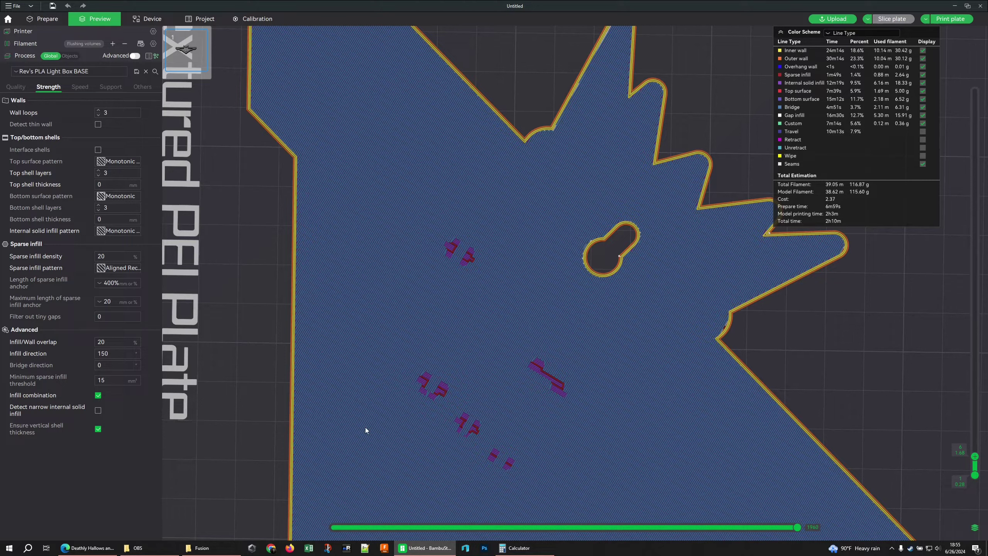
# - Set the infill direction to 45°, re-slice the plate, and colour the preview by line type
pyautogui.write('45')
pyautogui.press('Return')
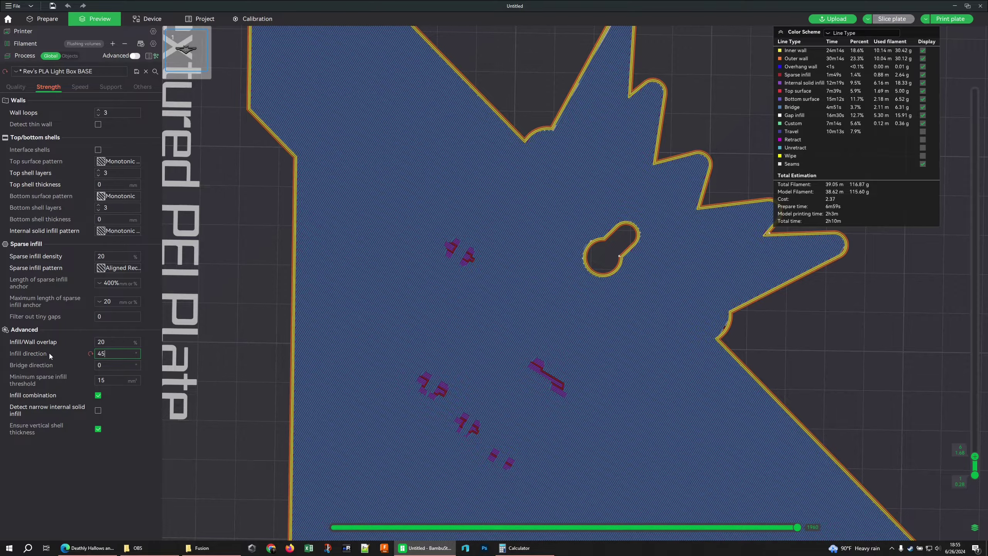
pyautogui.click(890, 18)
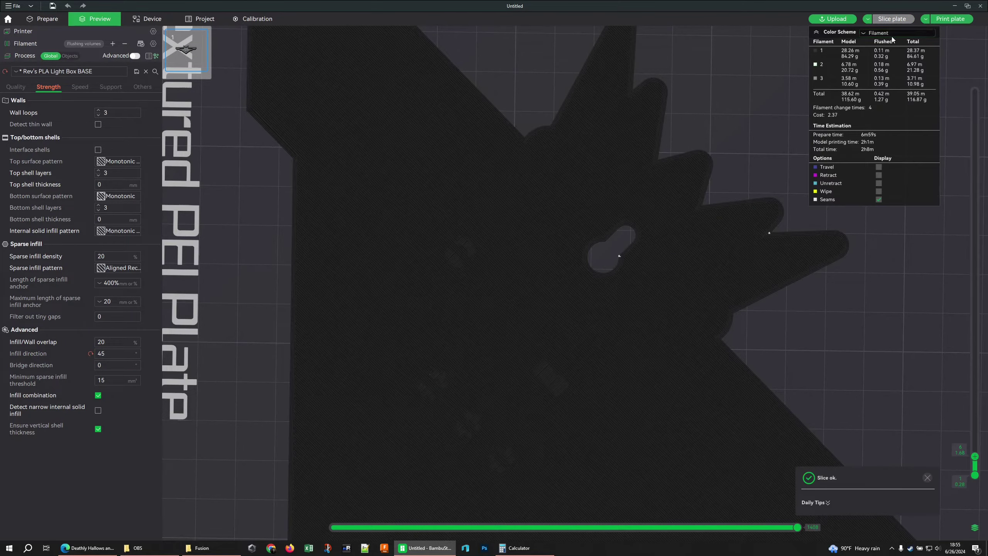
pyautogui.click(895, 33)
pyautogui.click(893, 44)
# - Examine the line directions on layers 1 to 6 of the base and review the internal solid infill pattern options
pyautogui.scroll(-5, 974, 170)
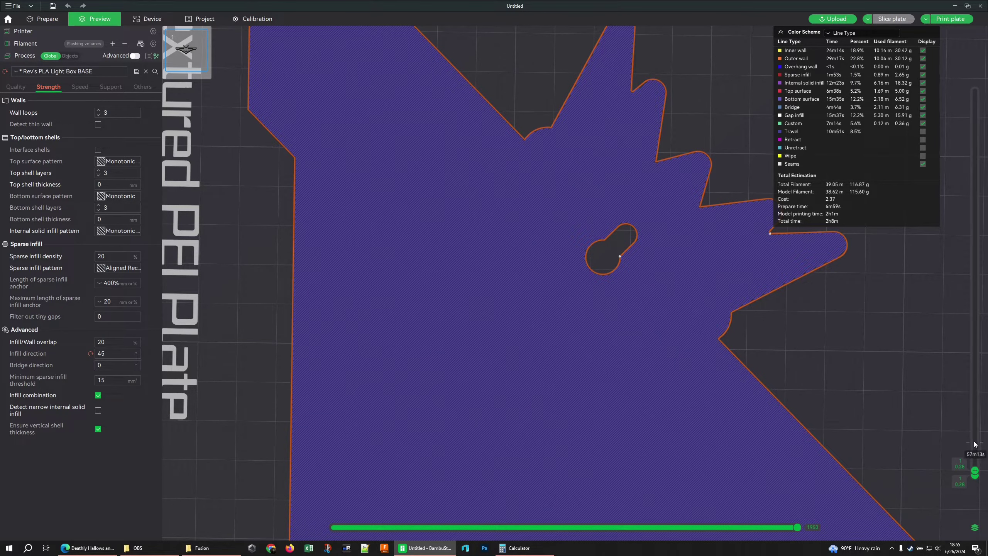
pyautogui.scroll(1, 975, 443)
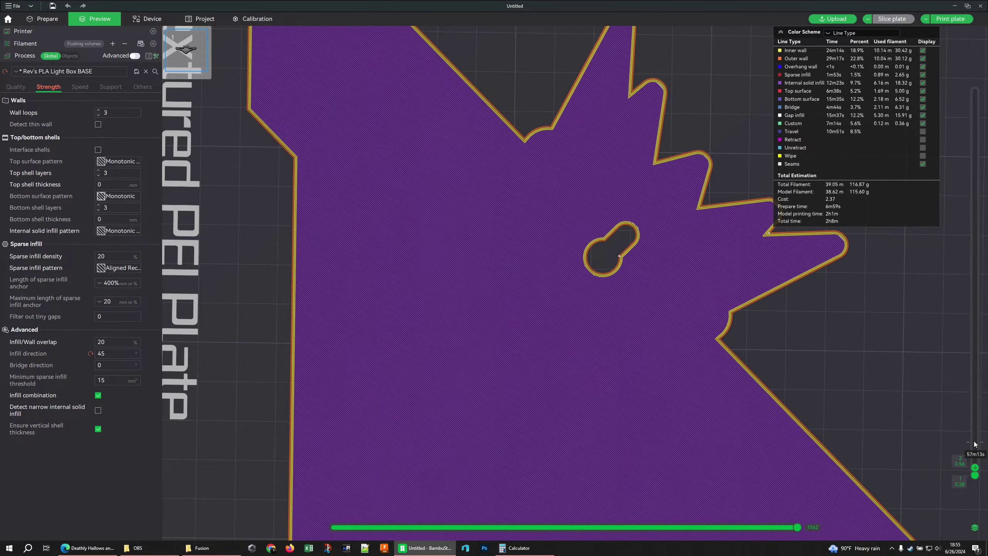
pyautogui.scroll(1, 975, 444)
pyautogui.scroll(1, 974, 444)
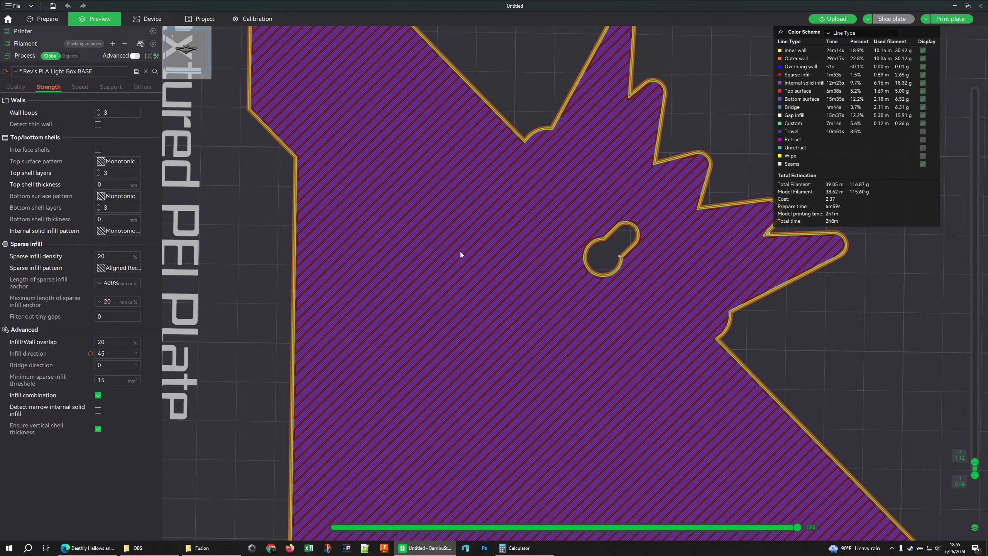
pyautogui.scroll(2, 976, 435)
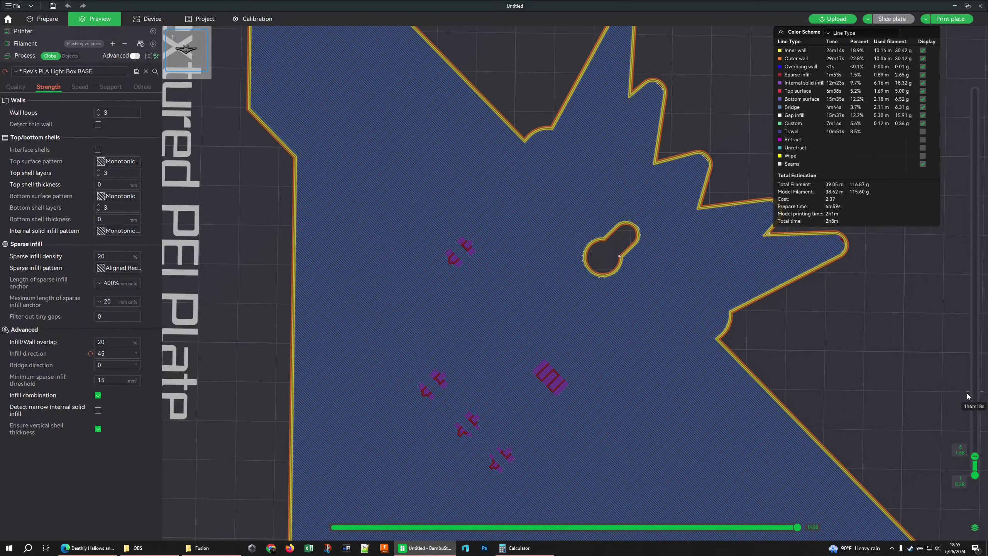
pyautogui.scroll(-5, 968, 396)
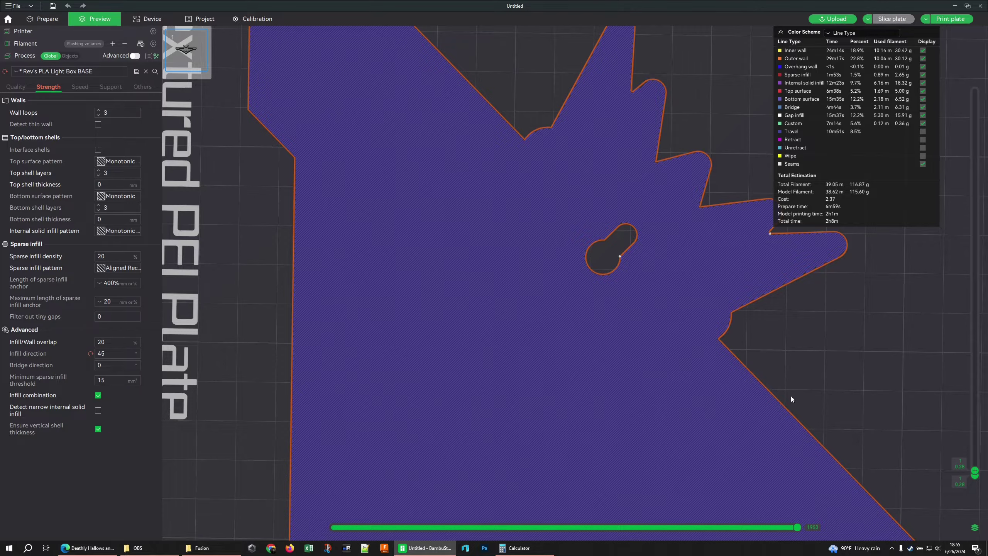
pyautogui.scroll(-1, 790, 396)
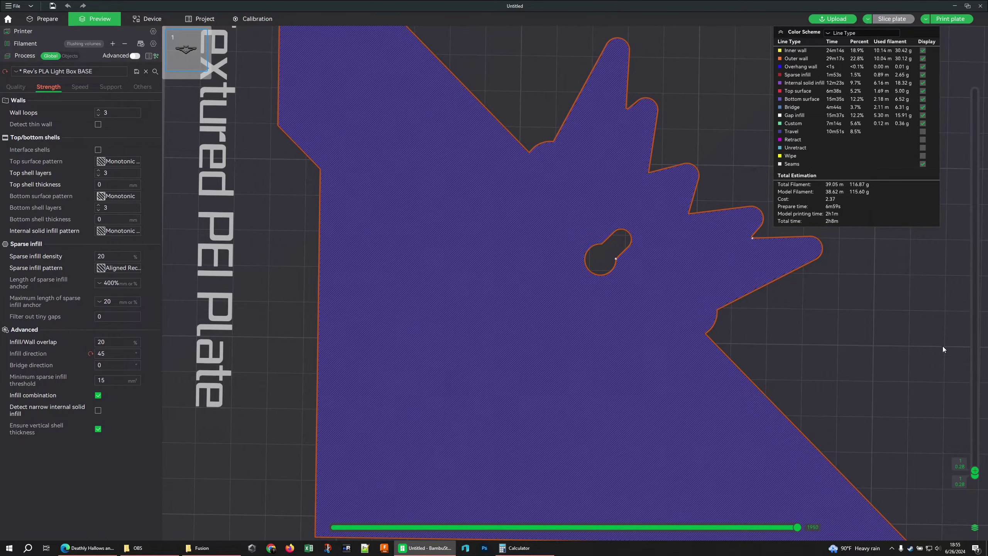
pyautogui.scroll(2, 970, 395)
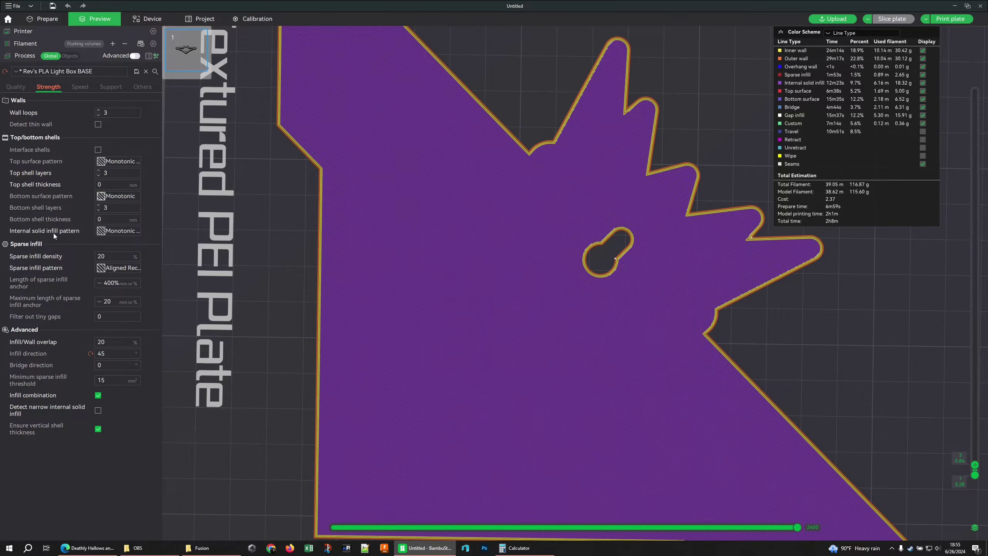
pyautogui.click(117, 231)
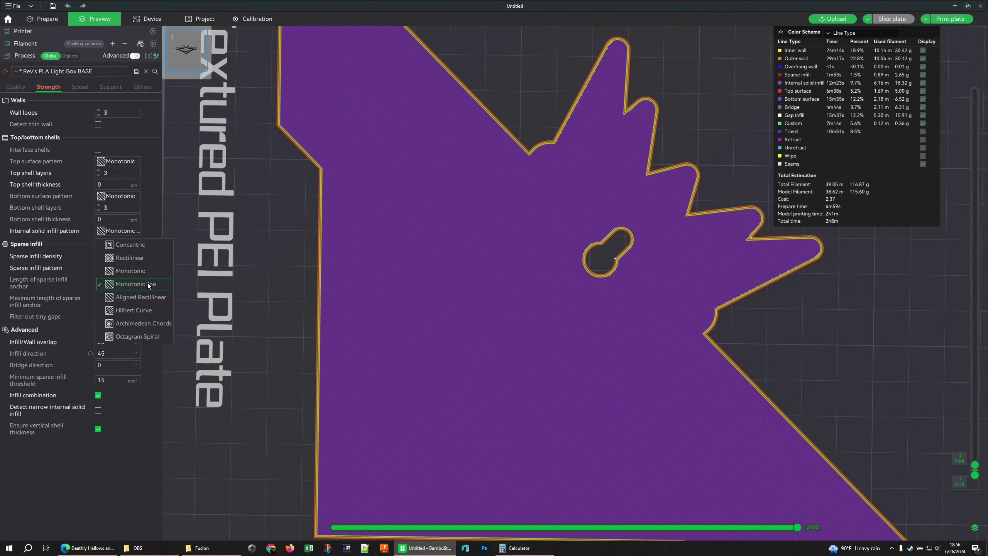
pyautogui.click(263, 295)
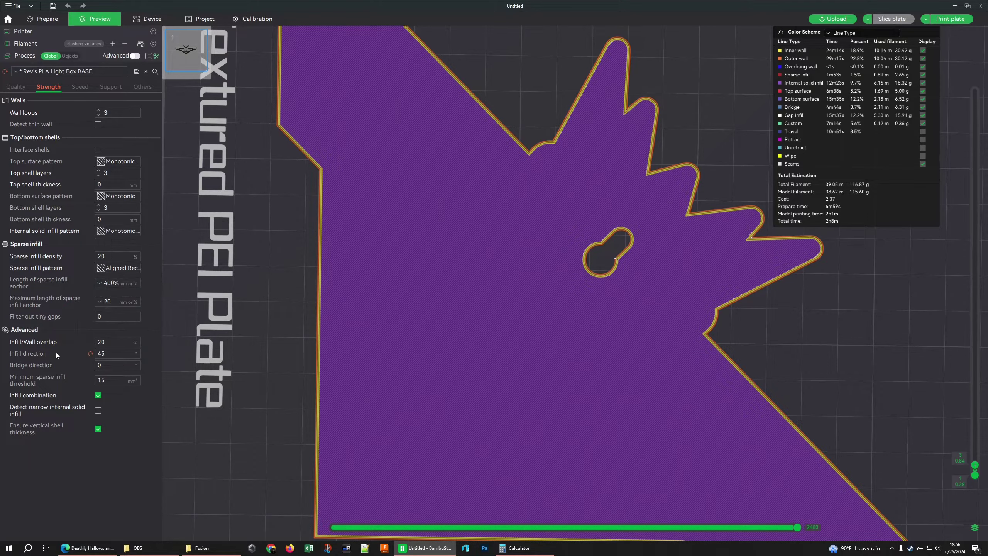
# - Compare the sparse infill on layer 4 with the bridge on layer 6 and the top surface on layer 8
pyautogui.scroll(1, 964, 423)
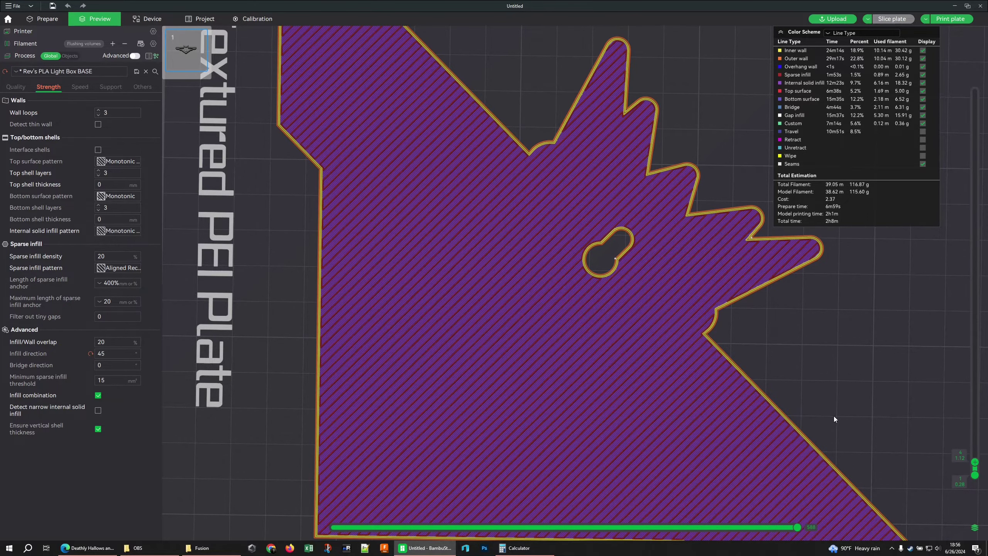
pyautogui.moveTo(833, 415); pyautogui.dragTo(820, 386, button='right')
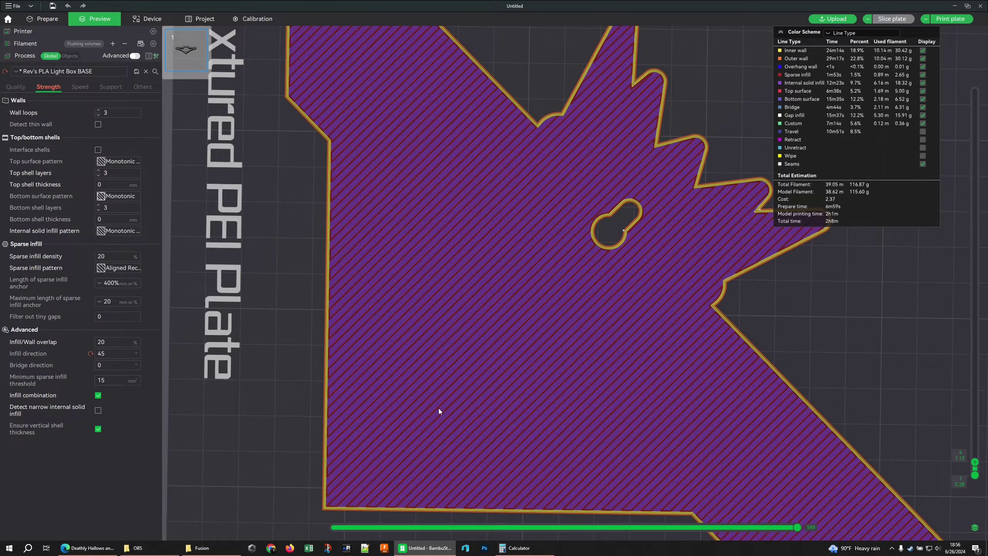
pyautogui.scroll(2, 977, 396)
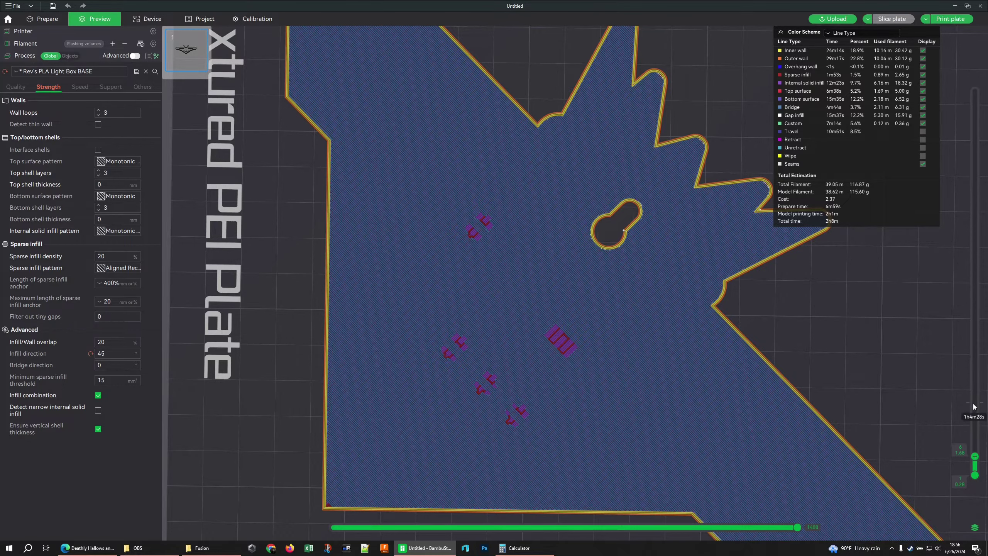
pyautogui.scroll(2, 977, 414)
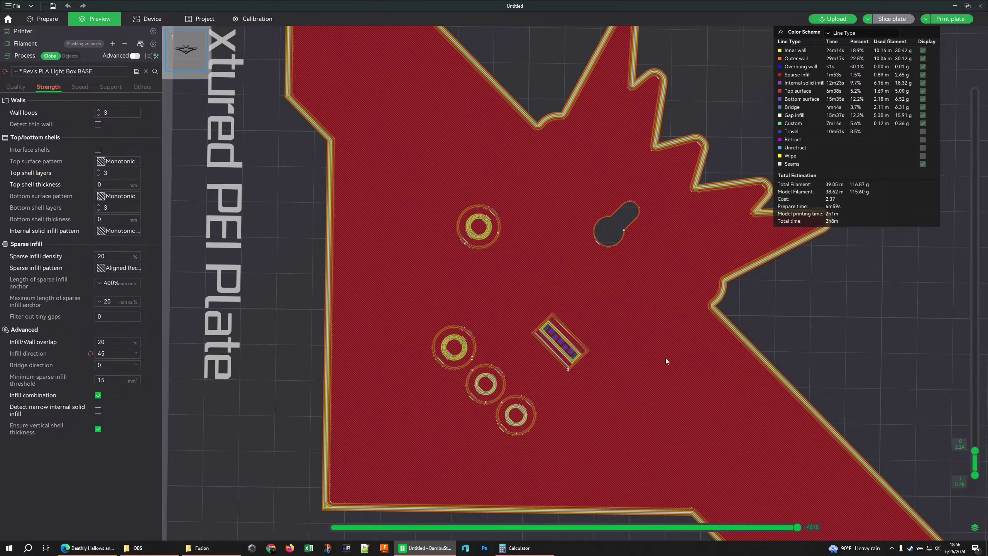
pyautogui.scroll(-2, 975, 414)
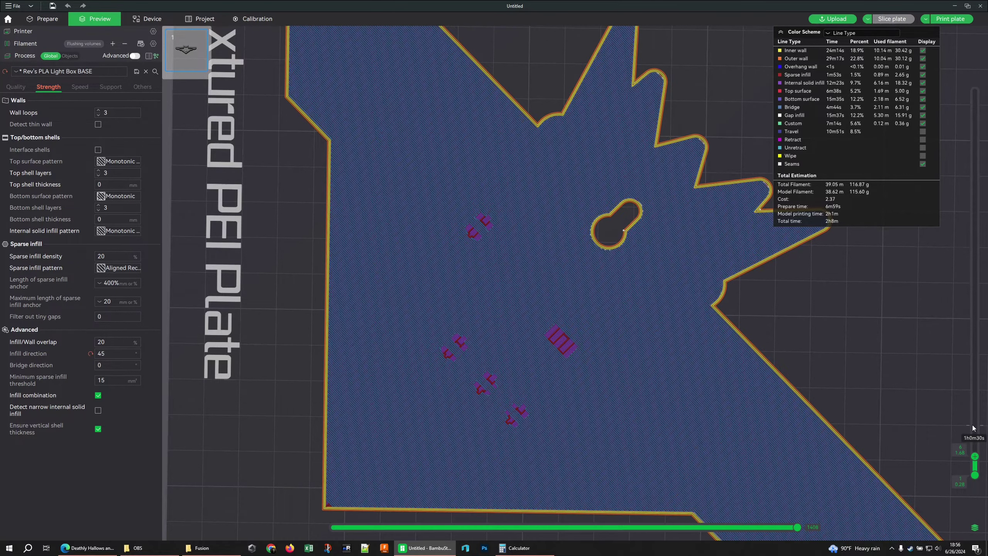
# - Flip between layers 5 and 6 to examine how the bridge lines cross the sparse infill
pyautogui.scroll(-1, 974, 427)
pyautogui.scroll(1, 970, 428)
pyautogui.scroll(-1, 974, 421)
pyautogui.scroll(1, 974, 421)
pyautogui.scroll(-1, 973, 423)
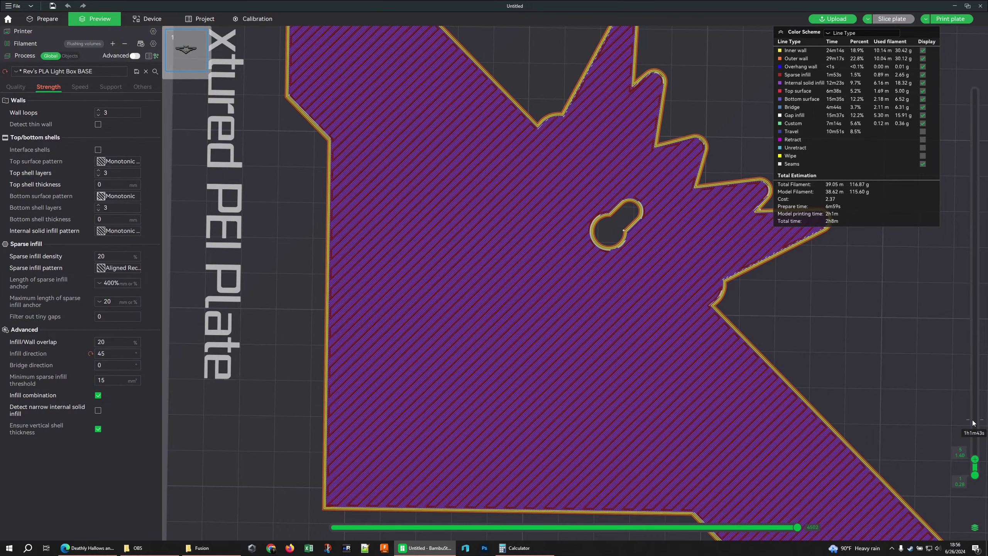
pyautogui.scroll(1, 973, 423)
pyautogui.scroll(-1, 974, 422)
pyautogui.scroll(1, 974, 422)
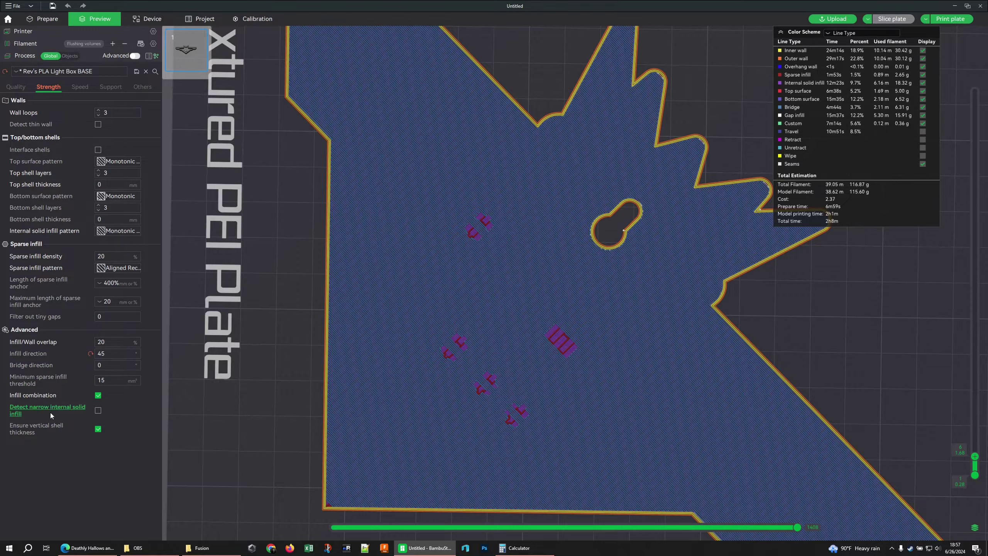
pyautogui.moveTo(61, 416)
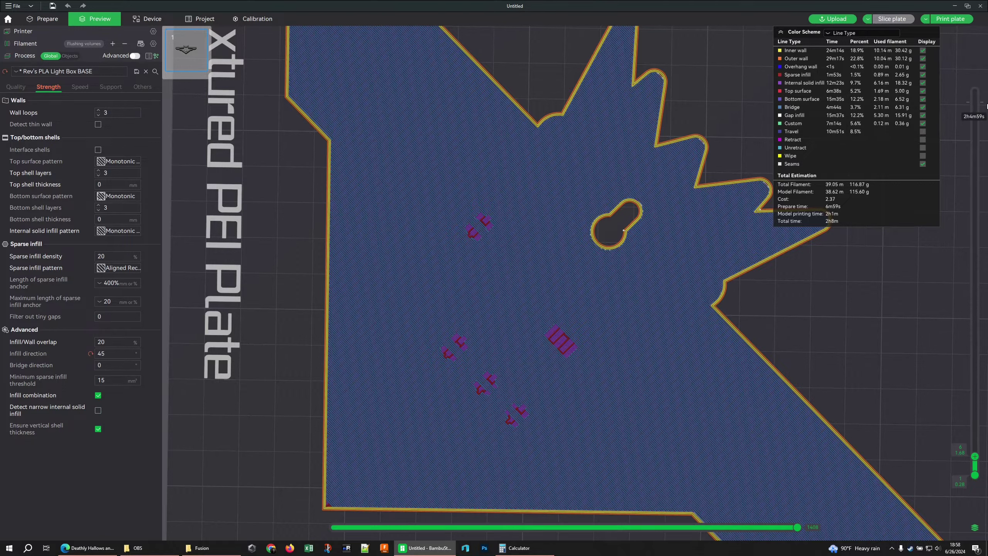
# - Raise the preview to the topmost layer to inspect the upper walls of the base
pyautogui.moveTo(983, 152); pyautogui.dragTo(971, 119)
pyautogui.scroll(7, 972, 118)
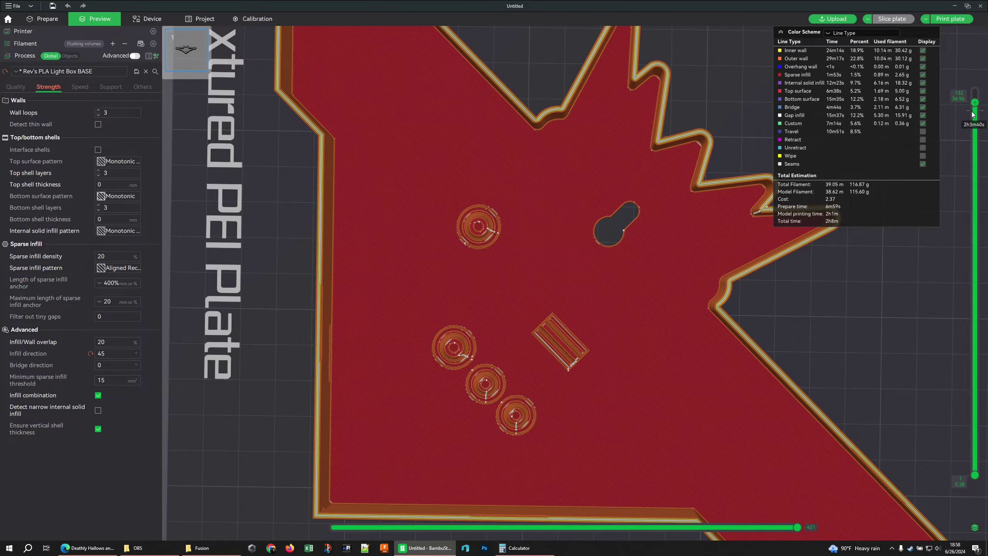
pyautogui.scroll(2, 972, 113)
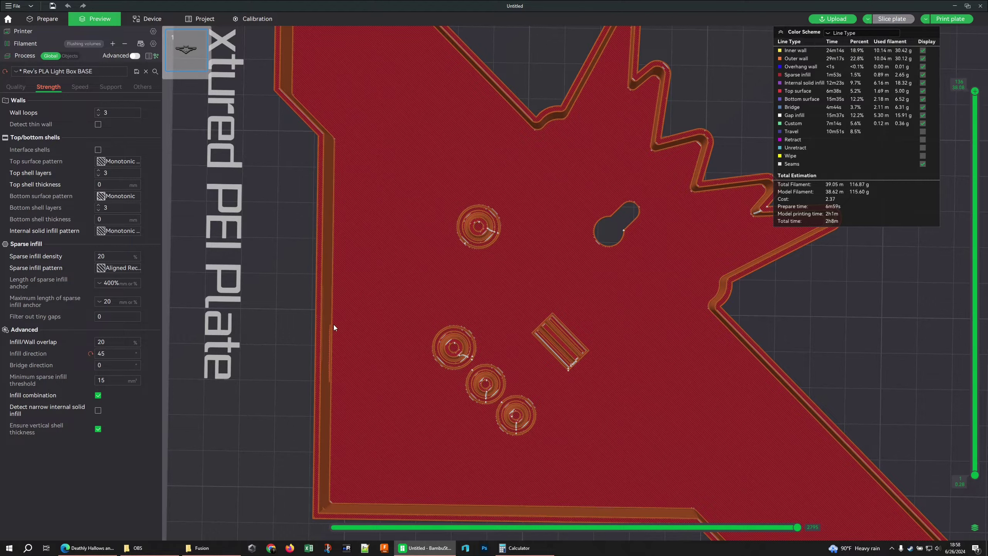
# - Review the process speed settings, including the bridge speed, with the preview lowered to layer 5
pyautogui.click(80, 87)
pyautogui.click(975, 108)
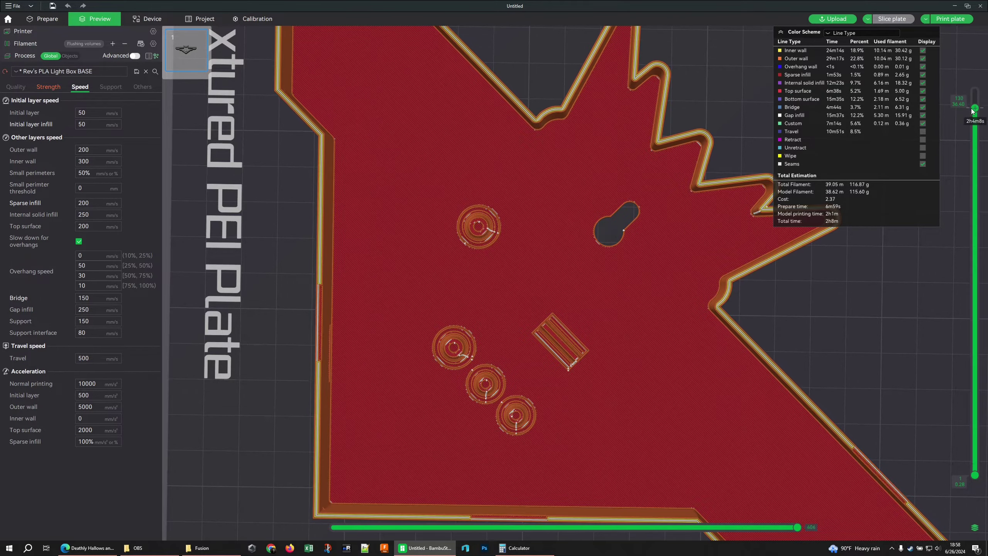
pyautogui.moveTo(972, 111); pyautogui.dragTo(953, 459)
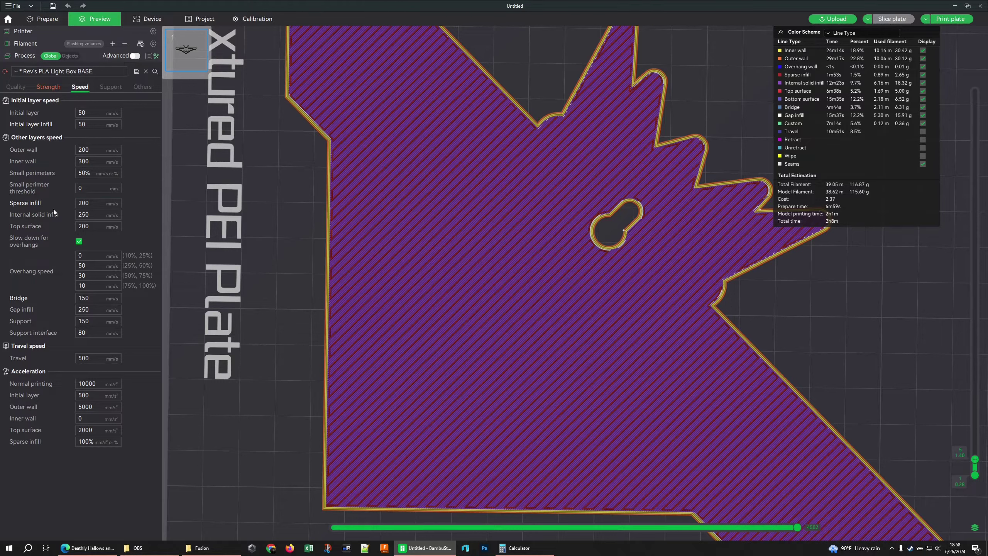
pyautogui.click(83, 298)
pyautogui.click(73, 74)
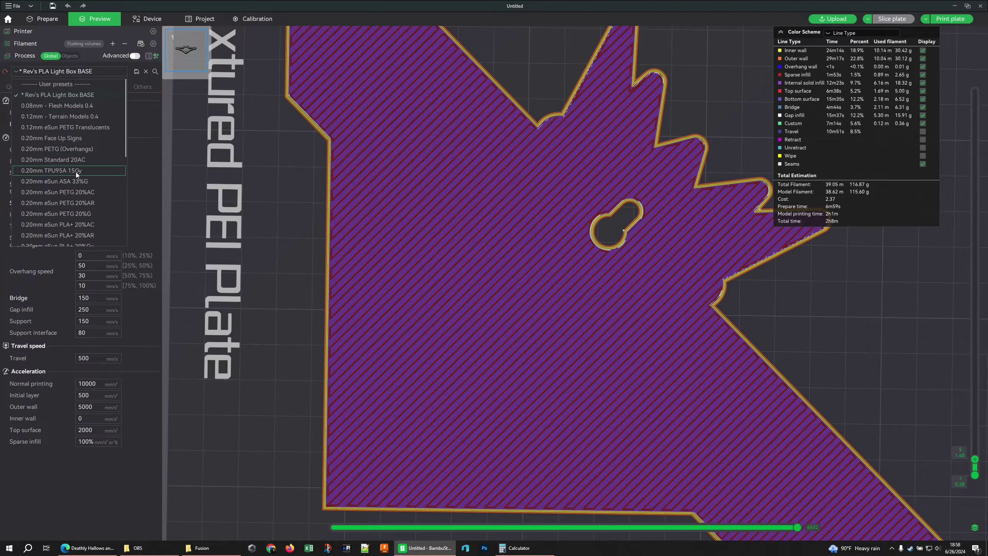
pyautogui.scroll(-5, 76, 172)
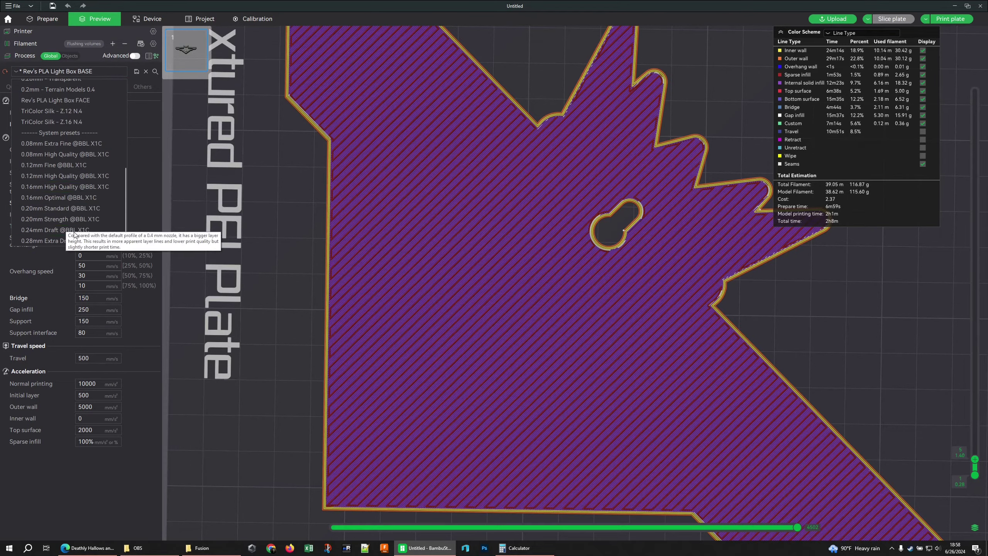
pyautogui.click(87, 210)
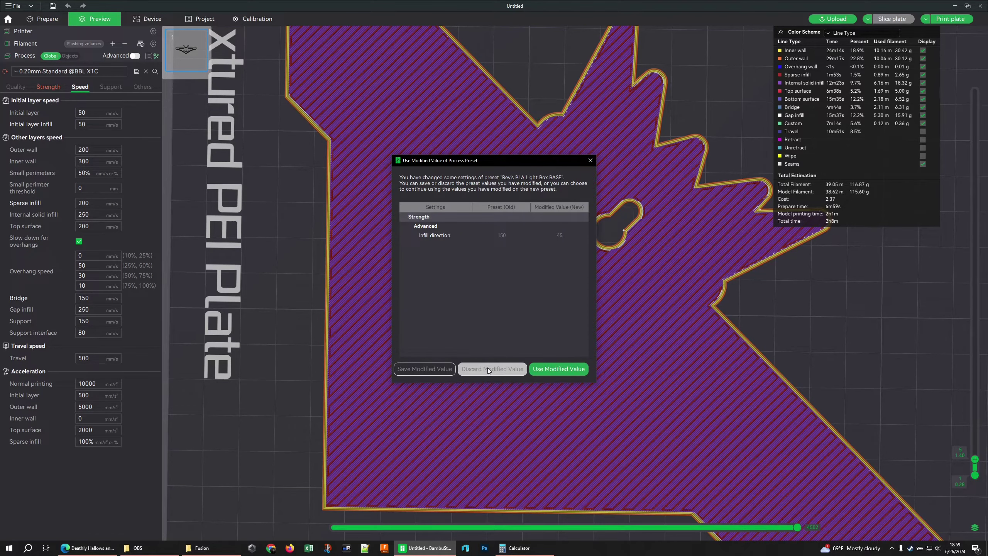
pyautogui.click(422, 368)
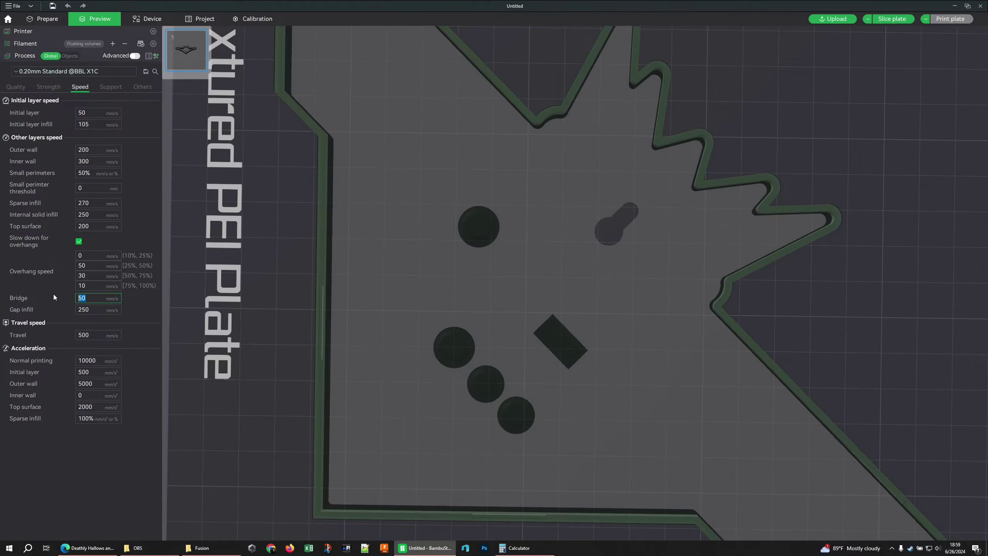
# - Load the Rev's PLA Light Box BASE process preset again and slice the plate
pyautogui.click(63, 74)
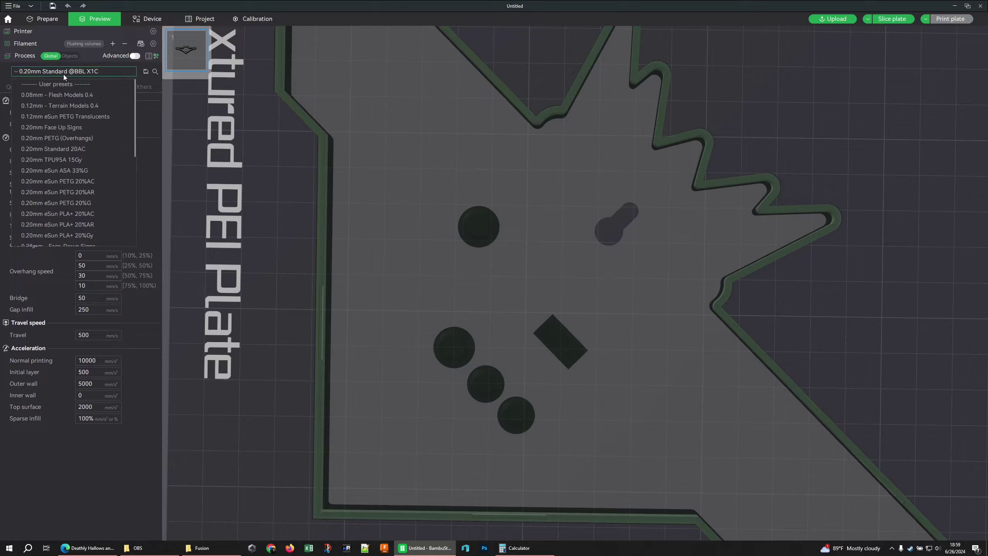
pyautogui.scroll(-3, 71, 176)
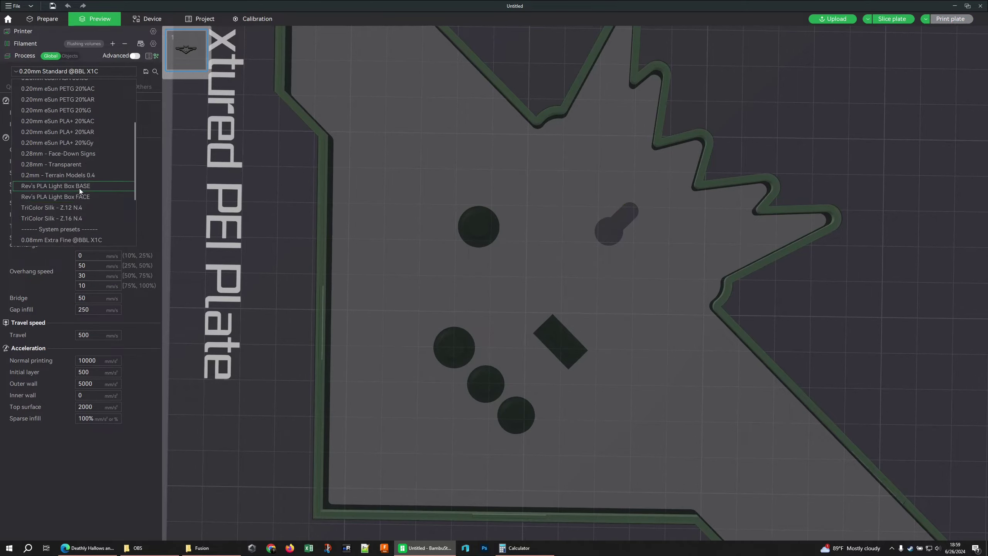
pyautogui.click(70, 186)
pyautogui.click(889, 18)
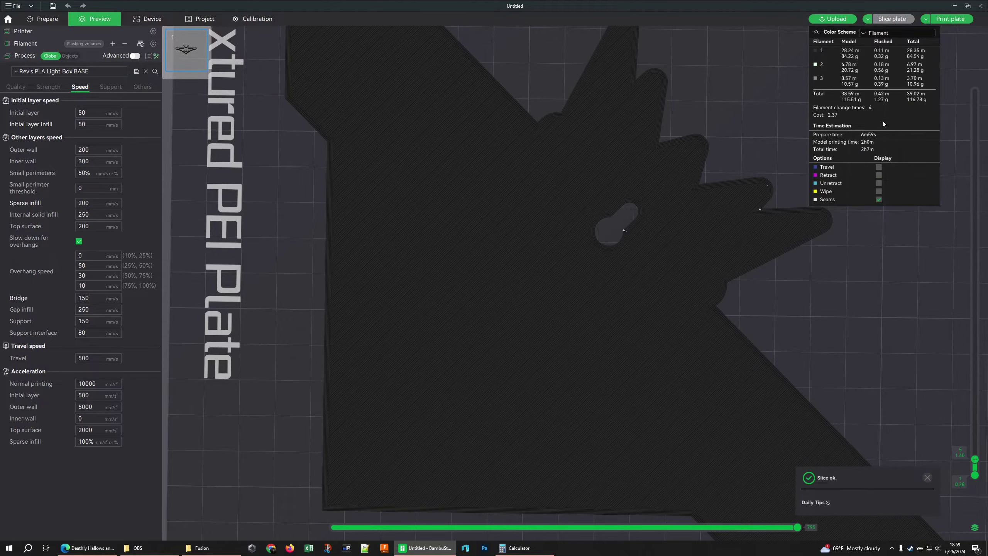
# - Colour the sliced preview of the base by line type
pyautogui.click(880, 33)
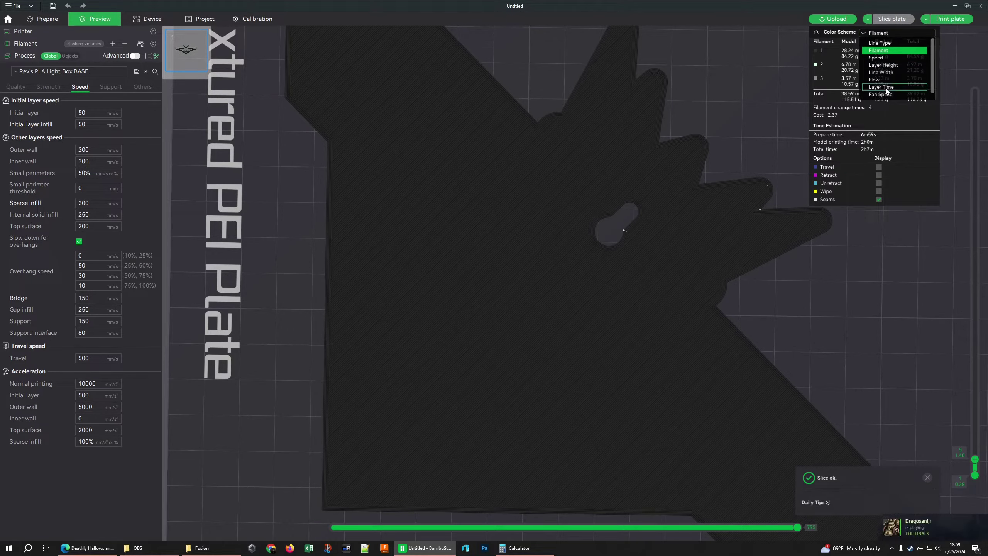
pyautogui.click(892, 64)
pyautogui.click(891, 36)
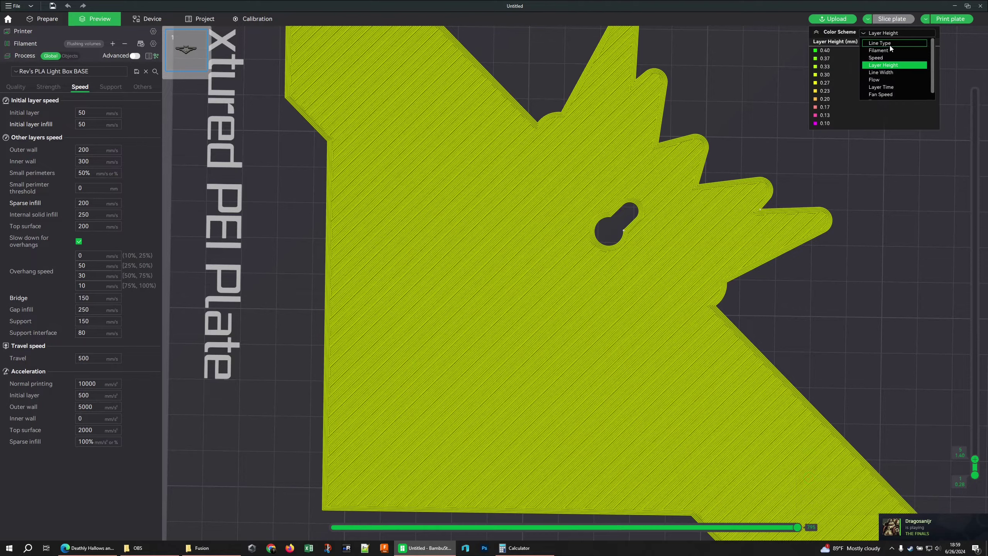
pyautogui.click(890, 57)
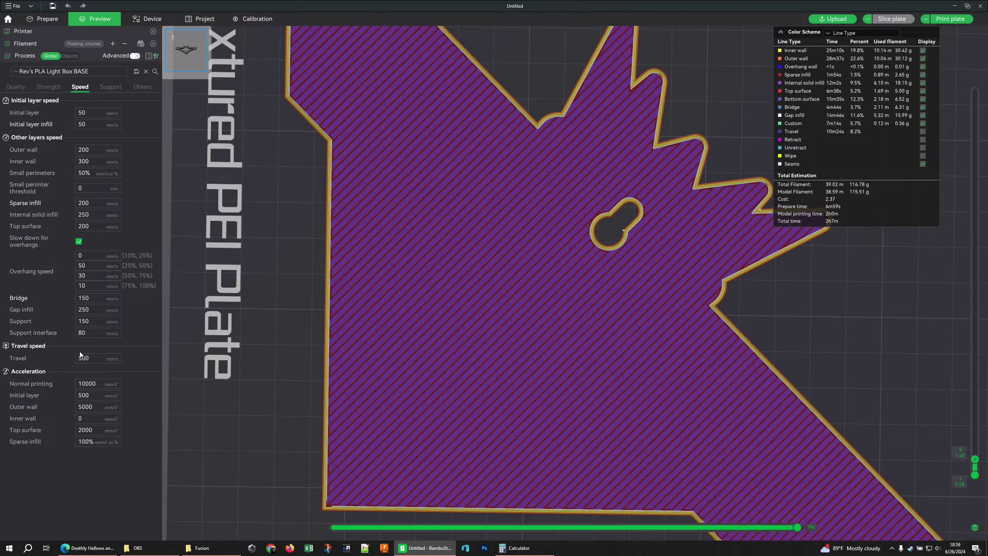
# - Set the bridge speed to 50 mm/s and reslice the plate to compare the print time
pyautogui.moveTo(81, 298); pyautogui.dragTo(69, 299)
pyautogui.press('Return')
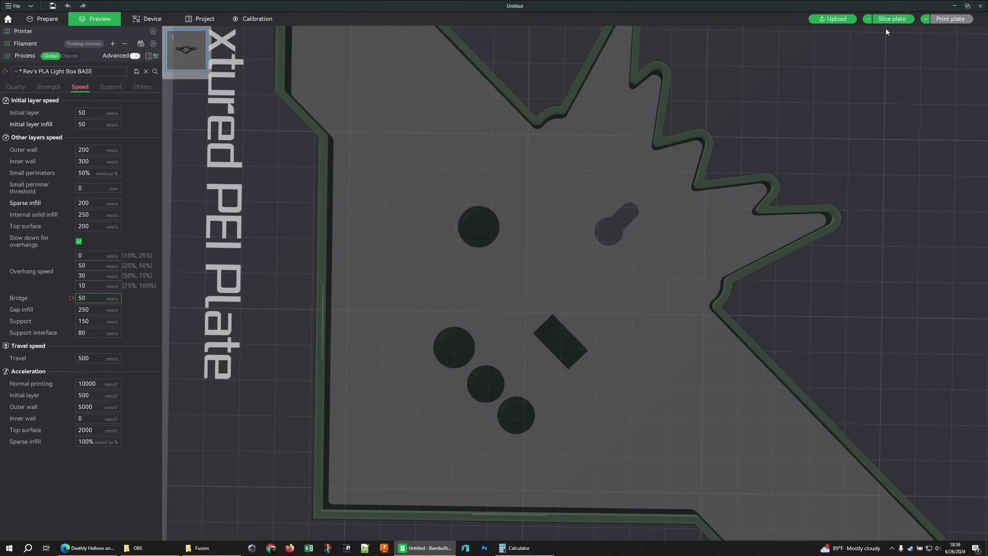
pyautogui.click(891, 19)
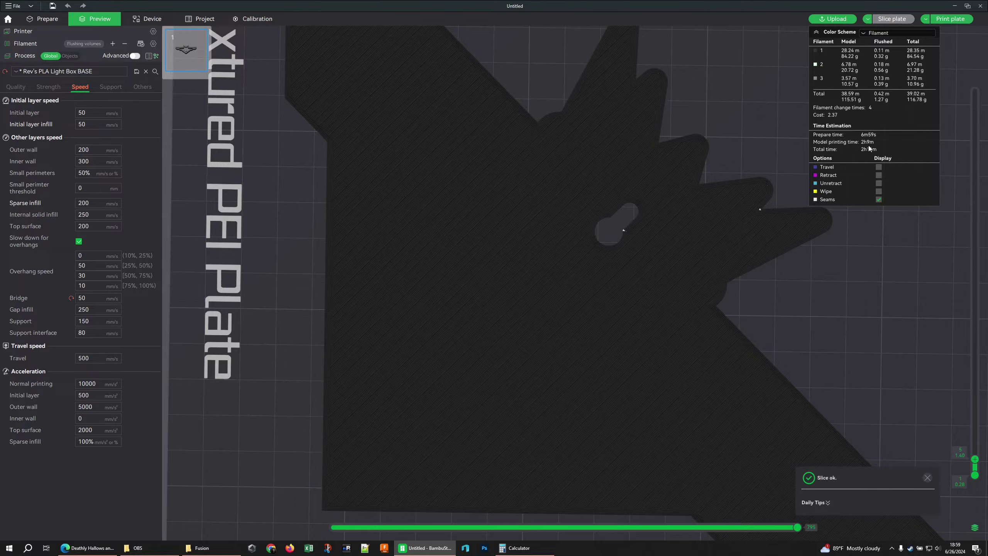
# - Reset the bridge speed to the preset's 150 mm/s and reslice, colouring the preview by line type
pyautogui.click(71, 298)
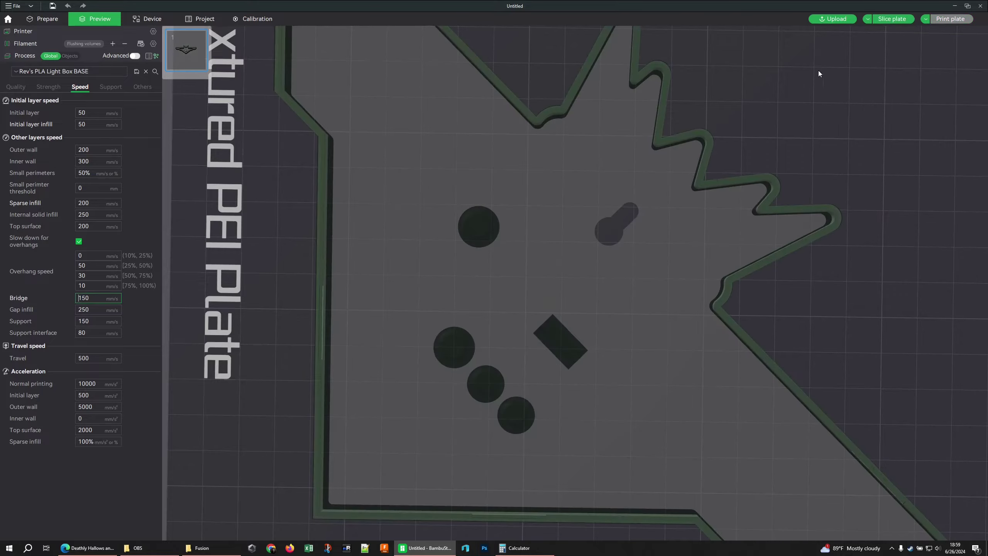
pyautogui.click(893, 20)
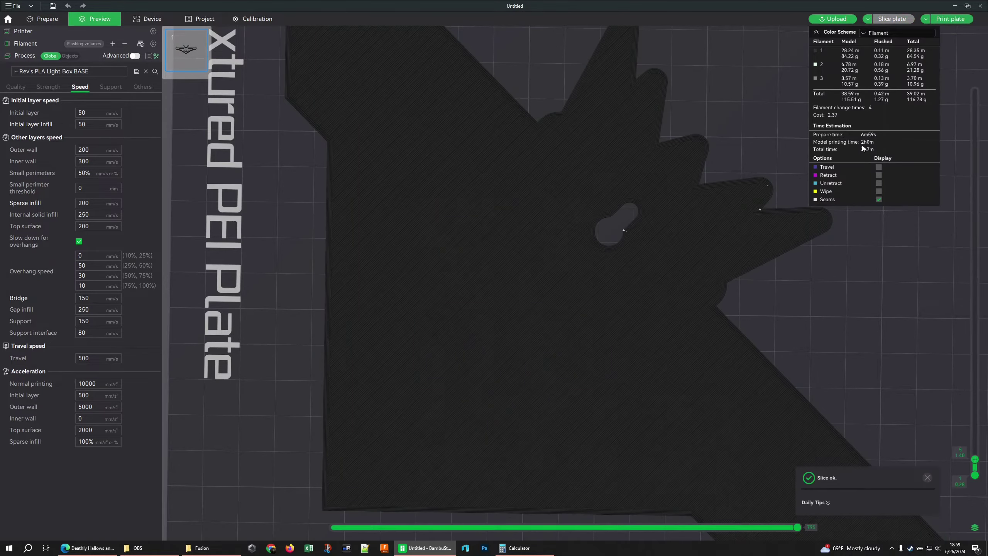
pyautogui.click(880, 33)
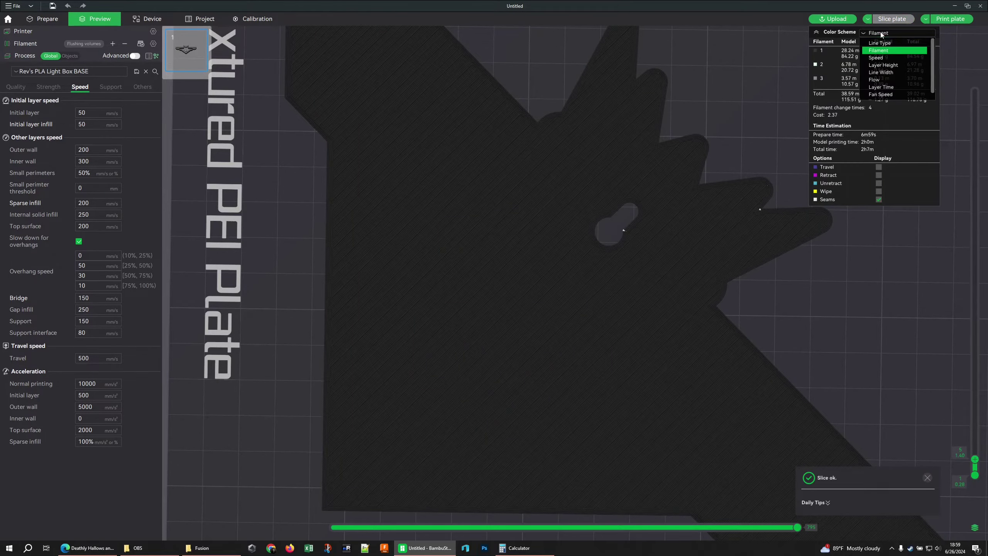
pyautogui.click(890, 45)
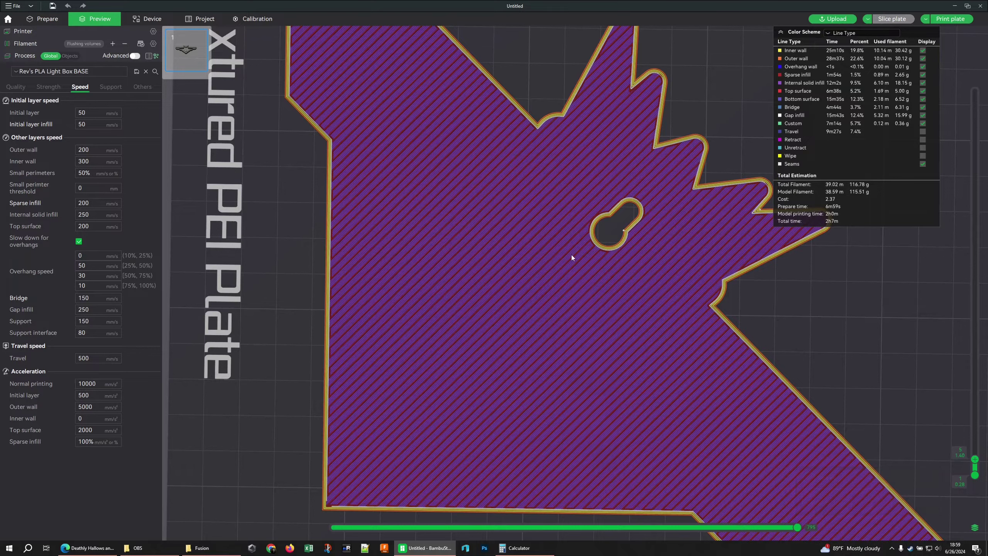
# - Raise the preview to layer 6 and examine the bridge layer across the whole base at an angle
pyautogui.scroll(1, 969, 328)
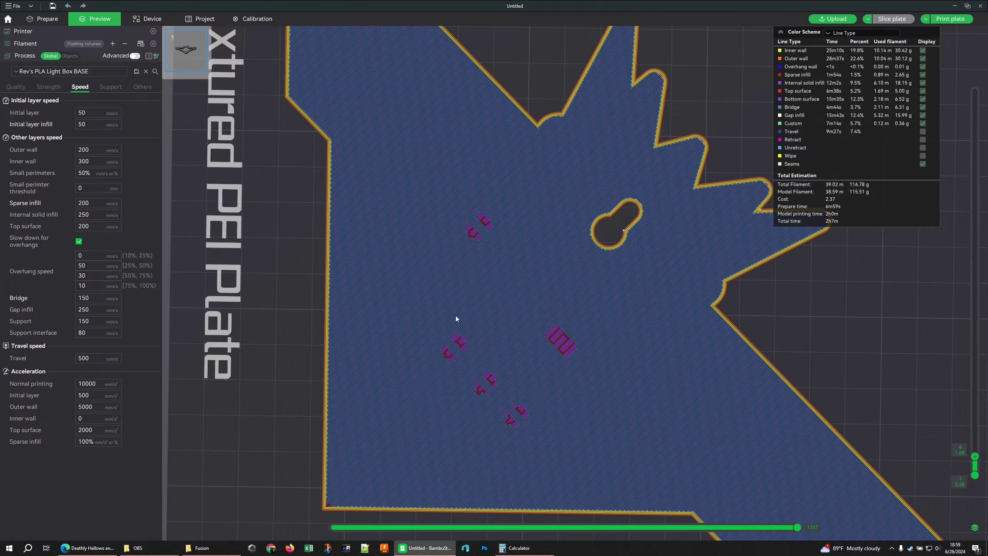
pyautogui.scroll(-3, 268, 361)
pyautogui.moveTo(268, 361); pyautogui.dragTo(282, 302)
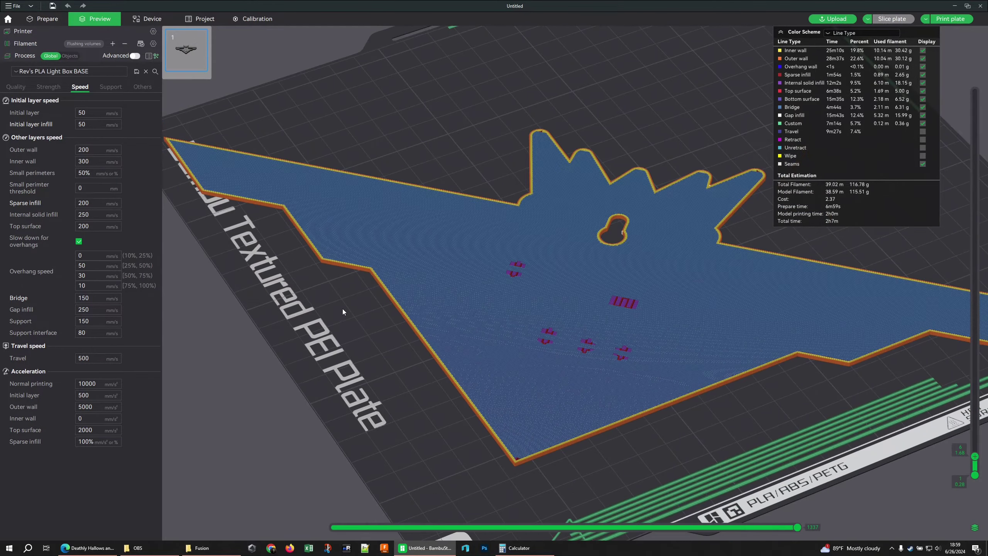
pyautogui.moveTo(342, 311); pyautogui.dragTo(337, 318)
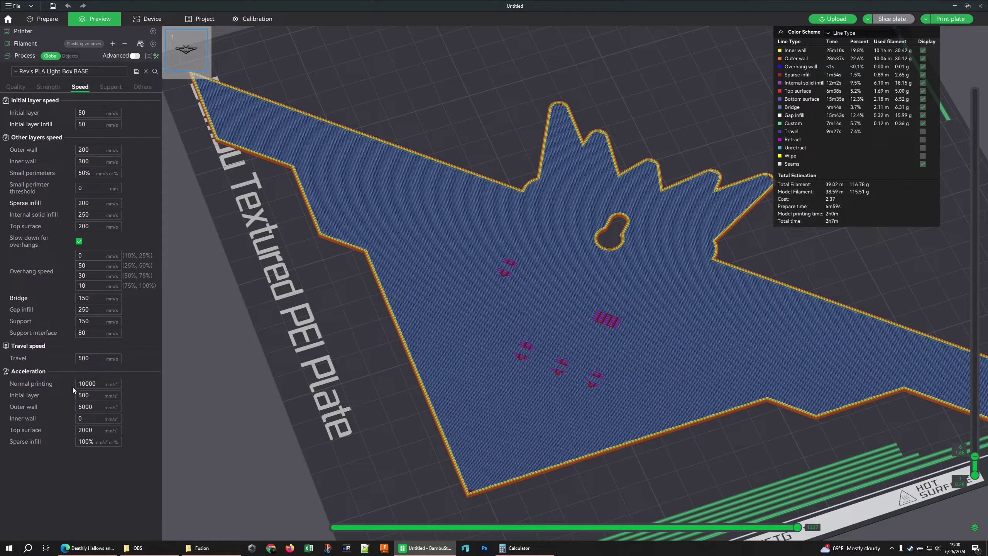
# - Start support painting on the base with smart fill, limited to overhangs, and highlight overhang areas at 30 degrees
pyautogui.click(113, 87)
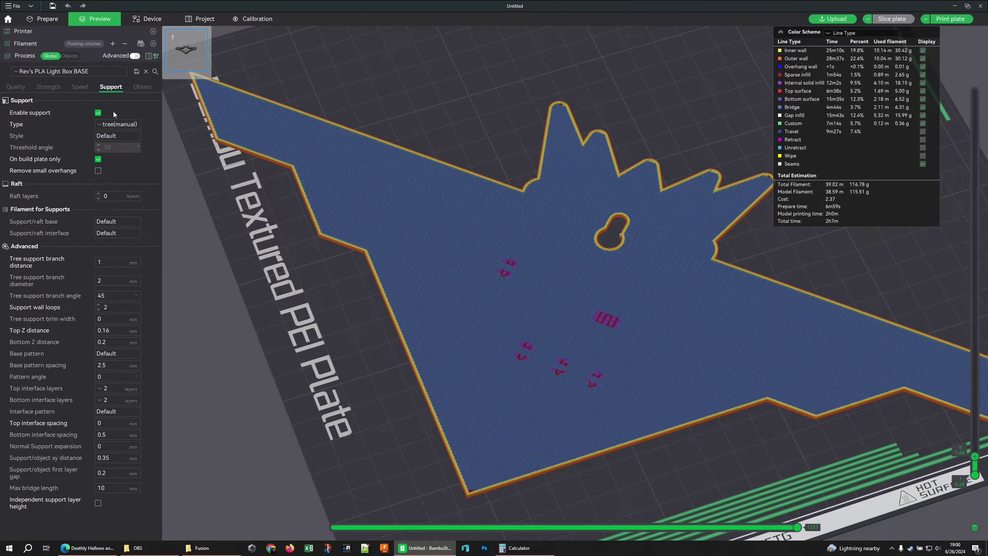
pyautogui.click(52, 19)
pyautogui.moveTo(319, 347); pyautogui.dragTo(463, 459)
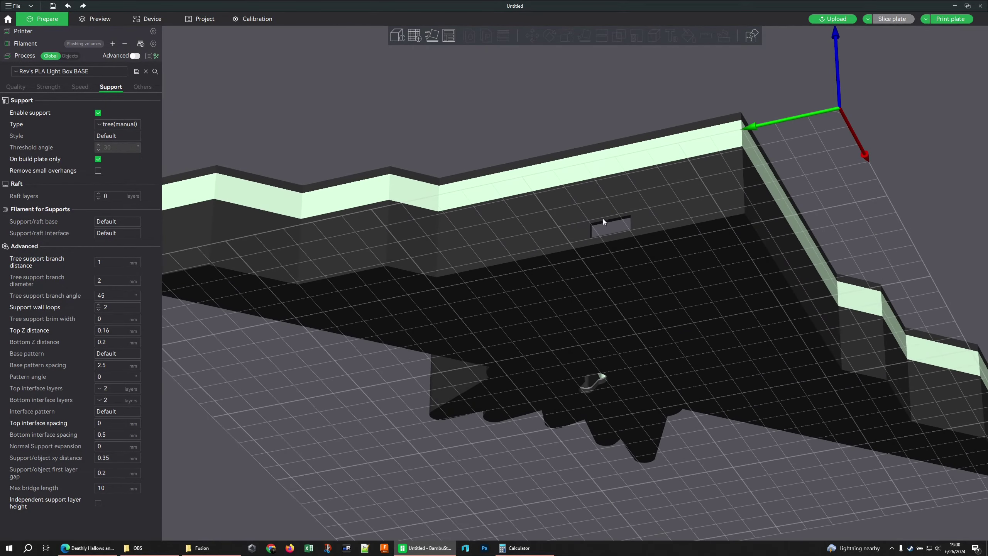
pyautogui.click(661, 222)
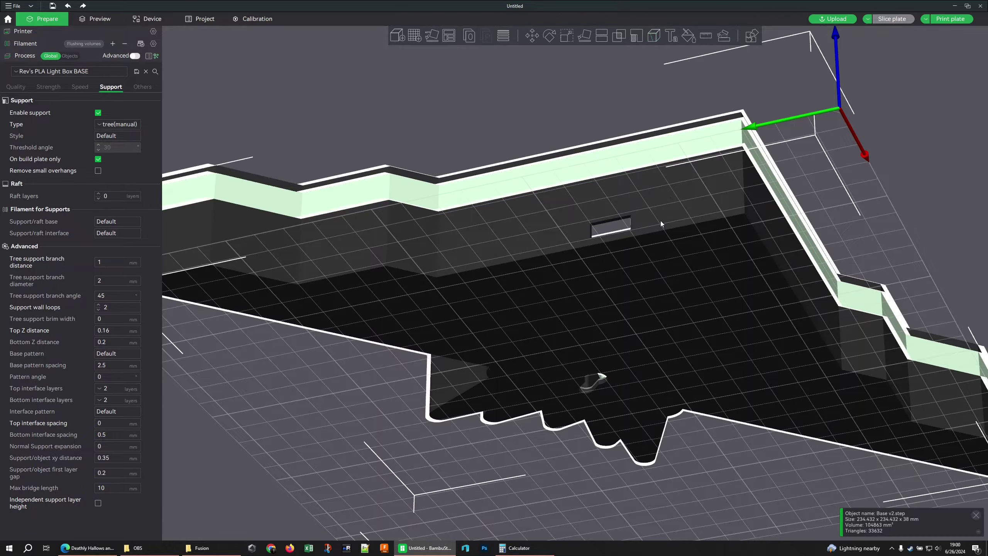
pyautogui.click(640, 40)
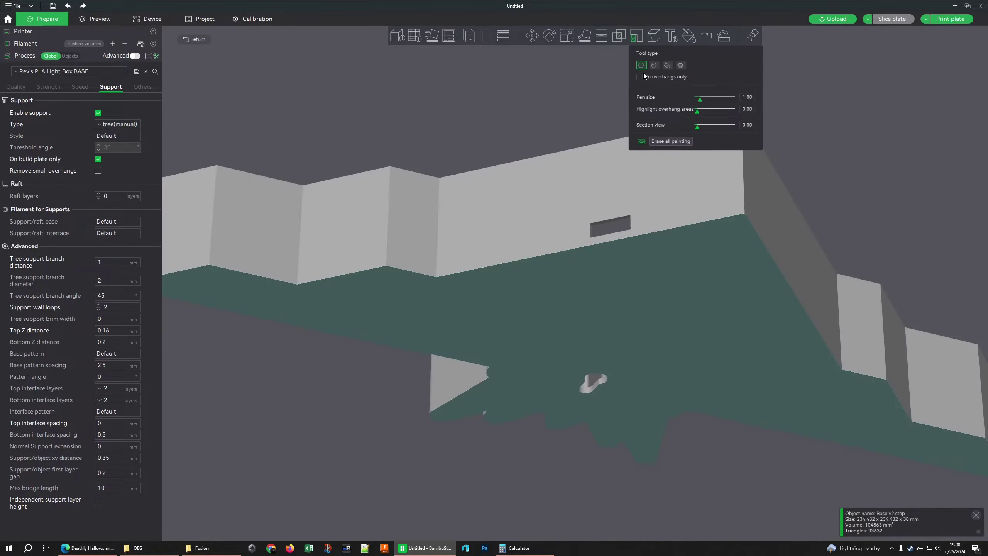
pyautogui.click(666, 65)
pyautogui.click(667, 77)
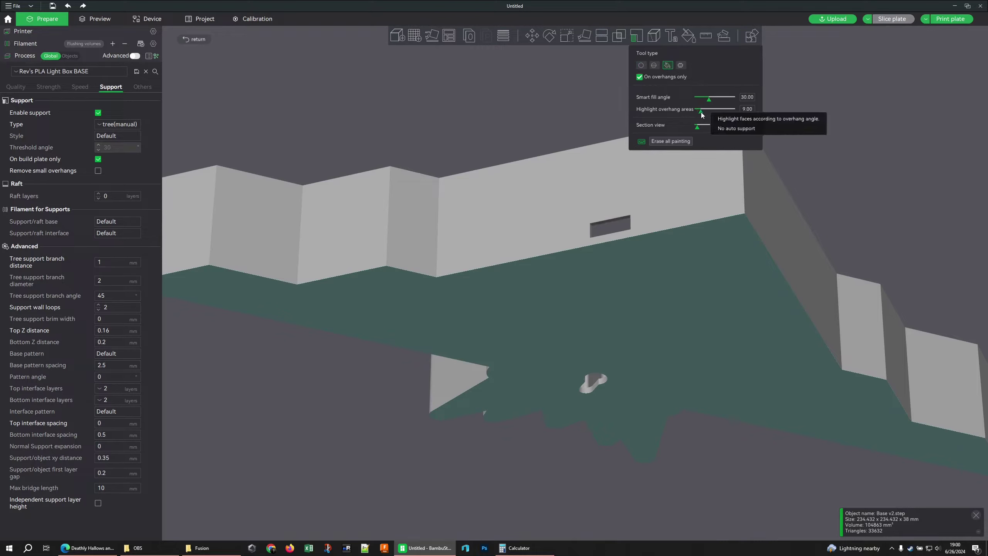
pyautogui.moveTo(698, 114); pyautogui.dragTo(709, 113)
# - Paint support onto the upper overhang of the rectangular slot in the side wall and finish support painting
pyautogui.scroll(5, 637, 209)
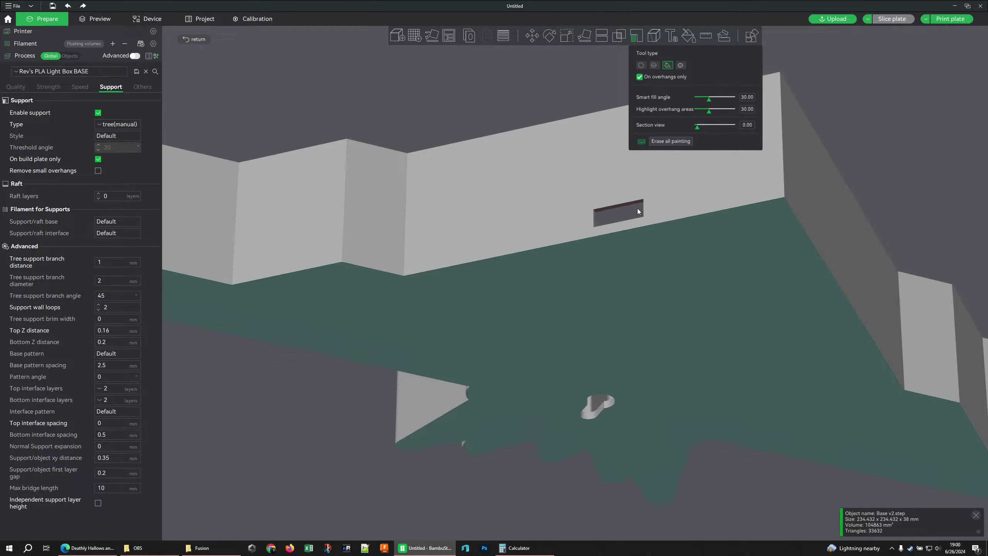
pyautogui.moveTo(566, 224); pyautogui.dragTo(551, 291)
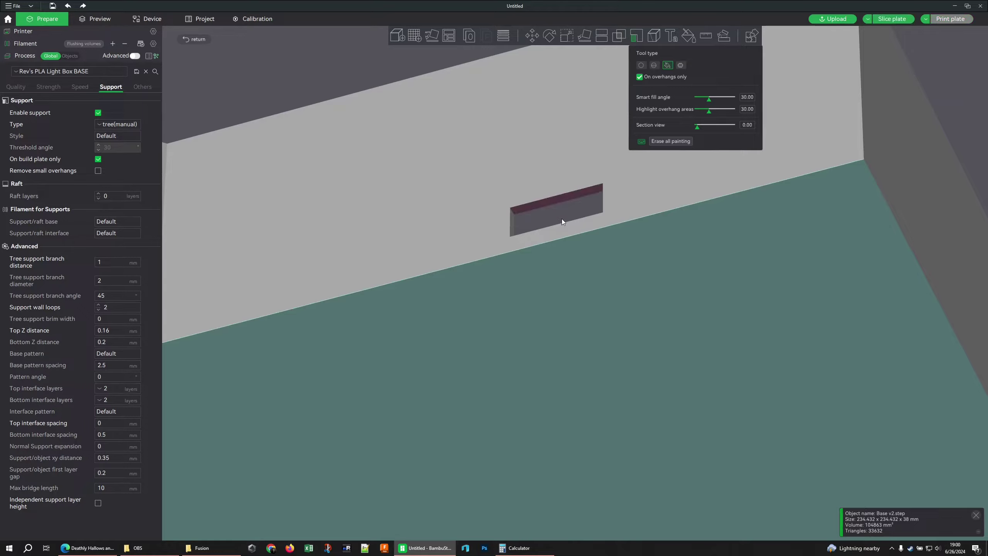
pyautogui.click(639, 35)
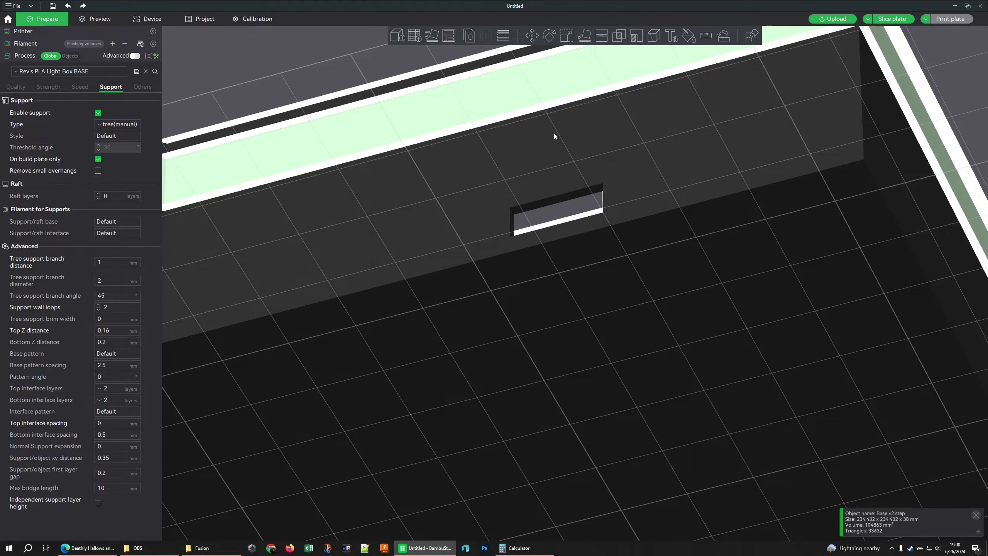
pyautogui.scroll(-5, 547, 125)
pyautogui.moveTo(547, 127); pyautogui.dragTo(575, 182)
# - Slice the plate with the painted support and colour the preview by line type
pyautogui.click(880, 20)
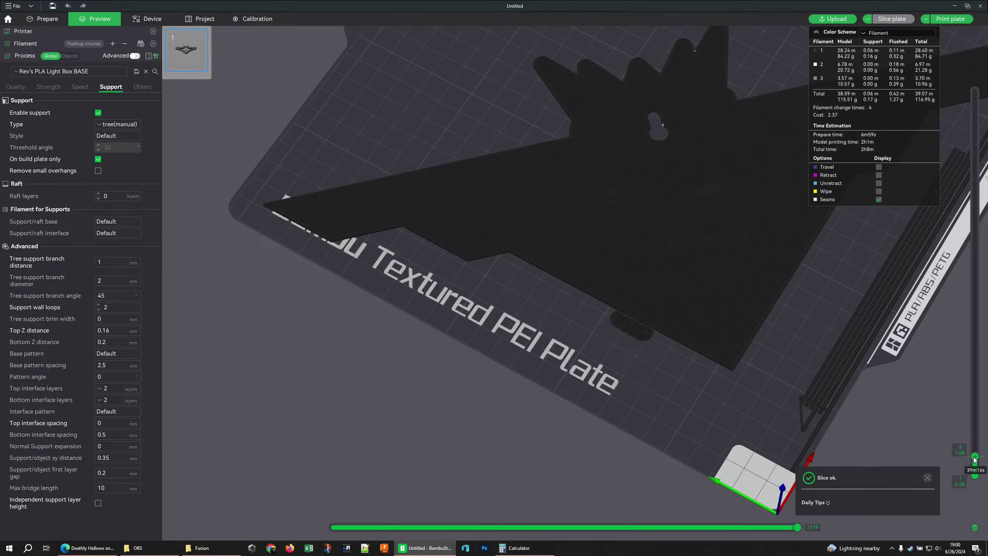
pyautogui.click(894, 33)
pyautogui.click(897, 46)
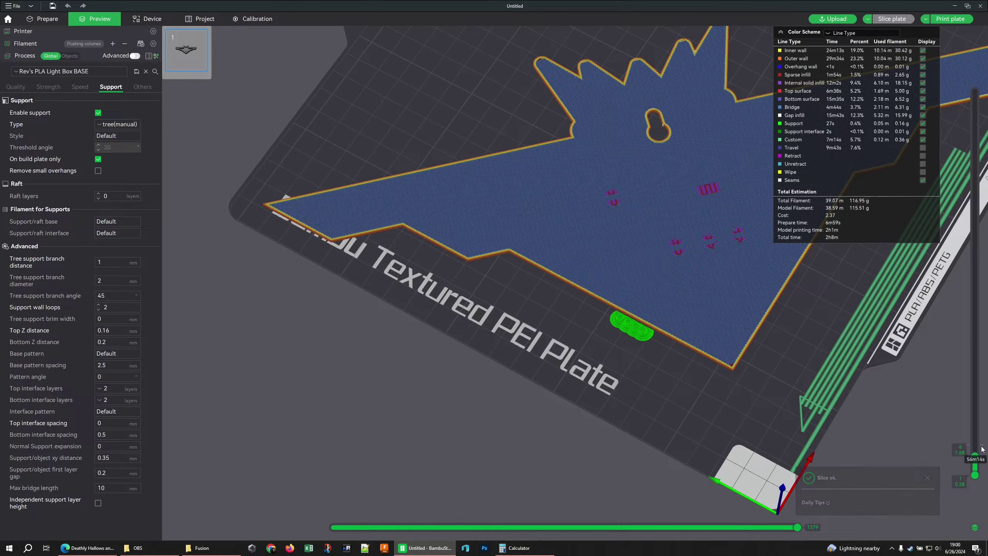
# - Raise the preview to layer 30 and examine the tree support beneath the side wall's slot
pyautogui.moveTo(974, 456); pyautogui.dragTo(978, 391)
pyautogui.scroll(5, 681, 352)
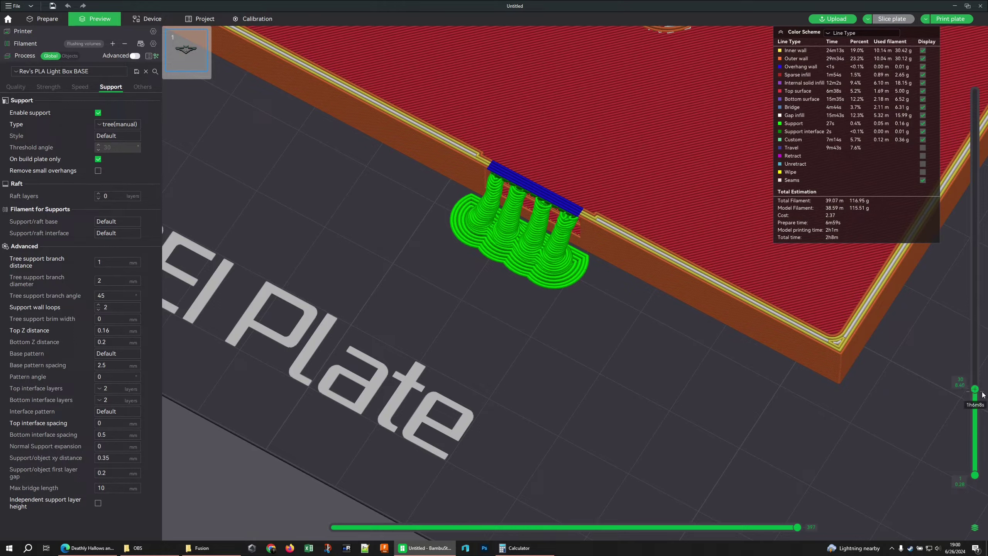
pyautogui.moveTo(977, 392); pyautogui.dragTo(978, 392)
pyautogui.scroll(-5, 518, 232)
pyautogui.scroll(-2, 607, 282)
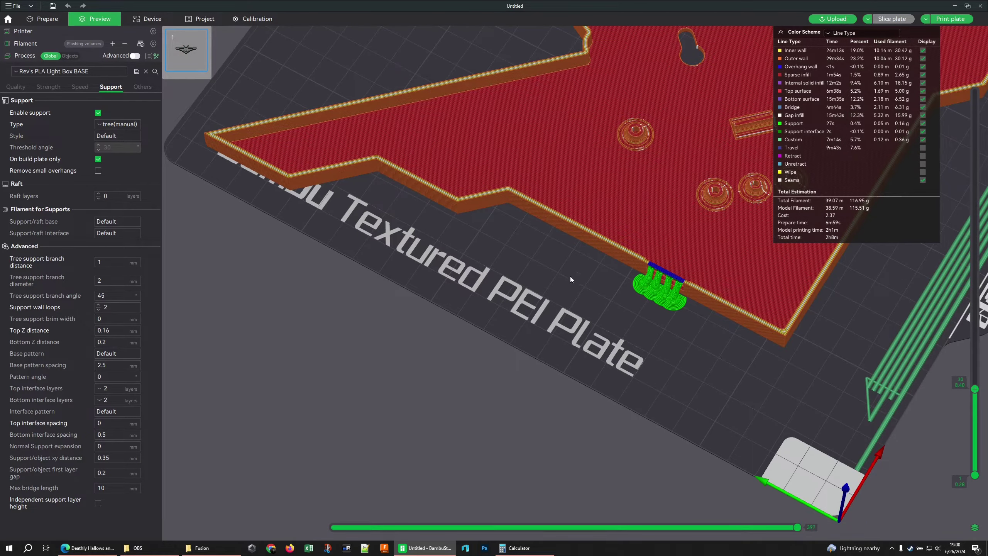
pyautogui.scroll(-1, 566, 264)
pyautogui.scroll(-2, 448, 276)
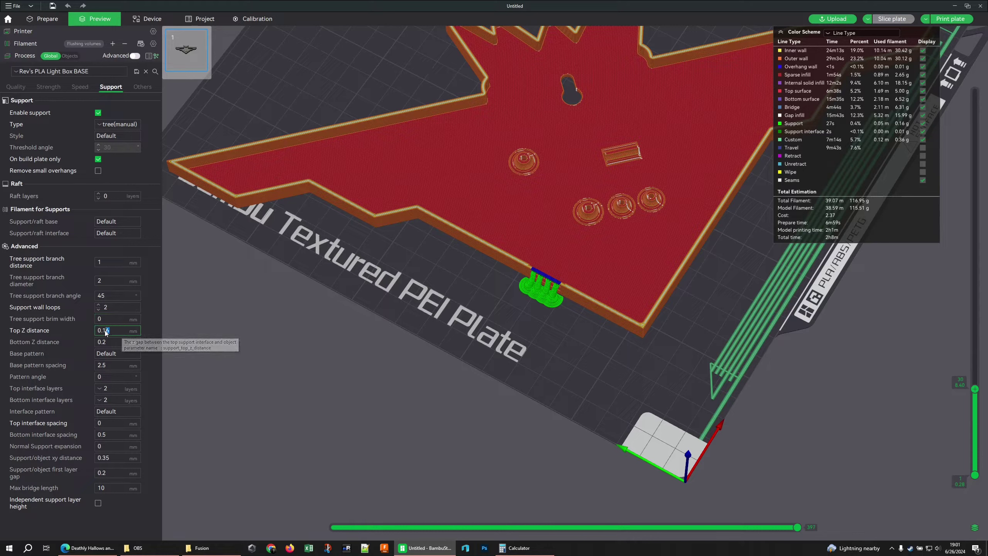
# - Review the support top Z distance, then the bed adhesion, prime tower and special mode settings with the plate viewed from above
pyautogui.moveTo(122, 330); pyautogui.dragTo(103, 331)
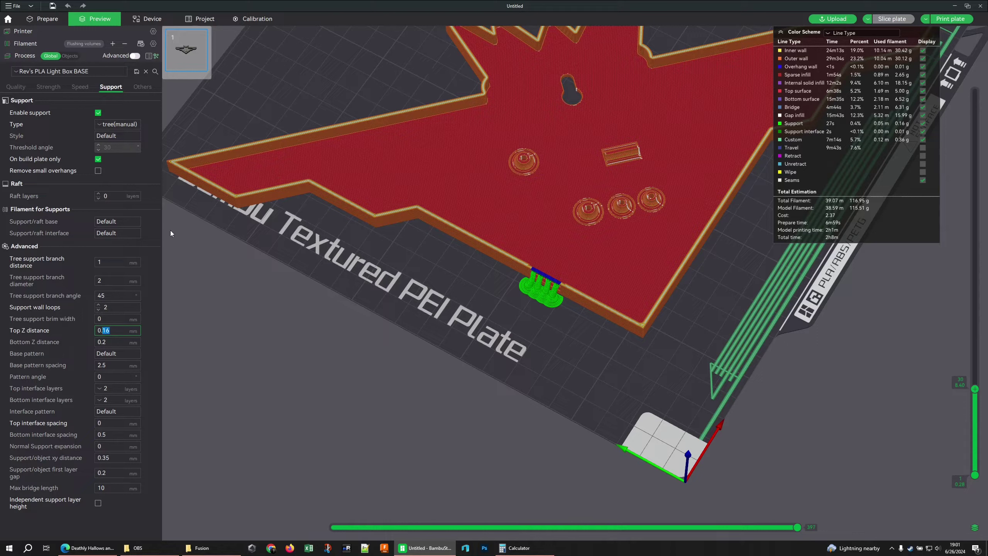
pyautogui.click(147, 329)
pyautogui.moveTo(234, 99); pyautogui.dragTo(309, 286)
pyautogui.scroll(-3, 271, 119)
pyautogui.moveTo(310, 289); pyautogui.dragTo(261, 289, button='right')
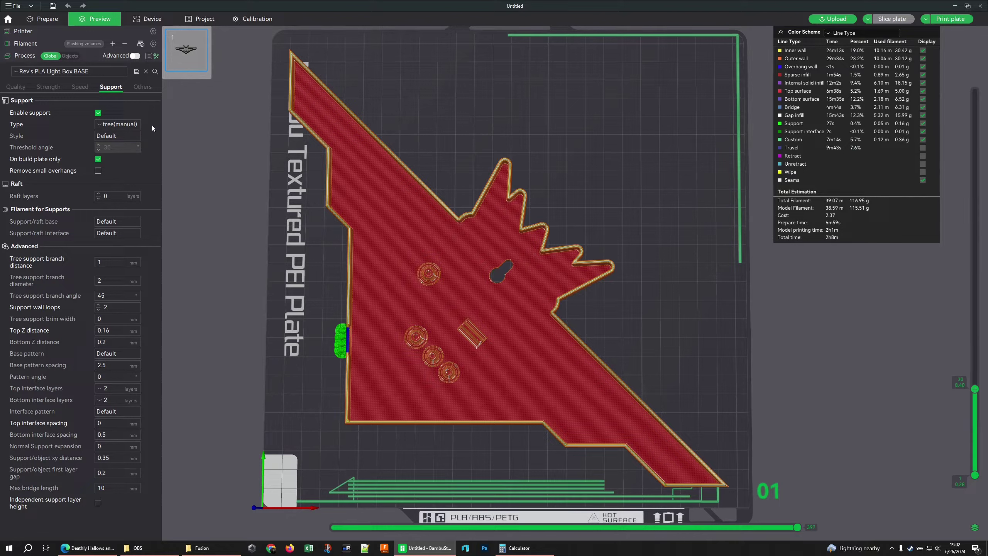
pyautogui.click(143, 87)
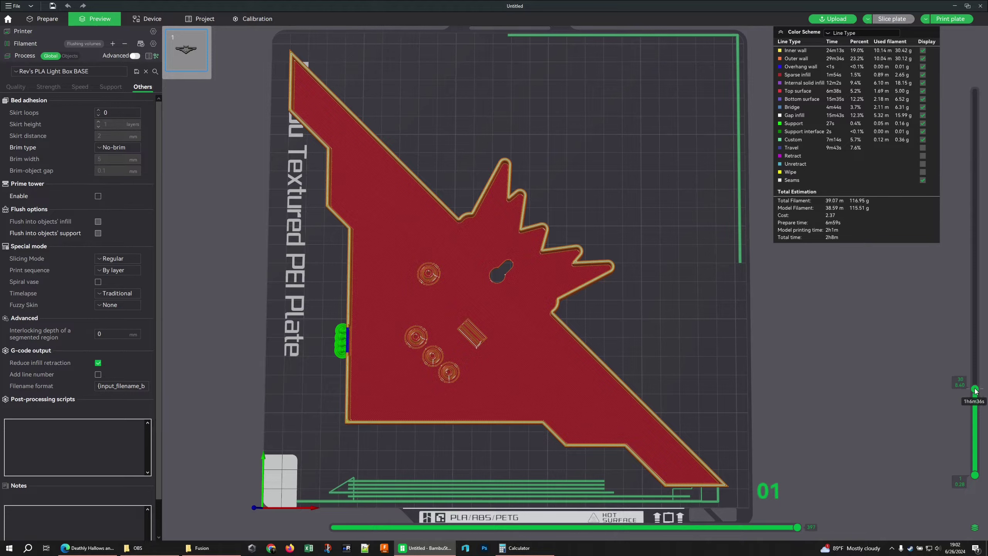
# - Show all layers of the sliced base and review the quality settings, including the only one wall on top surfaces option
pyautogui.moveTo(975, 388); pyautogui.dragTo(975, 91)
pyautogui.moveTo(545, 314); pyautogui.dragTo(634, 306)
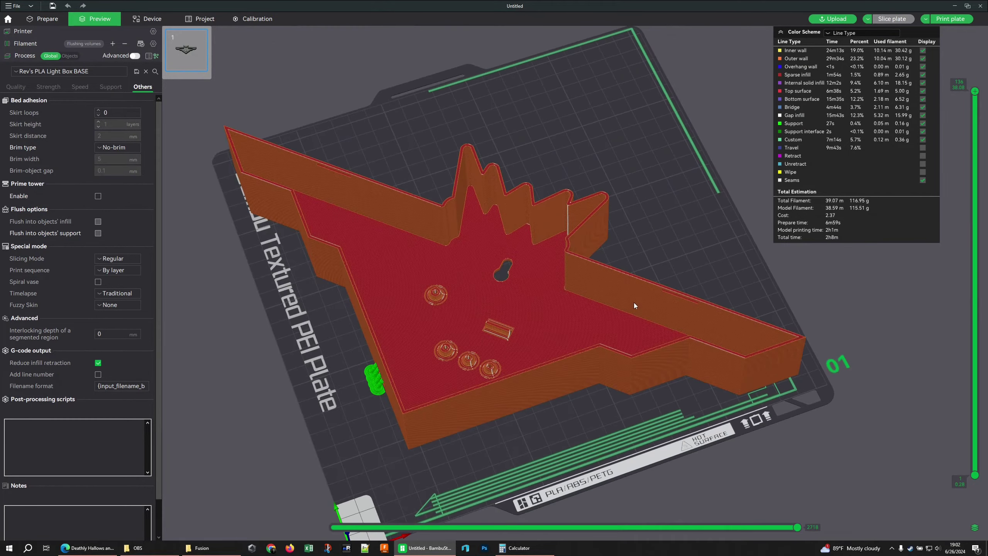
pyautogui.click(12, 88)
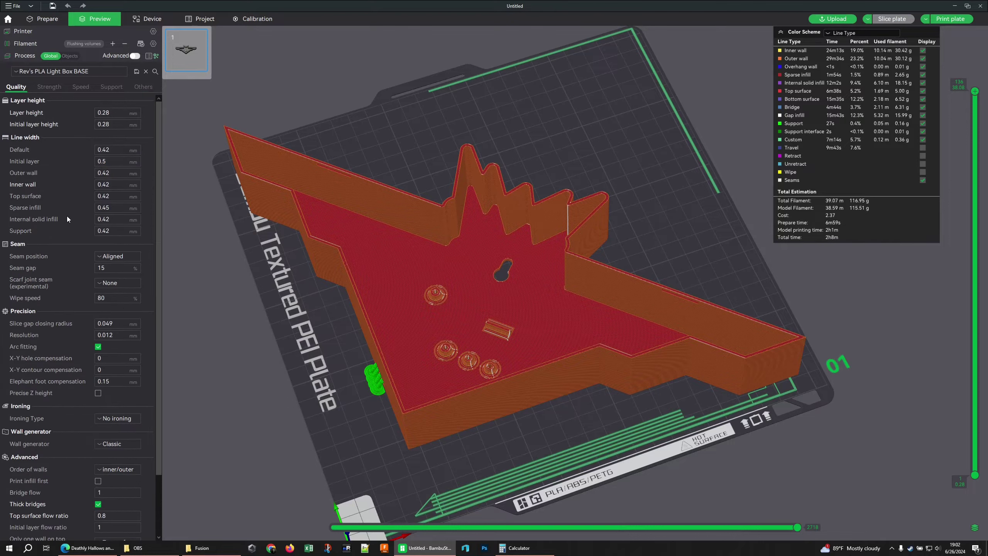
pyautogui.scroll(-3, 67, 218)
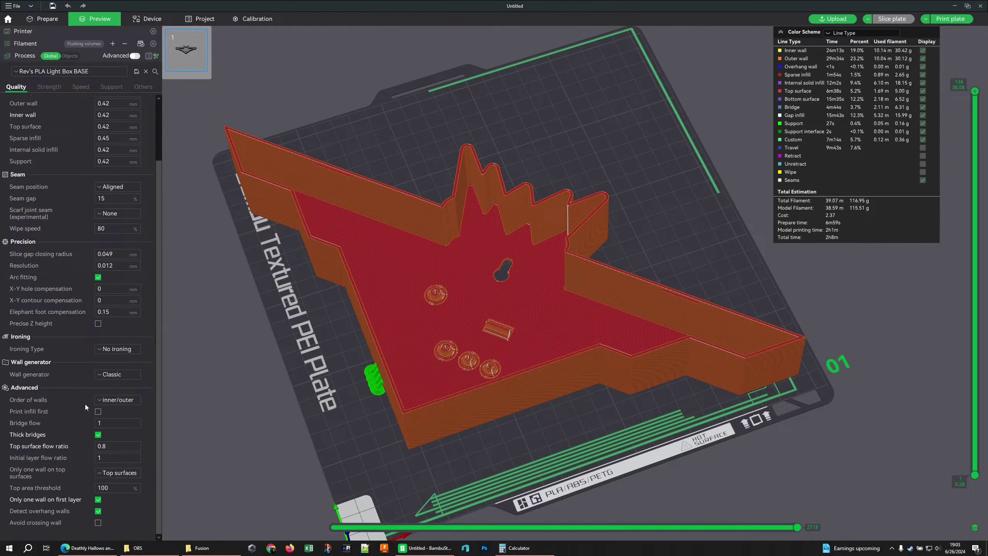
pyautogui.moveTo(64, 481)
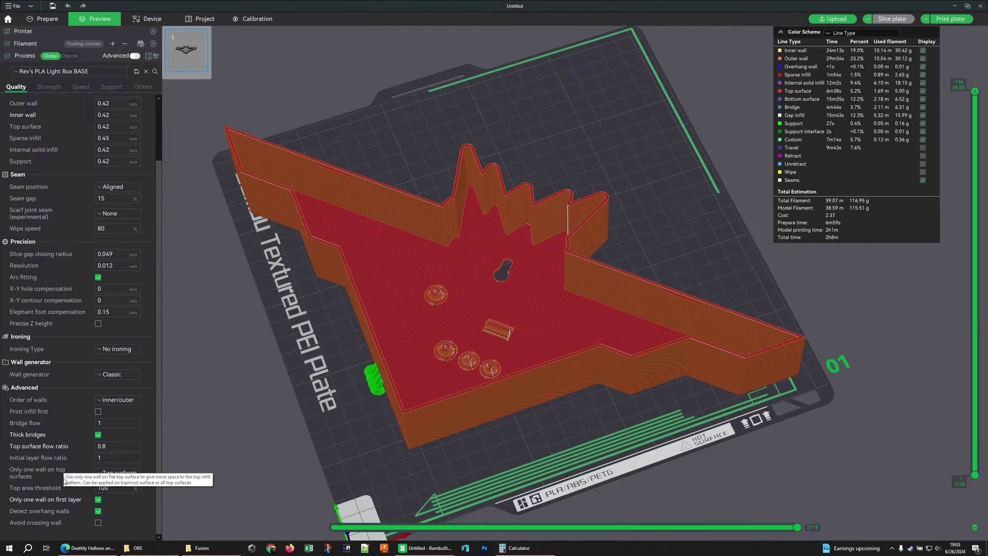
pyautogui.scroll(3, 69, 422)
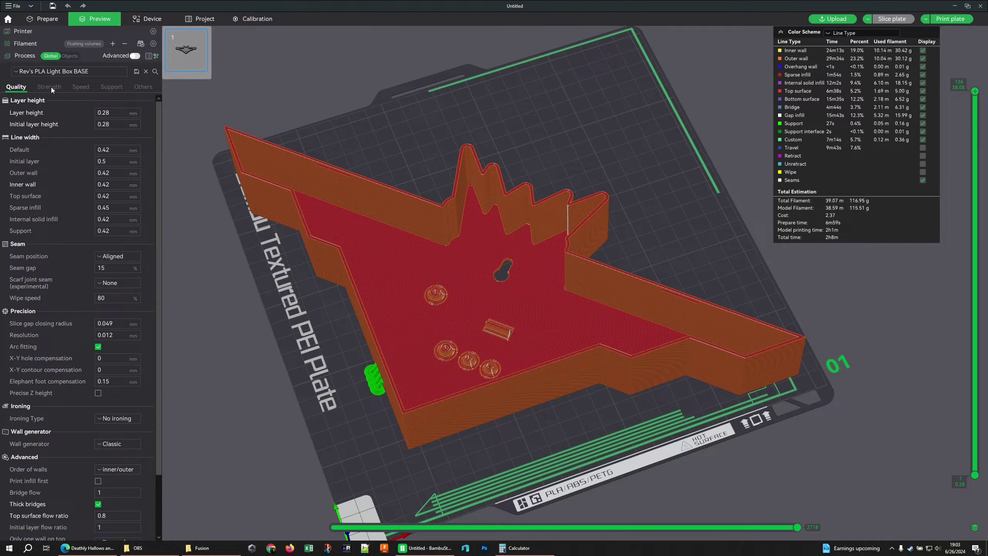
# - Return to the editable model and compare the global process settings with the per-object settings of the base
pyautogui.click(68, 57)
pyautogui.click(53, 25)
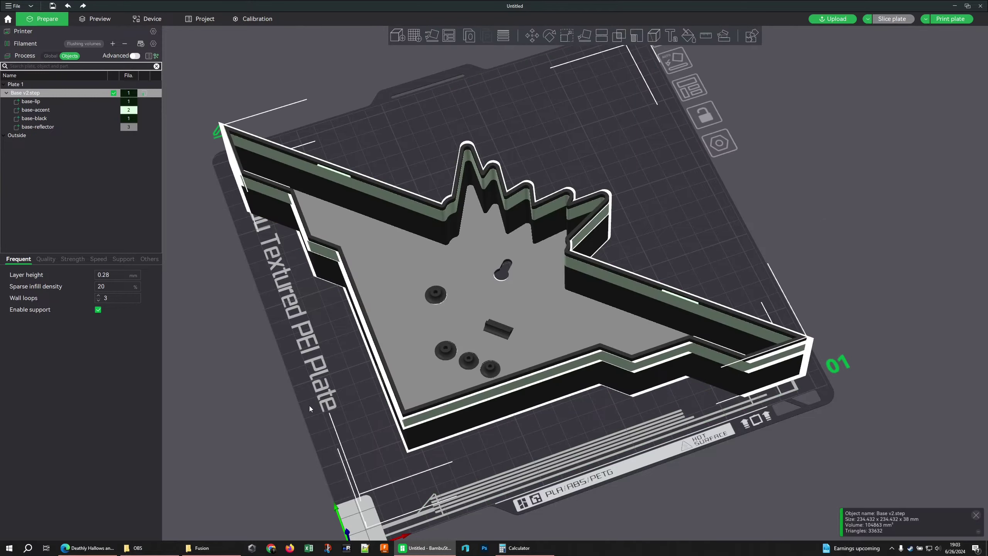
pyautogui.moveTo(294, 408); pyautogui.dragTo(386, 399, button='middle')
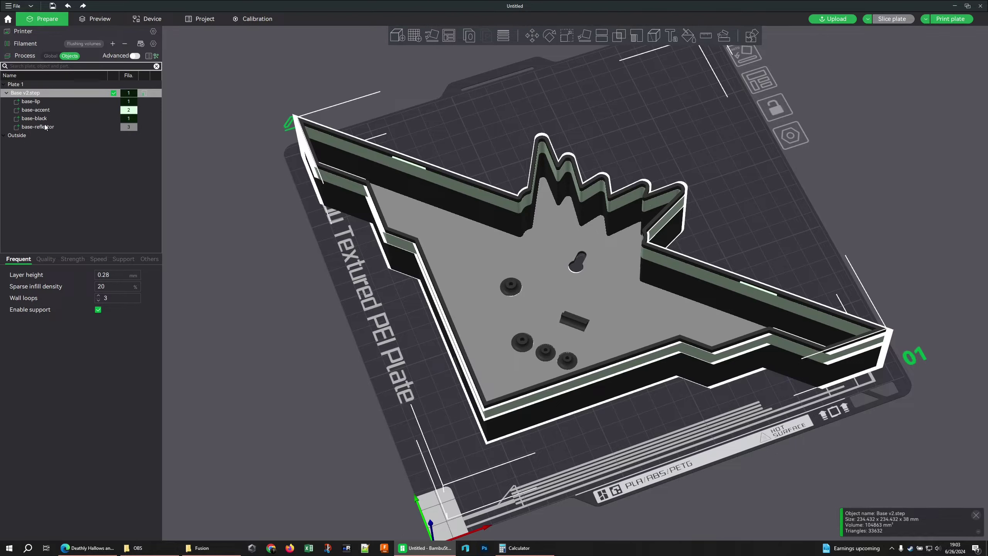
pyautogui.click(51, 55)
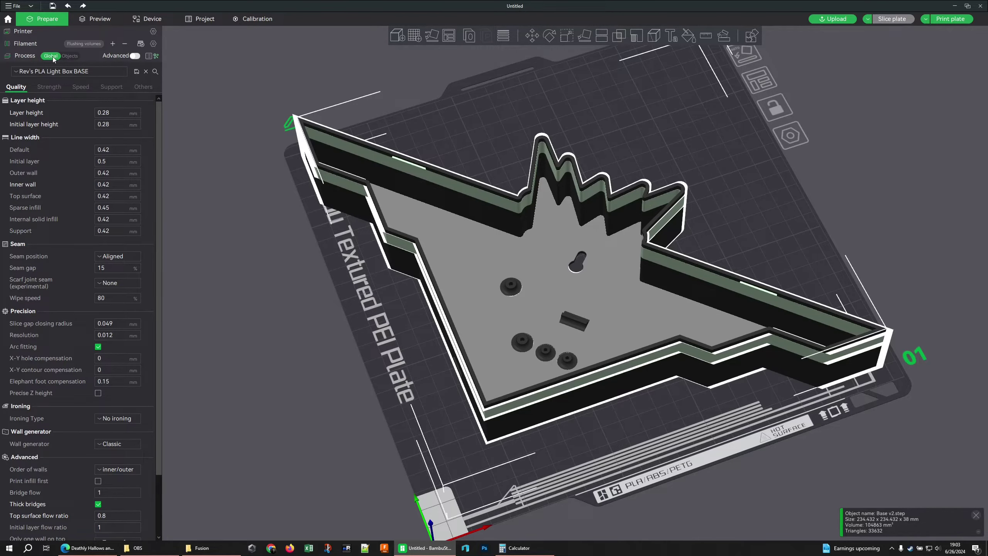
pyautogui.click(69, 56)
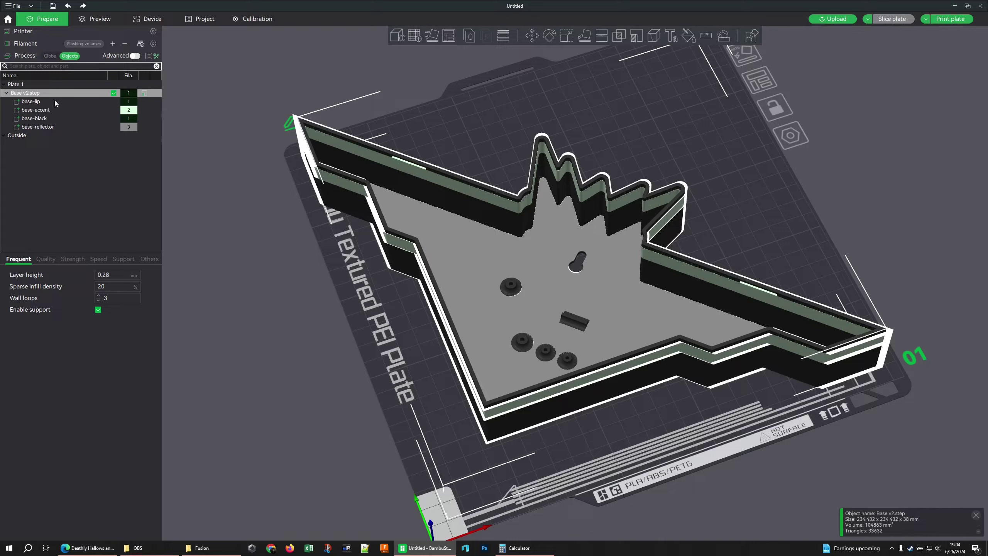
# - Compare the quality settings offered for the base-lip part with those offered for the whole Base v2.step object
pyautogui.click(33, 102)
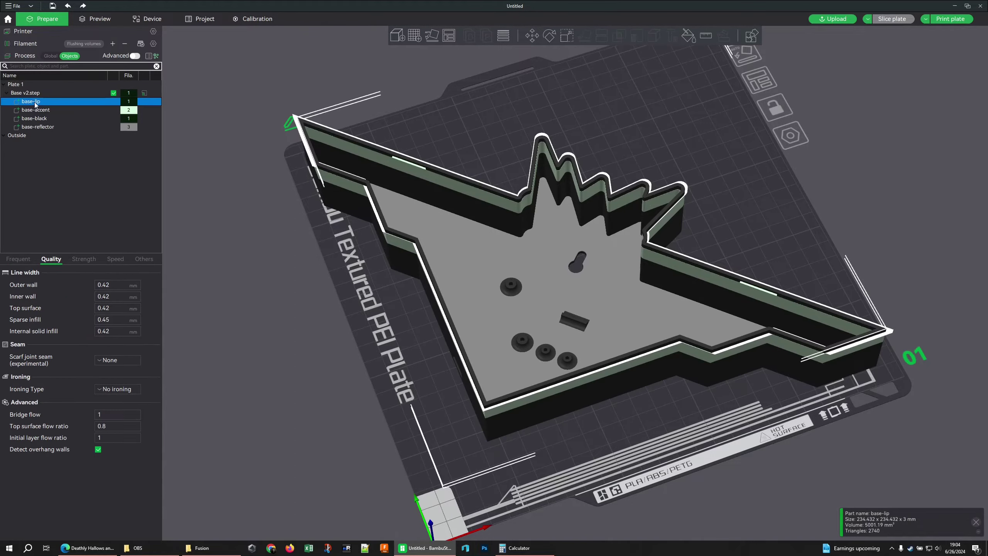
pyautogui.click(34, 94)
pyautogui.click(46, 259)
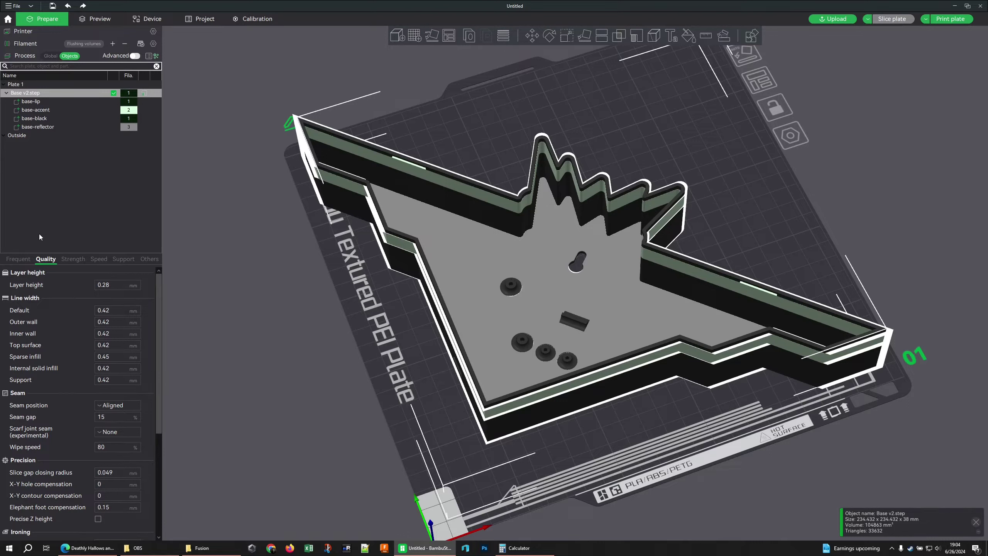
pyautogui.click(25, 103)
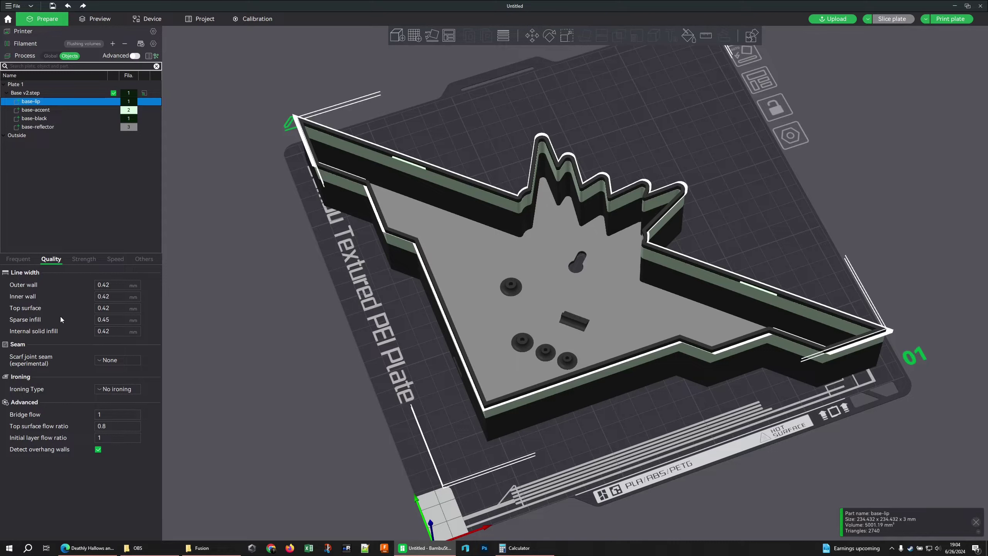
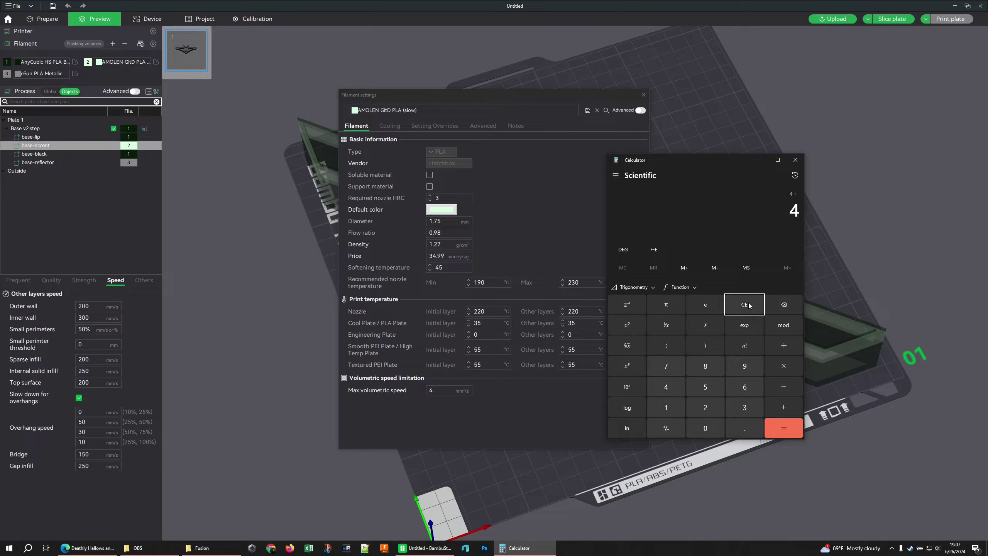
# - Calculate the print speeds for volumetric rates of 4, 5 and 6 by dividing each by 0.1176 in the calculator
pyautogui.write('0.1176')
pyautogui.press('Return')
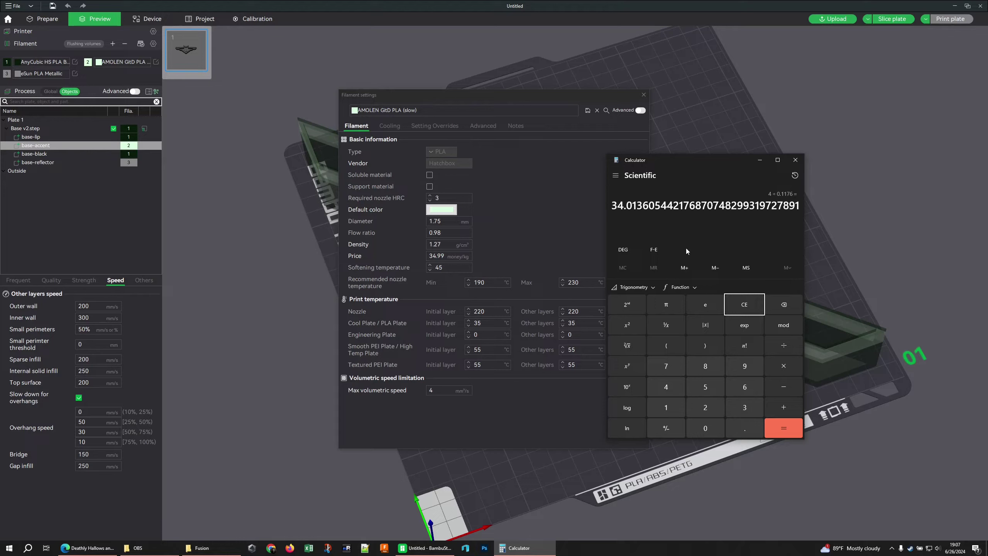
pyautogui.write('5 ÷ 0.1176')
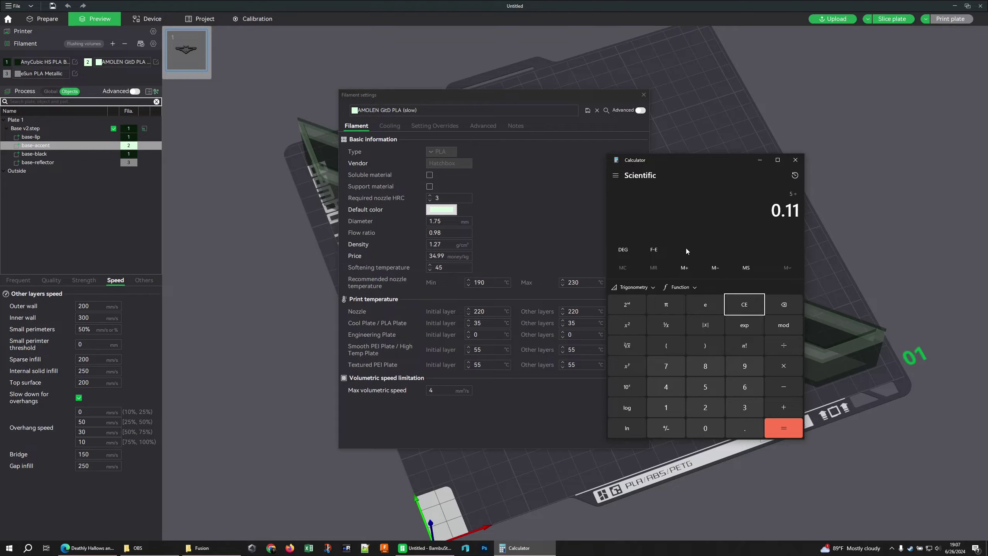
pyautogui.press('Return')
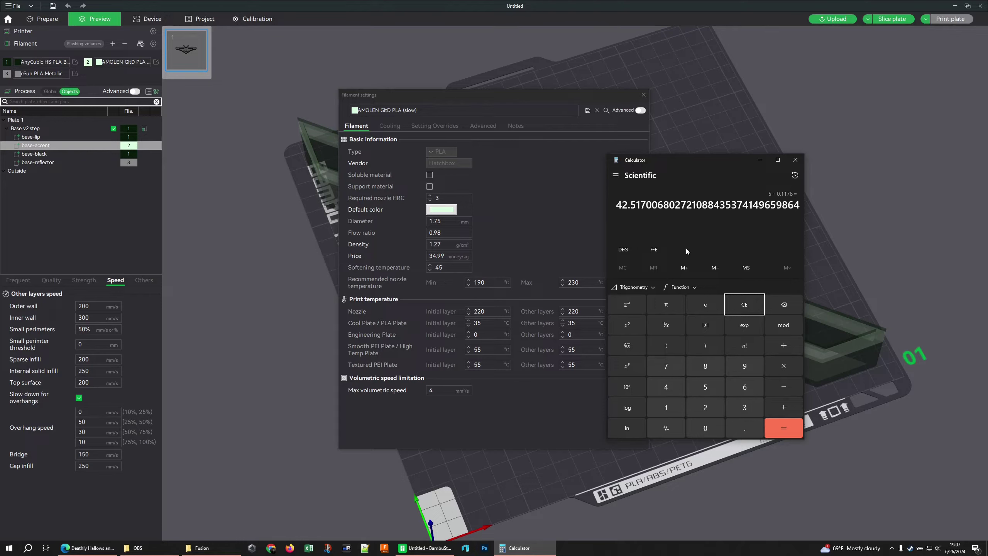
pyautogui.write('6')
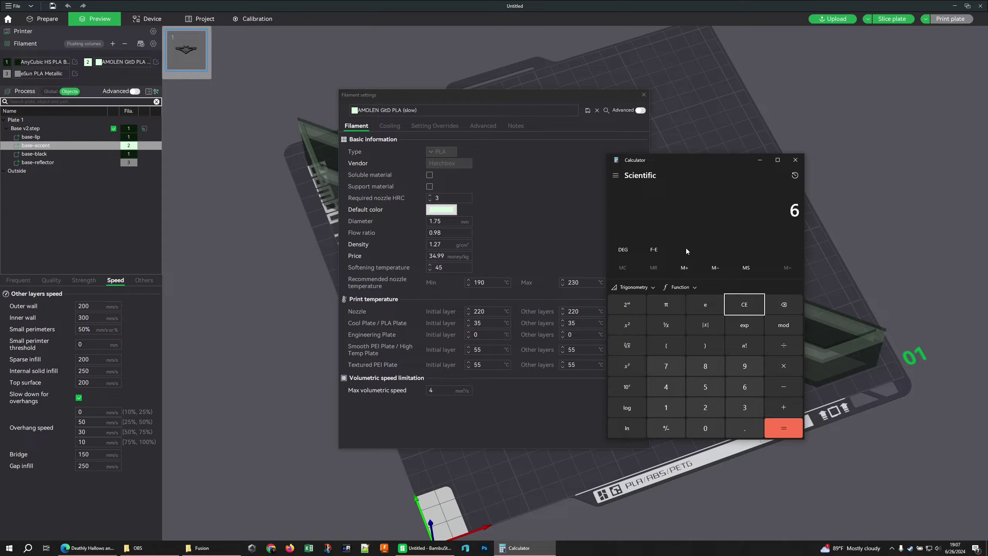
pyautogui.write(' ÷ 0.1176')
pyautogui.press('Return')
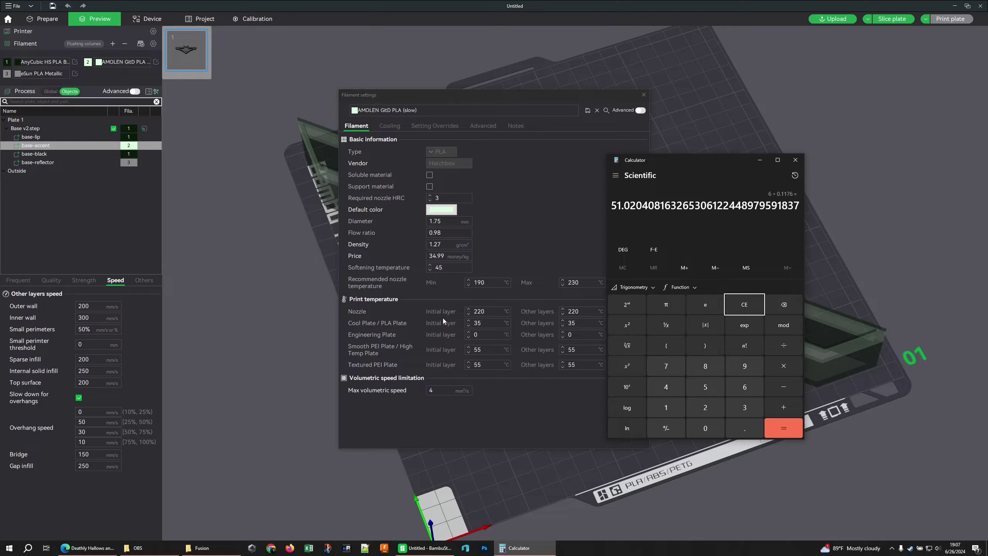
# - Set the max volumetric speed of the AMOLEN GitD PLA (slow) filament to 6 mm³/s, save the preset and close its settings
pyautogui.click(387, 392)
pyautogui.write('6')
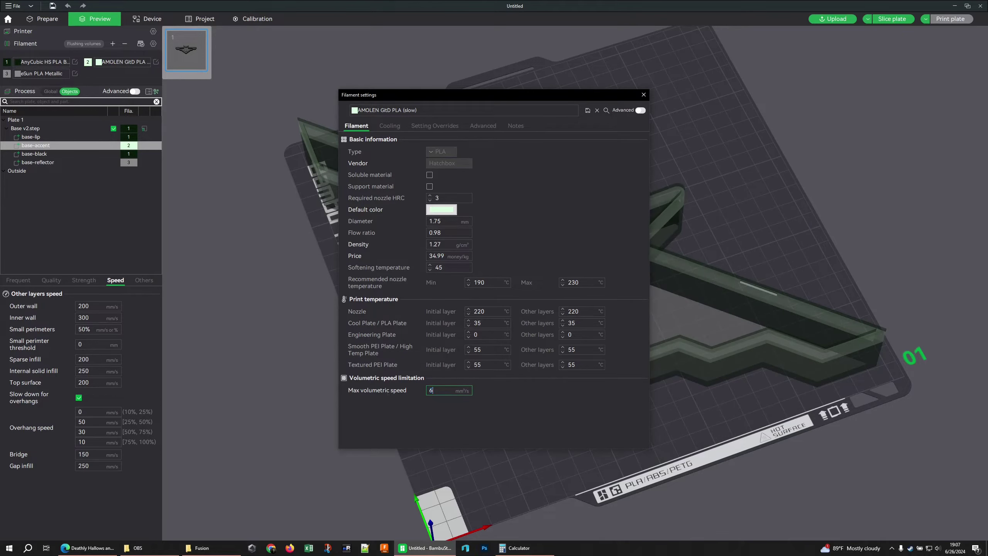
pyautogui.press('Return')
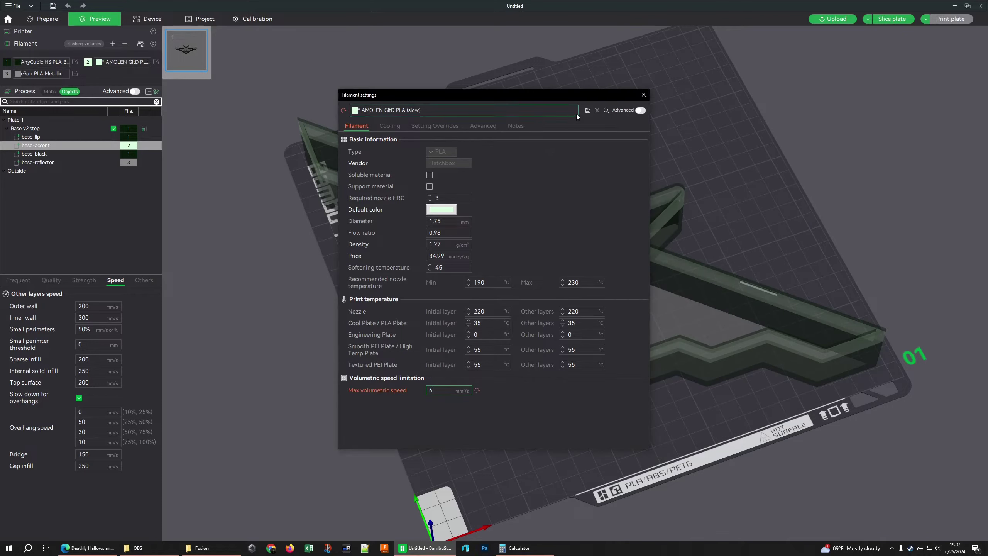
pyautogui.click(587, 110)
pyautogui.click(517, 297)
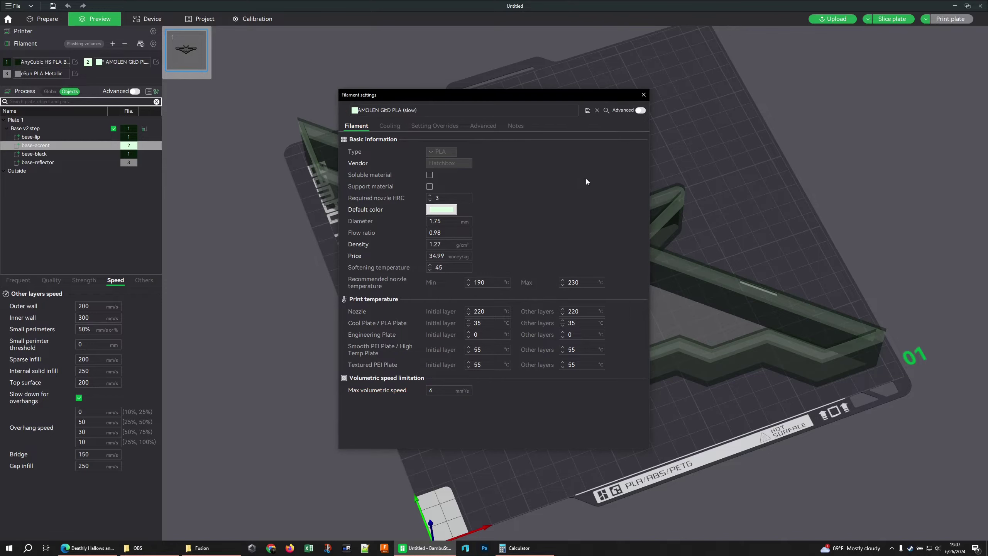
pyautogui.click(328, 123)
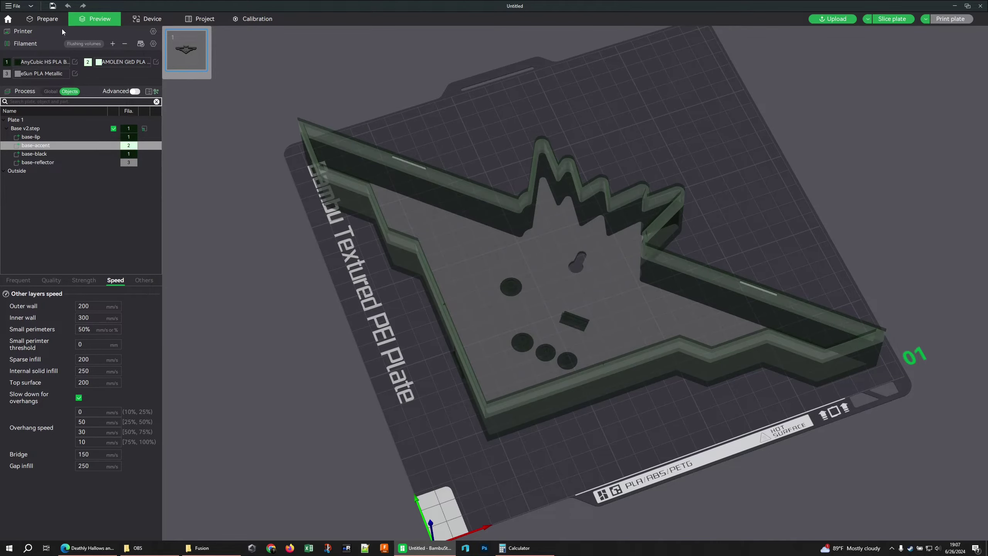
# - Assign filament 2 to the base-accent part, slice the plate and view the result from a lower angle
pyautogui.click(54, 22)
pyautogui.rightClick(104, 144)
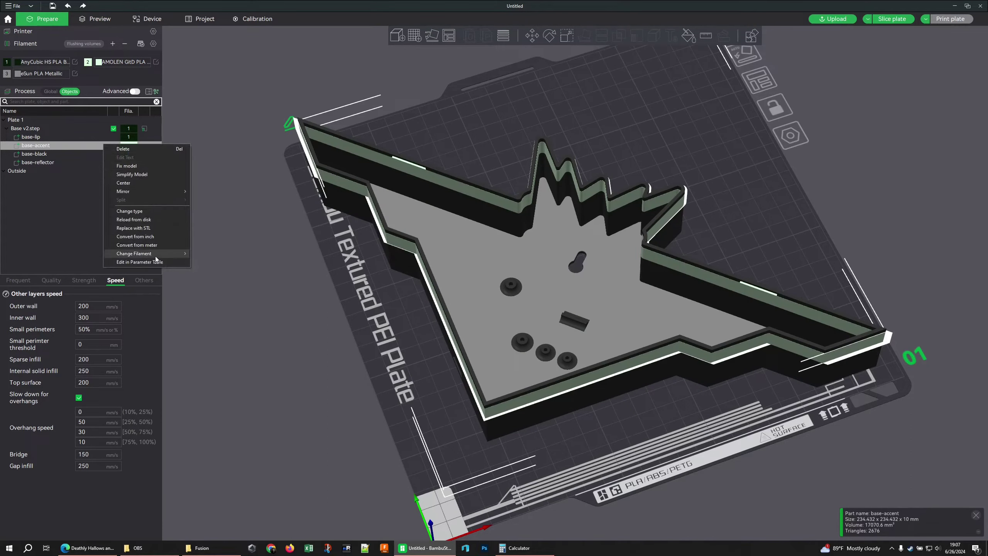
pyautogui.moveTo(163, 256)
pyautogui.click(234, 265)
pyautogui.hotkey('ctrl', 'r')
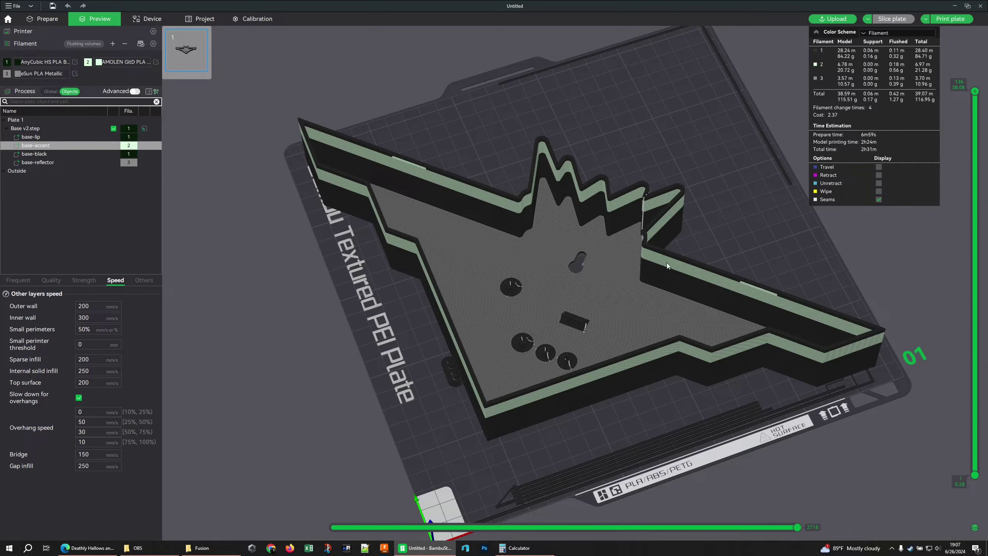
pyautogui.moveTo(663, 260); pyautogui.dragTo(697, 237)
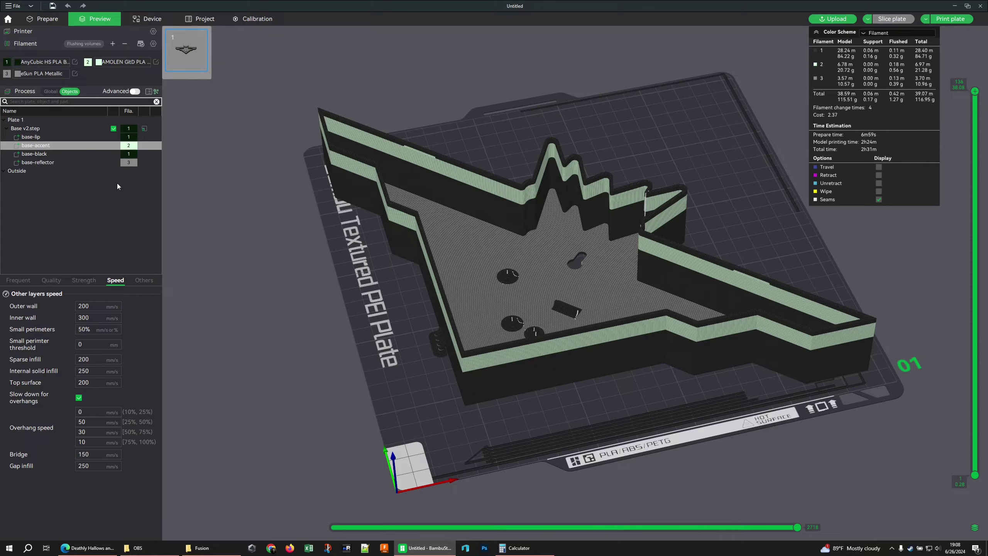
# - Set the base-reflector part's top surface speed to 50 mm/s and slice the plate again
pyautogui.click(89, 164)
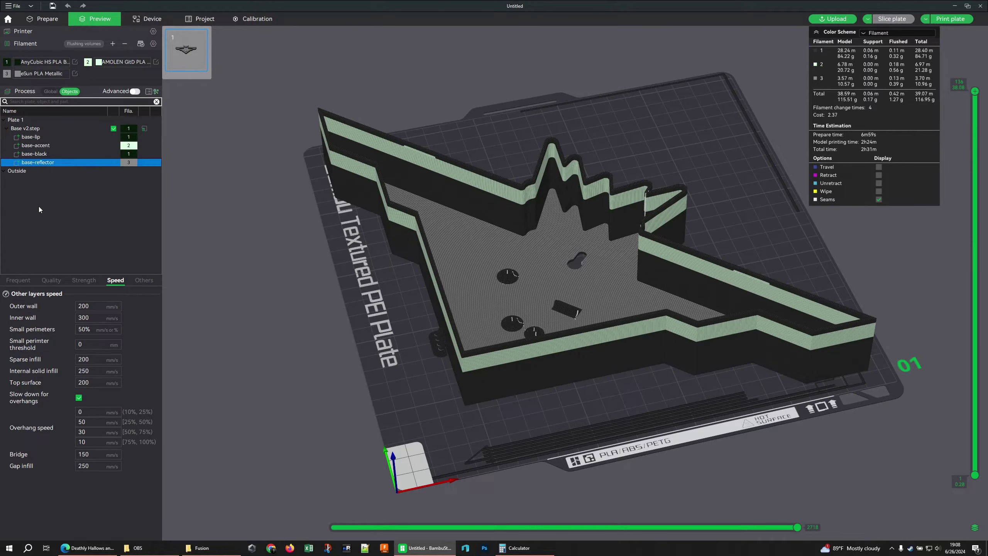
pyautogui.moveTo(386, 287); pyautogui.dragTo(480, 286)
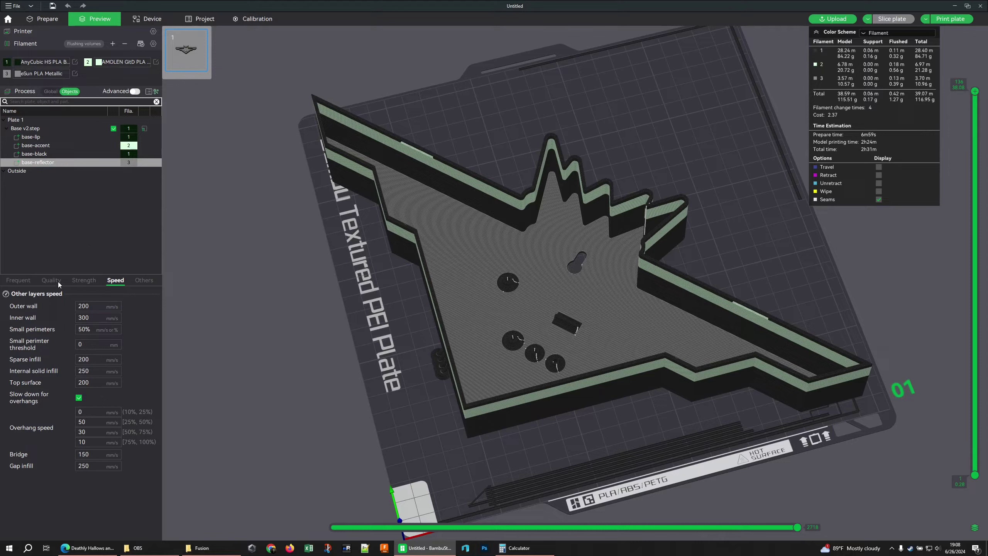
pyautogui.click(71, 279)
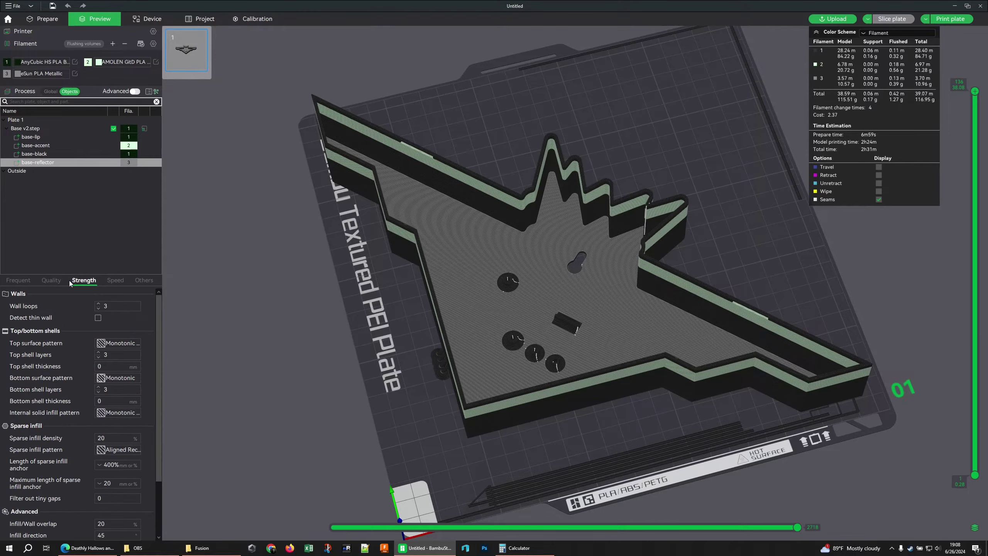
pyautogui.click(121, 283)
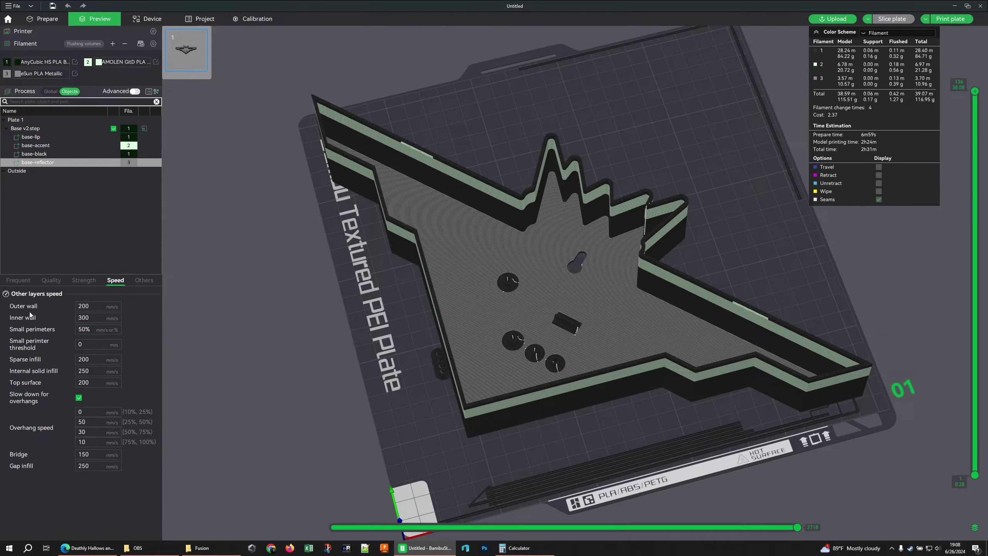
pyautogui.click(82, 382)
pyautogui.write('50')
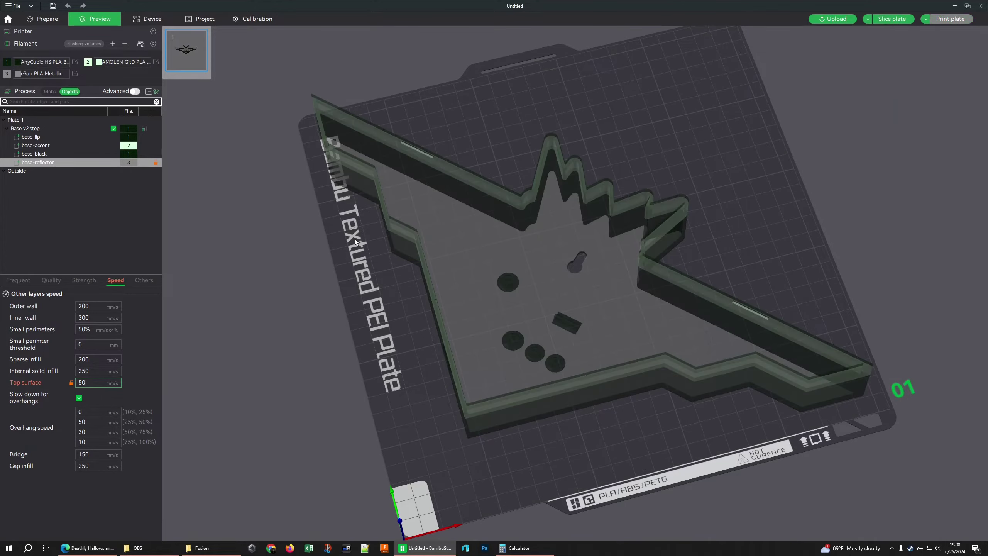
pyautogui.click(905, 23)
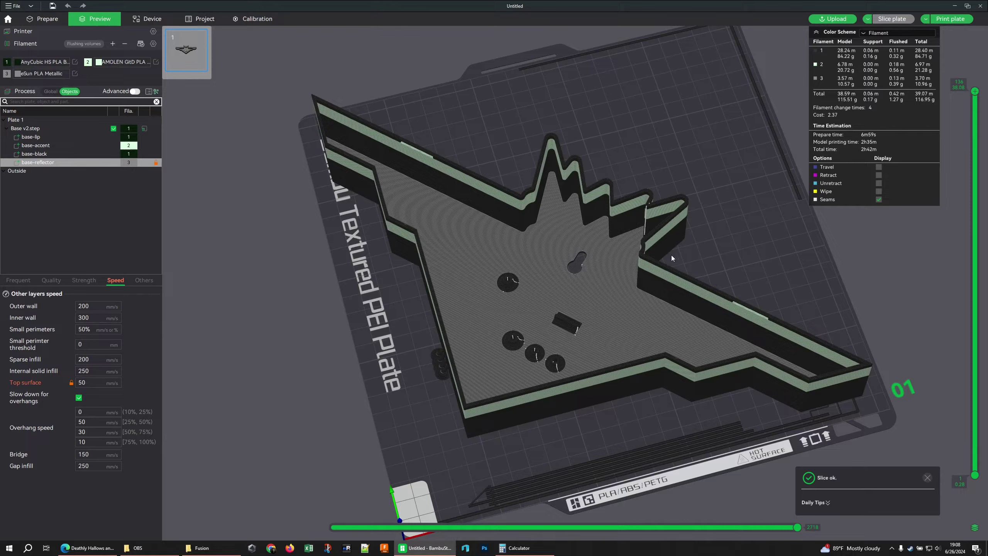
# - Lower the preview to the first few floor layers and examine the base close up
pyautogui.scroll(5, 700, 303)
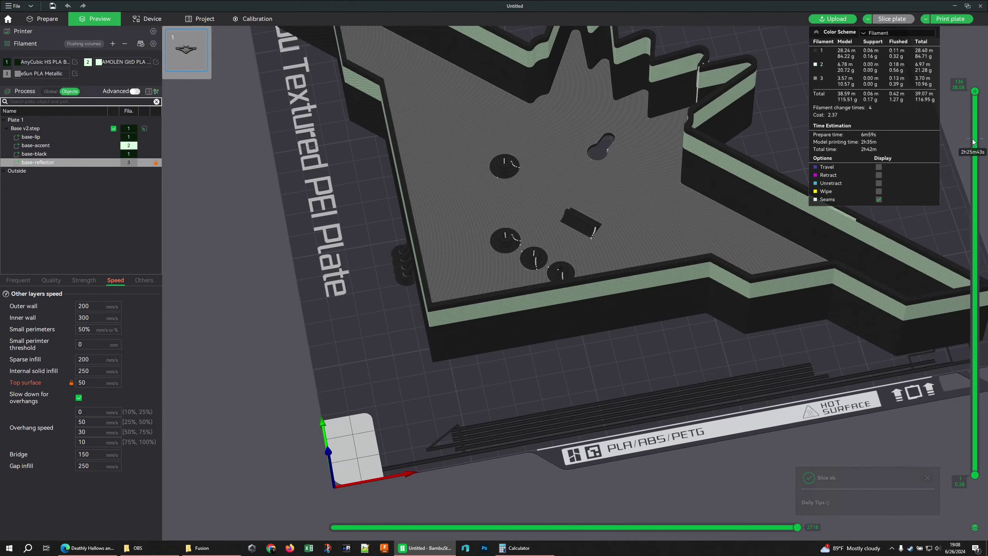
pyautogui.moveTo(978, 93); pyautogui.dragTo(975, 459)
pyautogui.scroll(5, 746, 292)
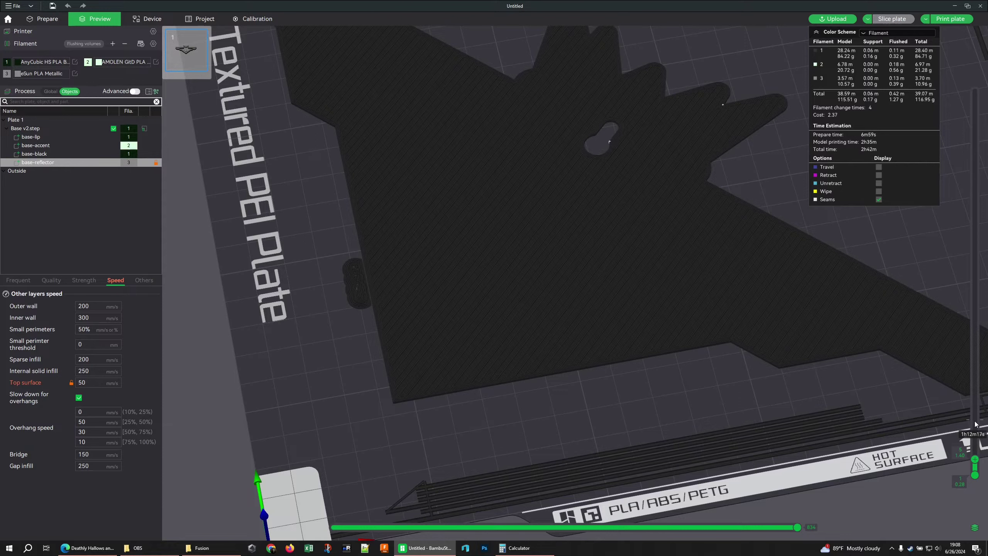
# - Examine the sliced base layer by layer, from the lower floor layers up to the full wall height
pyautogui.scroll(1, 976, 424)
pyautogui.scroll(1, 975, 424)
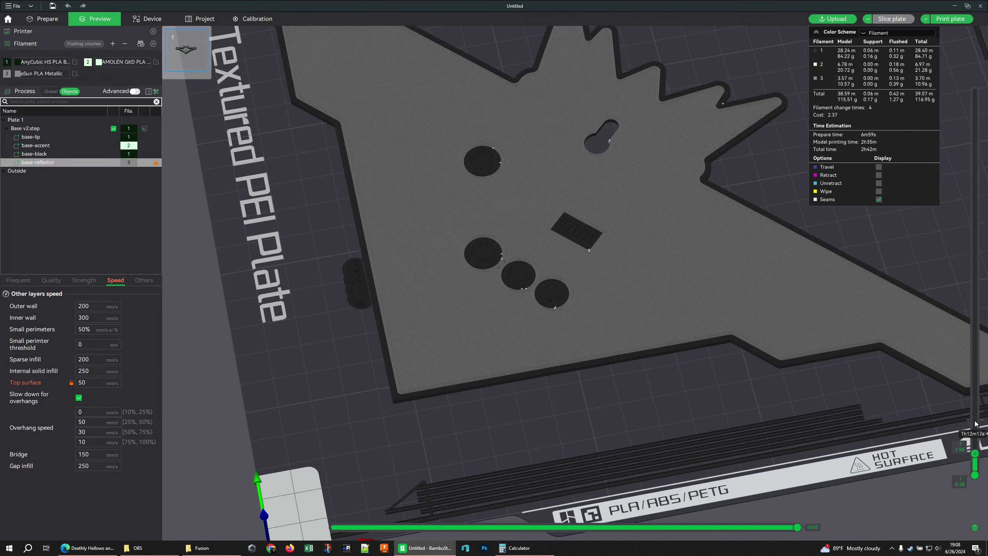
pyautogui.scroll(1, 976, 424)
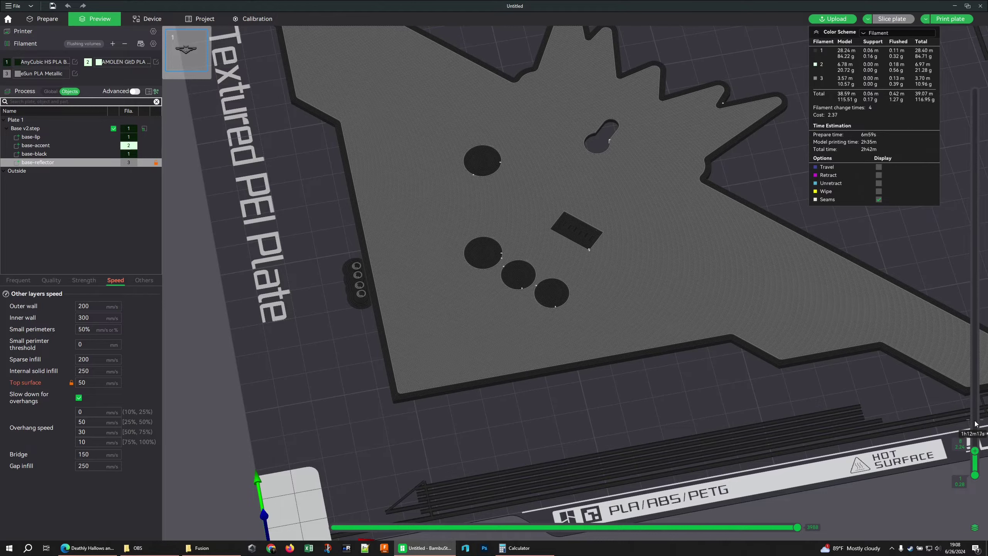
pyautogui.scroll(1, 975, 424)
pyautogui.scroll(3, 975, 424)
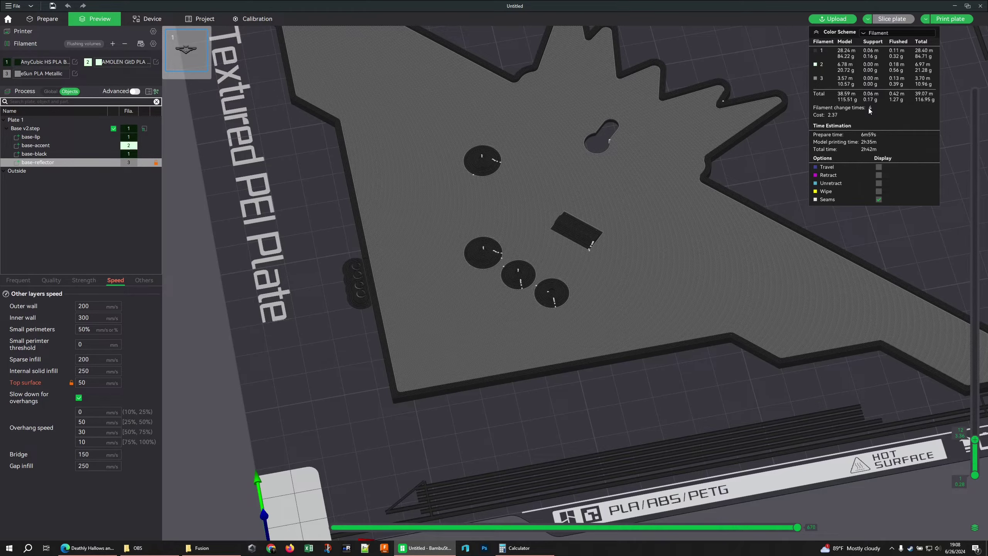
pyautogui.scroll(-5, 784, 241)
pyautogui.scroll(2, 778, 262)
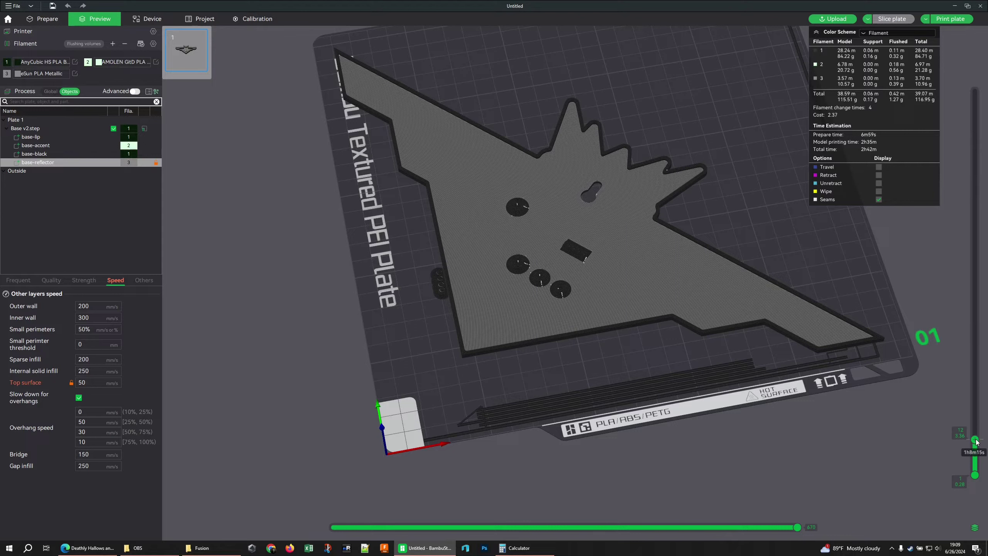
pyautogui.moveTo(975, 439); pyautogui.dragTo(986, 222)
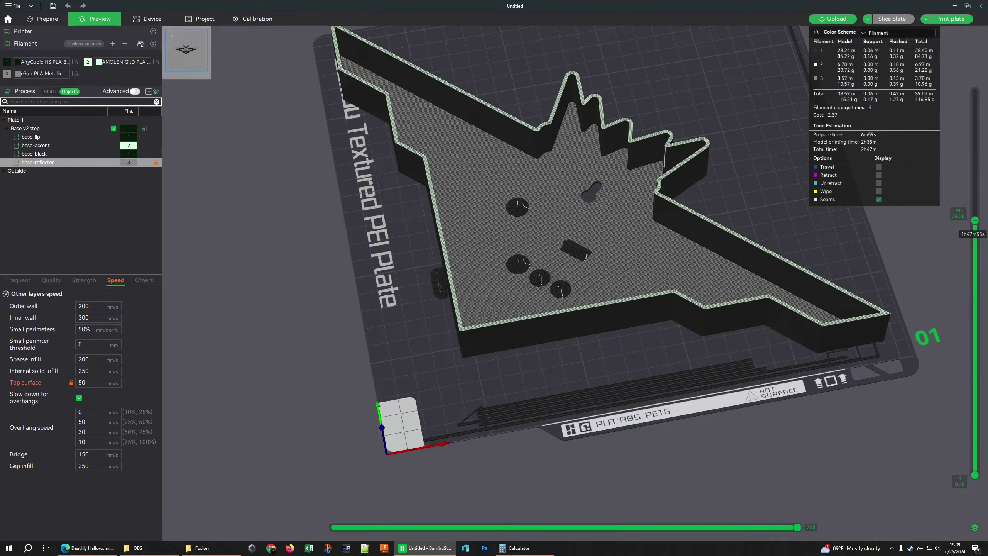
pyautogui.moveTo(987, 187); pyautogui.dragTo(969, 75)
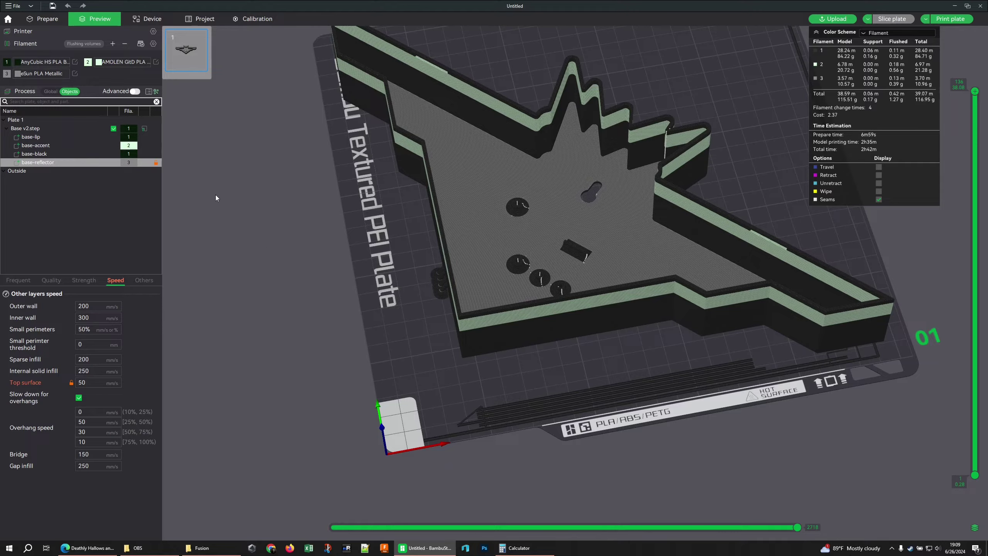
# - Inspect the shallow recess on the inner wall near the rim, with the sliced preview coloured by Line Type
pyautogui.scroll(6, 527, 177)
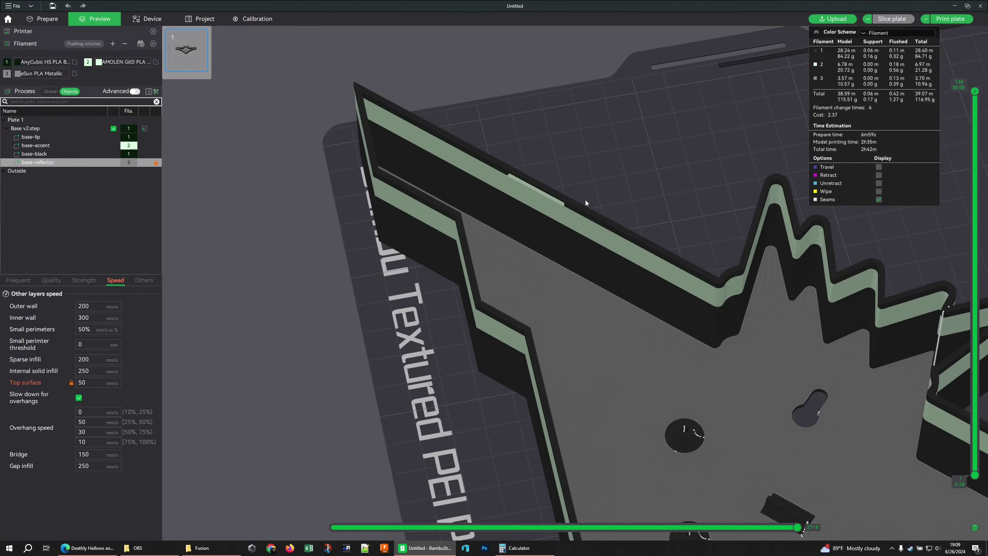
pyautogui.moveTo(585, 199); pyautogui.dragTo(559, 165)
pyautogui.moveTo(523, 209); pyautogui.dragTo(516, 210)
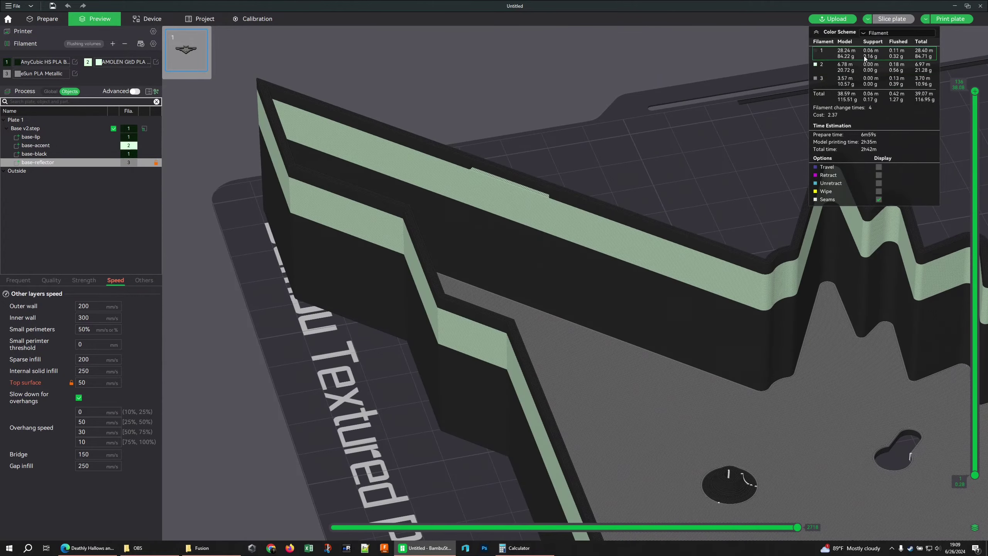
pyautogui.click(876, 34)
pyautogui.click(874, 43)
pyautogui.scroll(5, 595, 303)
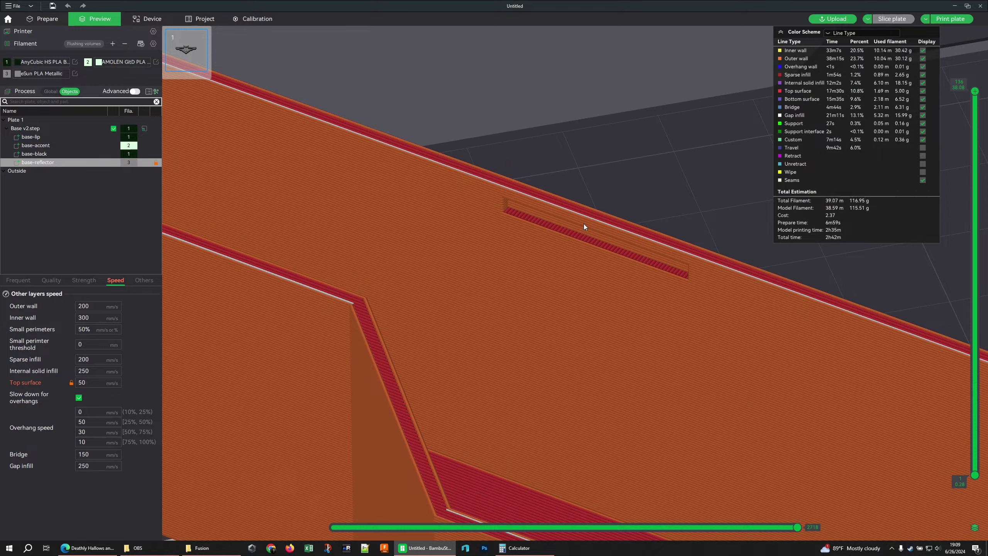
# - Review the quality settings of the base-lip part in the editing view
pyautogui.click(34, 137)
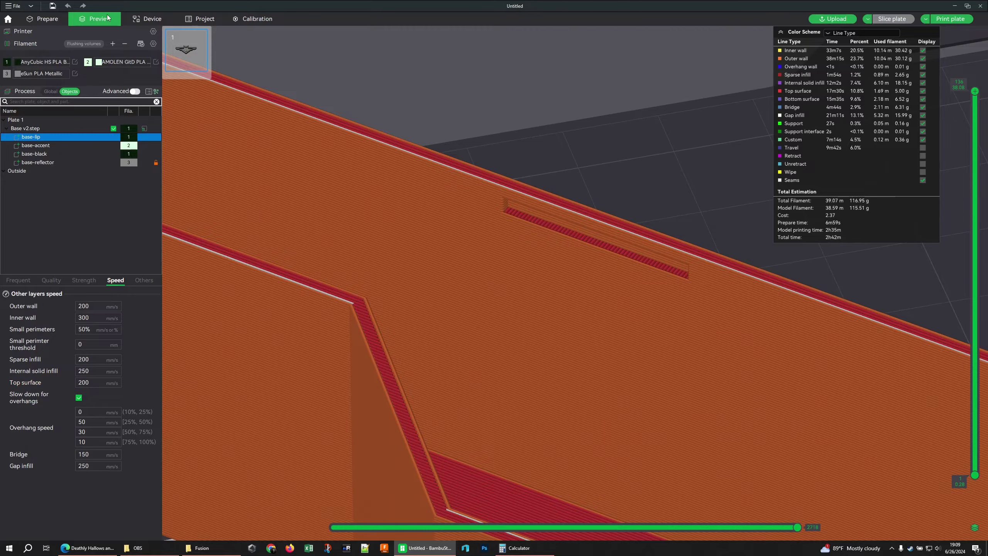
pyautogui.press('Tab')
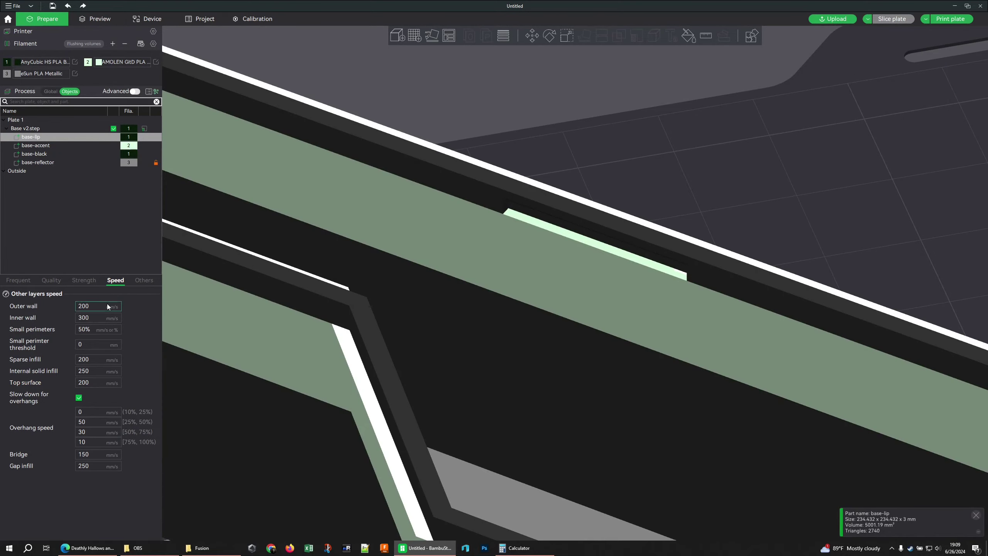
pyautogui.click(49, 280)
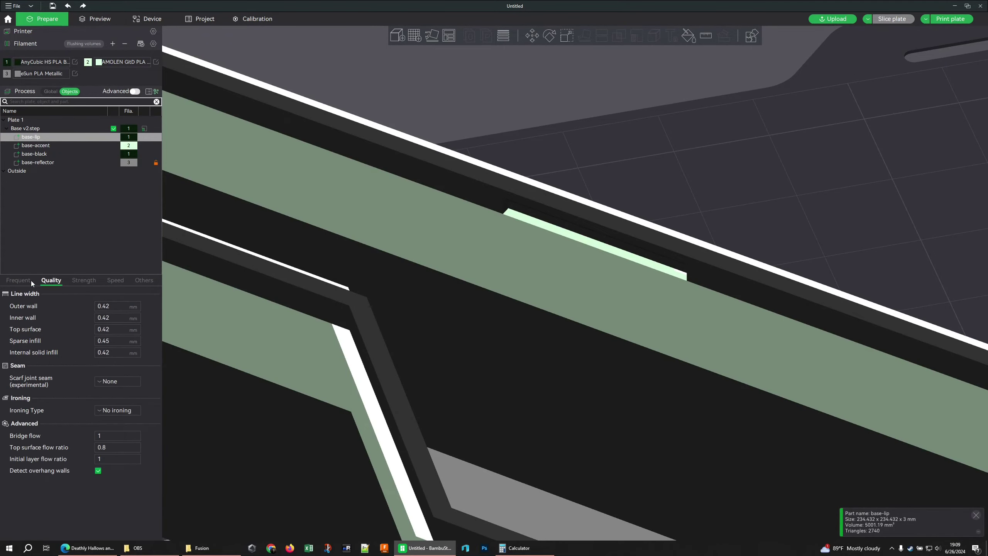
pyautogui.click(31, 282)
pyautogui.click(61, 281)
pyautogui.scroll(-5, 603, 218)
pyautogui.moveTo(596, 222); pyautogui.dragTo(511, 127, button='right')
pyautogui.scroll(-2, 449, 134)
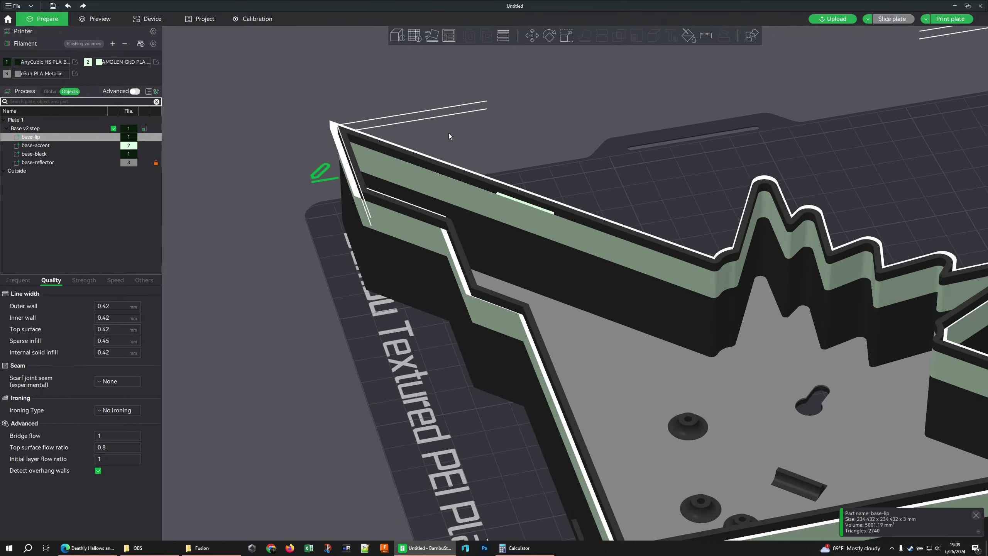
# - Add a height range modifier to Base v2.step and preview the sliced layers around the top of the accent band
pyautogui.rightClick(43, 131)
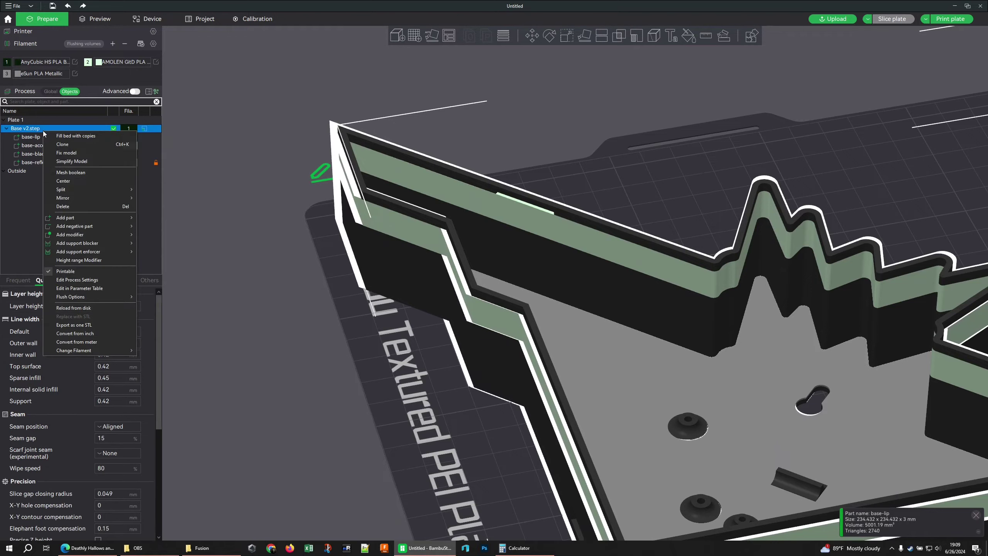
pyautogui.click(97, 259)
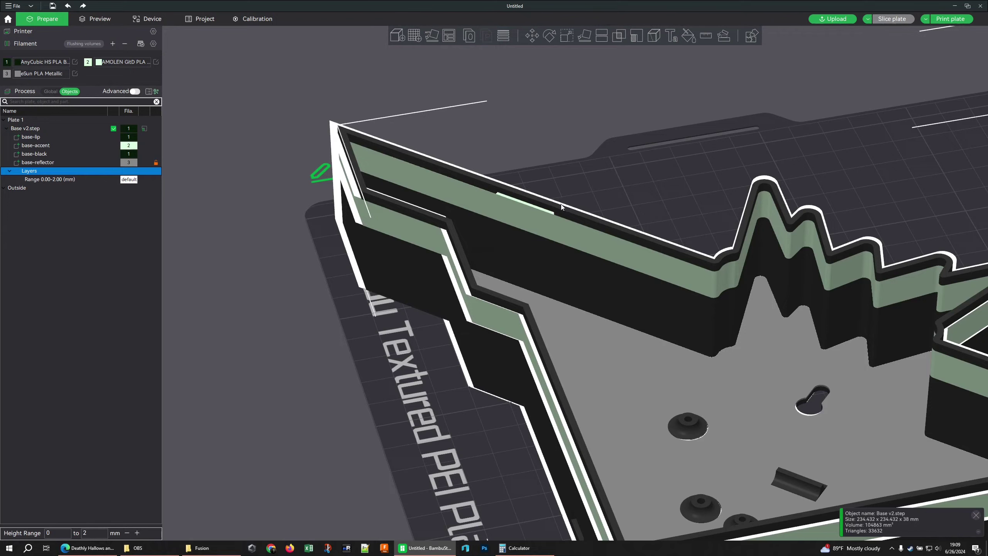
pyautogui.scroll(3, 541, 206)
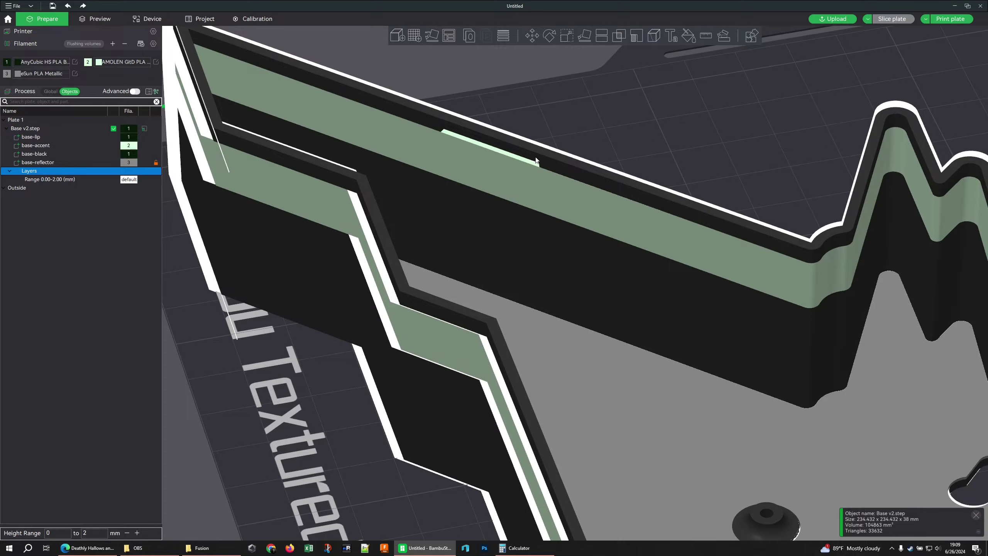
pyautogui.scroll(-5, 338, 168)
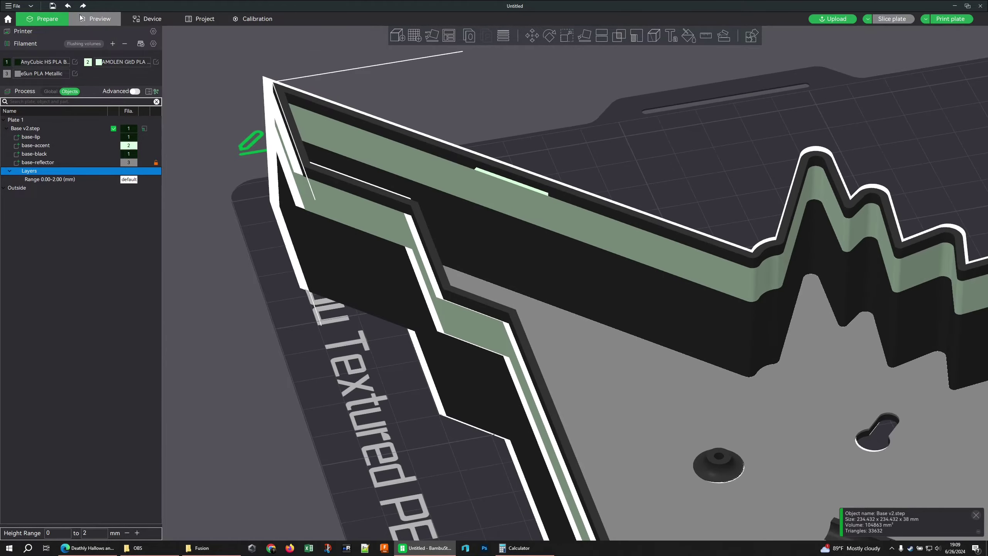
pyautogui.click(91, 18)
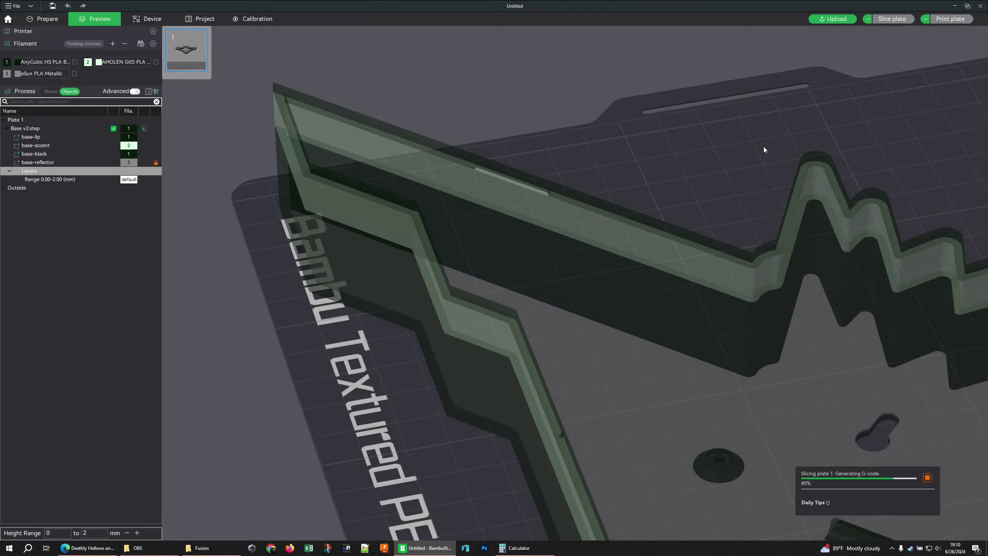
pyautogui.scroll(-11, 972, 94)
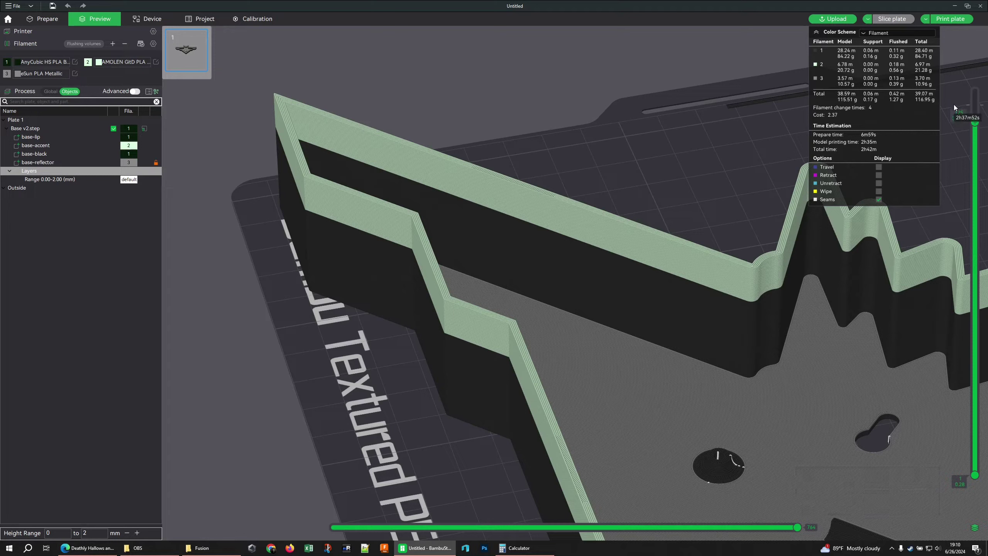
# - Set the modifier's height range to 35–38 mm with a 0.2 mm layer height, and reslice the plate
pyautogui.click(73, 179)
pyautogui.write('35')
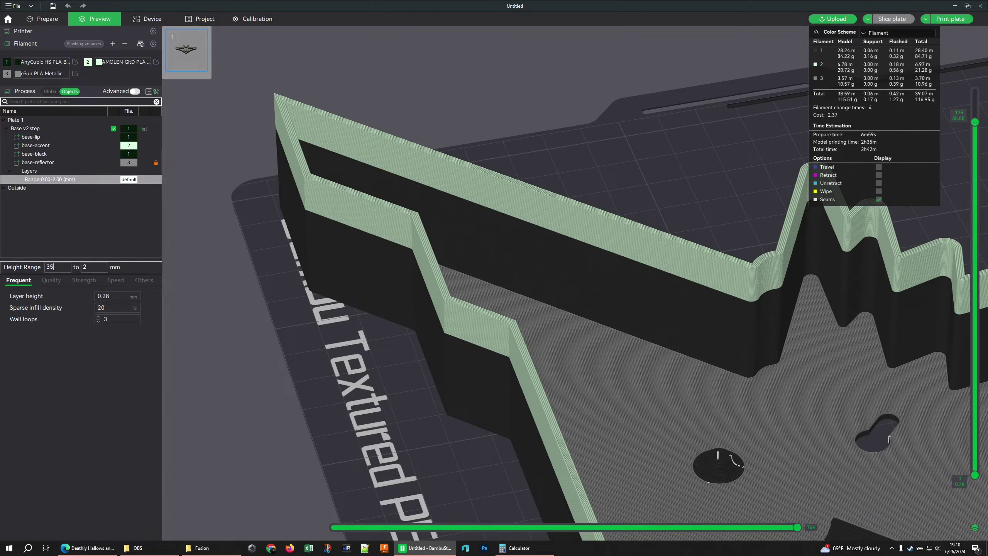
pyautogui.click(97, 268)
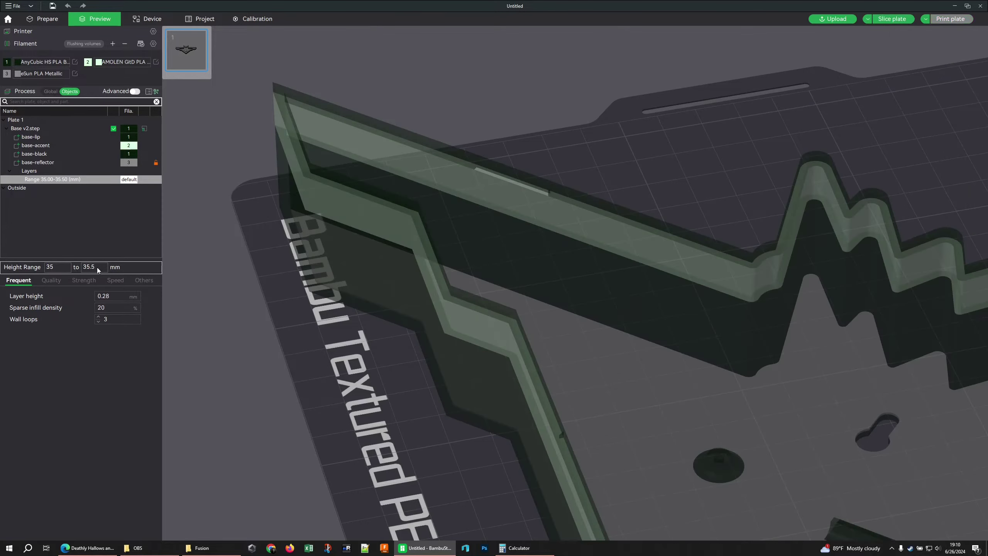
pyautogui.write('38')
pyautogui.press('Return')
pyautogui.press('Return')
pyautogui.click(889, 19)
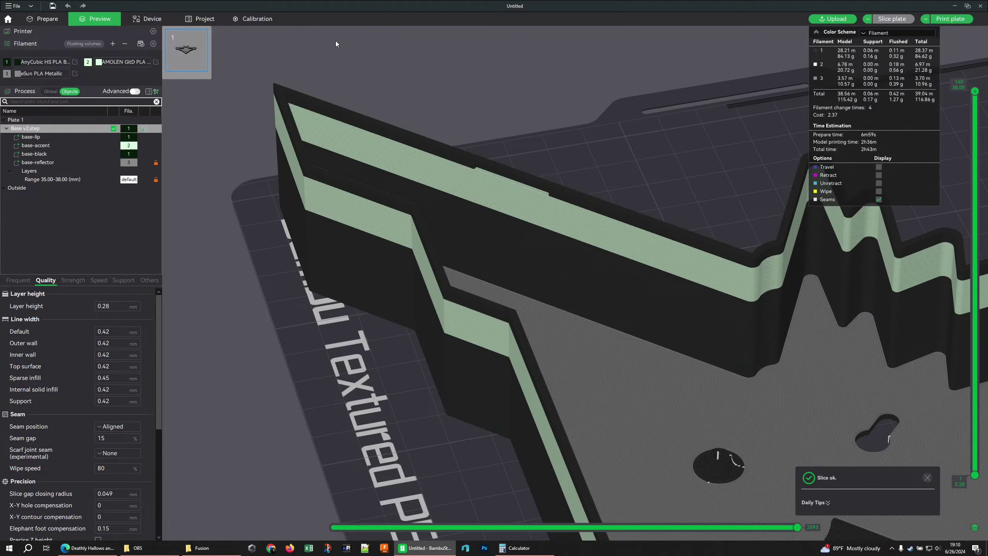
# - Colour the sliced preview by Layer Height and check the layers where the lip meets the wall
pyautogui.click(889, 33)
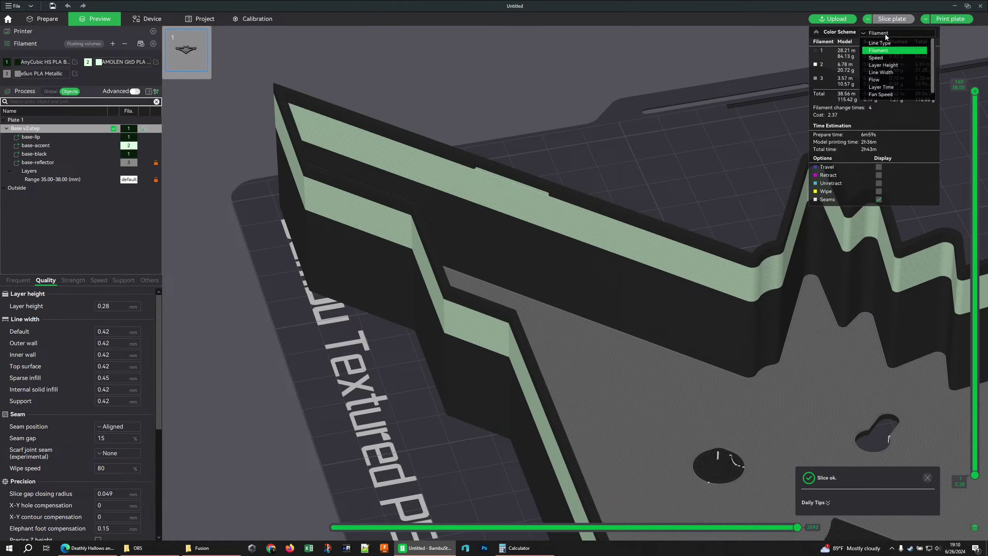
pyautogui.click(890, 66)
pyautogui.scroll(3, 460, 167)
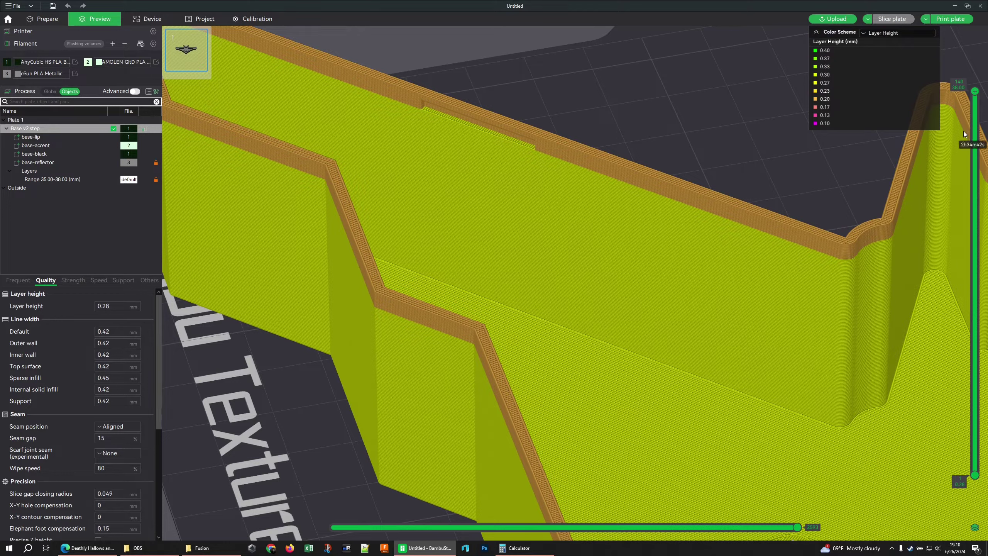
pyautogui.scroll(-13, 965, 134)
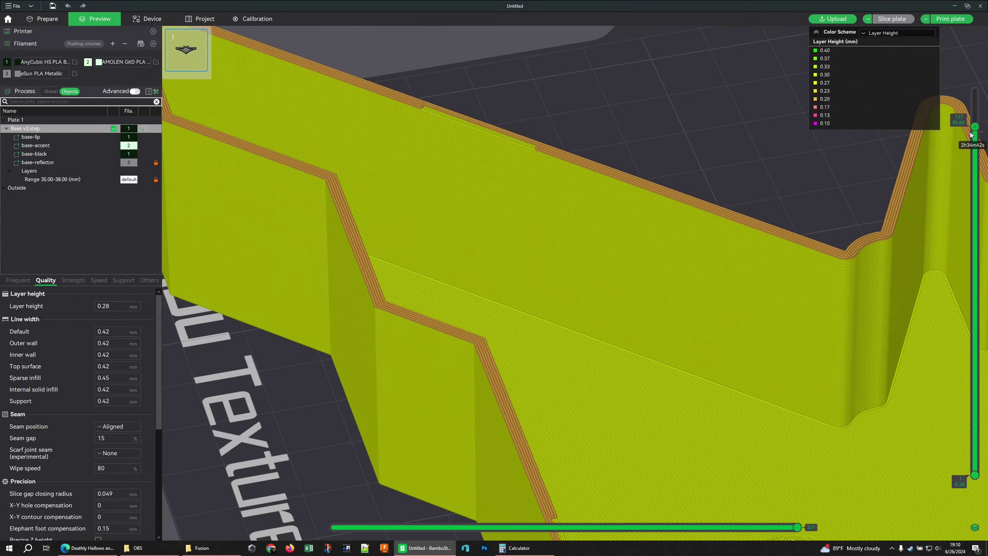
pyautogui.scroll(-2, 970, 134)
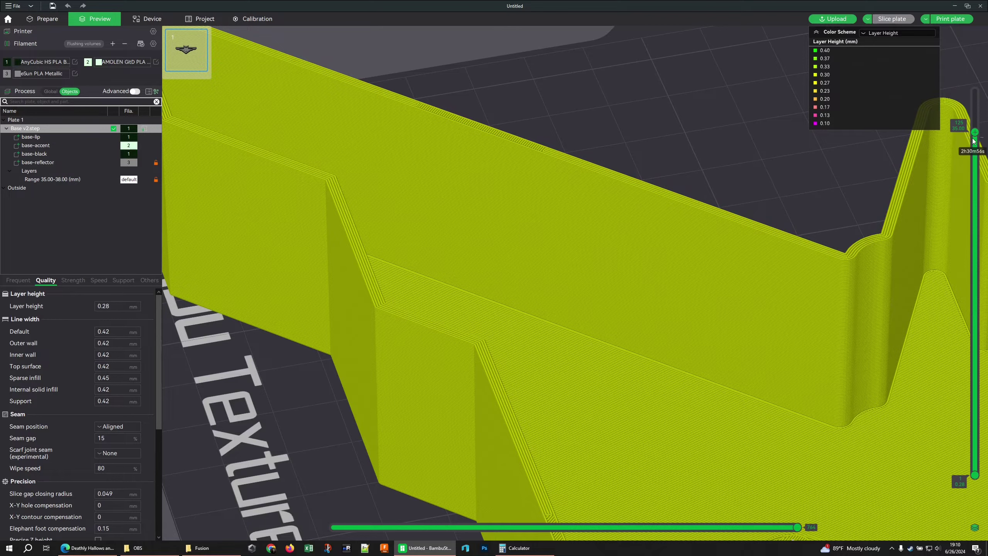
pyautogui.scroll(3, 973, 140)
pyautogui.scroll(12, 974, 140)
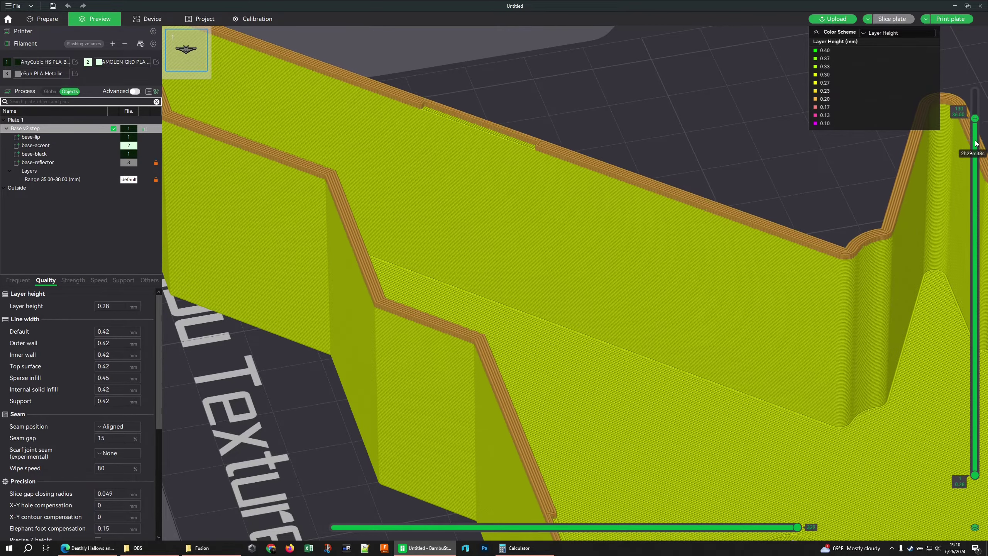
pyautogui.scroll(5, 438, 99)
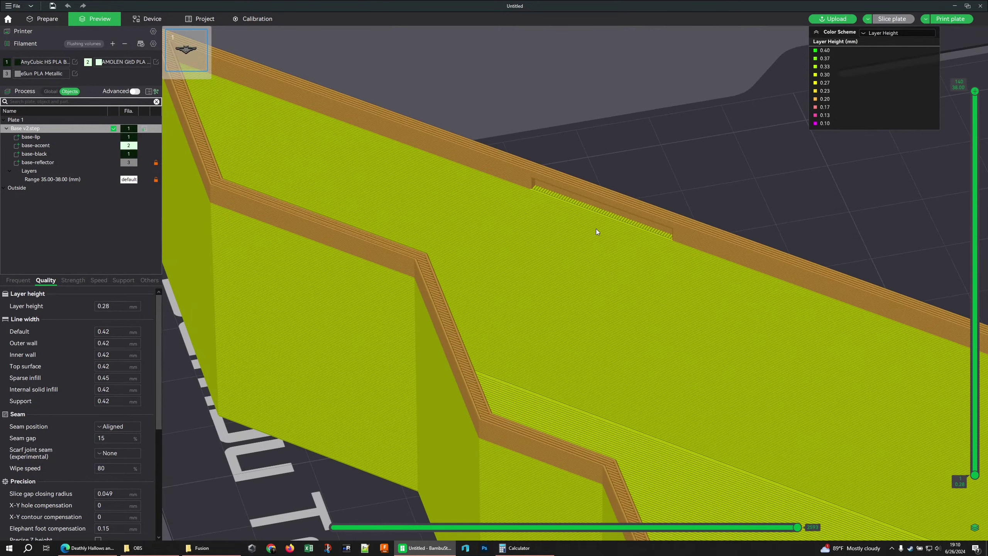
# - Examine the recess in the lip up close, comparing the layers just below it with the full height
pyautogui.scroll(-2, 602, 159)
pyautogui.moveTo(606, 159); pyautogui.dragTo(643, 188)
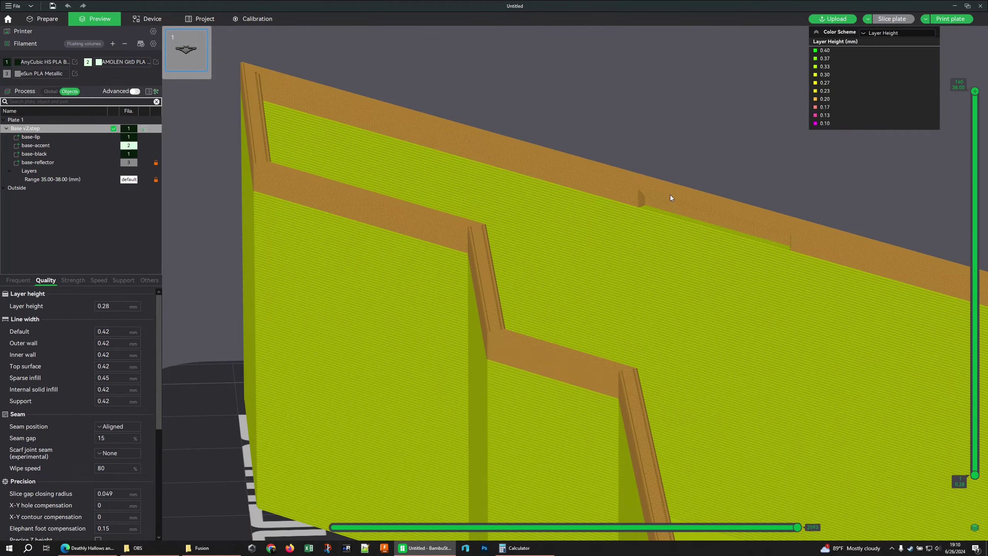
pyautogui.scroll(3, 670, 194)
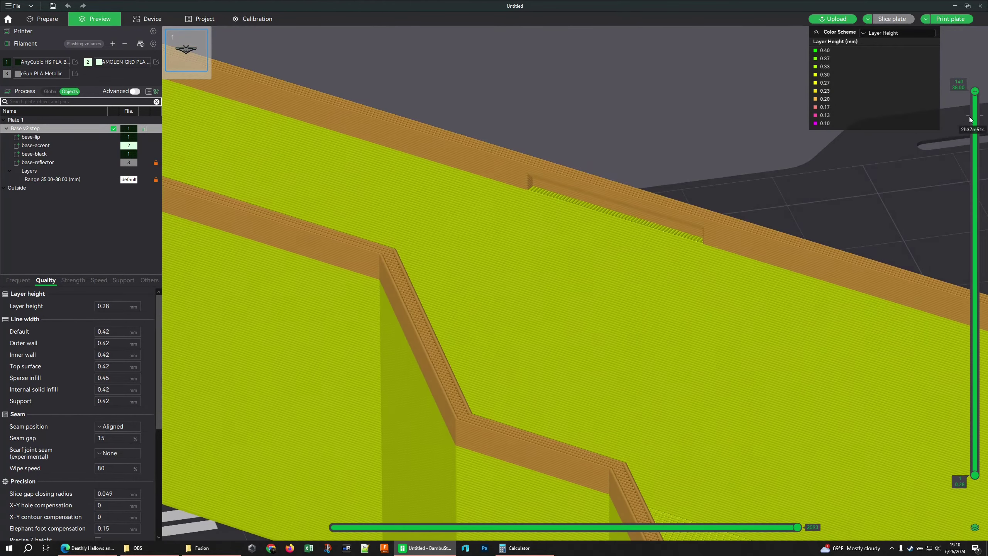
pyautogui.click(973, 124)
pyautogui.scroll(5, 971, 124)
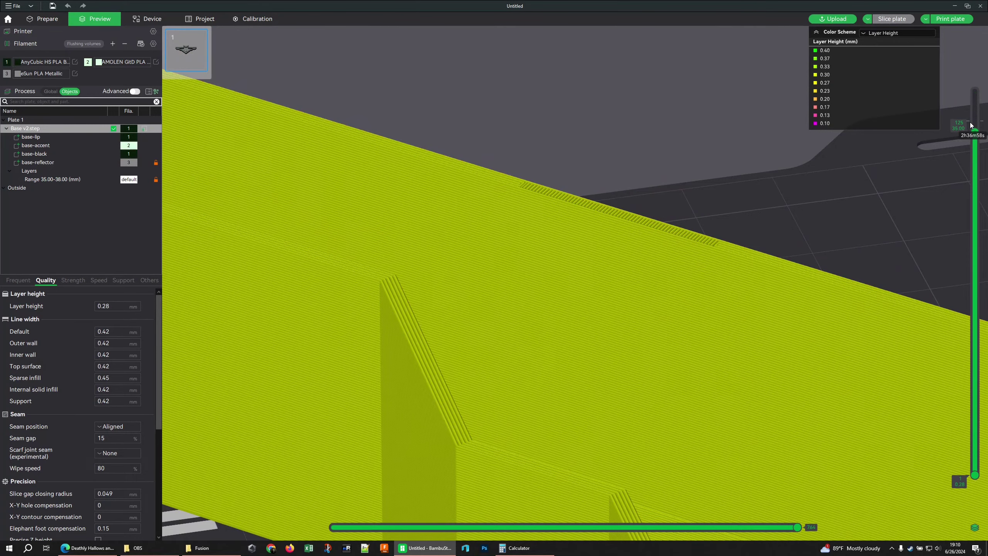
pyautogui.scroll(7, 972, 125)
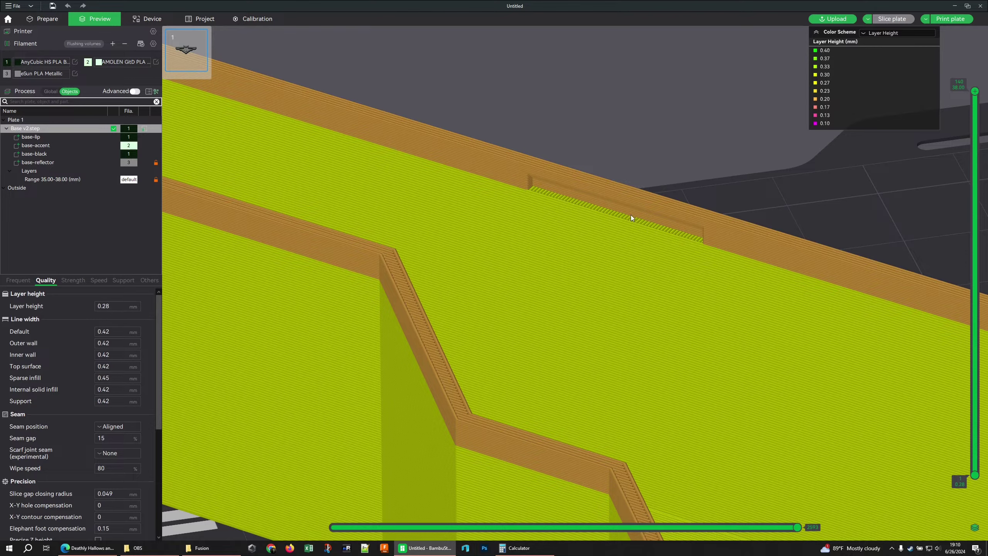
pyautogui.scroll(-10, 602, 203)
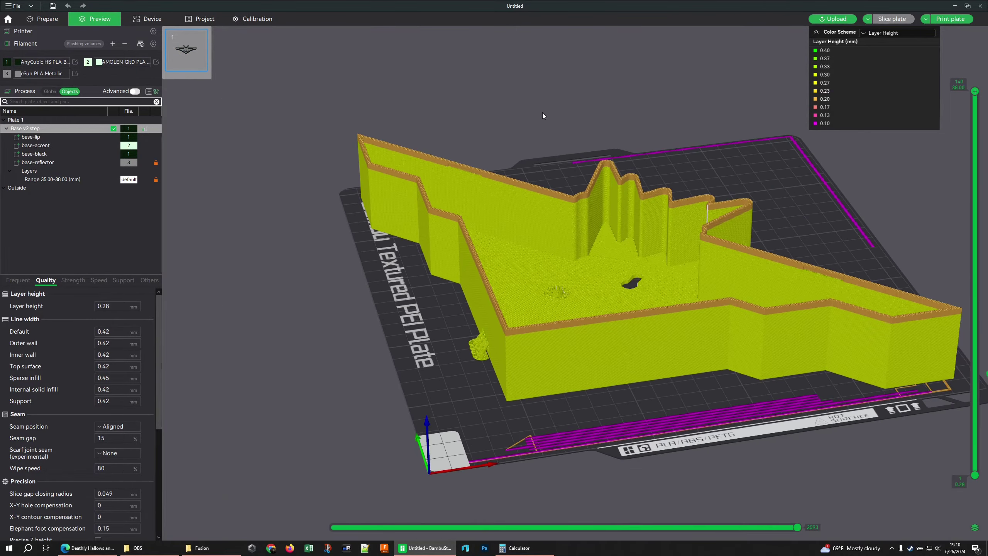
# - Return to the Prepare view and deselect the base to look over the whole plate
pyautogui.moveTo(542, 113); pyautogui.dragTo(538, 126)
pyautogui.click(54, 24)
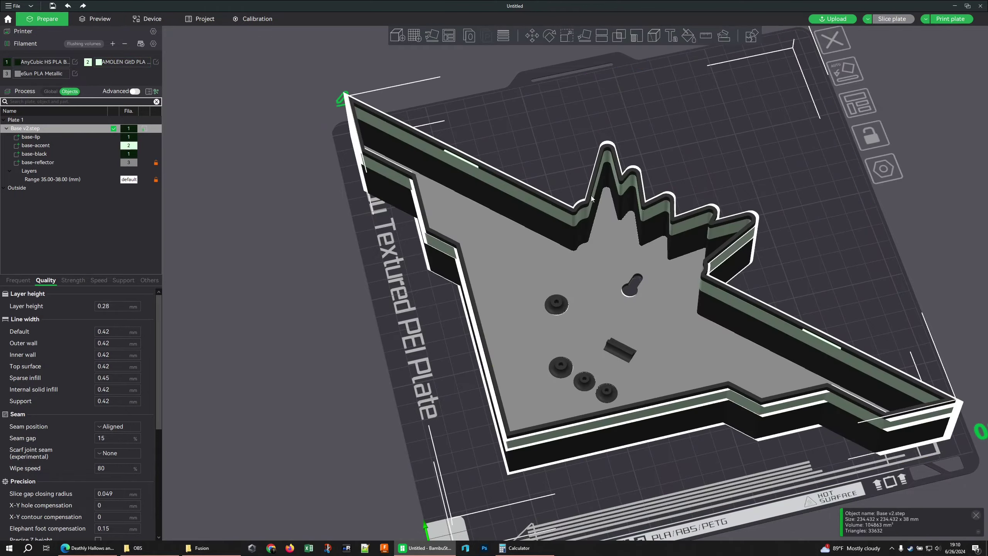
pyautogui.click(685, 167)
pyautogui.scroll(3, 674, 183)
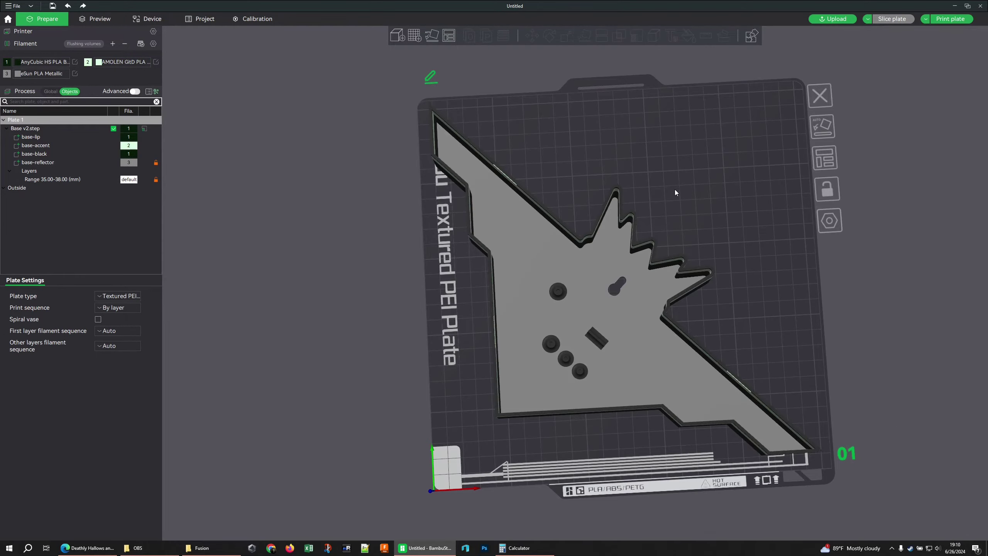
# - Review the settings of the base-reflector part and the 35–38 mm height range, viewing the range from the side and in perspective
pyautogui.moveTo(675, 190); pyautogui.dragTo(540, 187)
pyautogui.moveTo(539, 188); pyautogui.dragTo(514, 191, button='middle')
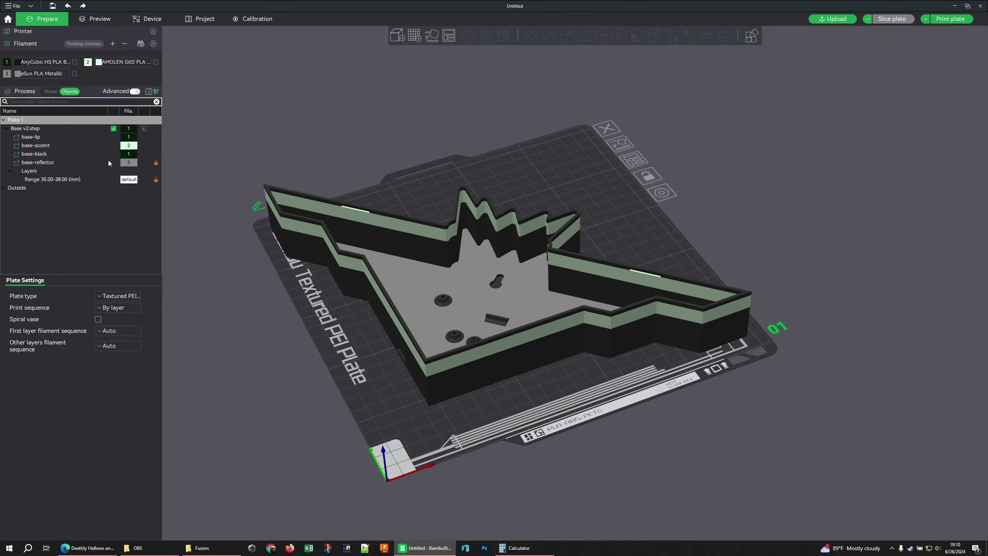
pyautogui.click(48, 163)
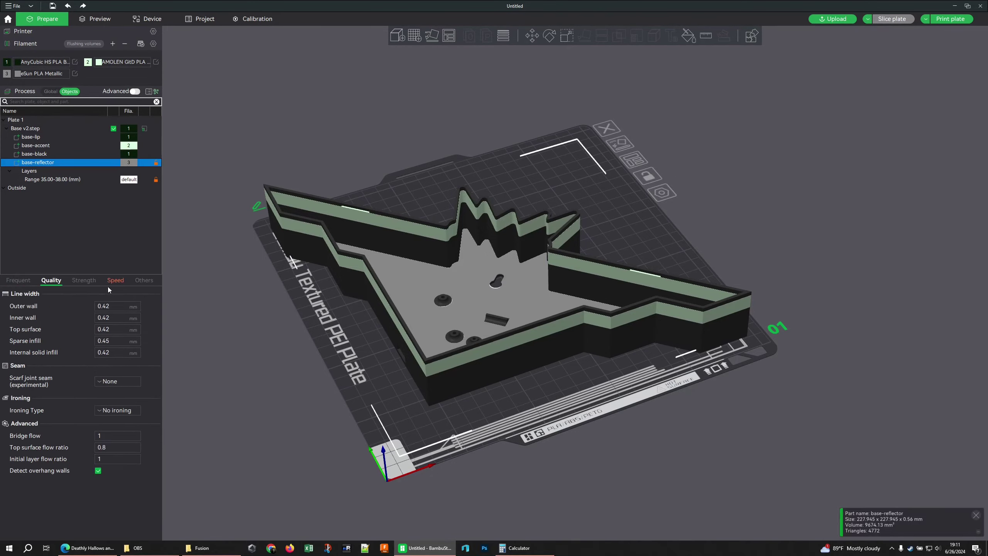
pyautogui.click(66, 179)
pyautogui.press('3')
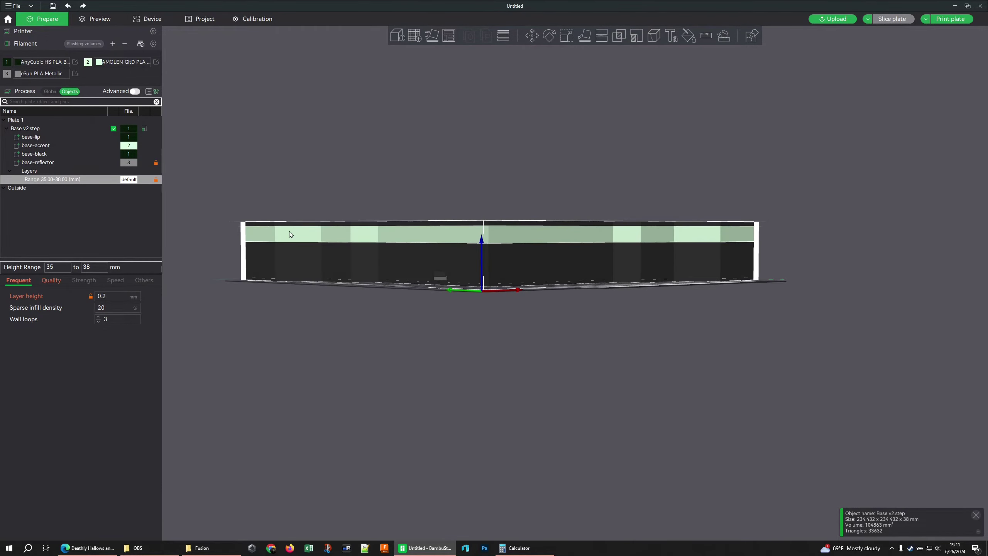
pyautogui.press('0')
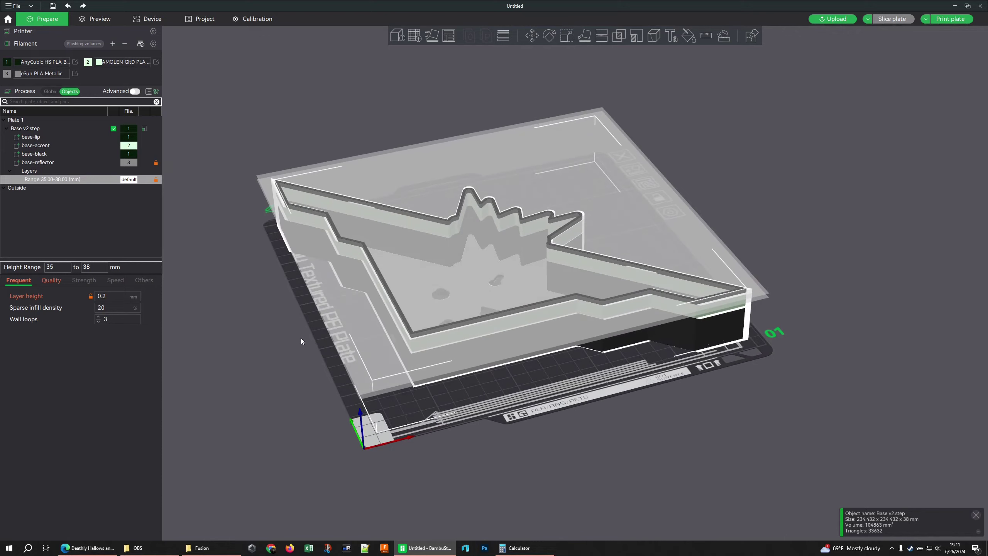
pyautogui.click(299, 340)
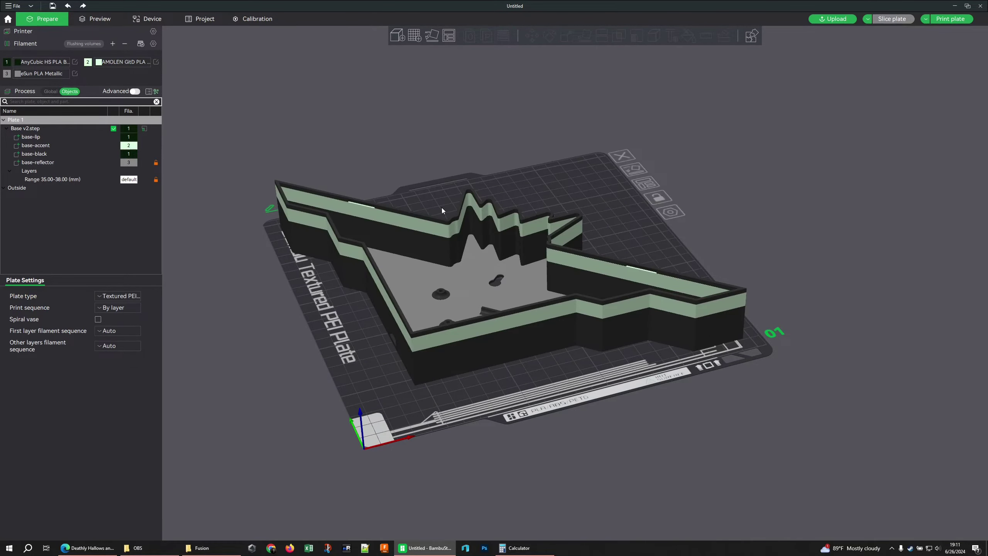
# - Review the global Quality and Strength settings of the Rev's PLA Light Box BASE process
pyautogui.click(49, 91)
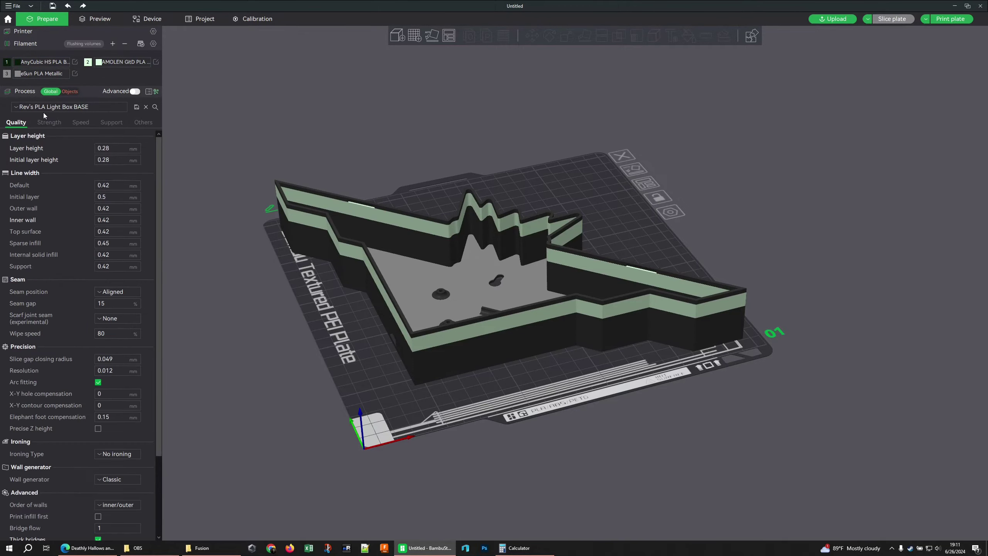
pyautogui.scroll(-2, 55, 479)
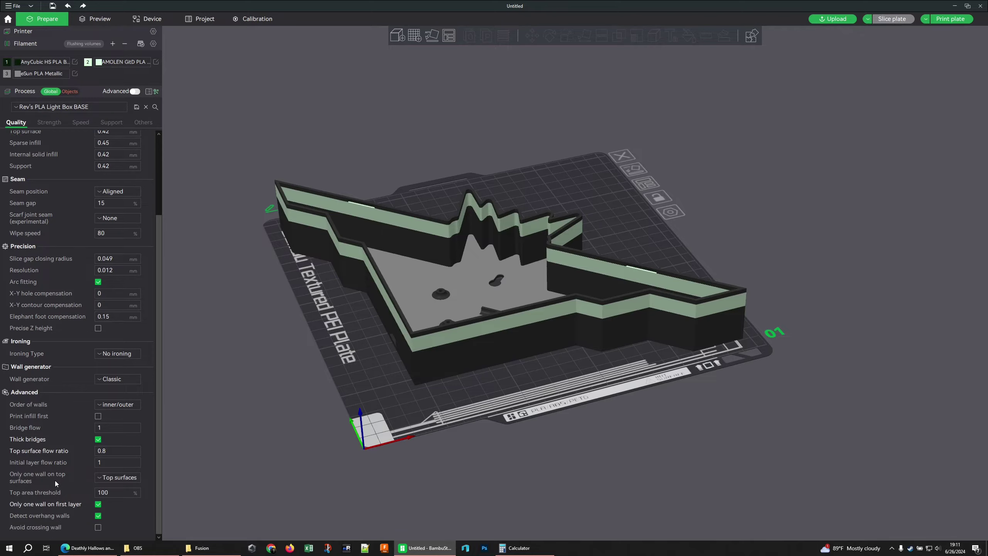
pyautogui.scroll(2, 53, 428)
pyautogui.moveTo(334, 65); pyautogui.dragTo(364, 125)
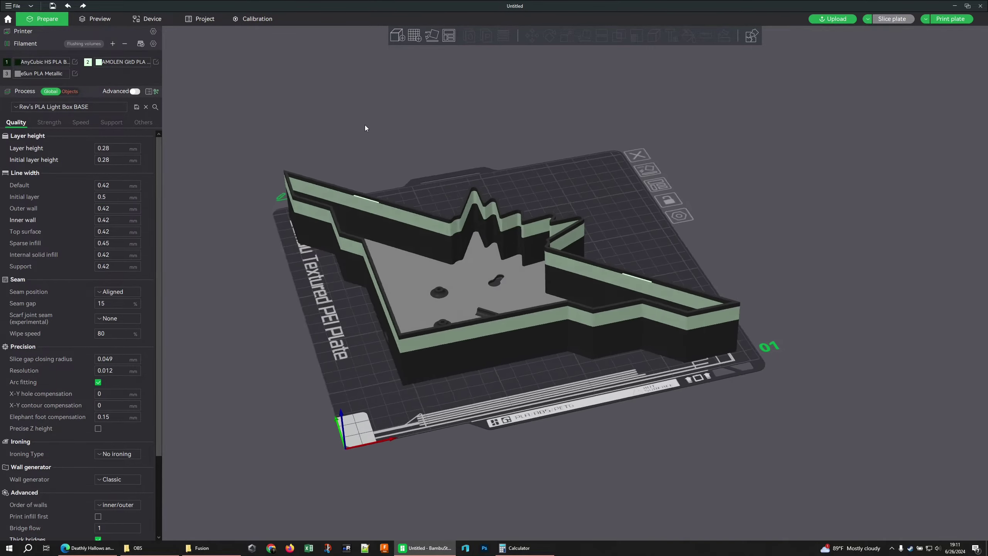
pyautogui.scroll(5, 362, 132)
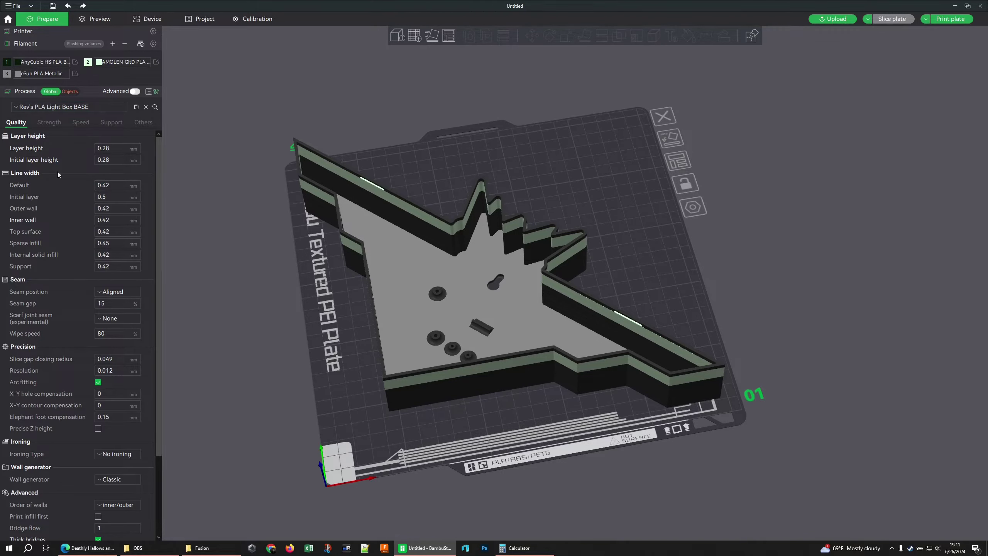
pyautogui.click(49, 122)
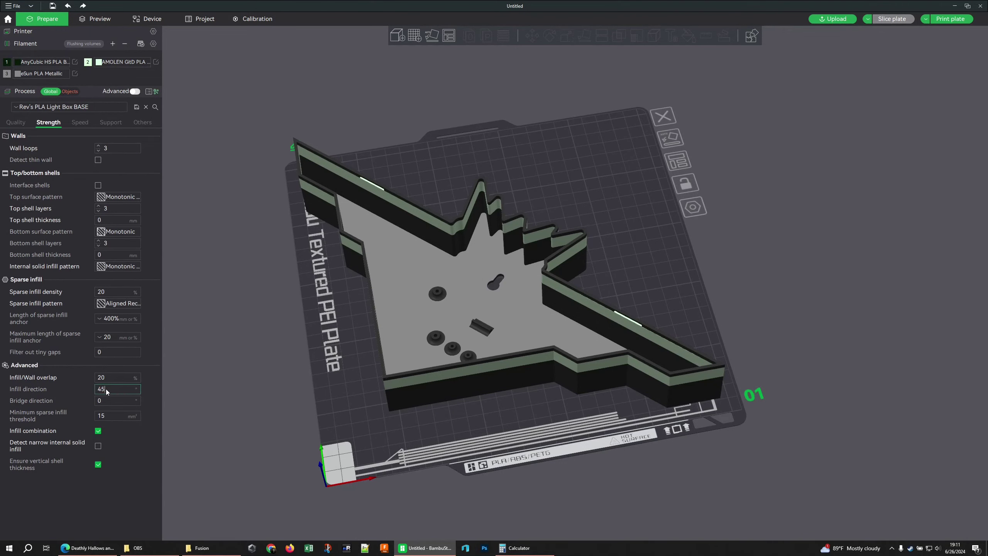
# - Check the per-part speed overrides of base-reflector and select base-accent for comparison, finishing with nothing selected
pyautogui.click(75, 91)
pyautogui.click(76, 163)
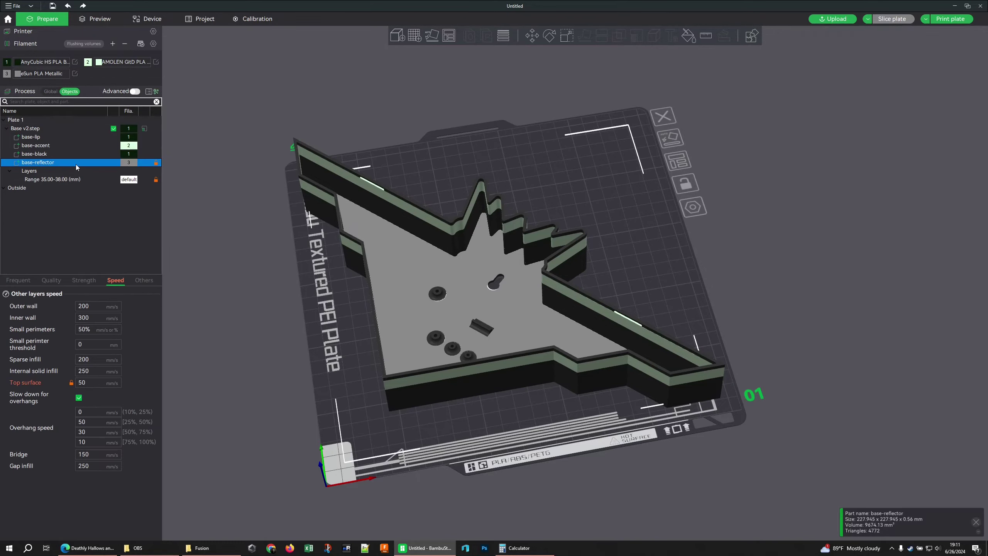
pyautogui.click(91, 145)
pyautogui.click(278, 291)
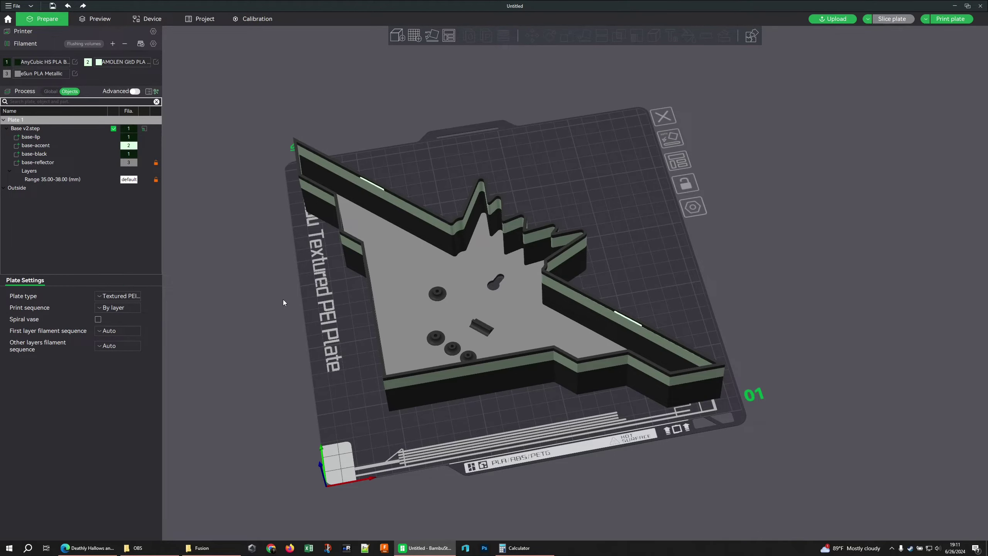
pyautogui.moveTo(390, 144); pyautogui.dragTo(392, 155)
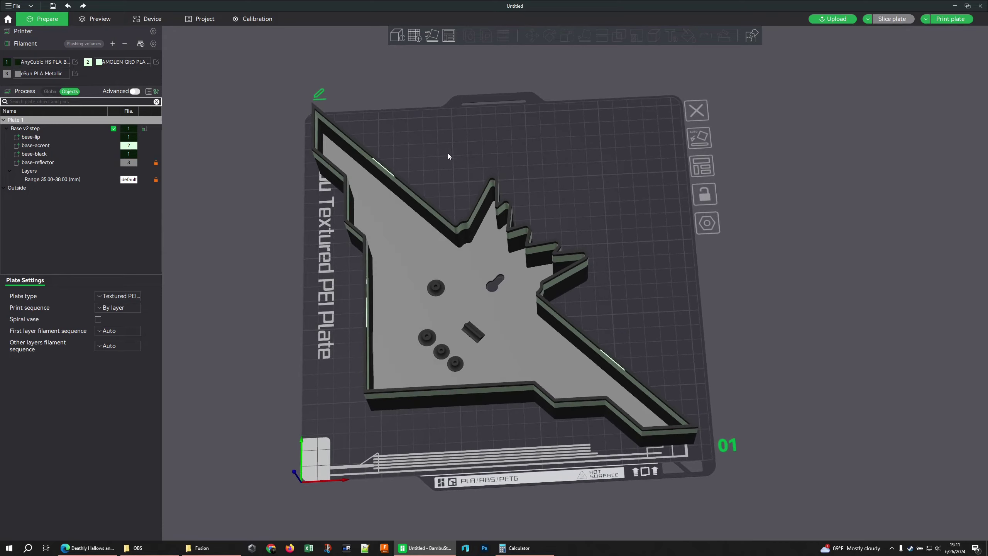
pyautogui.moveTo(452, 152); pyautogui.dragTo(674, 171)
pyautogui.press('1')
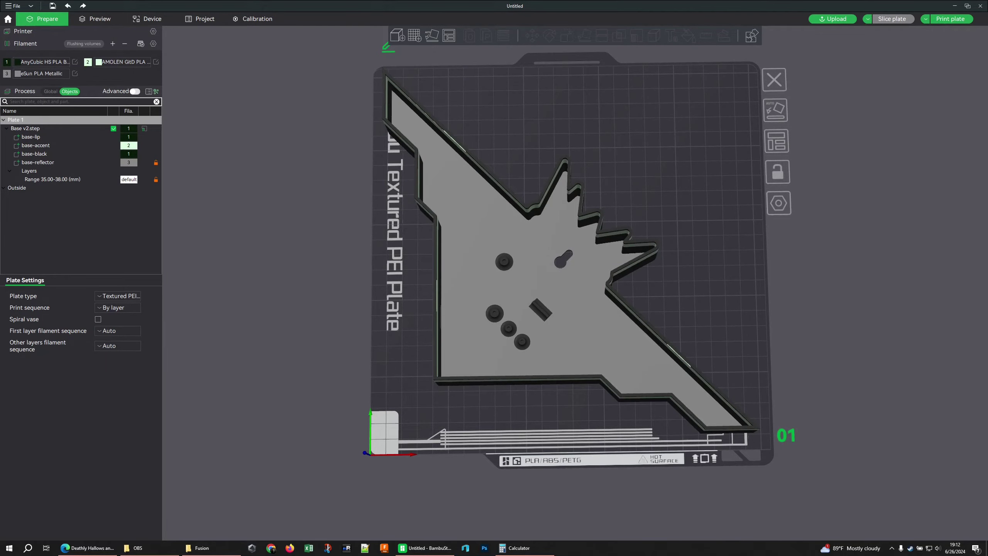
pyautogui.moveTo(805, 134); pyautogui.dragTo(829, 136)
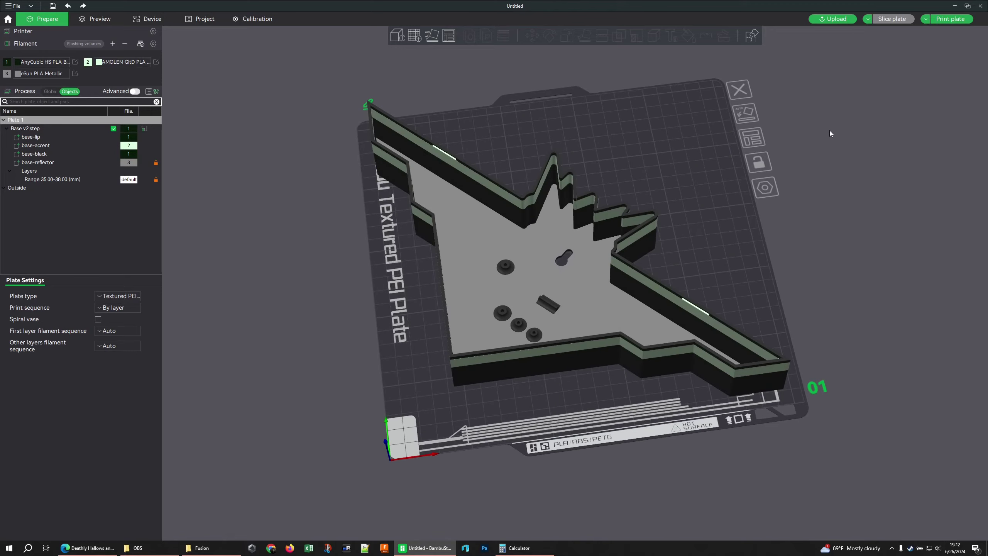
# - Prepare the plate's print job, mapping the black filament to AMS slot A2, the glow accent to B1 and the metallic filament to A4
pyautogui.click(951, 19)
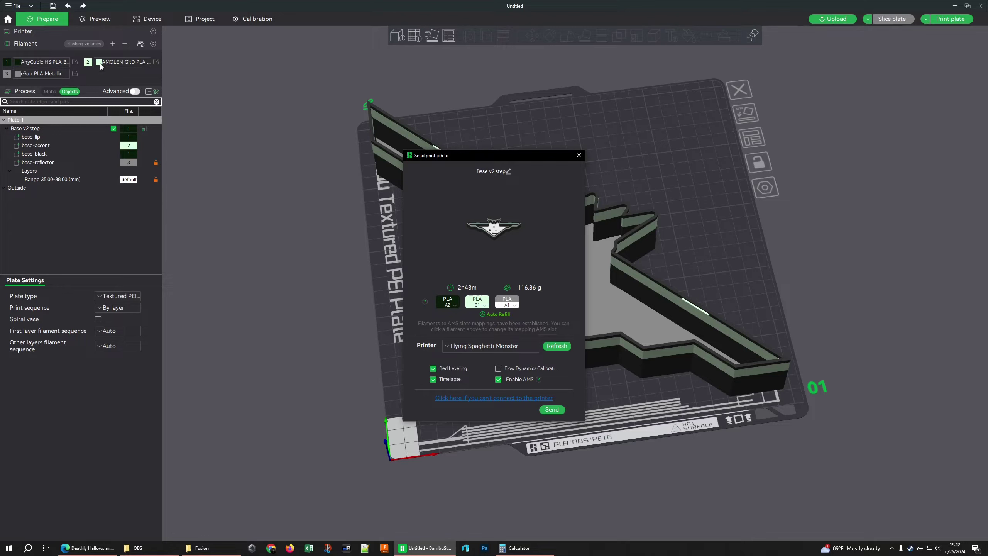
pyautogui.moveTo(478, 160); pyautogui.dragTo(595, 81)
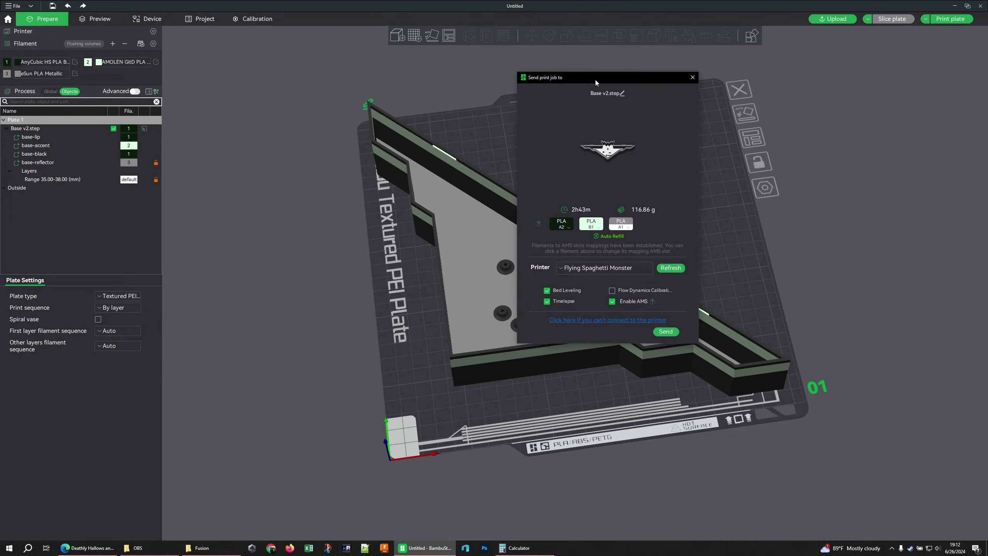
pyautogui.click(569, 227)
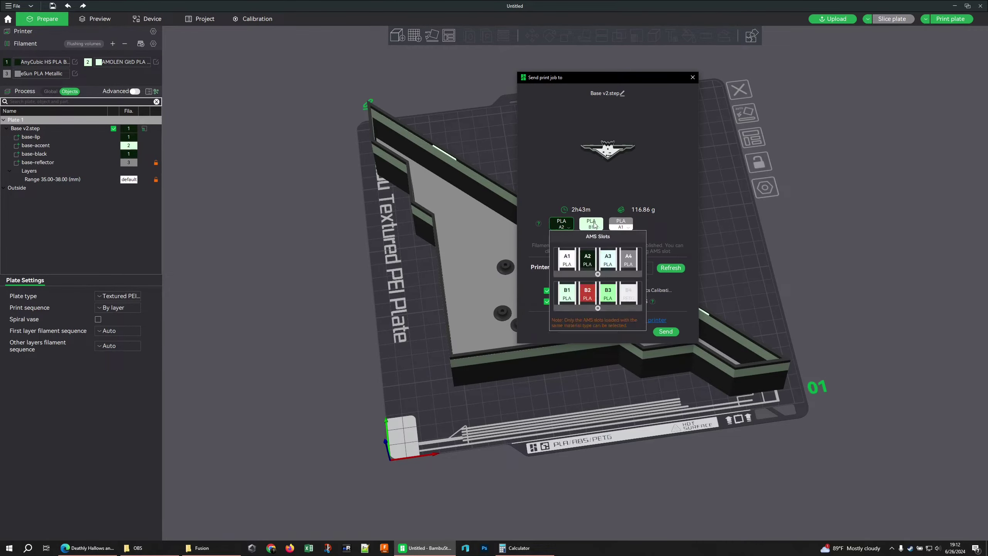
pyautogui.click(588, 260)
pyautogui.click(599, 226)
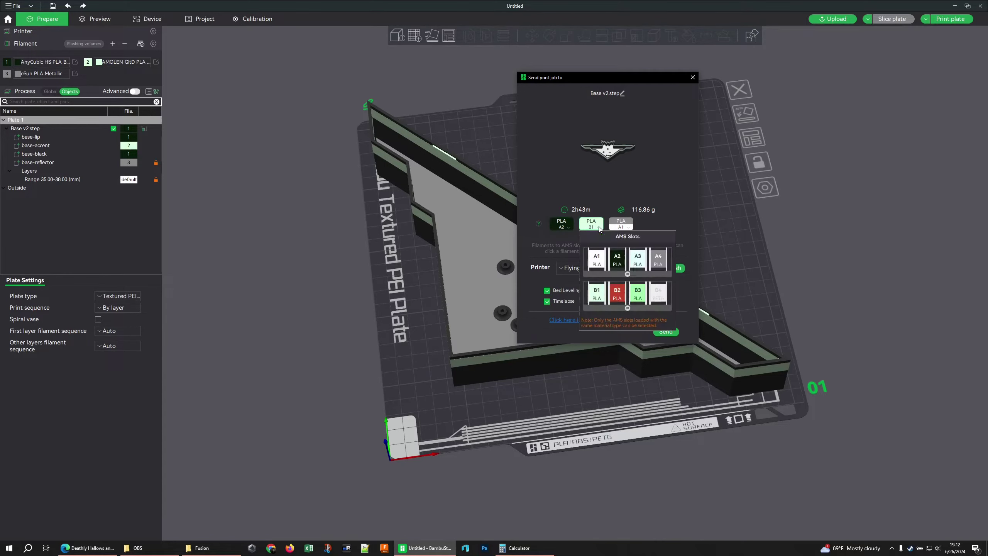
pyautogui.click(596, 292)
pyautogui.click(621, 224)
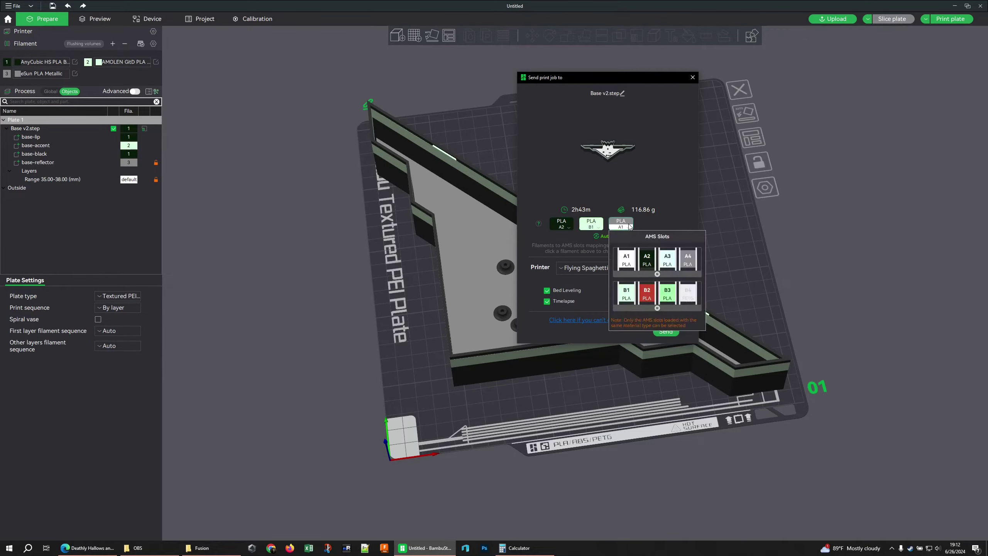
pyautogui.click(687, 259)
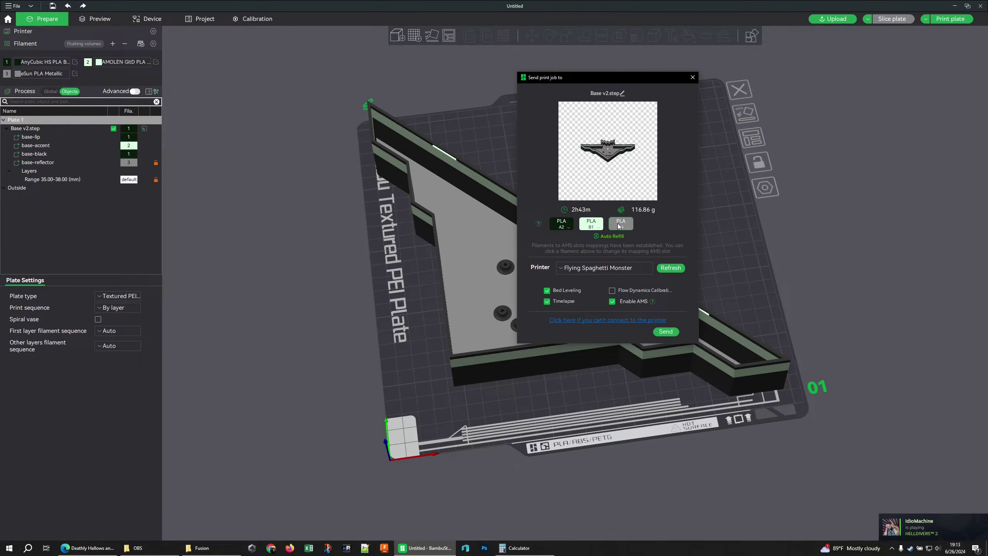
# - Reselect AMS slot A2 for the black filament and send the job to the Flying Spaghetti Monster printer
pyautogui.click(564, 227)
pyautogui.click(585, 253)
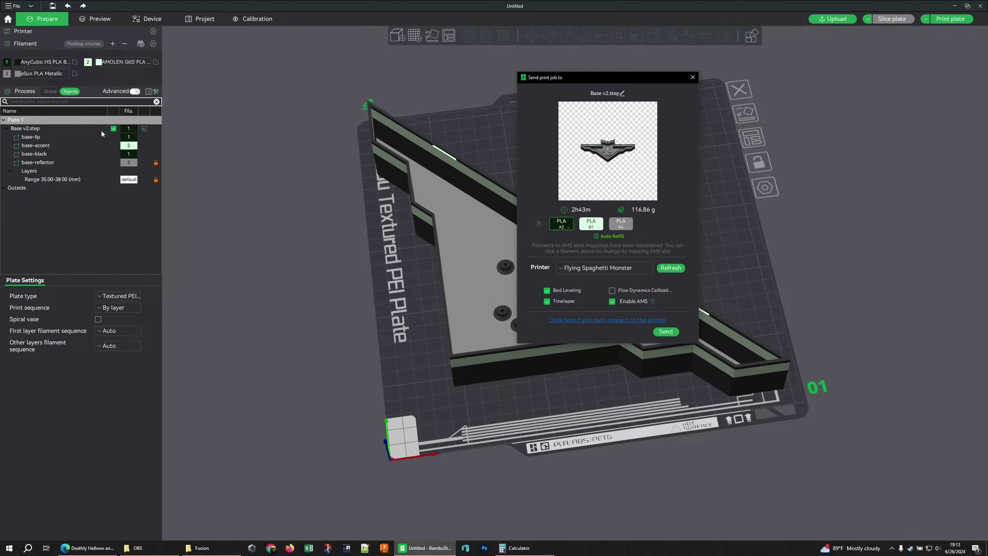
pyautogui.click(666, 331)
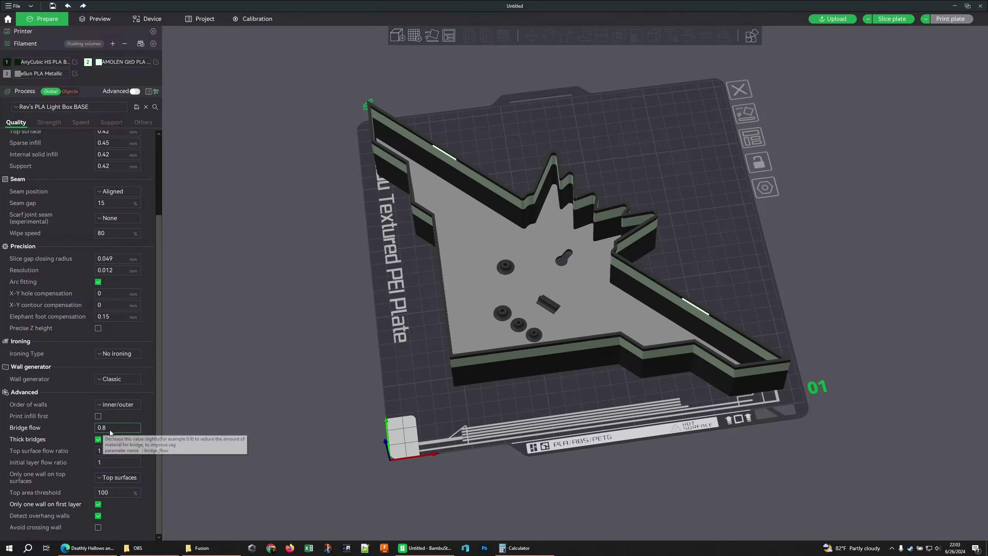
# - Check the top surface flow ratio and bridge flow, and save the project as Helldivers Base in the helldivers folder
pyautogui.click(103, 452)
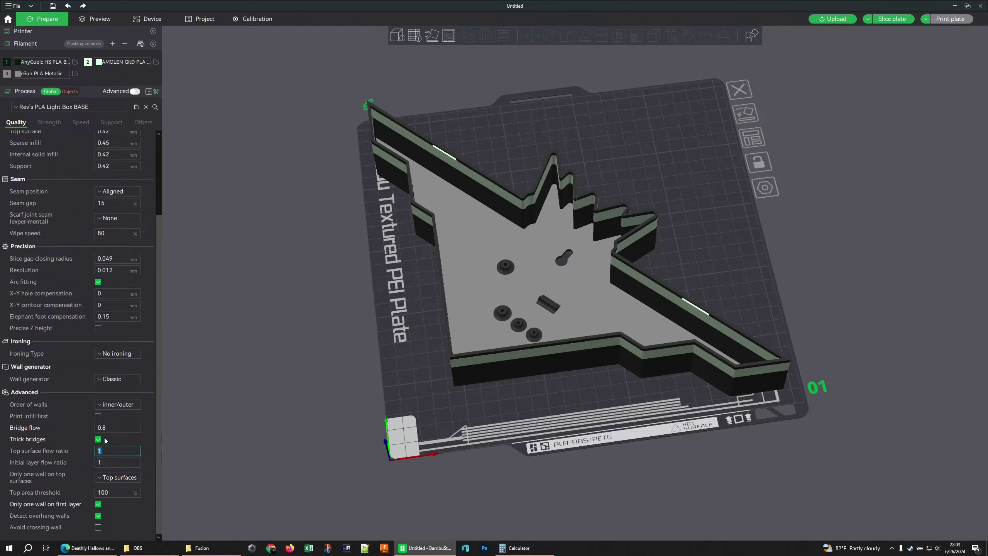
pyautogui.doubleClick(109, 429)
pyautogui.click(17, 8)
pyautogui.click(39, 52)
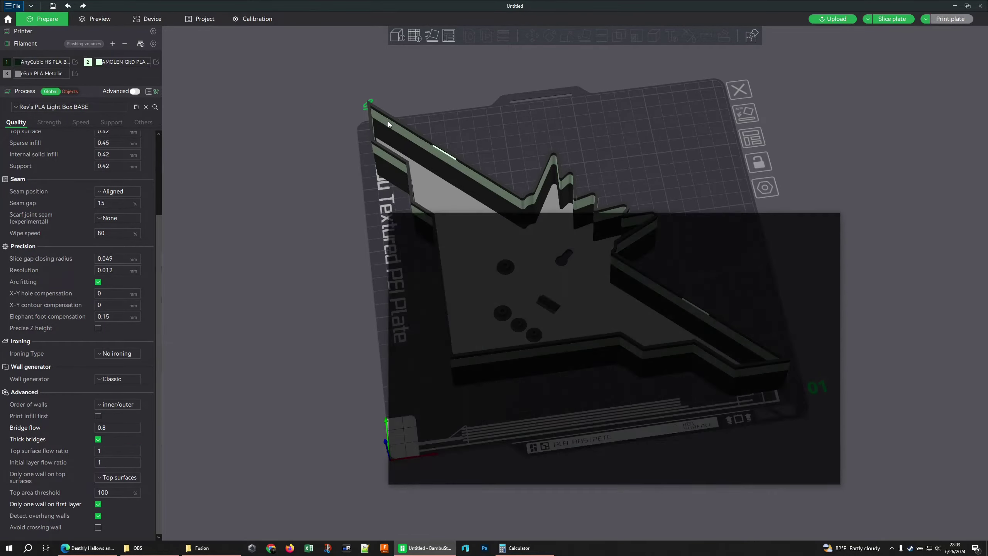
pyautogui.click(583, 230)
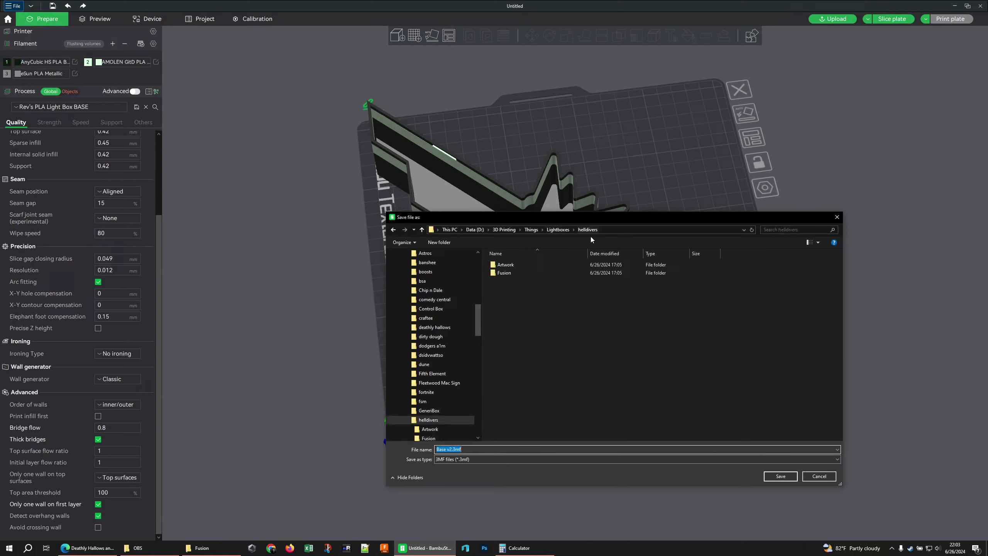
pyautogui.write('Helldivers Base')
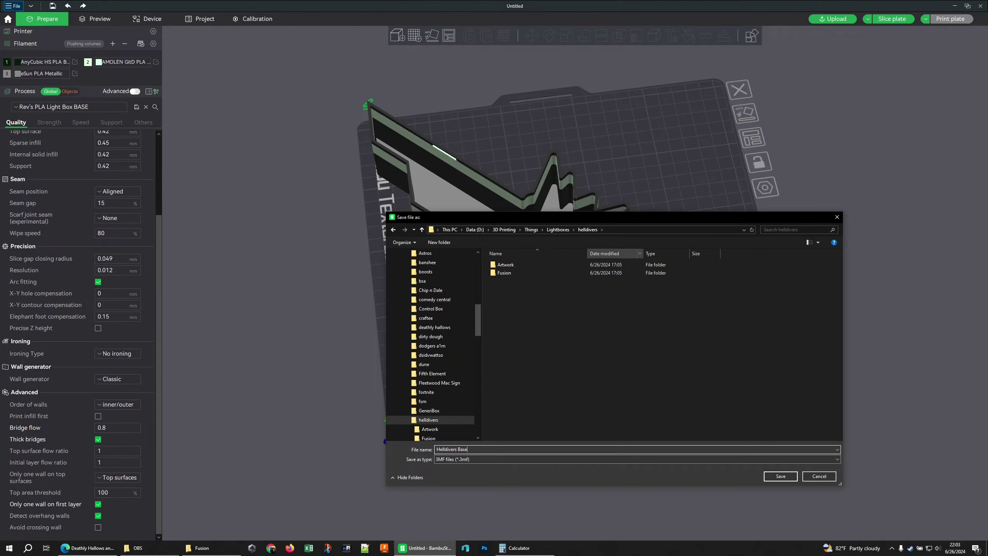
pyautogui.press('Return')
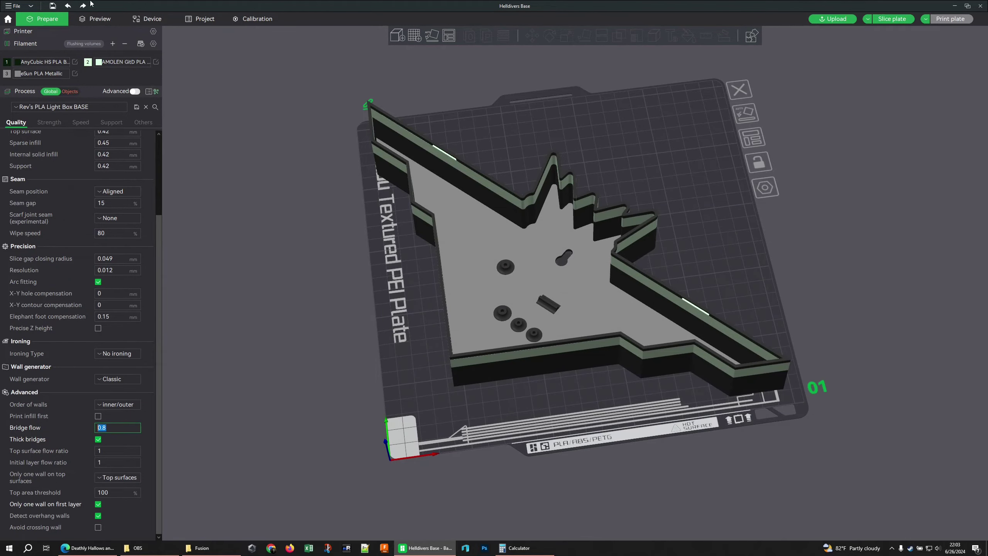
# - Start a new project and import Face v2.step from the helldivers Fusion folder onto the plate
pyautogui.click(13, 5)
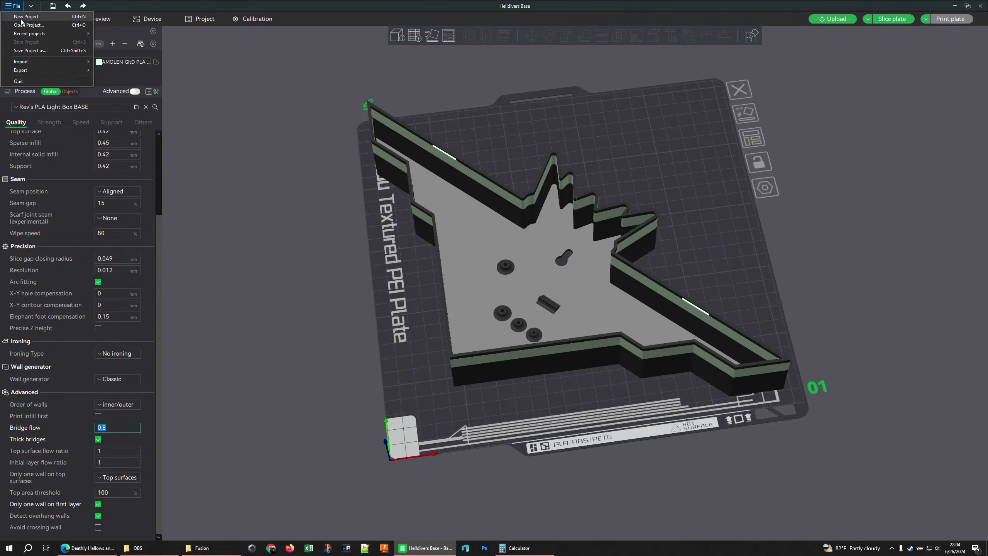
pyautogui.click(21, 18)
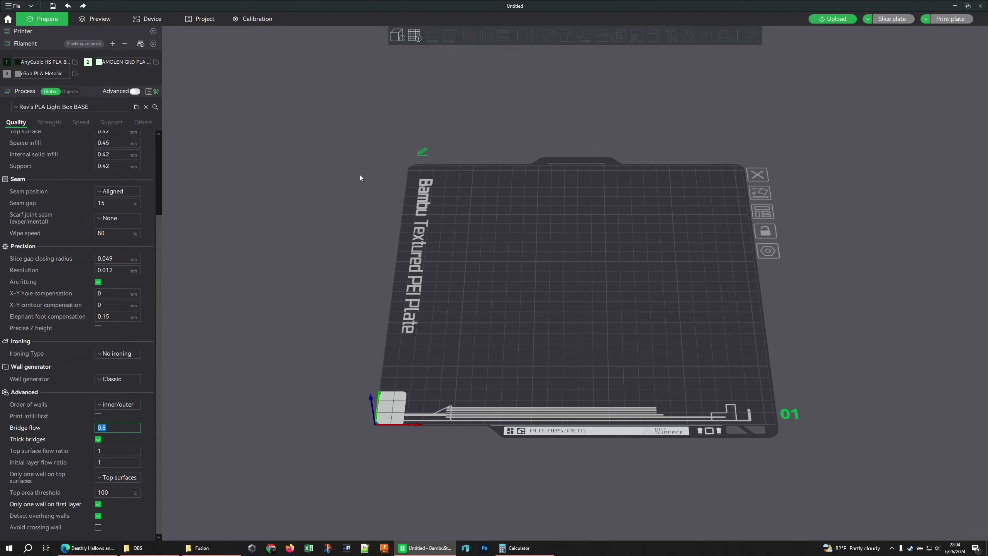
pyautogui.click(201, 548)
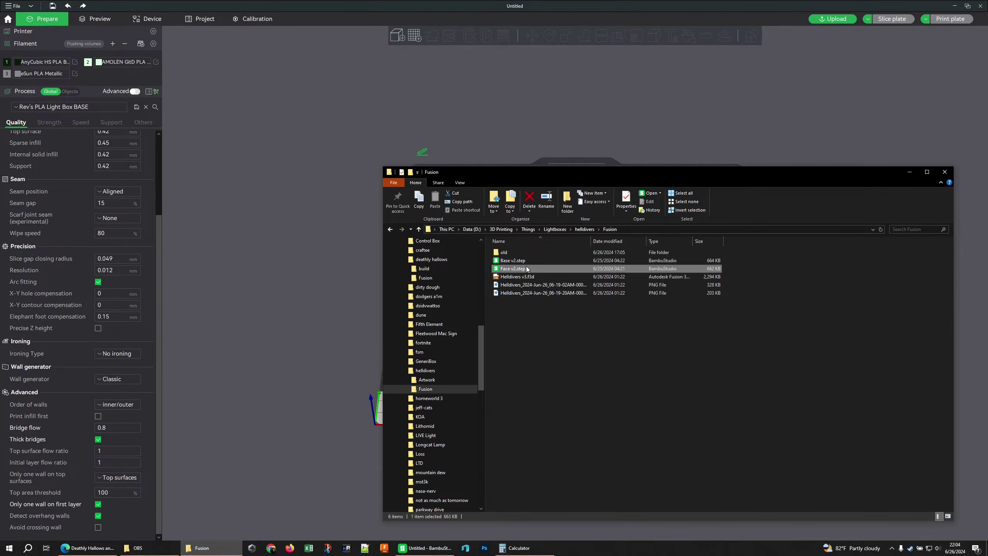
pyautogui.moveTo(345, 272); pyautogui.dragTo(287, 263)
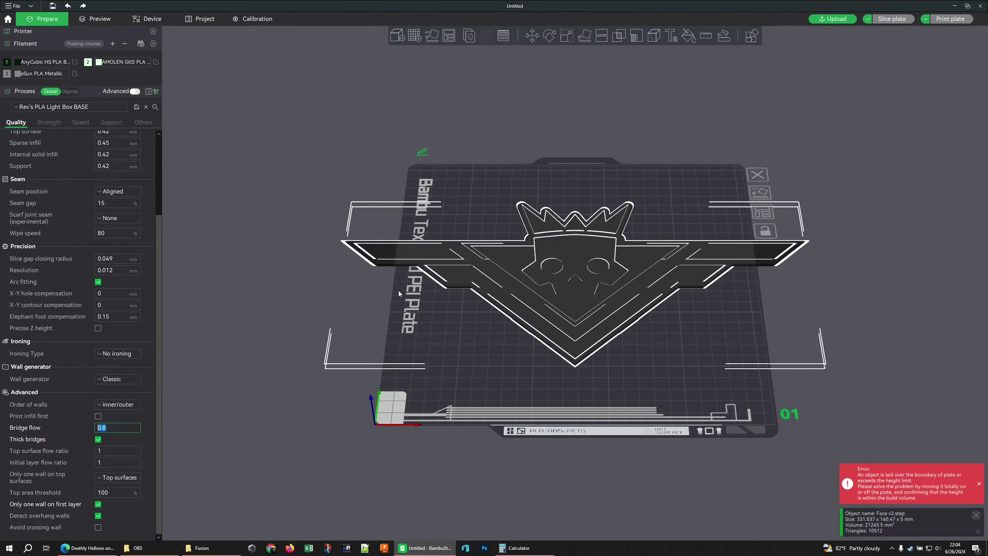
# - Inspect the imported face on the plate, deselected and reselected, to check its part outlines and its fit on the bed
pyautogui.moveTo(707, 369); pyautogui.dragTo(702, 376)
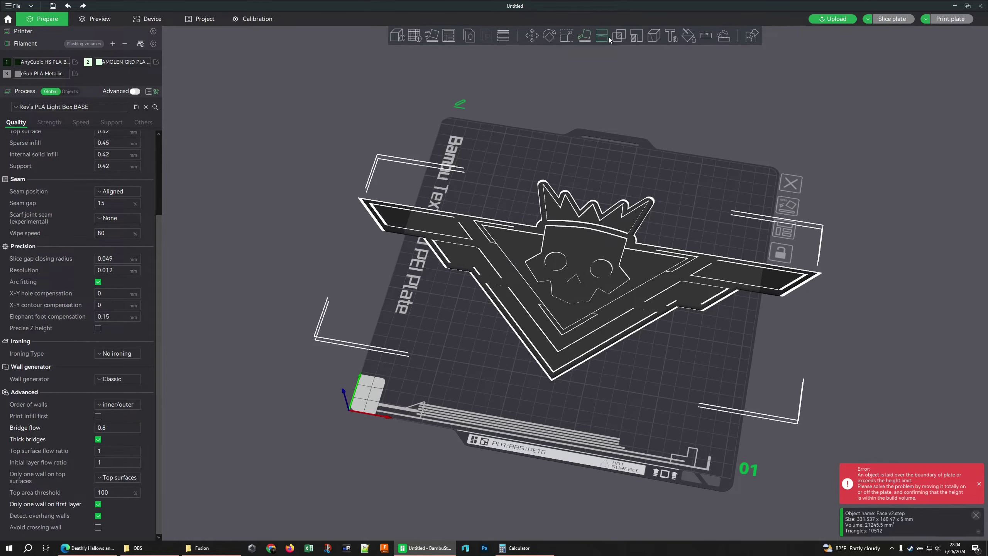
pyautogui.click(584, 38)
pyautogui.click(676, 159)
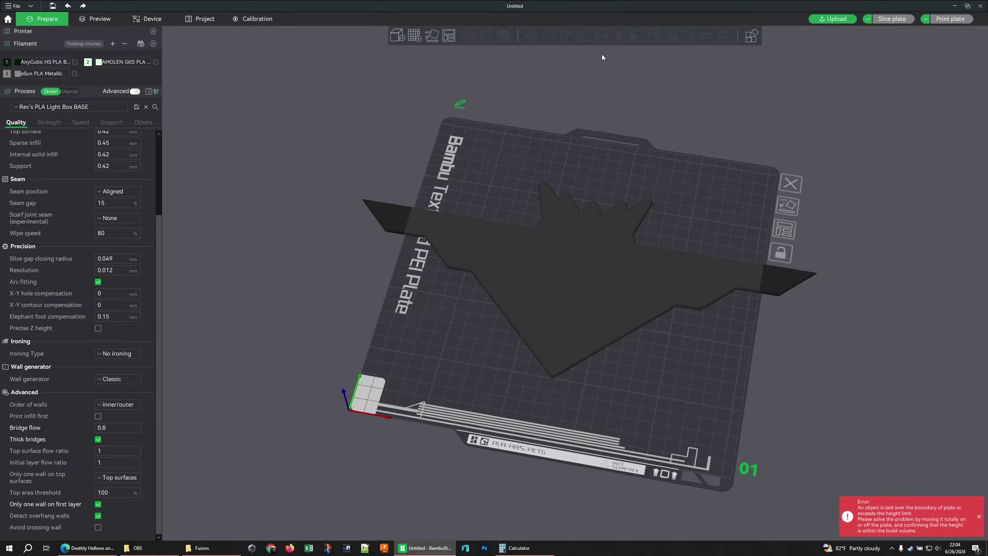
pyautogui.click(552, 248)
pyautogui.moveTo(658, 232); pyautogui.dragTo(565, 270)
pyautogui.moveTo(647, 209); pyautogui.dragTo(655, 255)
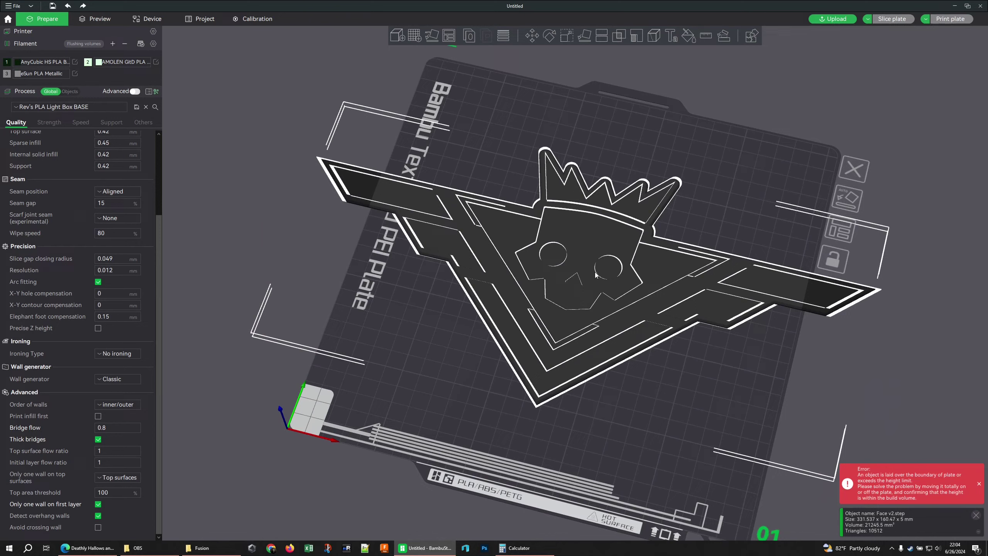
# - Lay the imported face front side down on the plate and rotate it to 135° about the Z axis
pyautogui.click(583, 37)
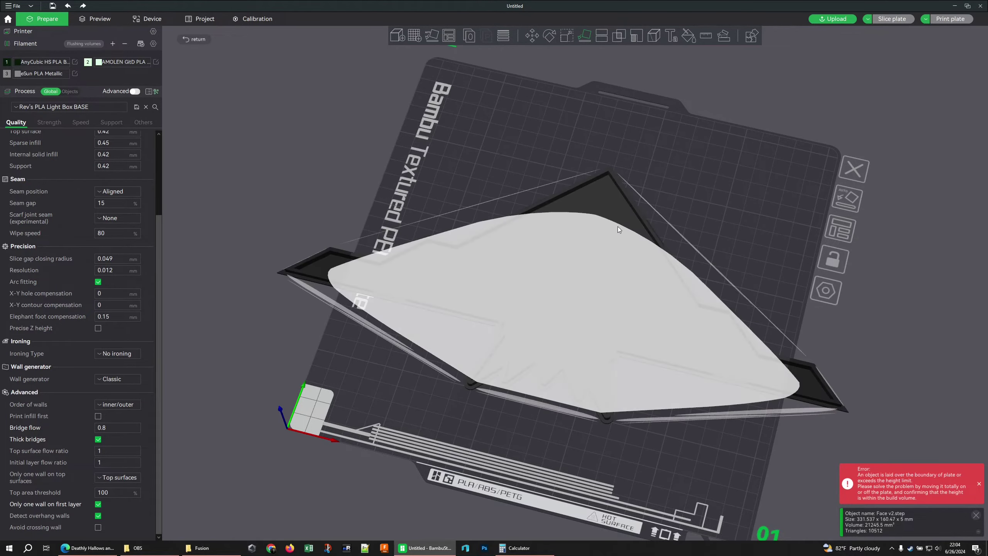
pyautogui.click(618, 230)
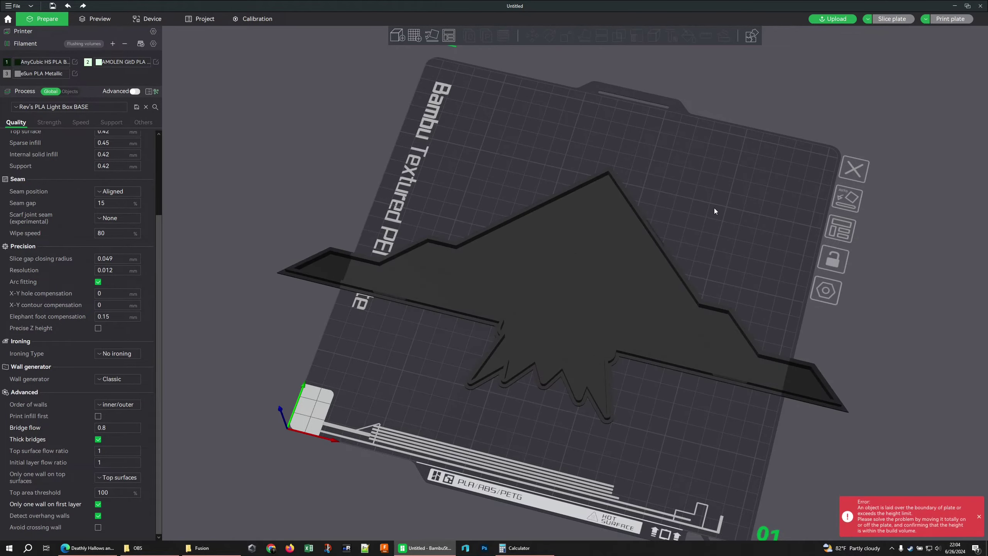
pyautogui.click(583, 226)
pyautogui.press('r')
pyautogui.moveTo(844, 321); pyautogui.dragTo(624, 336)
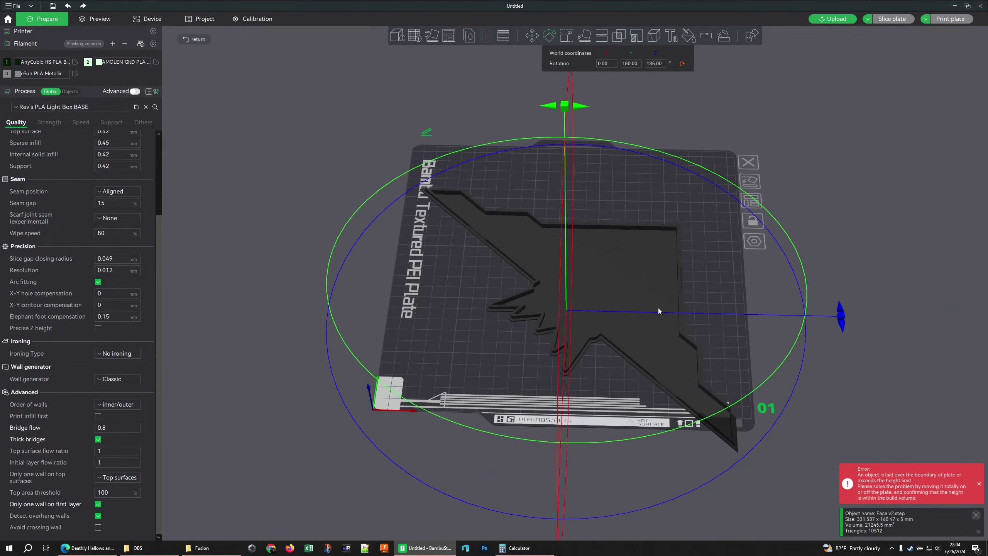
# - Center the rotated face on the plate and check from above that it fits within the bed
pyautogui.rightClick(628, 265)
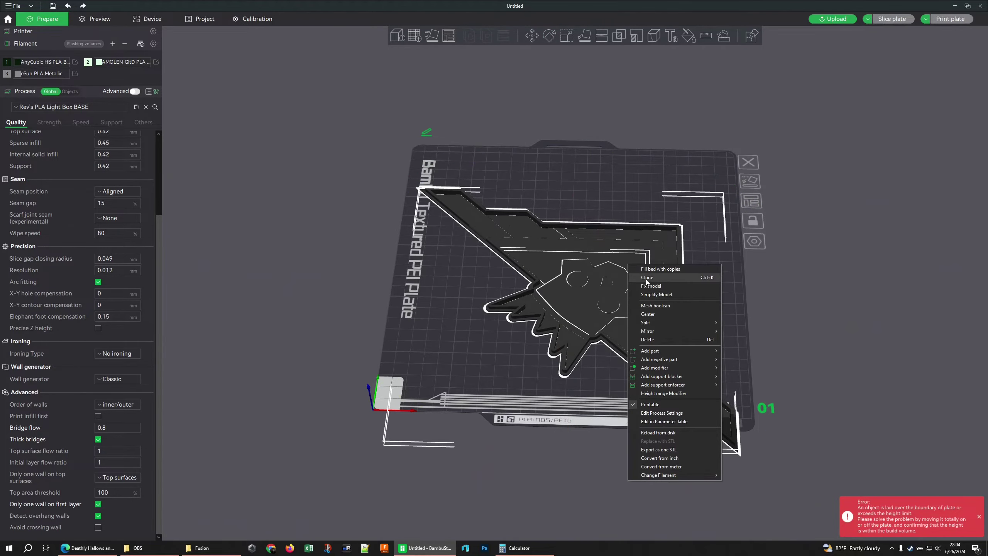
pyautogui.click(653, 313)
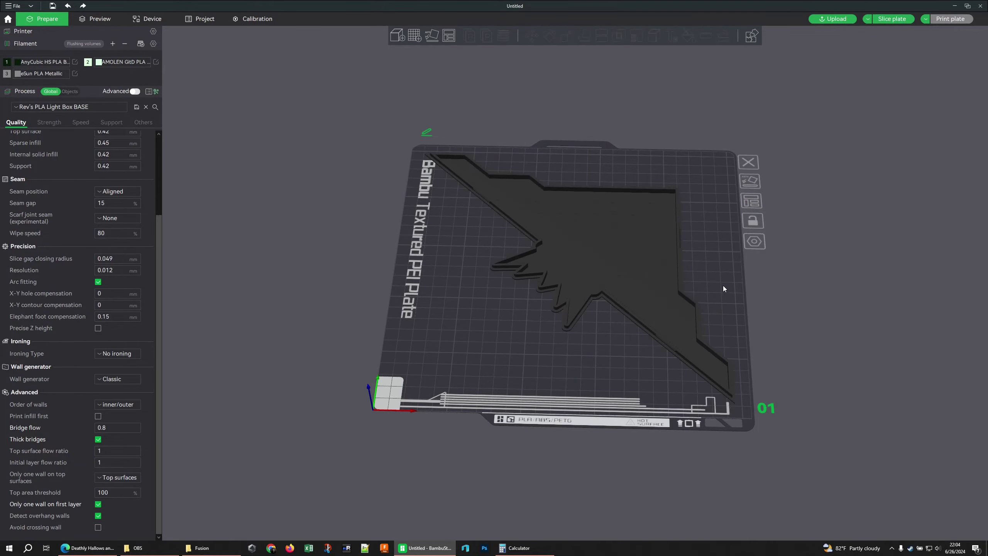
pyautogui.press('1')
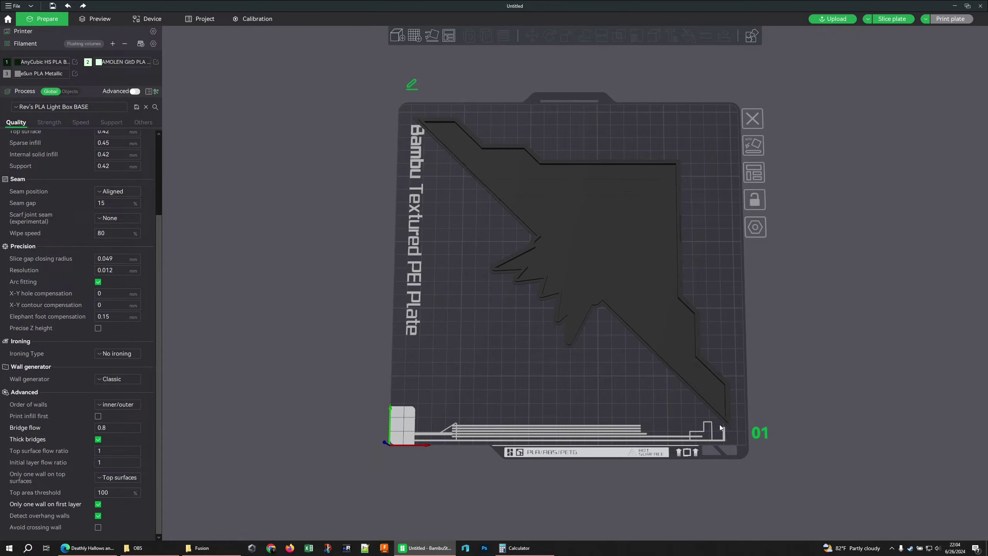
pyautogui.press('0')
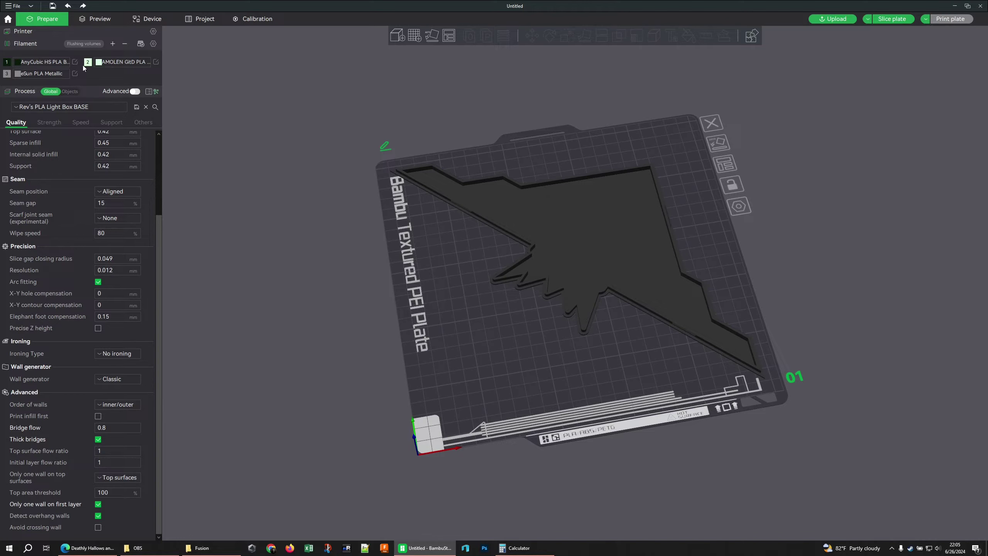
# - Change filament 2 to the eSUN PLA+ Red preset
pyautogui.click(116, 65)
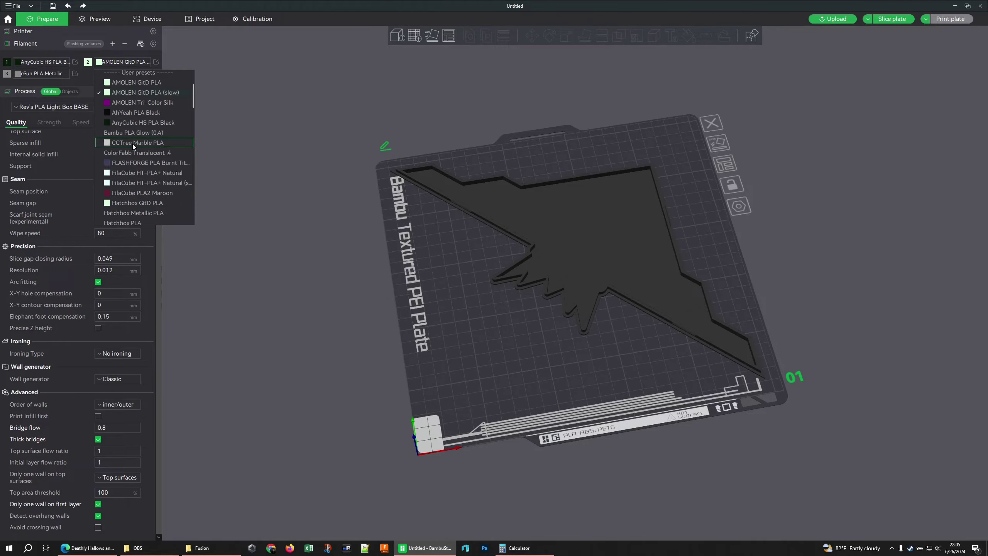
pyautogui.scroll(3, 133, 146)
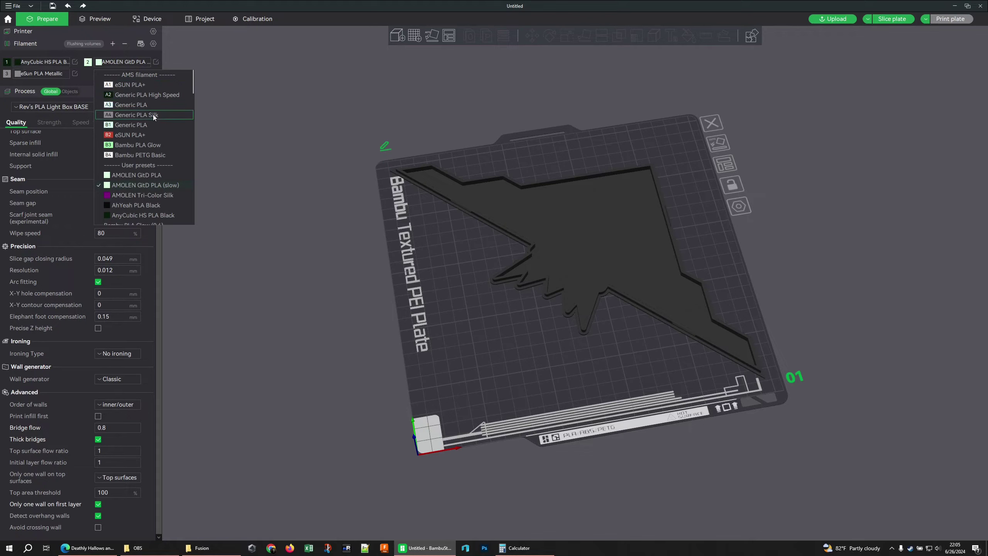
pyautogui.scroll(-10, 151, 149)
pyautogui.scroll(-3, 151, 150)
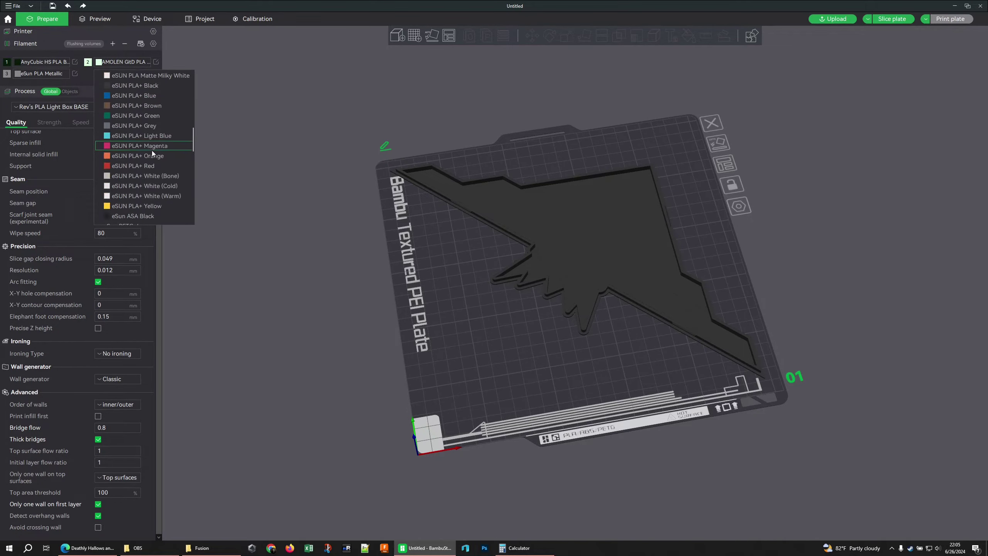
pyautogui.click(150, 166)
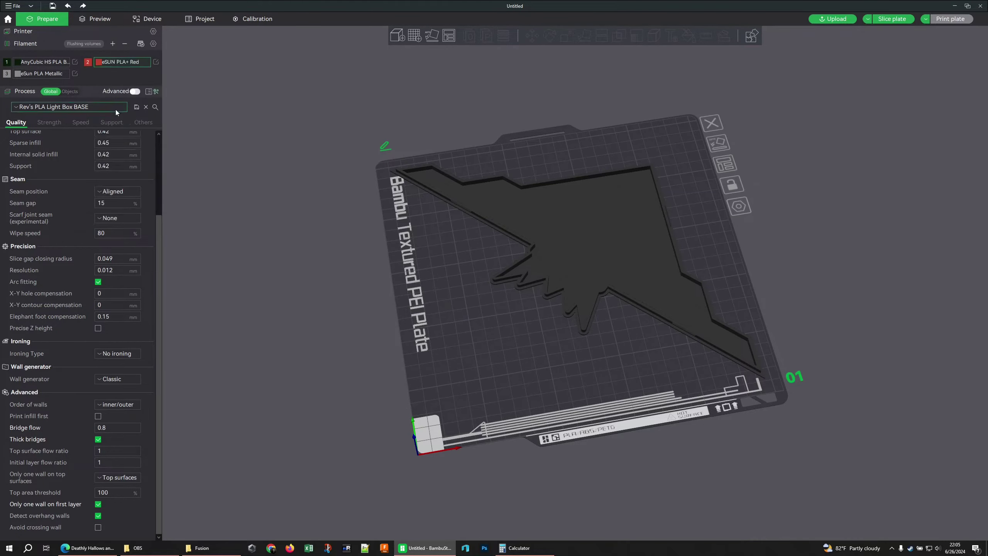
# - Change filament 3 to the eSUN PLA+ White preset
pyautogui.click(52, 76)
pyautogui.scroll(-5, 73, 141)
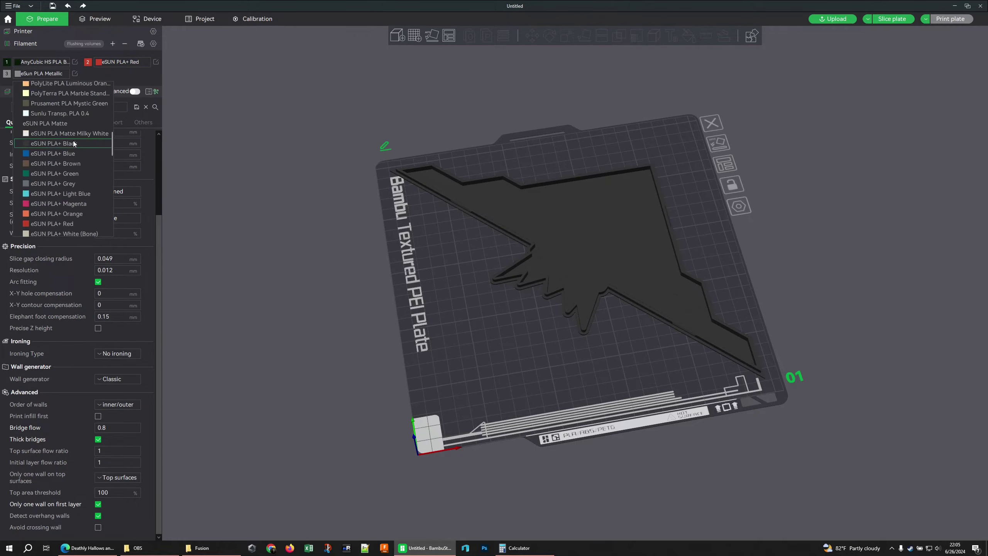
pyautogui.click(72, 162)
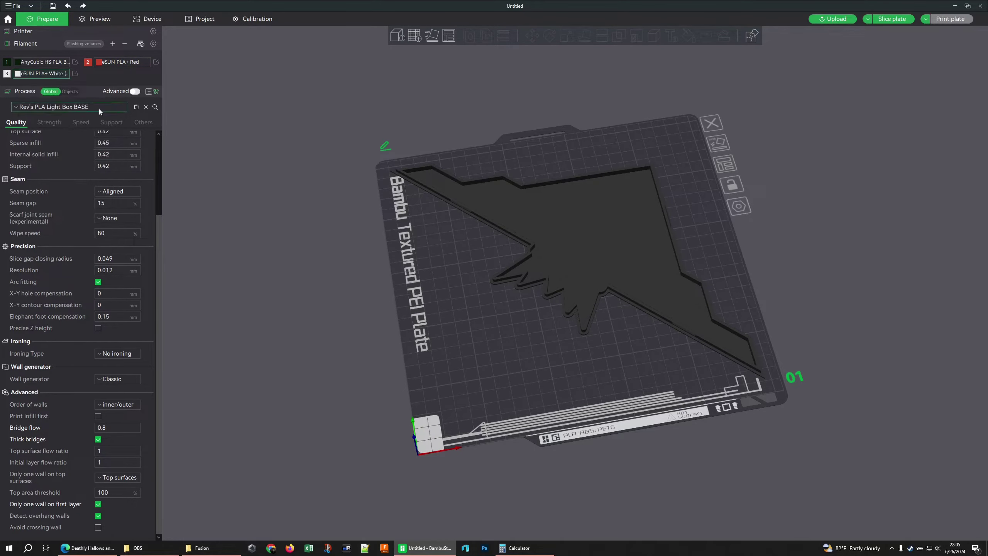
# - Assign filament 3 to the face-white part of Face v2.step
pyautogui.click(70, 92)
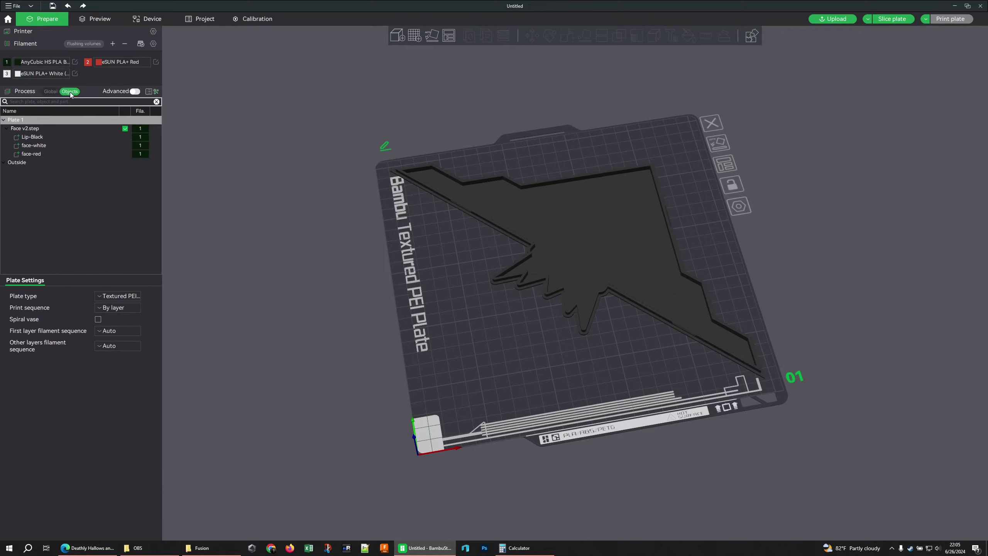
pyautogui.rightClick(49, 145)
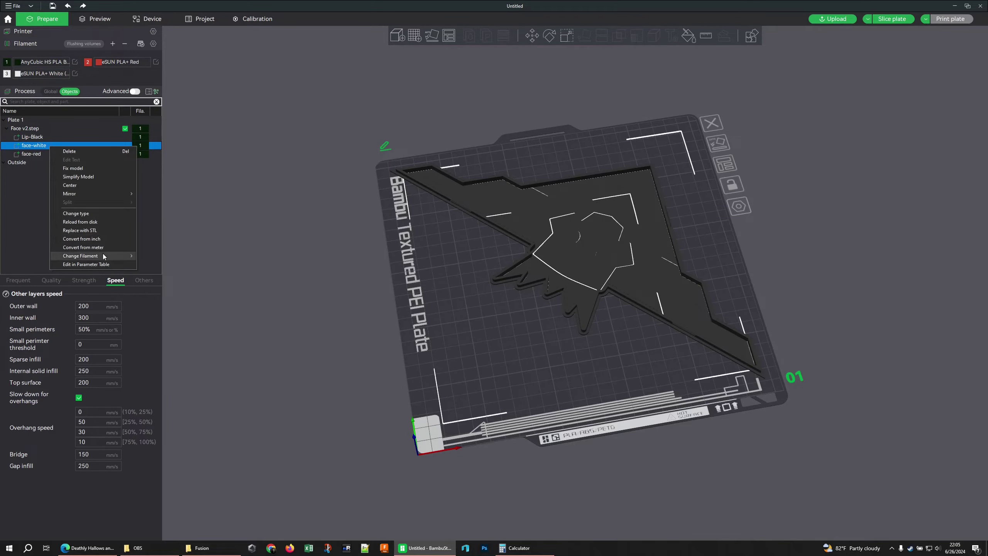
pyautogui.moveTo(103, 256)
pyautogui.click(156, 277)
# - Assign filament 2 to the face-red part and review the coloured face on the plate
pyautogui.rightClick(85, 153)
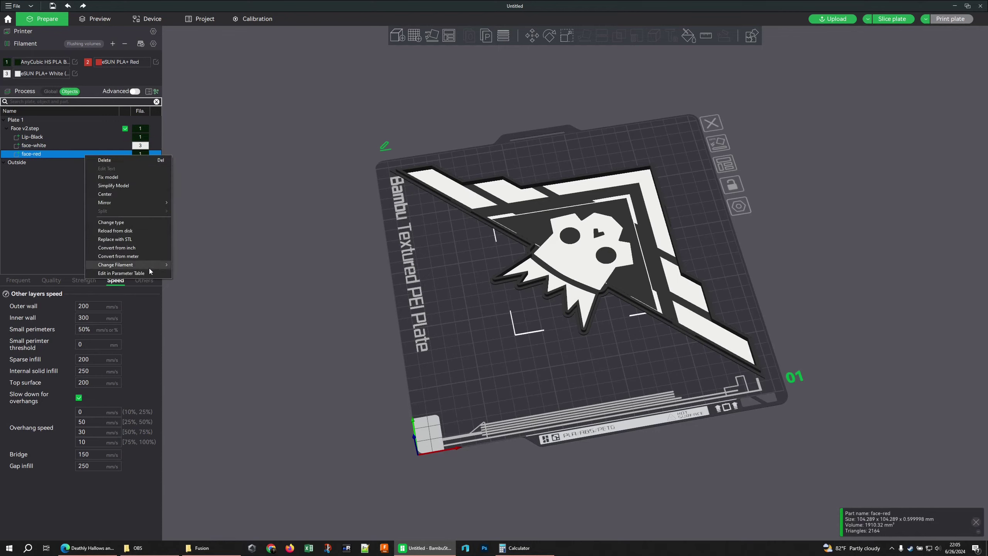
pyautogui.moveTo(155, 266)
pyautogui.click(213, 277)
pyautogui.click(398, 312)
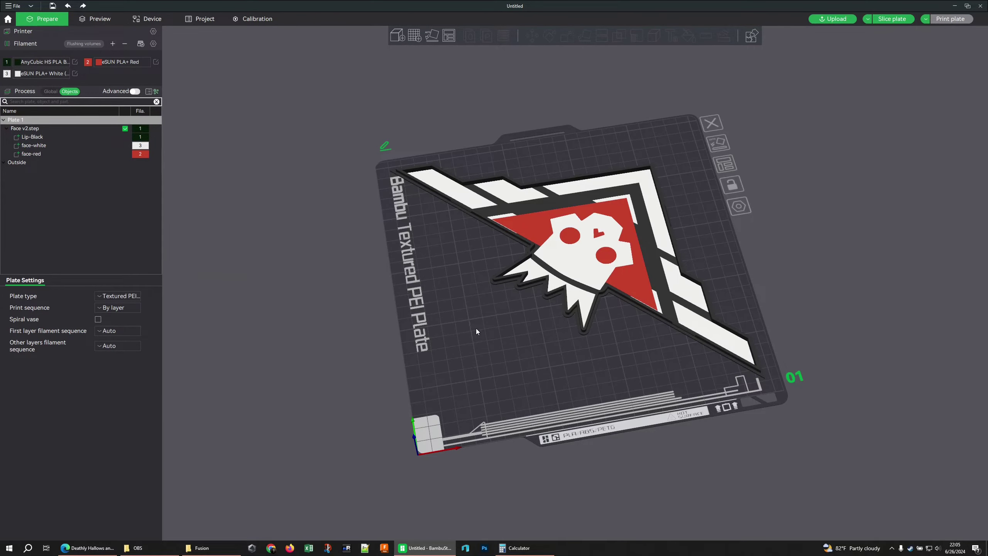
pyautogui.moveTo(474, 329)
pyautogui.mouseDown()
pyautogui.moveTo(420, 329)
pyautogui.moveTo(445, 324)
pyautogui.moveTo(428, 311)
pyautogui.moveTo(441, 285)
pyautogui.moveTo(491, 243)
pyautogui.moveTo(454, 272)
pyautogui.moveTo(446, 299)
pyautogui.moveTo(451, 318)
pyautogui.moveTo(471, 321)
pyautogui.mouseUp()
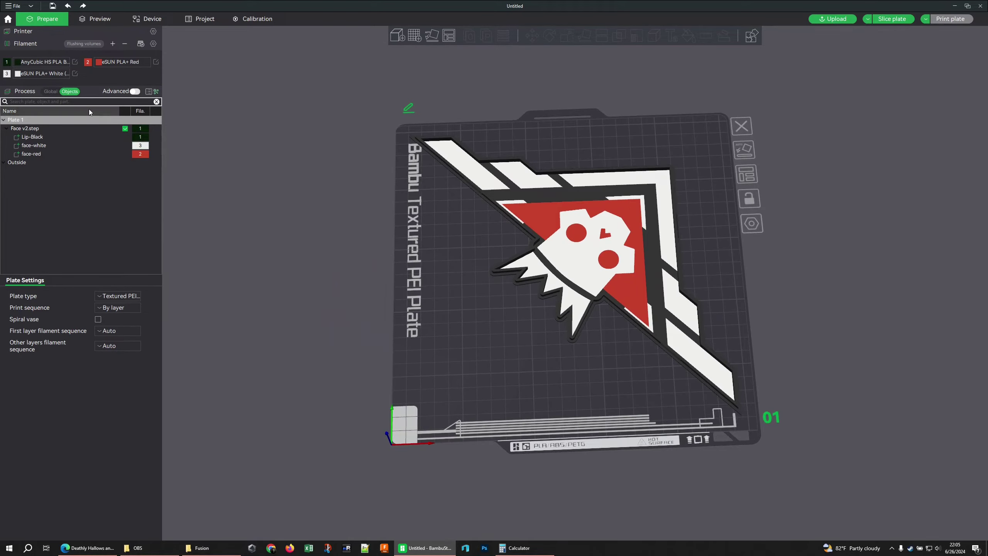
# - Return to the global process settings, slice the plate with the Light Box BASE preset, and inspect the sliced face around the skull
pyautogui.click(64, 93)
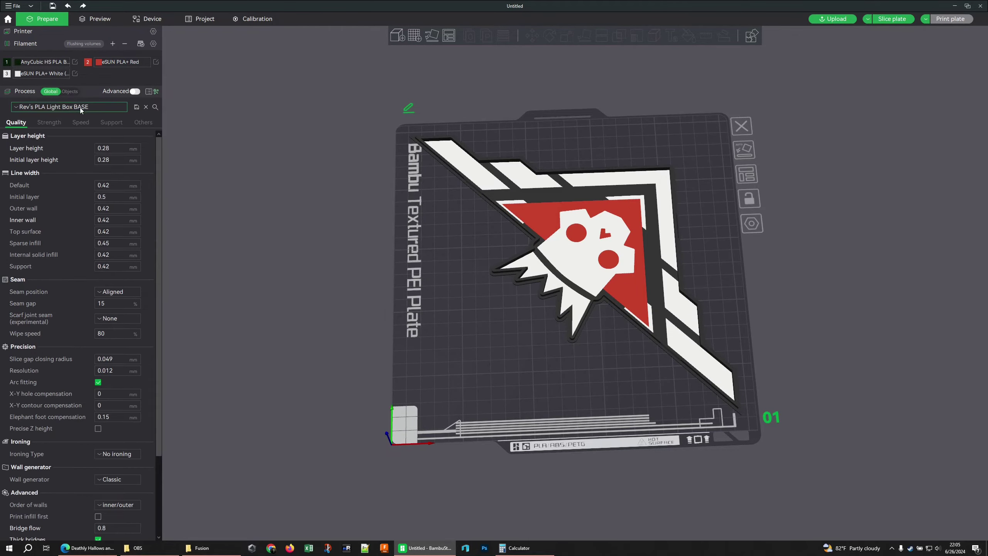
pyautogui.click(891, 19)
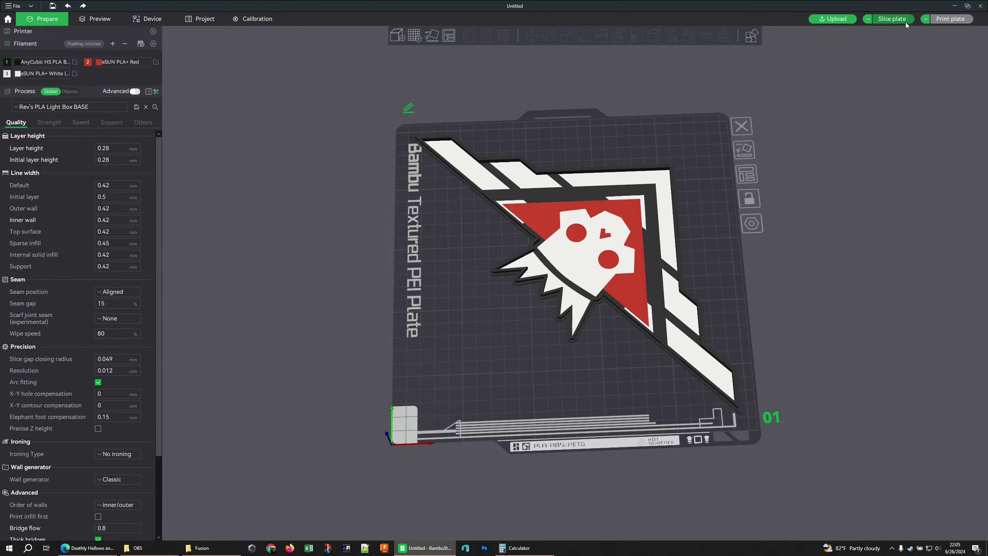
pyautogui.scroll(4, 673, 237)
pyautogui.scroll(2, 666, 241)
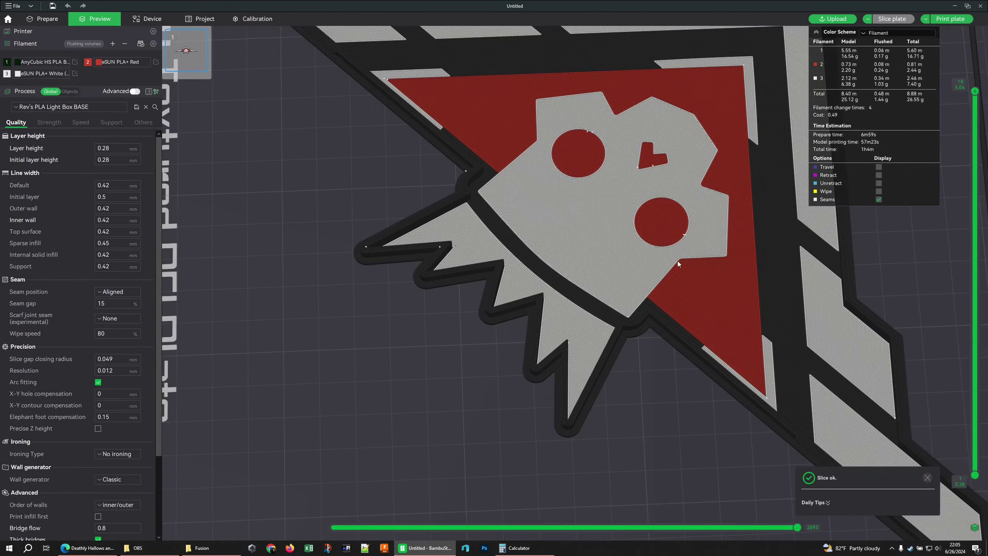
pyautogui.scroll(-3, 659, 370)
pyautogui.moveTo(665, 362); pyautogui.dragTo(636, 378)
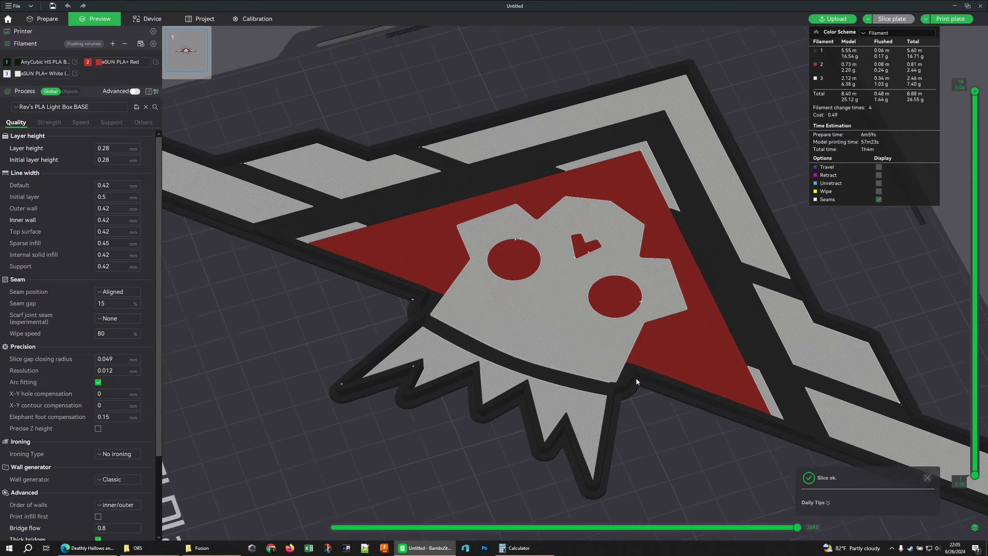
pyautogui.scroll(2, 784, 268)
# - Lower the layer preview to the first layer and examine its lines and gaps around the skull's eyes and nose
pyautogui.moveTo(975, 91); pyautogui.dragTo(979, 460)
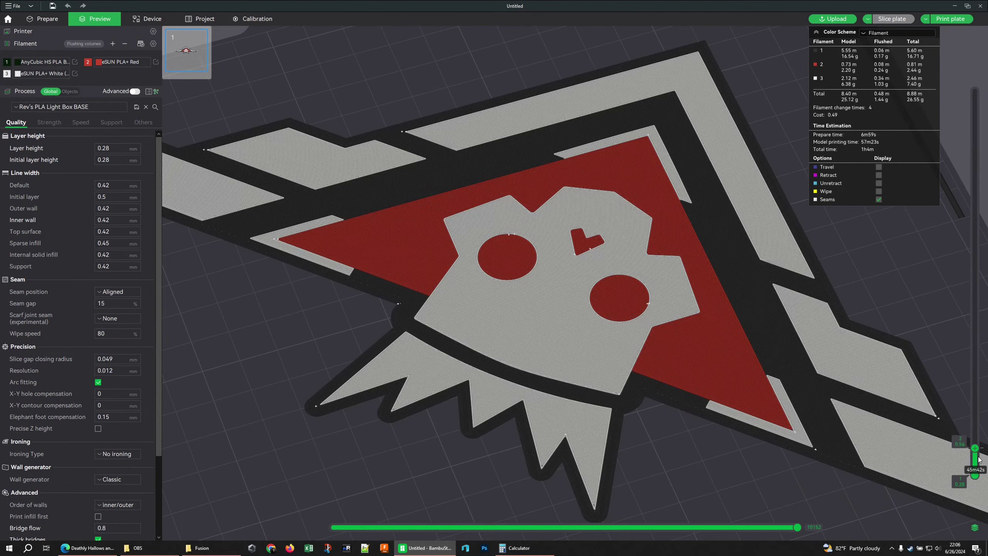
pyautogui.scroll(-1, 979, 459)
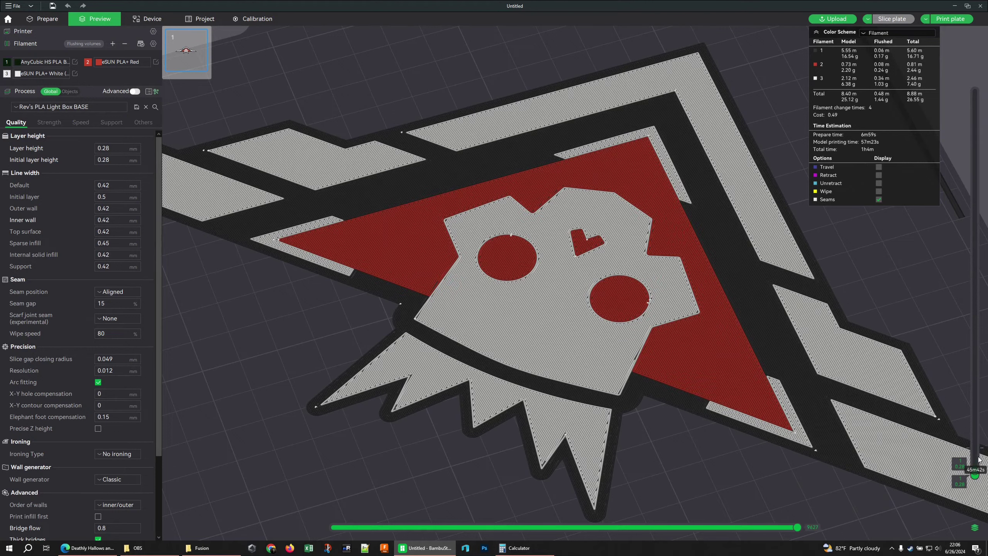
pyautogui.scroll(6, 605, 225)
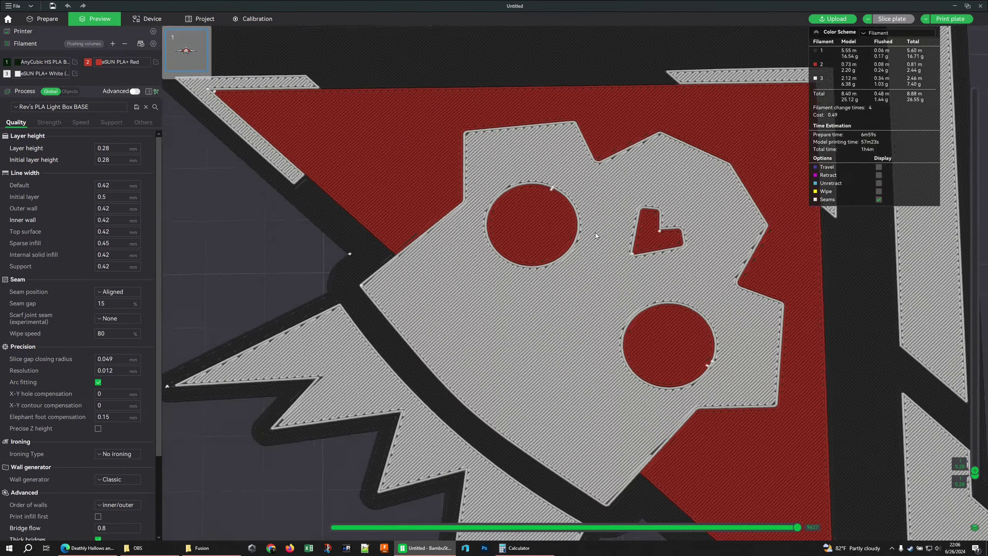
pyautogui.moveTo(595, 232); pyautogui.dragTo(583, 244)
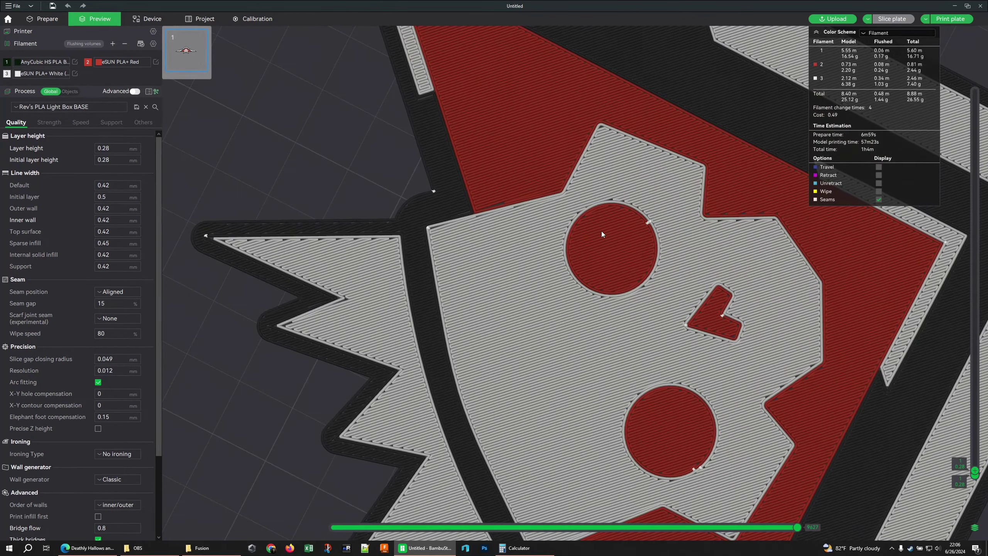
pyautogui.scroll(1, 549, 232)
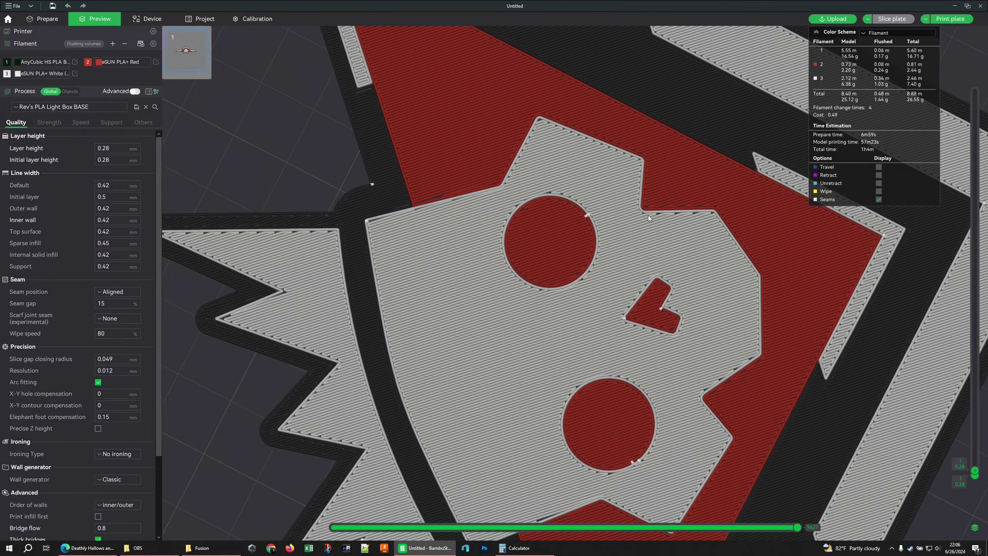
pyautogui.scroll(3, 665, 213)
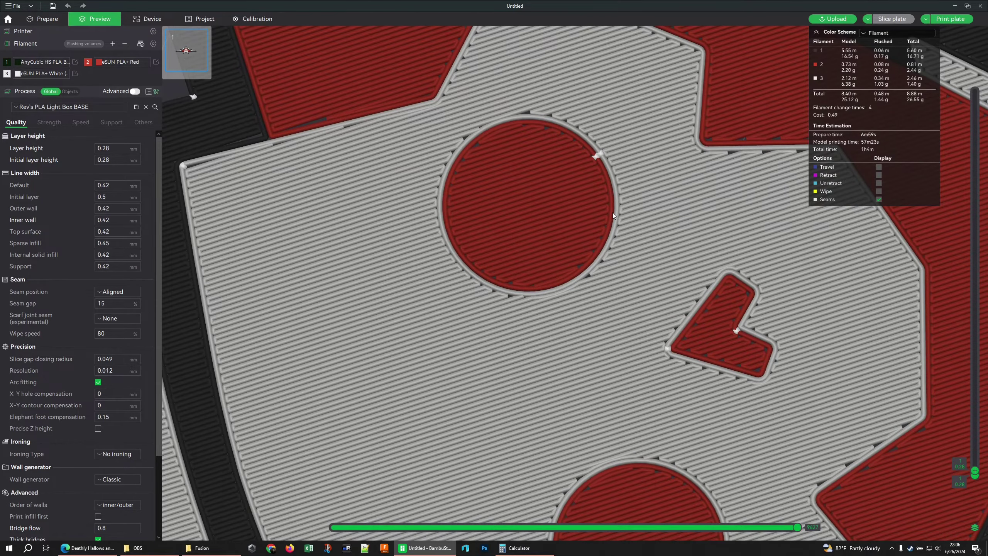
pyautogui.scroll(-2, 613, 213)
pyautogui.scroll(-2, 612, 214)
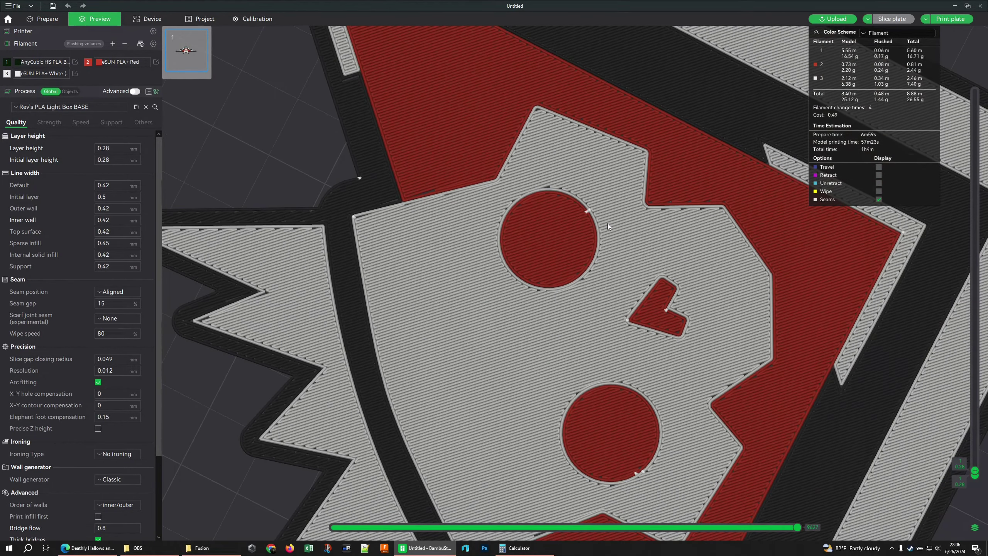
pyautogui.scroll(-3, 608, 226)
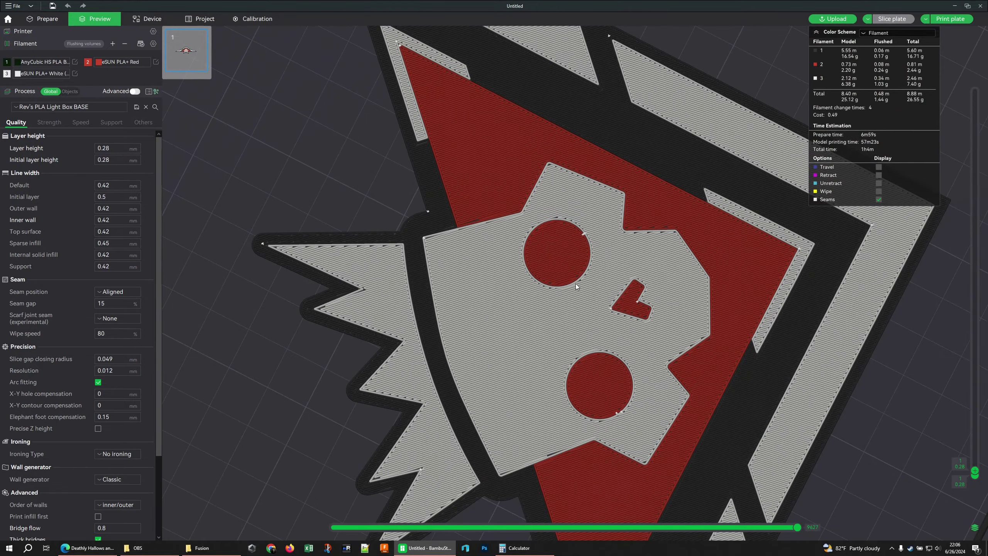
pyautogui.moveTo(576, 286); pyautogui.dragTo(600, 268)
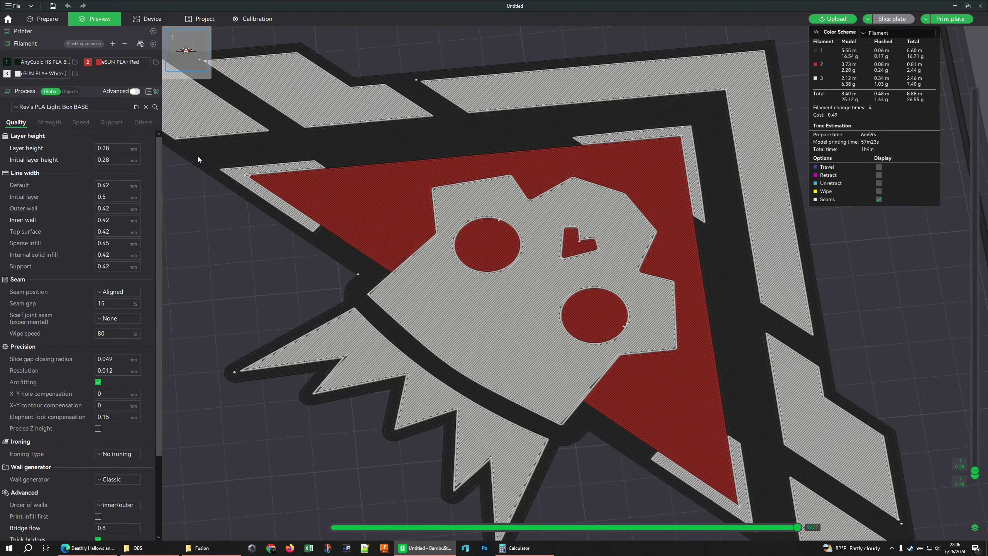
# - Switch the process preset to Rev's PLA Light Box FACE
pyautogui.click(88, 108)
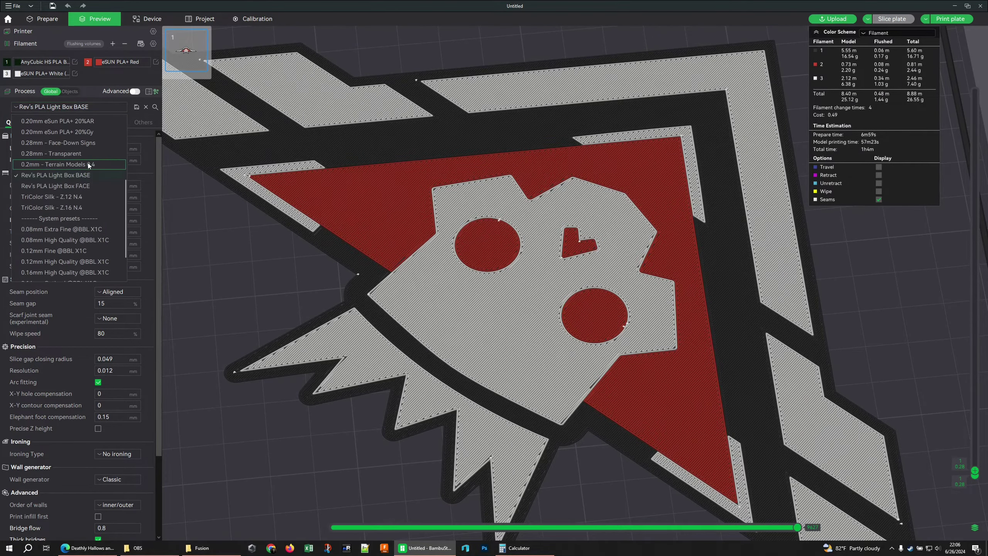
pyautogui.click(87, 186)
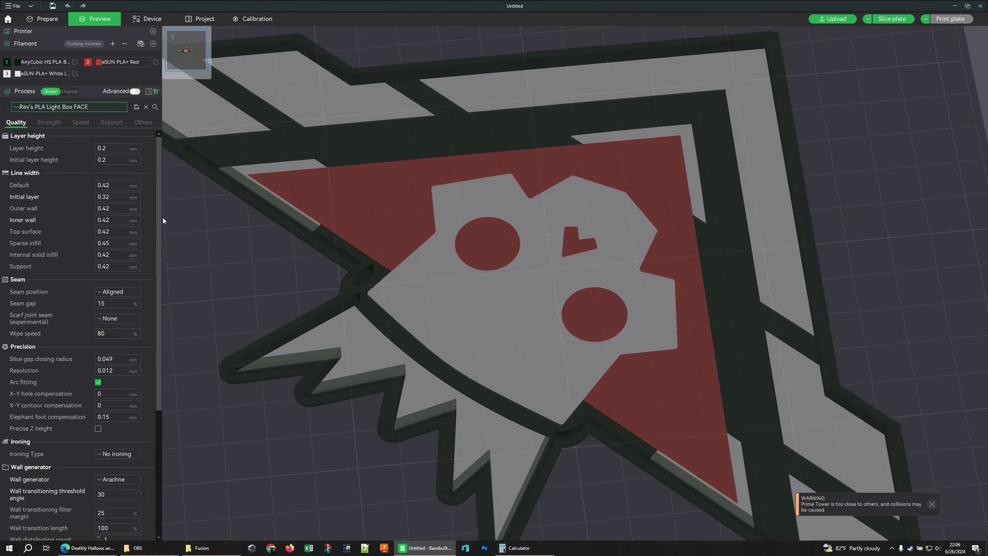
pyautogui.moveTo(207, 287); pyautogui.dragTo(287, 260, button='middle')
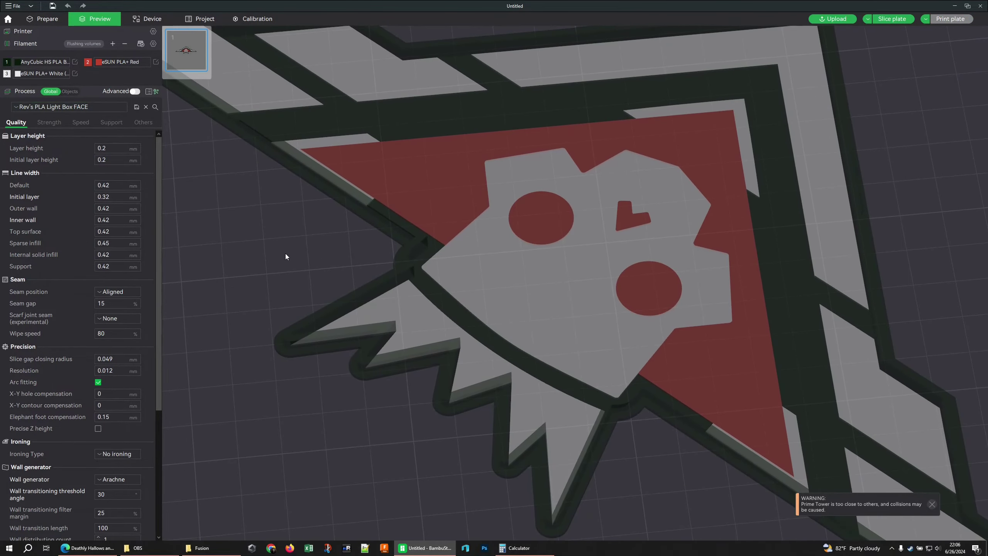
pyautogui.scroll(-3, 286, 257)
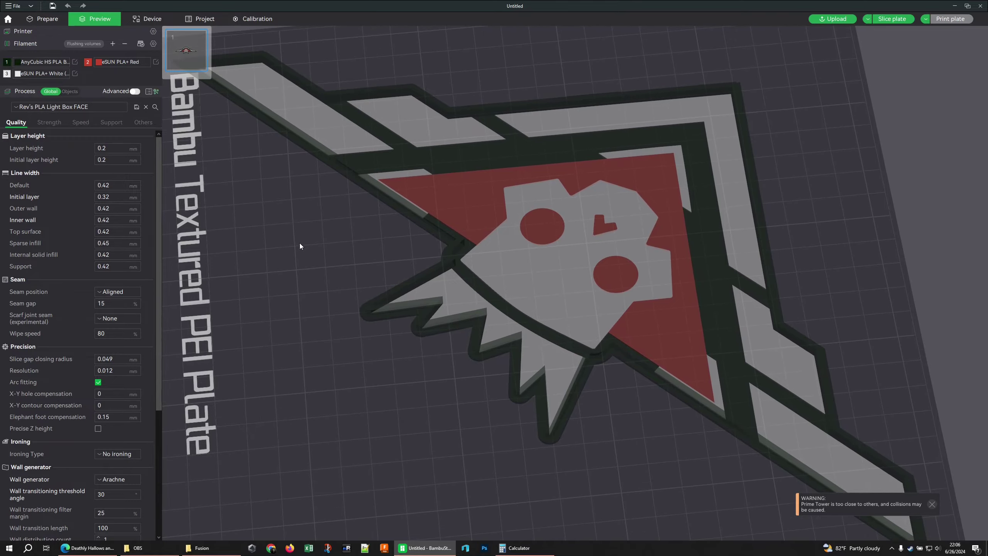
# - Move the prime tower sideways away from the face's corner, dismiss the collision warning and slice the plate
pyautogui.scroll(-2, 335, 258)
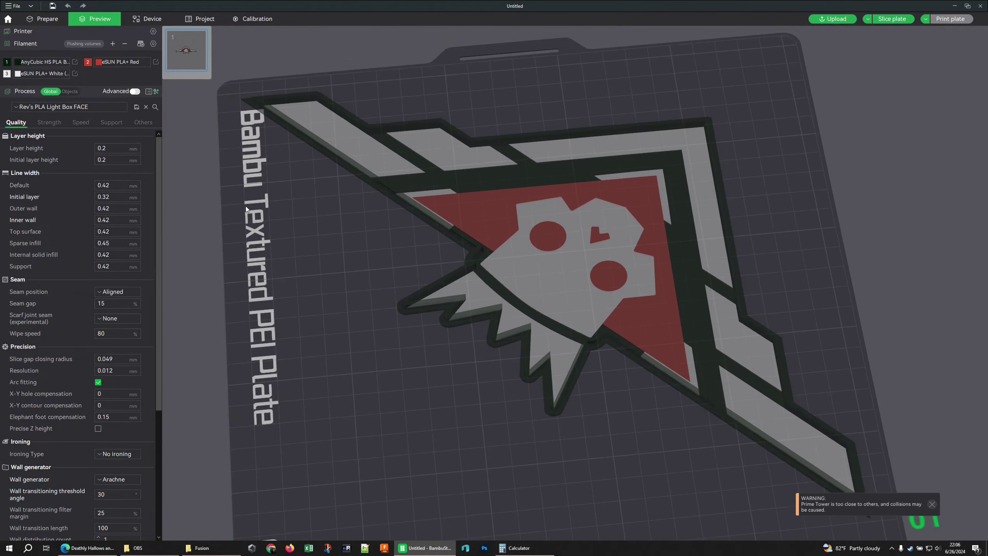
pyautogui.click(45, 18)
pyautogui.moveTo(609, 91); pyautogui.dragTo(499, 87)
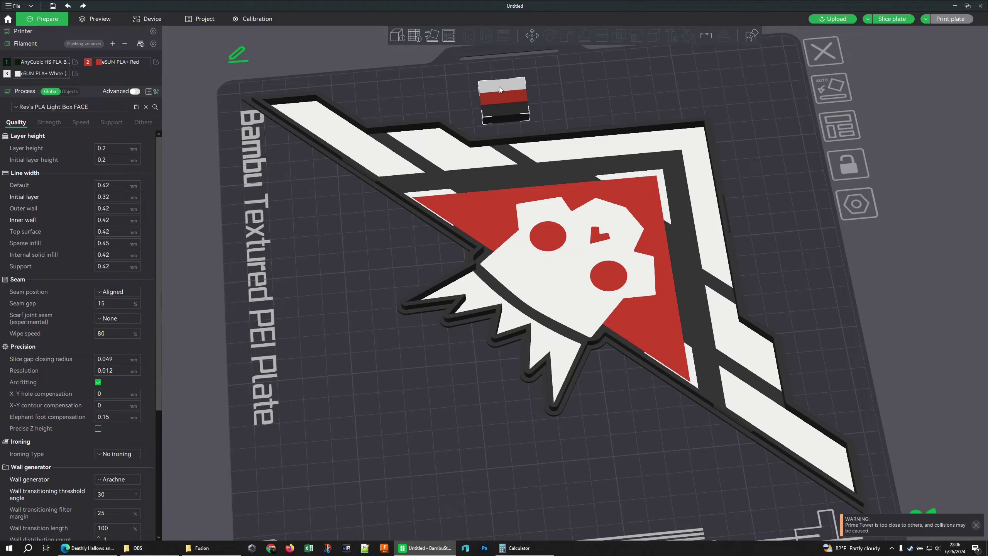
pyautogui.click(608, 92)
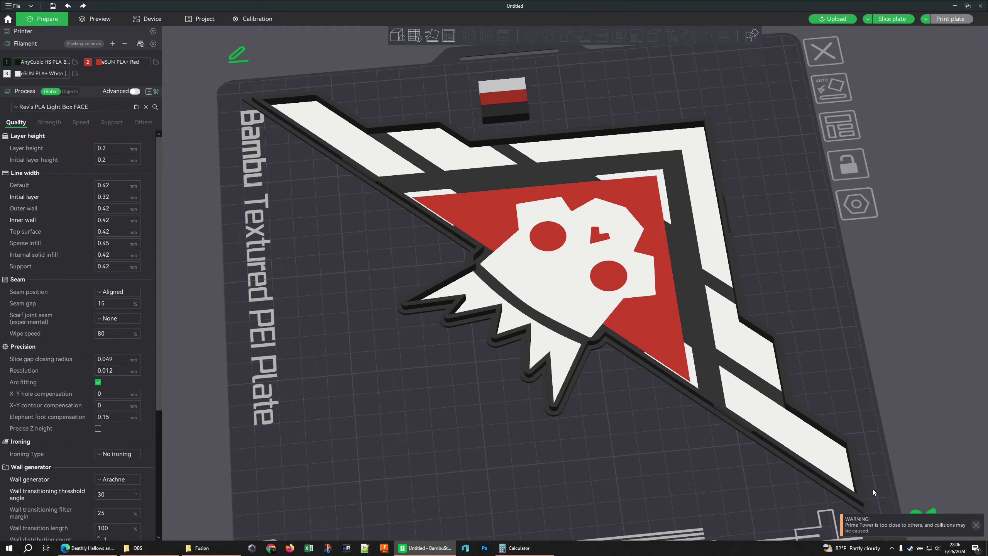
pyautogui.click(975, 525)
pyautogui.click(895, 20)
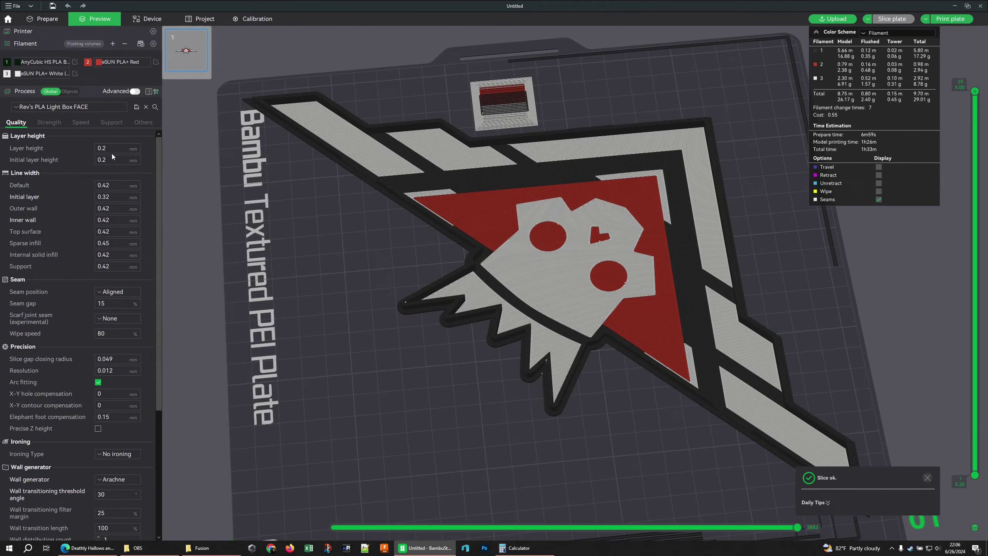
pyautogui.press('Tab')
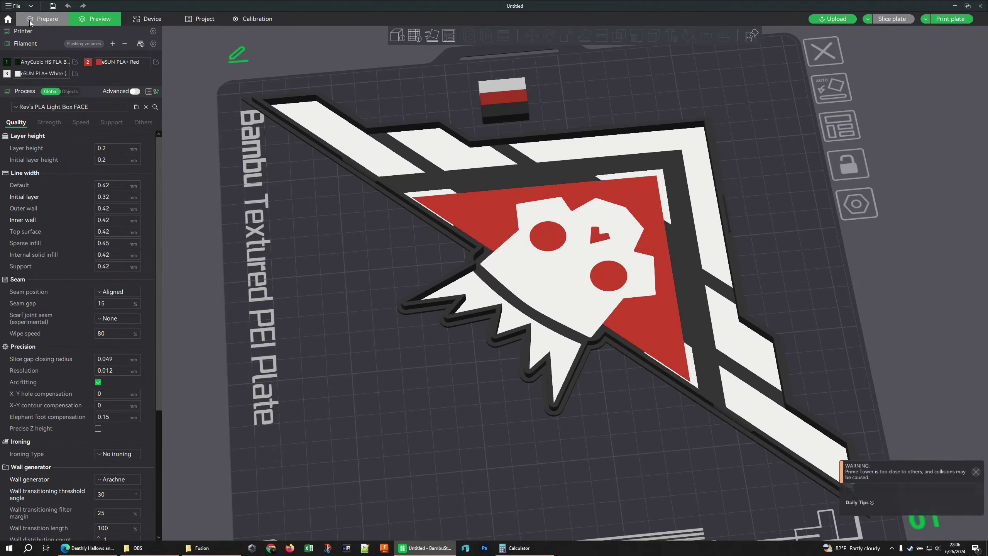
pyautogui.click(330, 129)
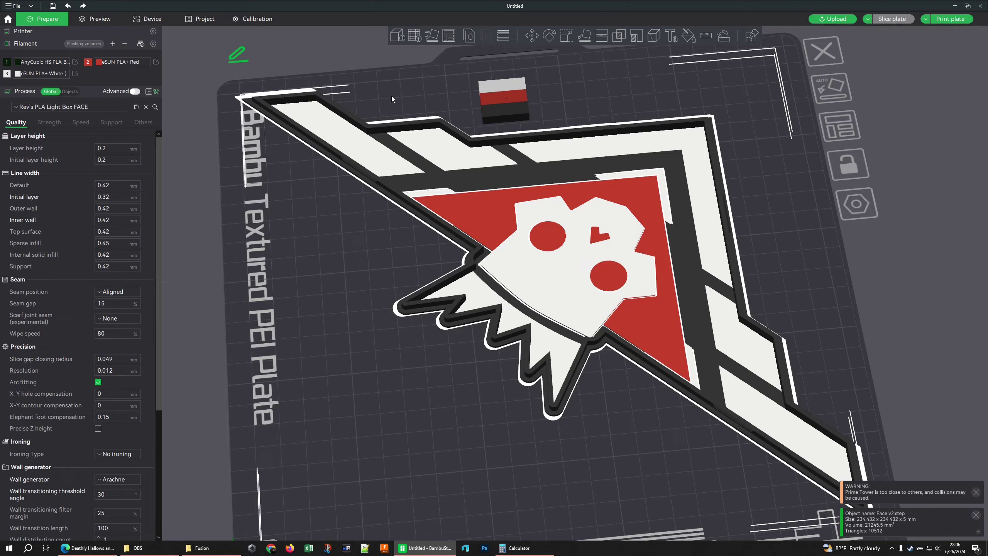
pyautogui.click(604, 95)
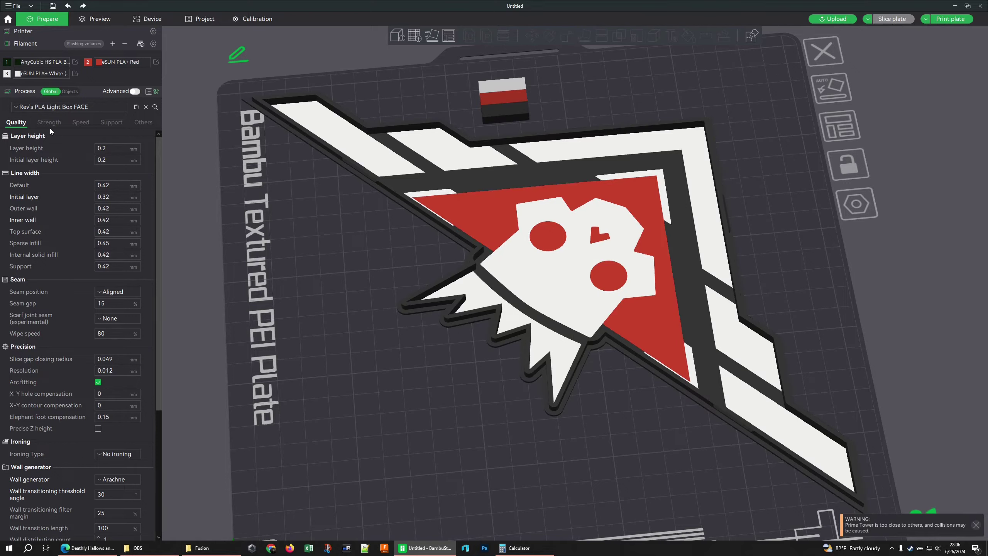
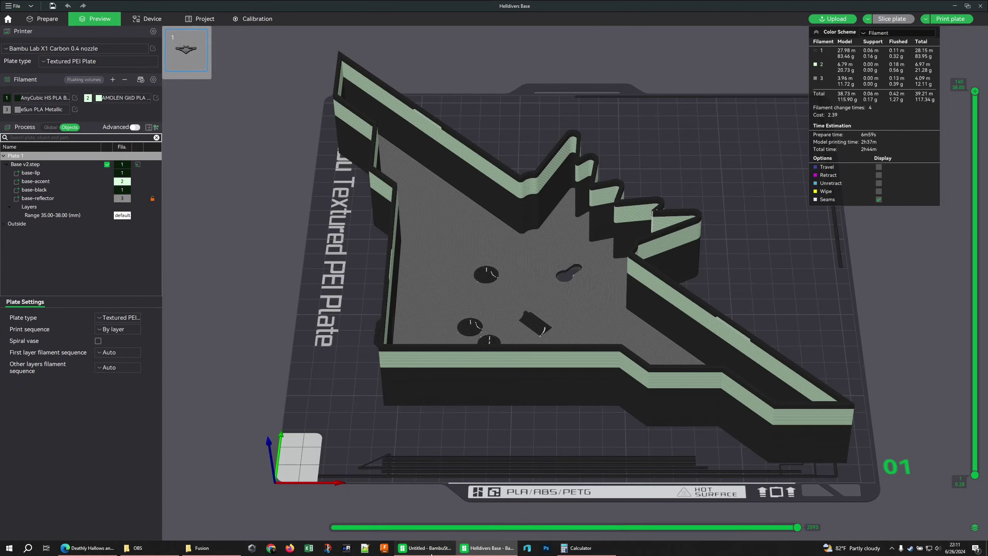
# - Switch to the untitled face project and examine the sliced face from below alongside the initial layer line width
pyautogui.hotkey('alt', 'Tab')
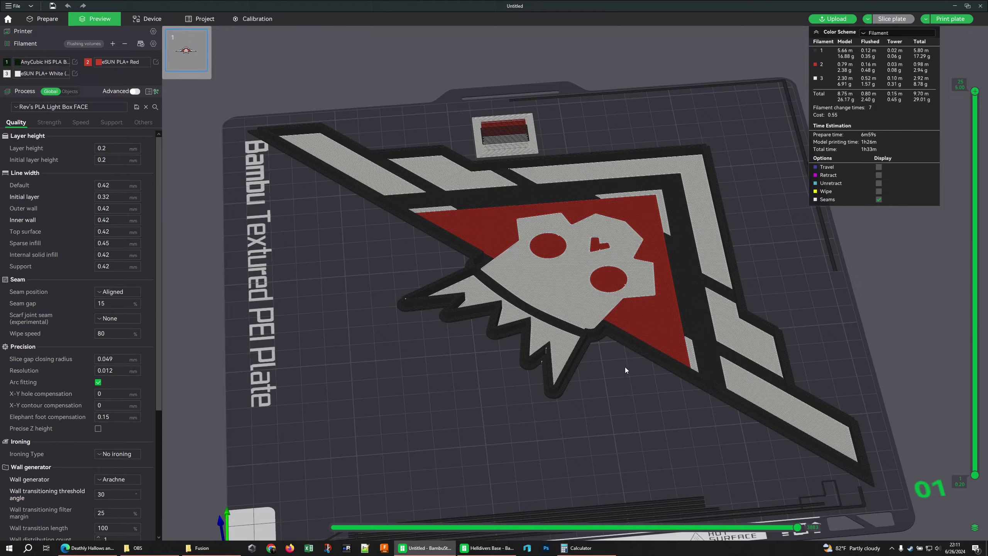
pyautogui.moveTo(621, 392); pyautogui.dragTo(626, 345)
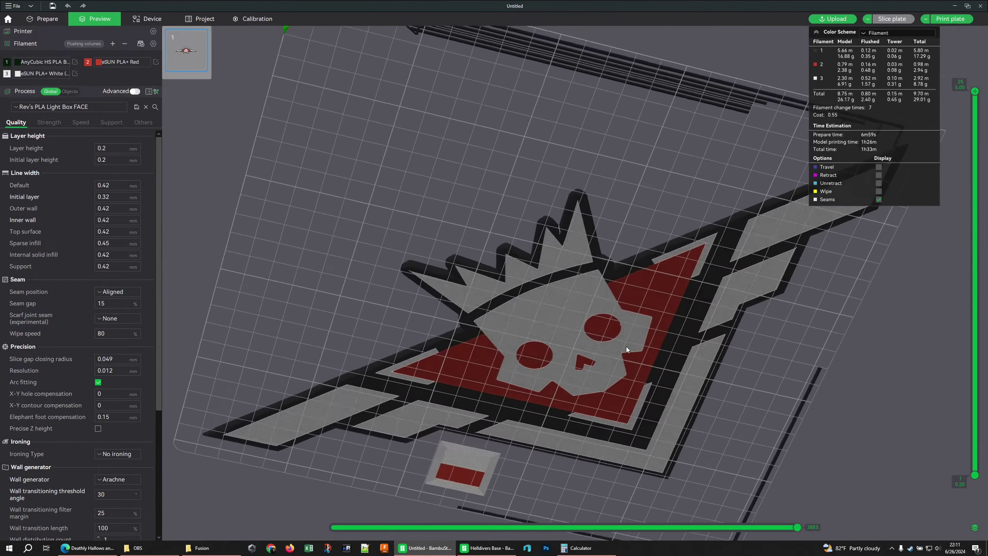
pyautogui.scroll(5, 629, 333)
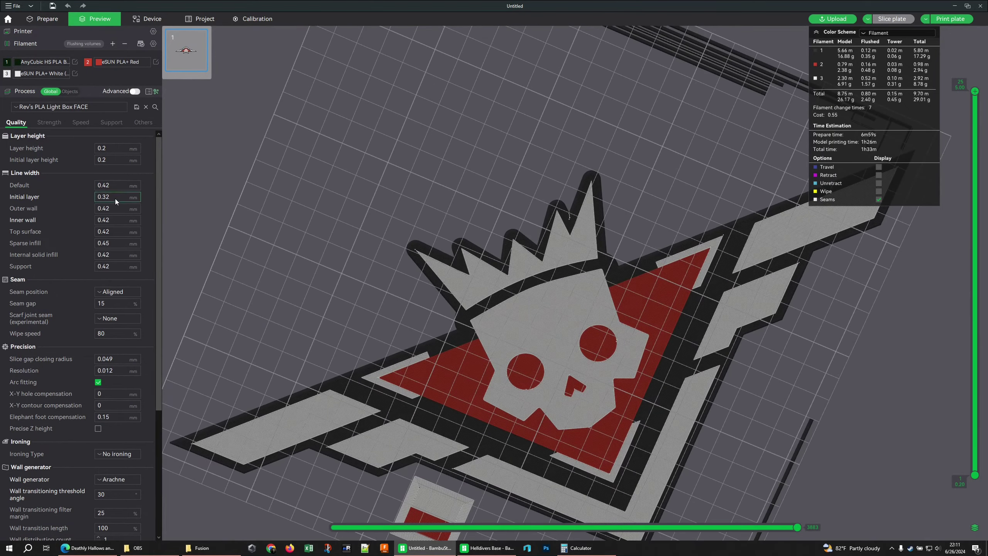
pyautogui.moveTo(118, 196); pyautogui.dragTo(91, 197)
pyautogui.moveTo(647, 217); pyautogui.dragTo(613, 277)
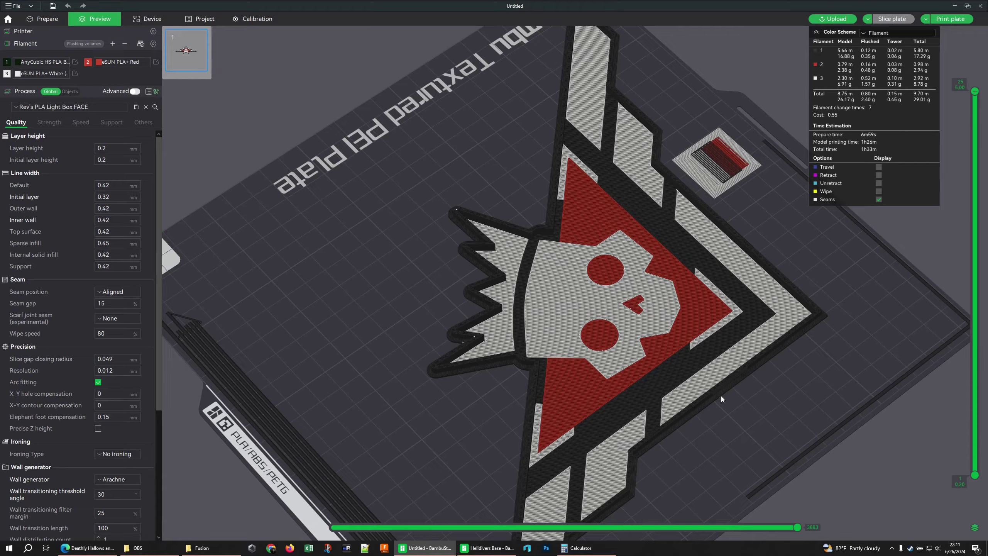
# - Lower the layer preview to the first layer and examine the lines around the skull's eyes and nose up close
pyautogui.moveTo(721, 396); pyautogui.dragTo(747, 407)
pyautogui.scroll(2, 699, 394)
pyautogui.scroll(1, 746, 408)
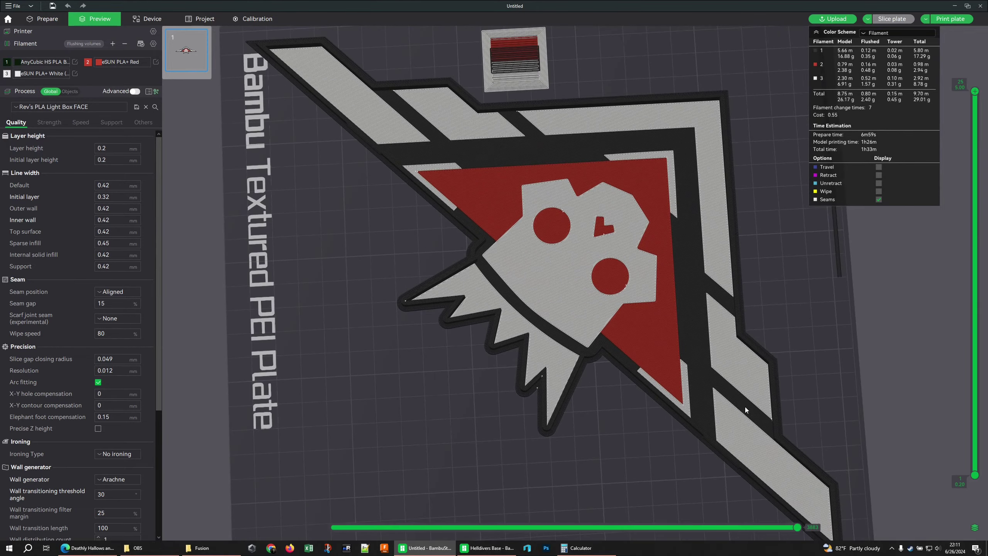
pyautogui.scroll(-2, 745, 407)
pyautogui.scroll(8, 584, 295)
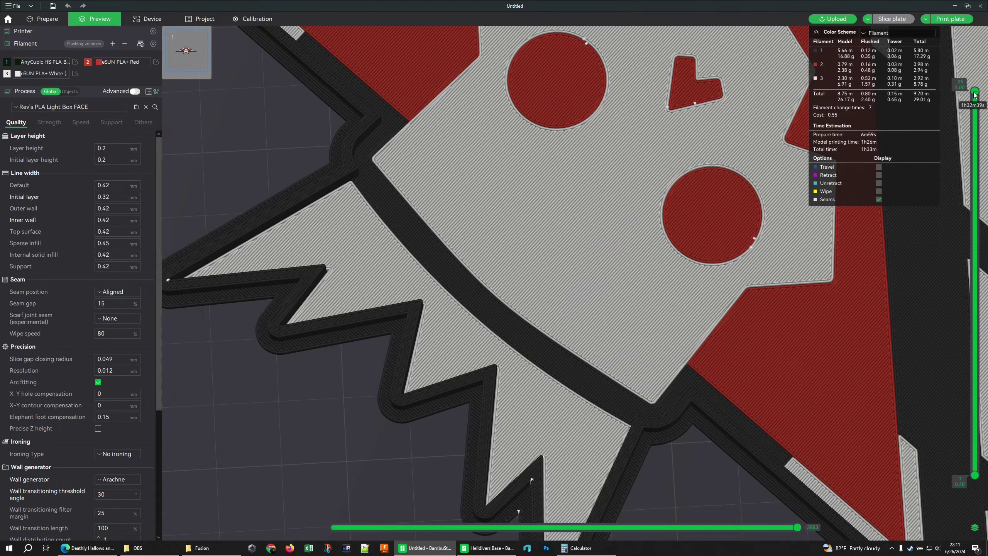
pyautogui.moveTo(975, 91); pyautogui.dragTo(974, 471)
pyautogui.scroll(4, 622, 323)
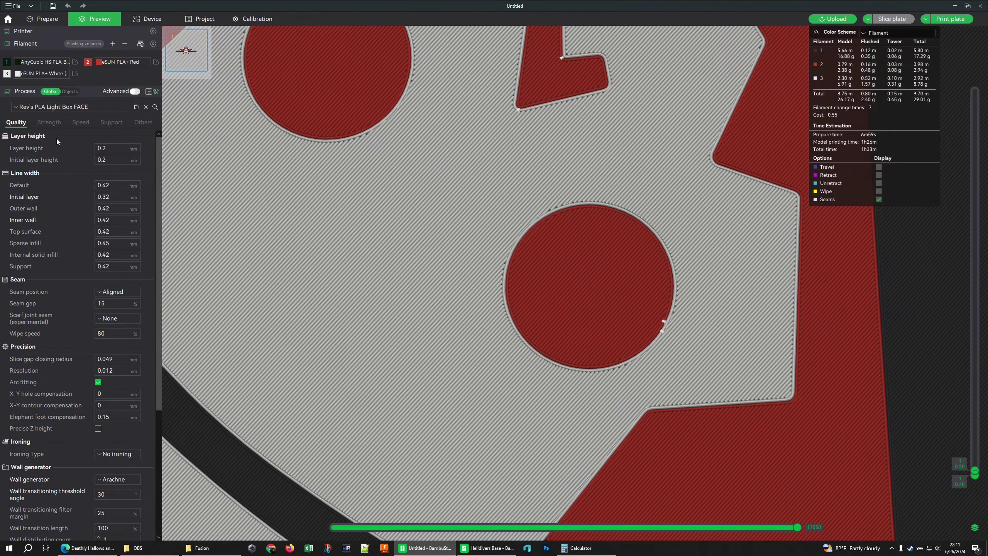
# - Try the Monotonic bottom surface pattern, reslice the plate and examine the first layer along the skull's jaw edge
pyautogui.click(59, 122)
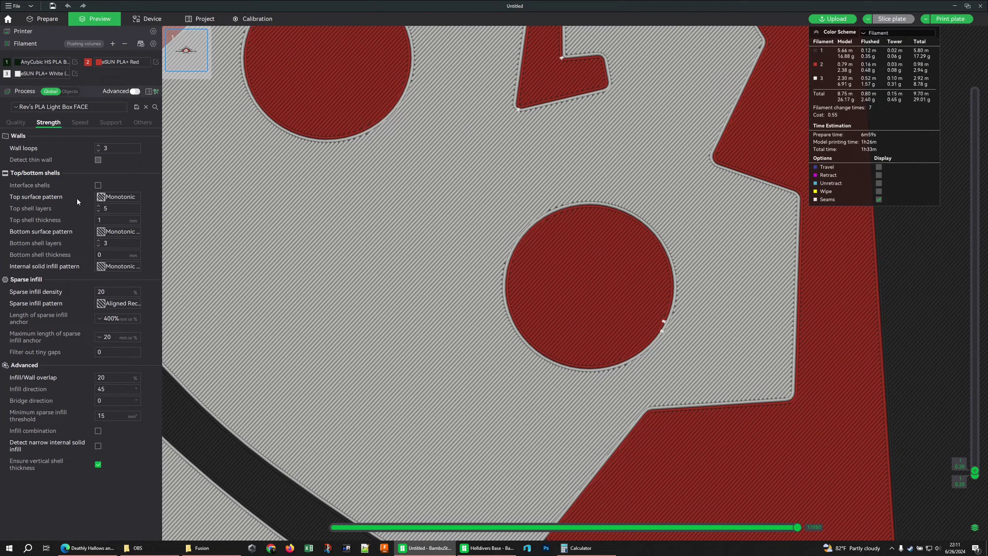
pyautogui.click(117, 232)
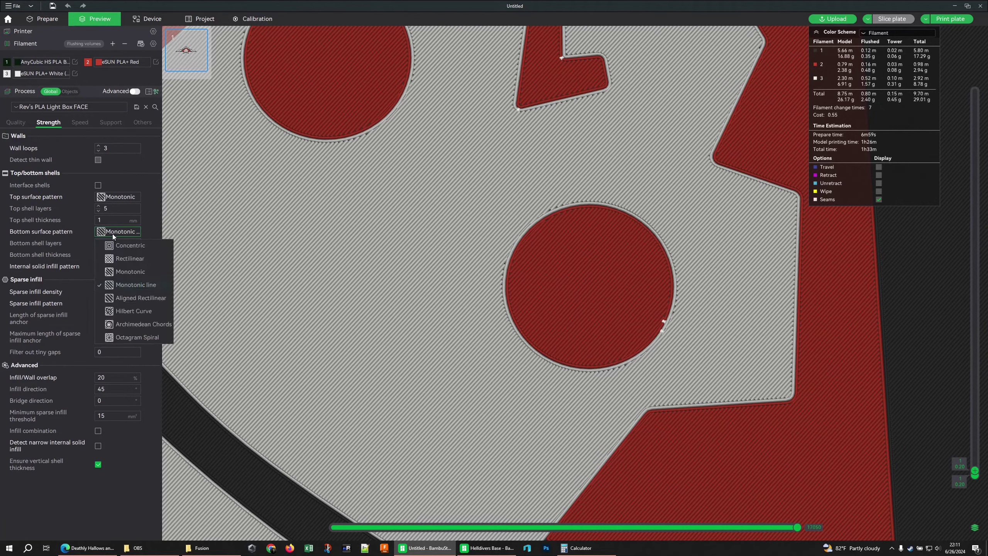
pyautogui.click(146, 275)
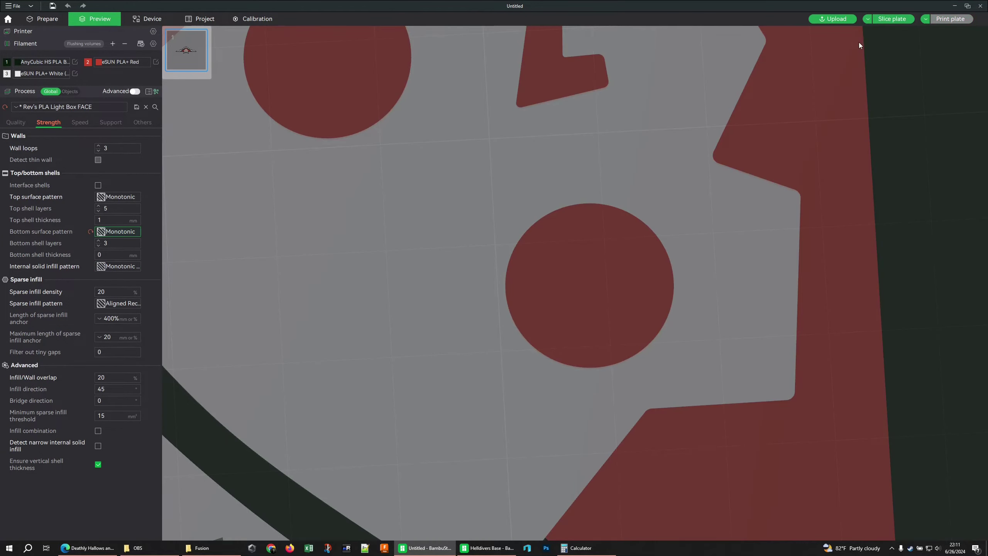
pyautogui.click(880, 19)
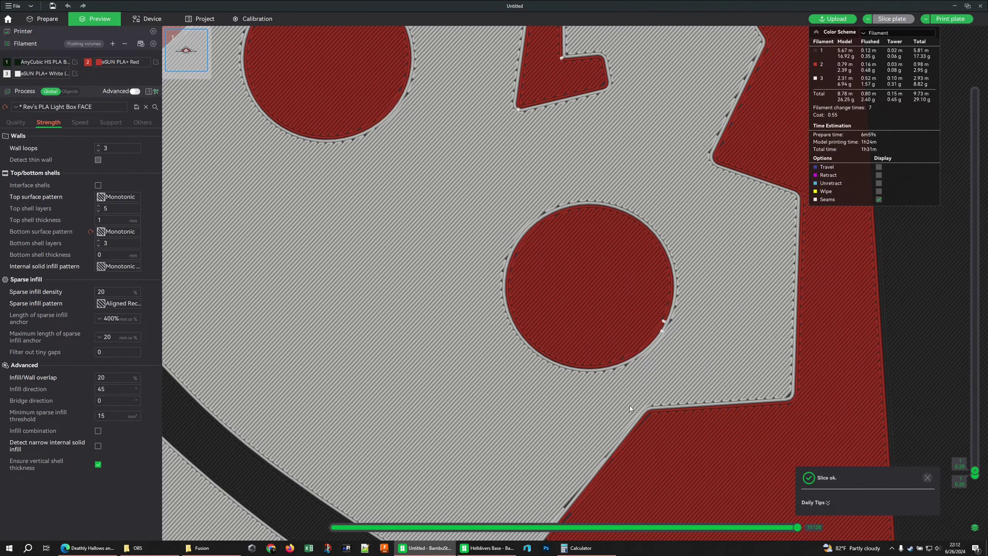
pyautogui.moveTo(630, 406); pyautogui.dragTo(570, 432)
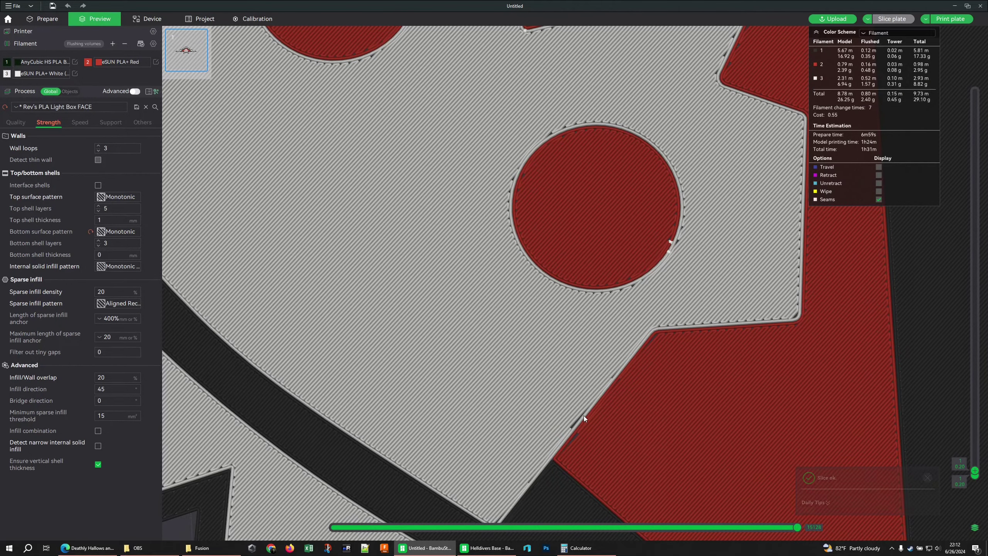
# - Reset the bottom surface pattern to the preset value, reslice the plate and recheck the first layer around the eyes
pyautogui.click(90, 231)
pyautogui.click(890, 19)
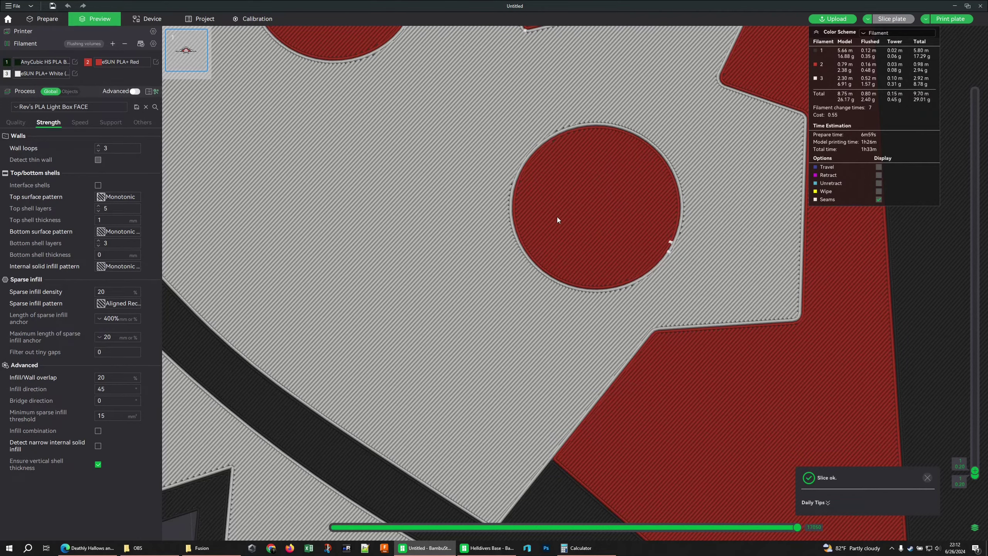
pyautogui.moveTo(545, 150); pyautogui.dragTo(628, 306, button='right')
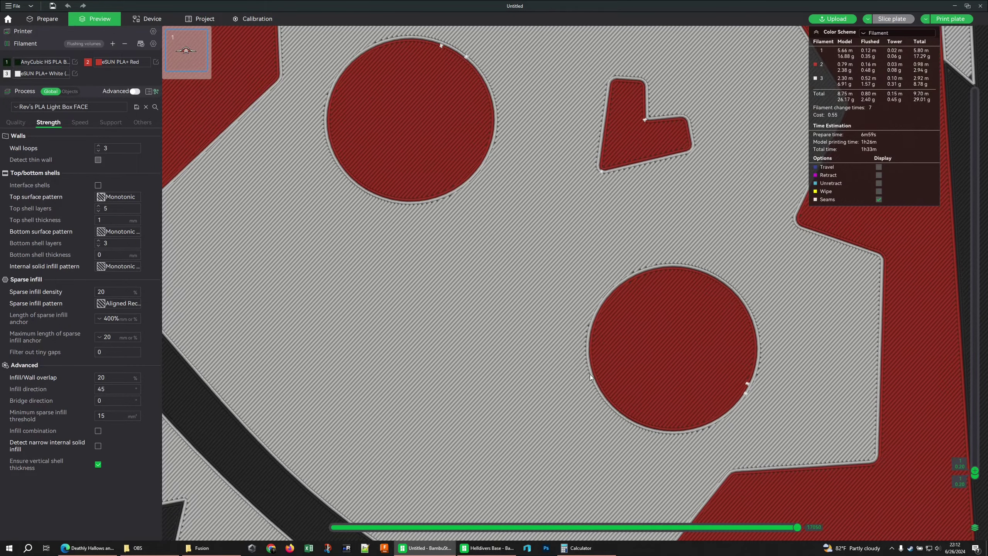
pyautogui.moveTo(590, 373); pyautogui.dragTo(449, 313, button='right')
pyautogui.scroll(-2, 576, 236)
pyautogui.scroll(1, 568, 251)
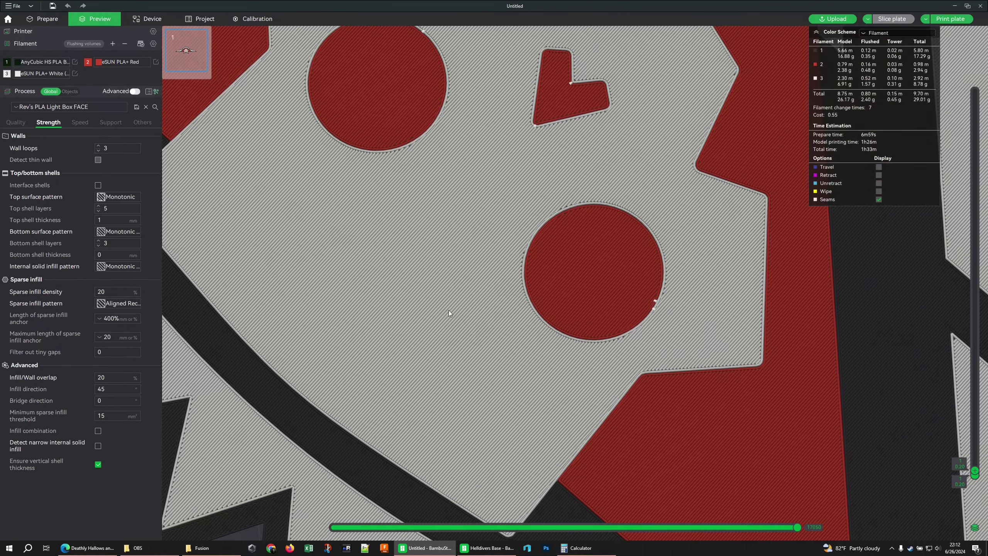
# - Try slicing the plate with Only one wall on first layer turned off, focusing on the border between skull and red area
pyautogui.click(21, 124)
pyautogui.scroll(-10, 74, 392)
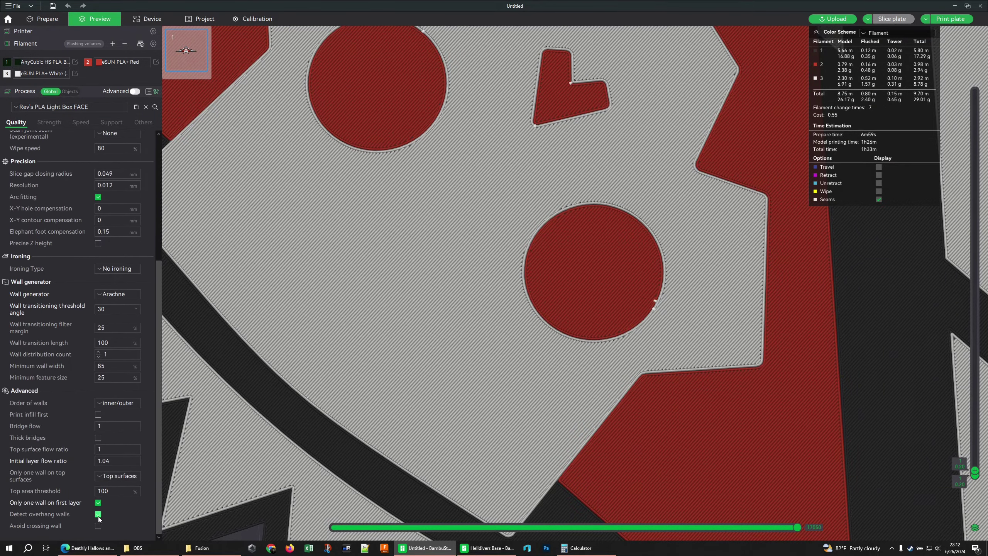
pyautogui.moveTo(405, 443); pyautogui.dragTo(623, 317, button='right')
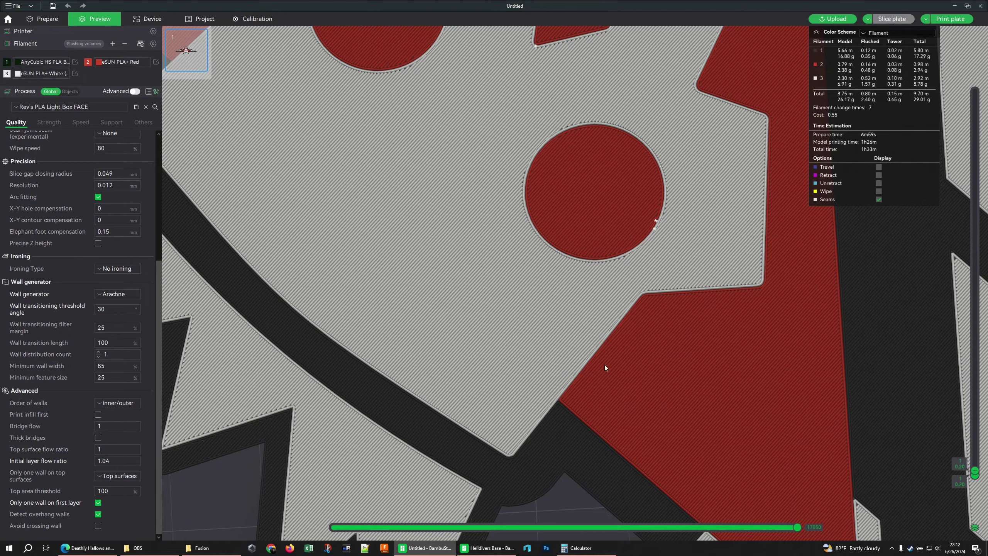
pyautogui.scroll(3, 711, 286)
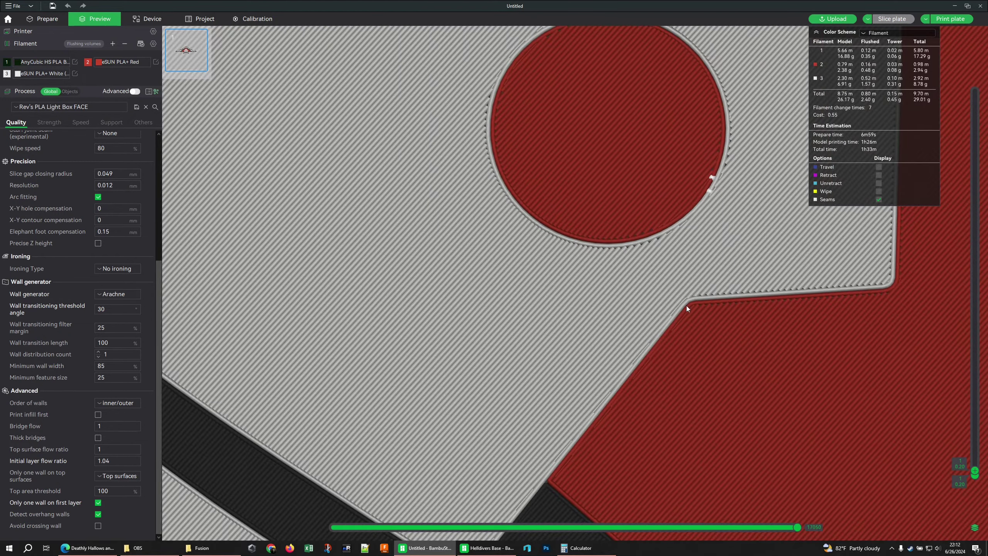
pyautogui.moveTo(687, 306); pyautogui.dragTo(461, 330, button='right')
pyautogui.scroll(2, 531, 328)
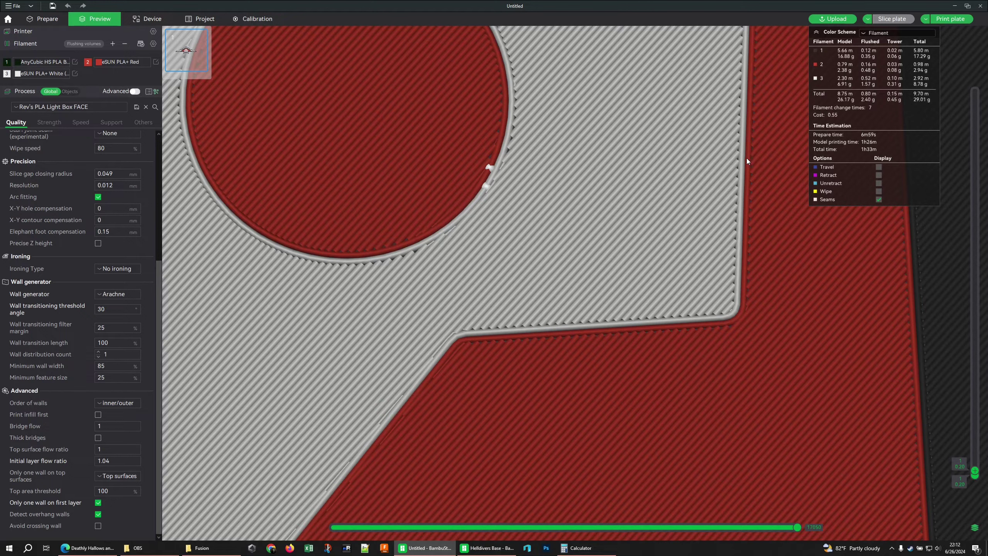
pyautogui.click(98, 503)
pyautogui.click(890, 20)
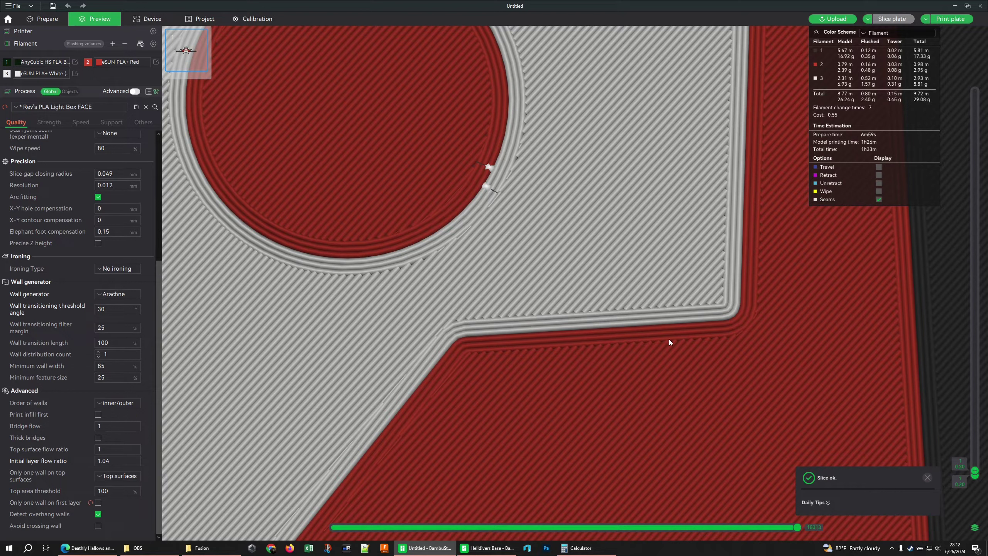
# - Turn Only one wall on first layer back on and reslice the plate
pyautogui.click(98, 503)
pyautogui.click(906, 20)
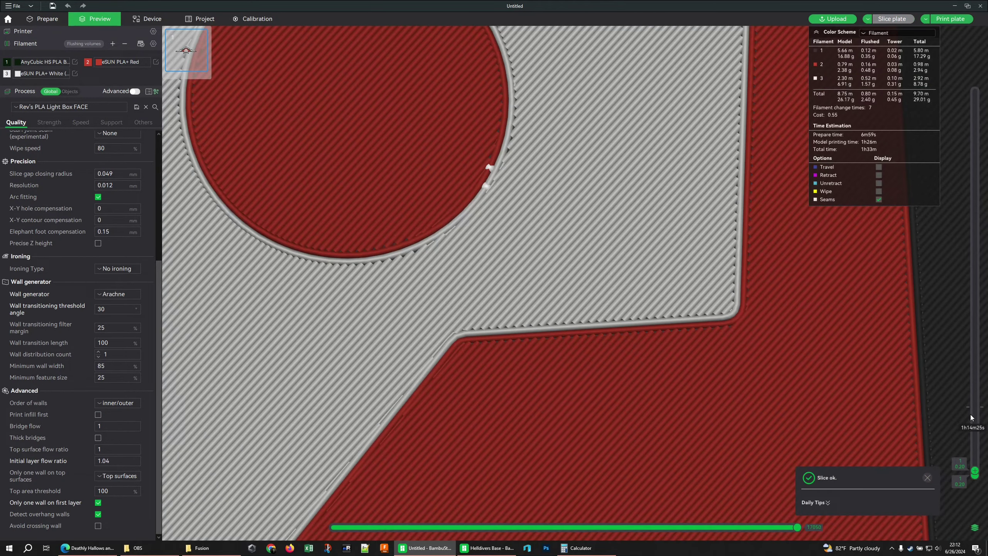
# - Compare the first and second layers of the preview along the skull's eye and its border with the red area
pyautogui.scroll(1, 975, 421)
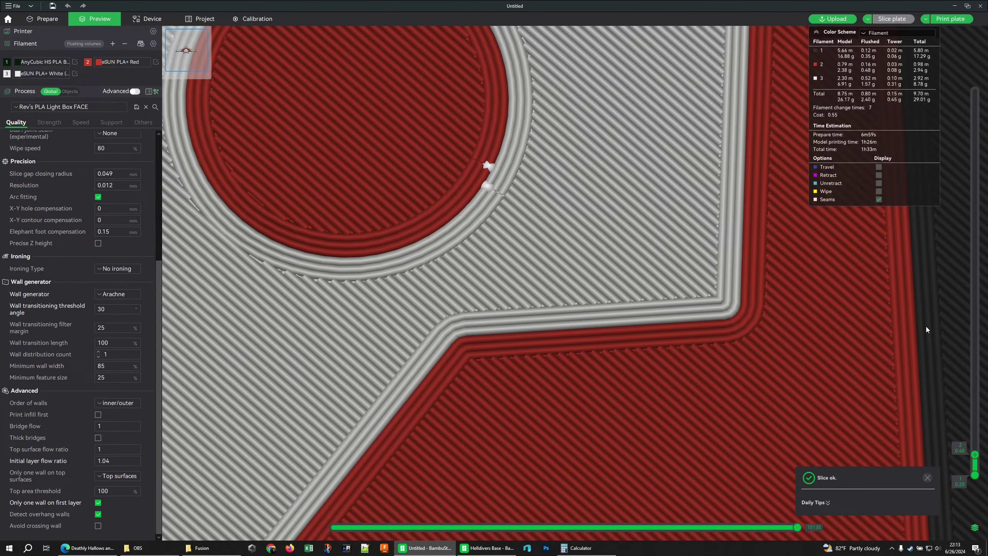
pyautogui.scroll(-1, 970, 368)
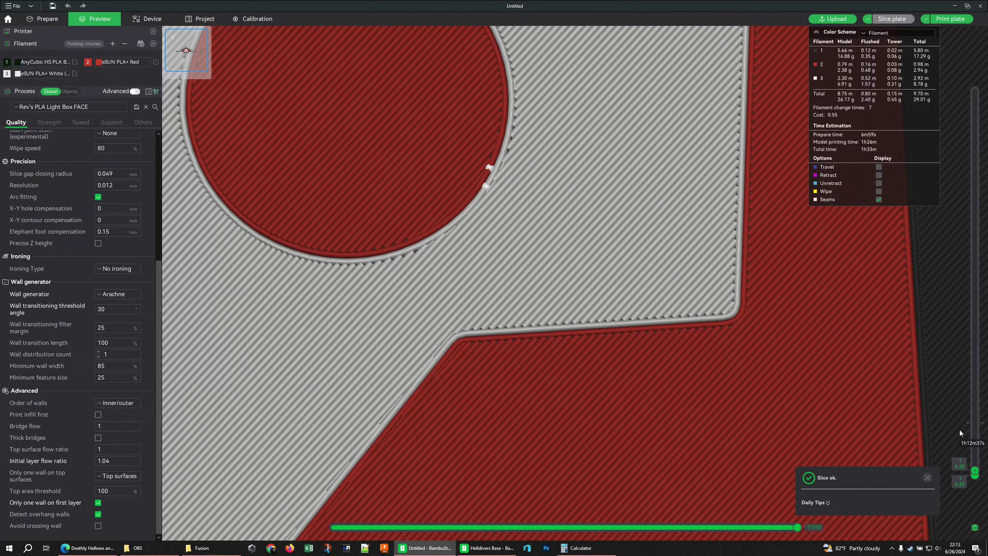
pyautogui.scroll(1, 975, 435)
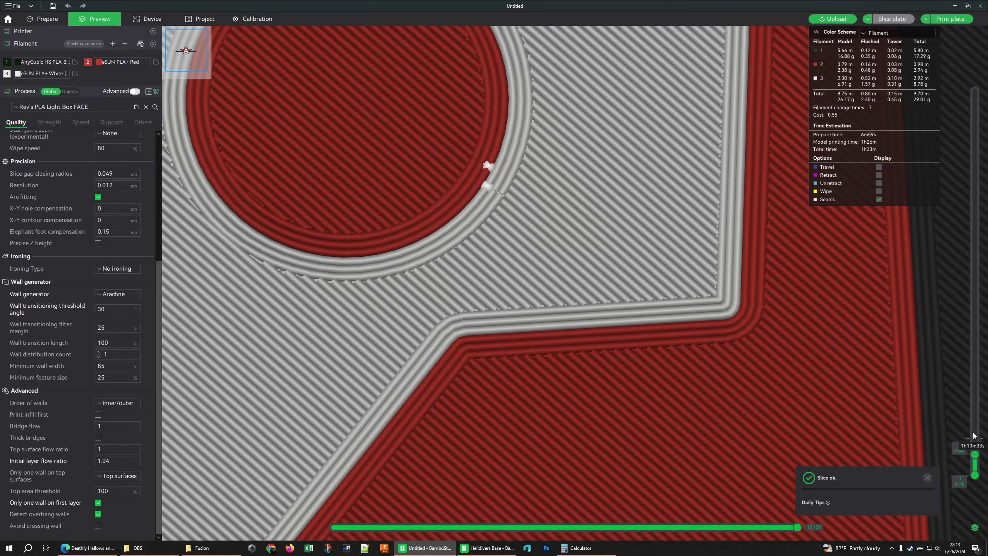
pyautogui.scroll(-1, 975, 434)
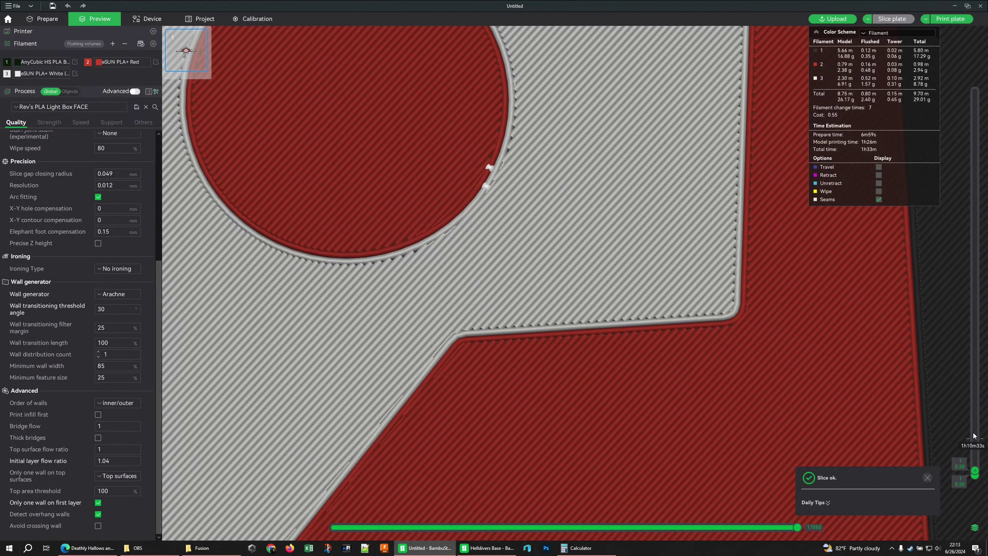
pyautogui.scroll(1, 975, 435)
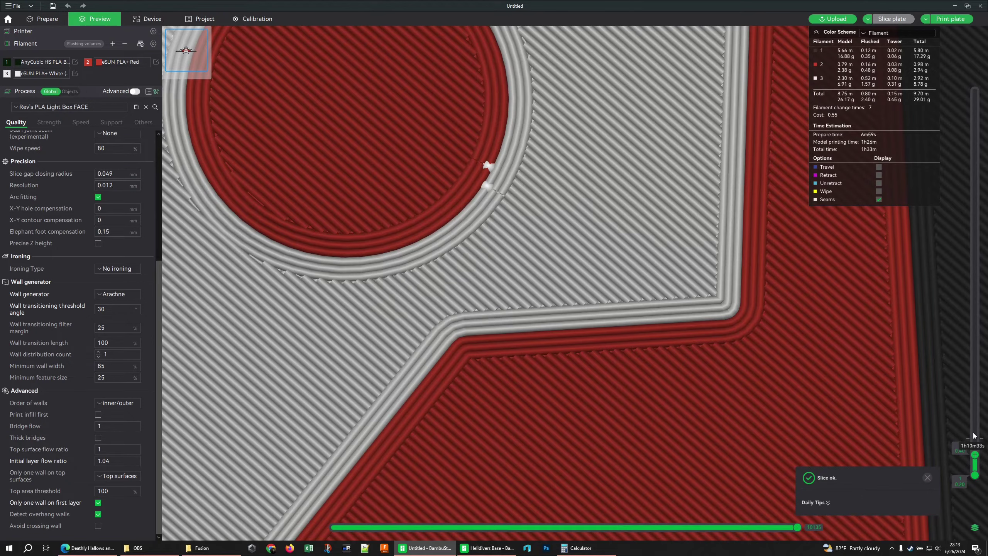
pyautogui.scroll(-1, 974, 435)
pyautogui.scroll(-2, 677, 217)
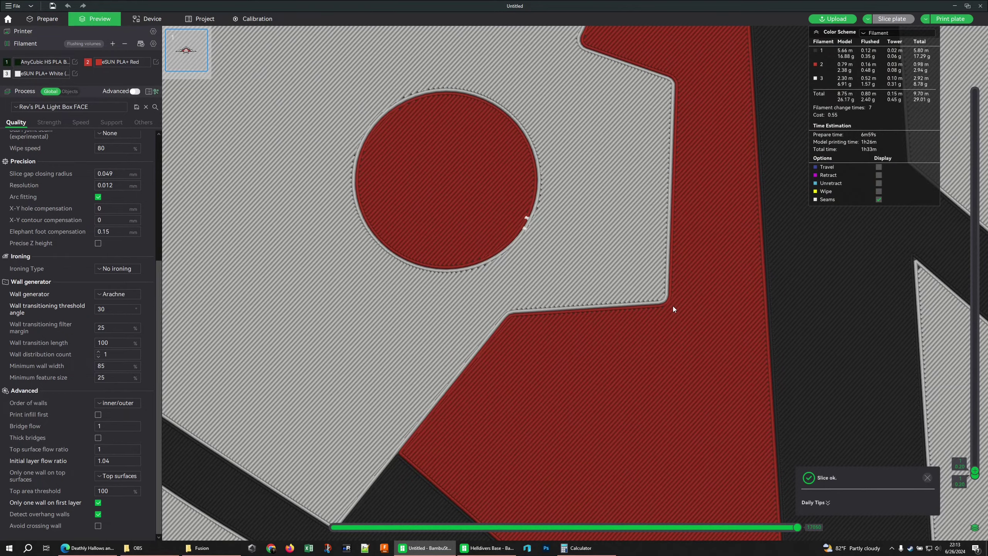
# - Step through the first three layers of the preview around the skull's eye and the adjoining corner of the red area
pyautogui.scroll(2, 671, 307)
pyautogui.scroll(2, 678, 305)
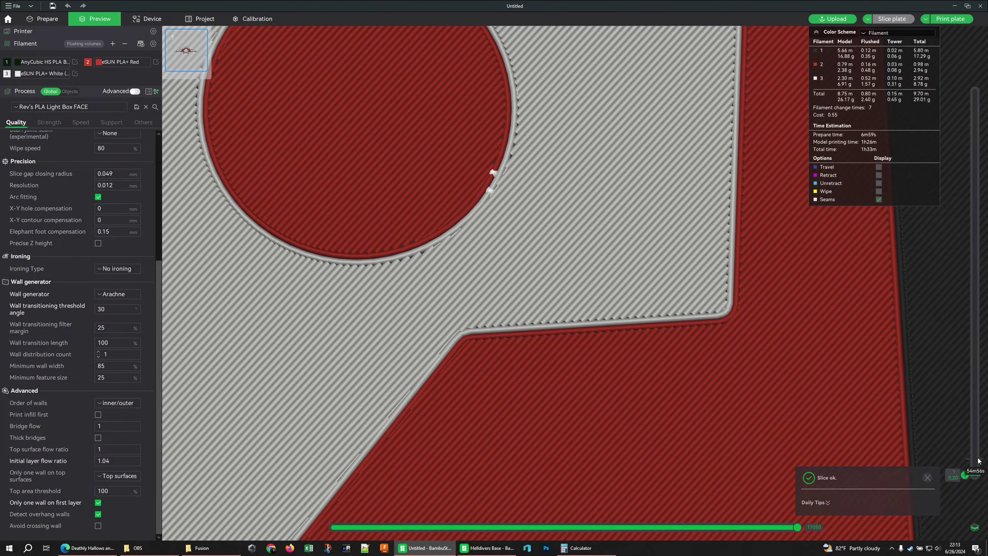
pyautogui.scroll(1, 978, 472)
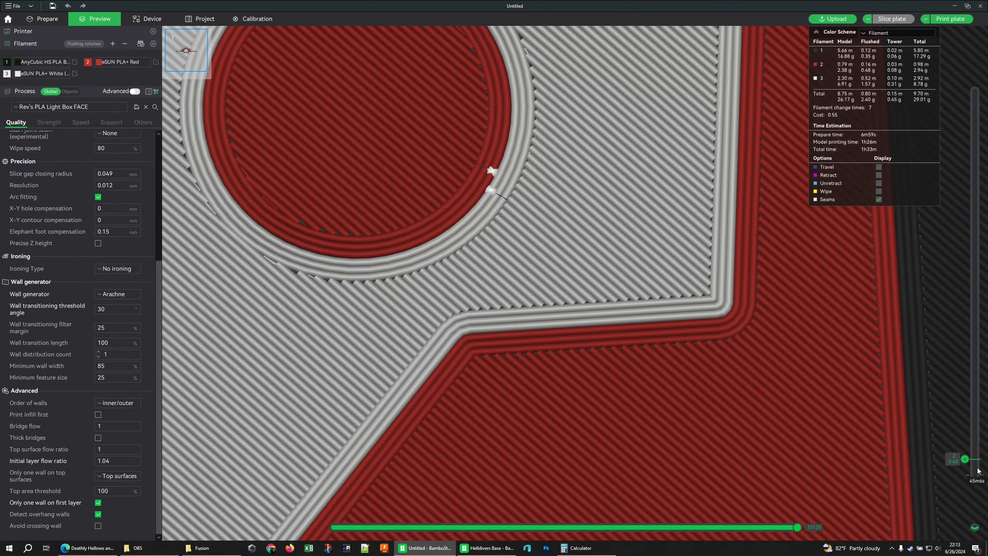
pyautogui.scroll(1, 977, 471)
pyautogui.scroll(-1, 977, 471)
pyautogui.scroll(-1, 977, 471)
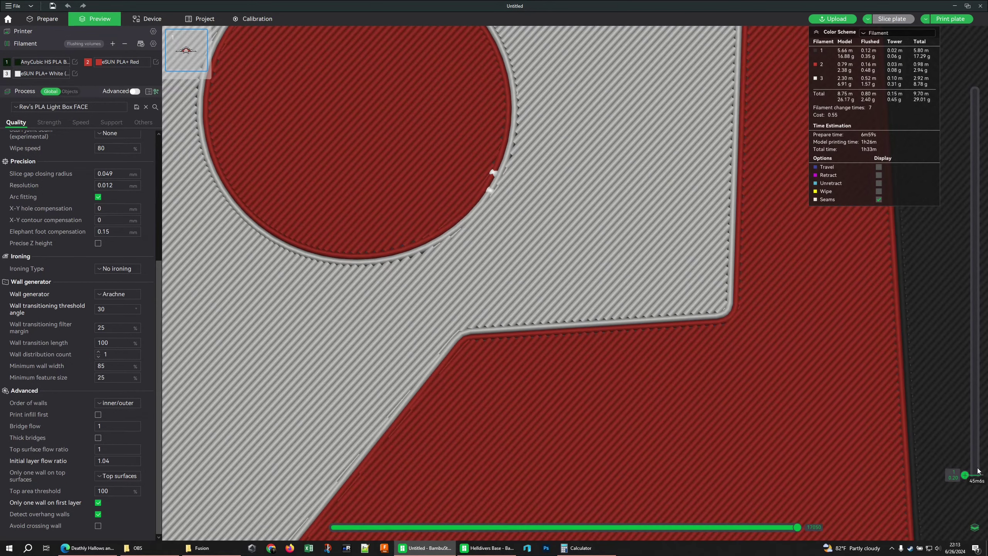
pyautogui.scroll(1, 977, 471)
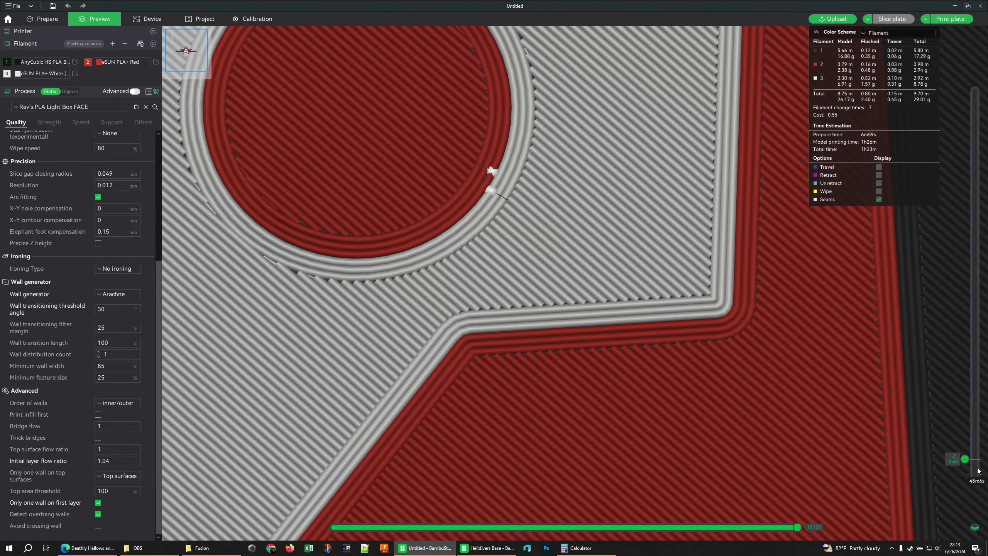
pyautogui.scroll(1, 977, 471)
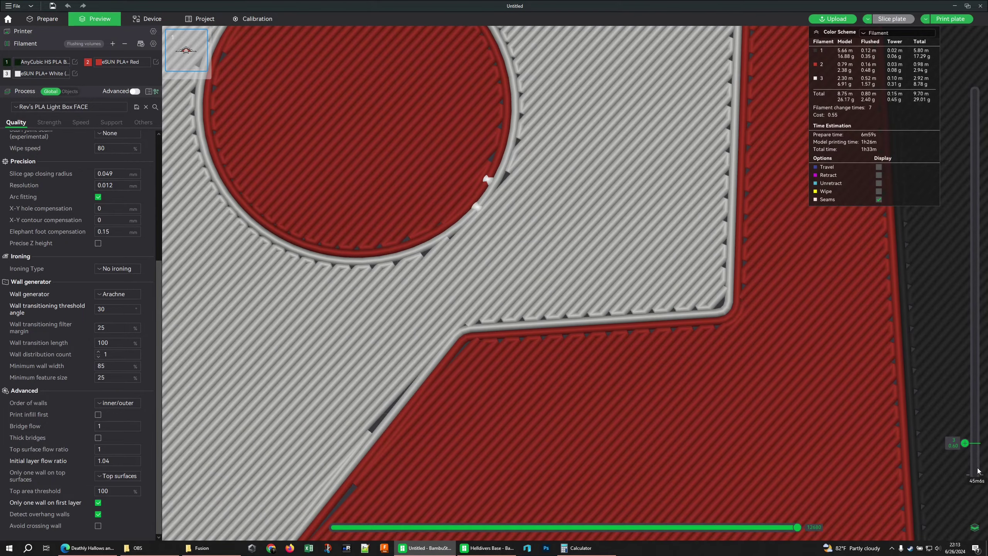
pyautogui.scroll(-1, 978, 471)
pyautogui.scroll(-1, 977, 471)
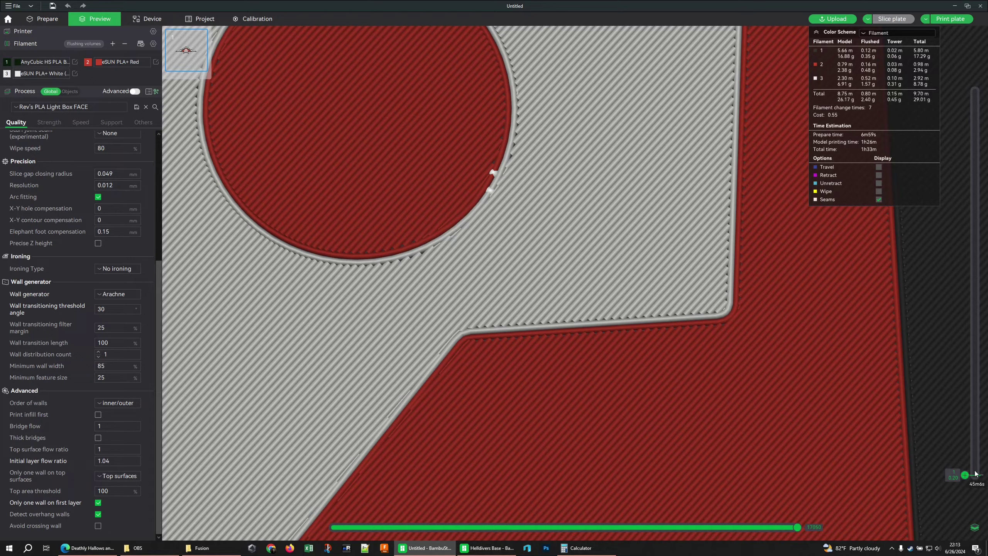
pyautogui.scroll(1, 979, 465)
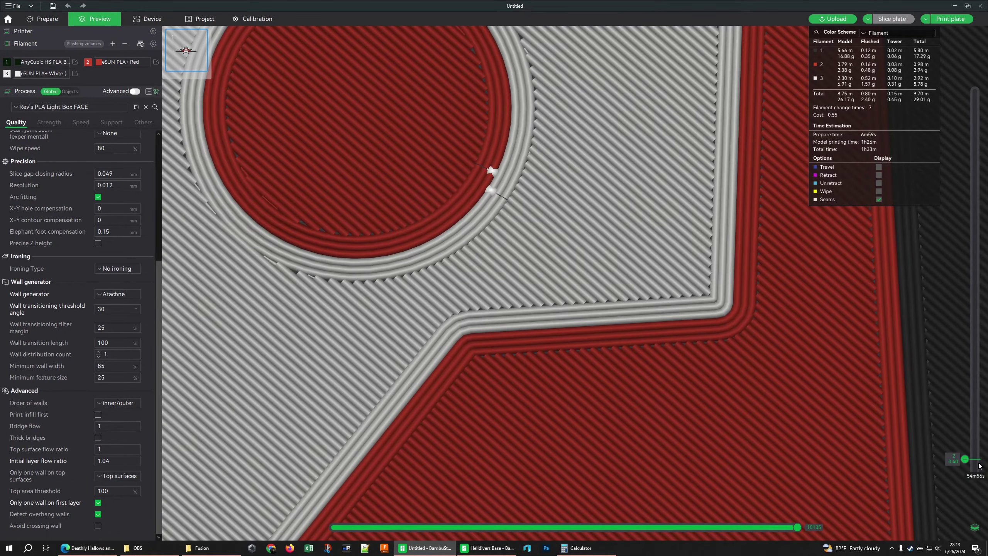
pyautogui.scroll(1, 979, 462)
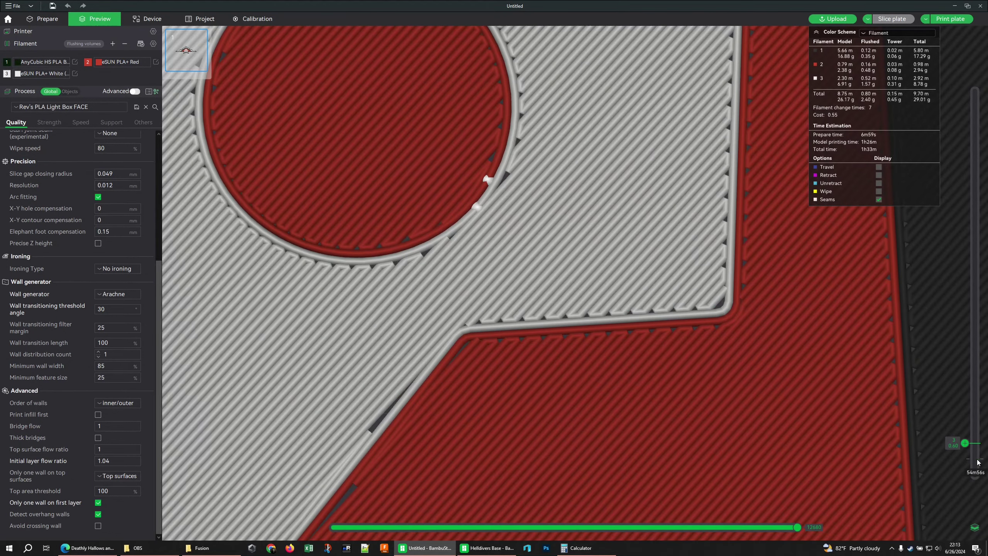
# - Try slicing the plate with Detect narrow internal solid infill turned on, and check the first layer around the skull's nose
pyautogui.scroll(-2, 979, 462)
pyautogui.scroll(-4, 535, 267)
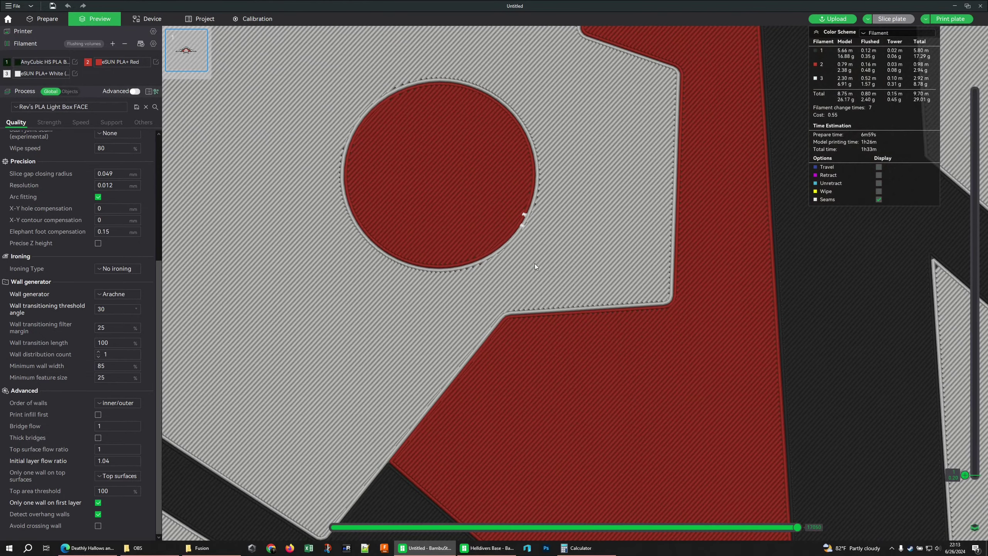
pyautogui.scroll(-3, 537, 269)
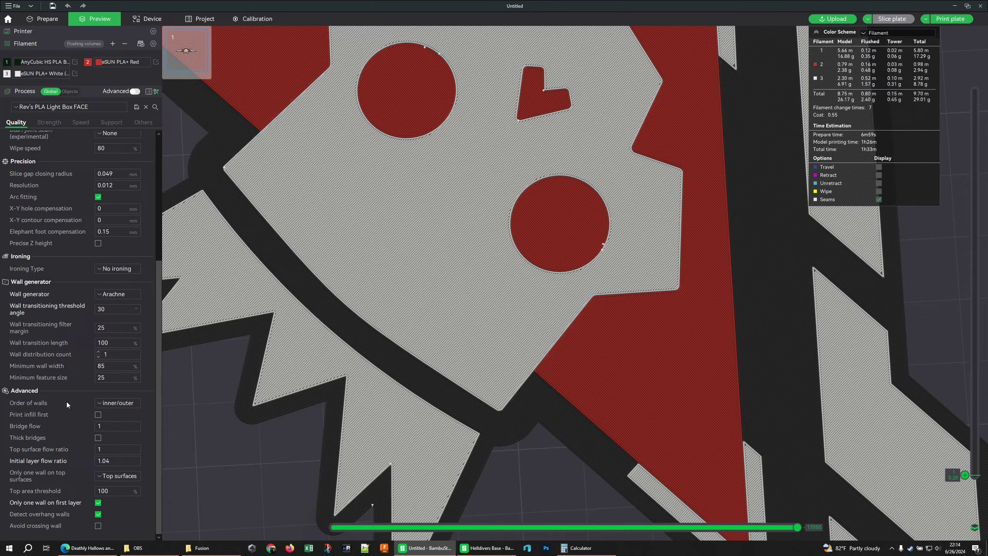
pyautogui.scroll(-6, 537, 324)
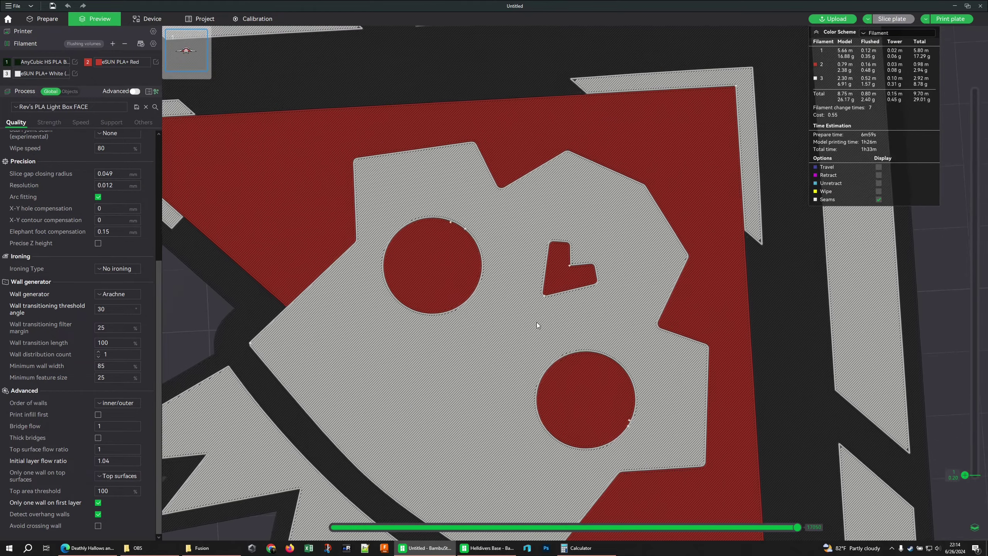
pyautogui.scroll(8, 576, 298)
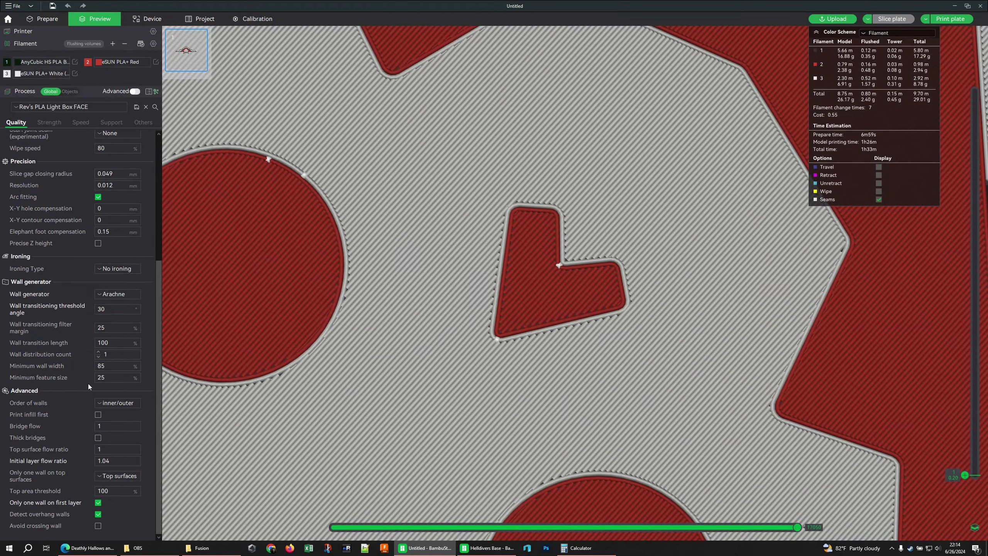
pyautogui.click(48, 122)
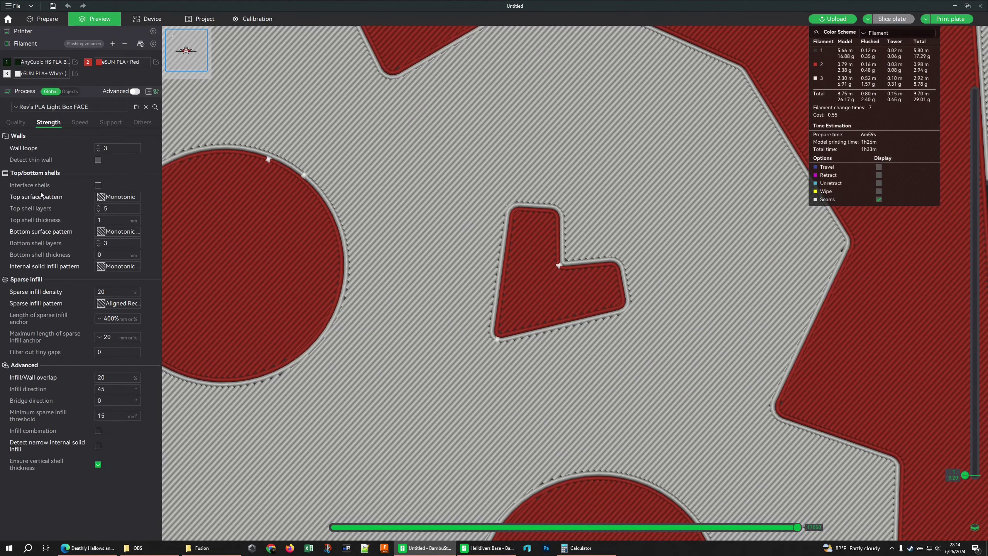
pyautogui.moveTo(16, 450)
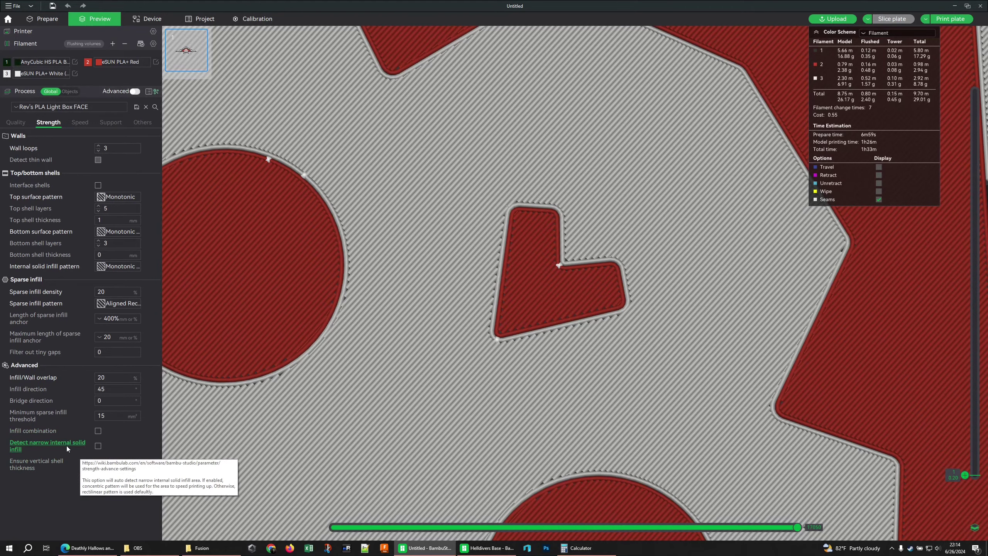
pyautogui.click(98, 446)
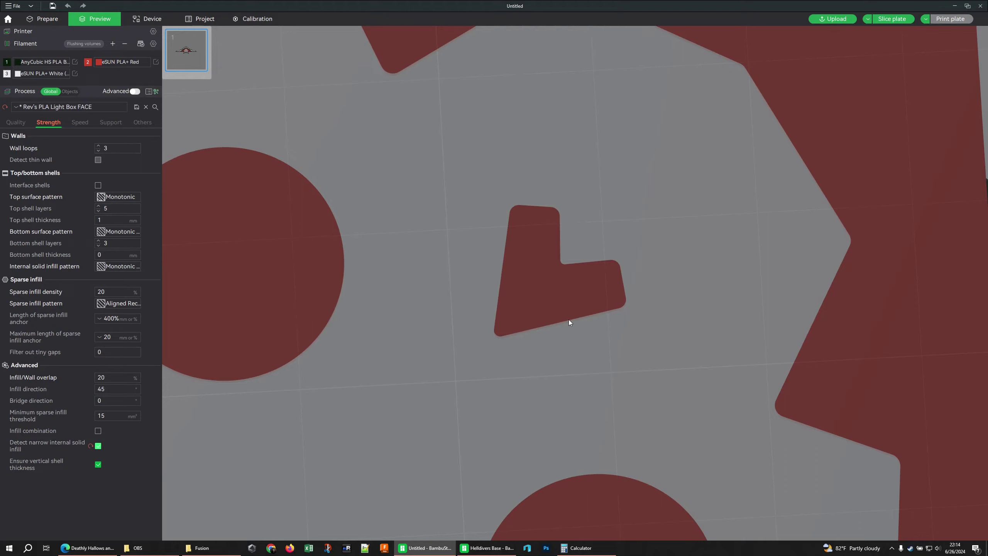
pyautogui.click(891, 18)
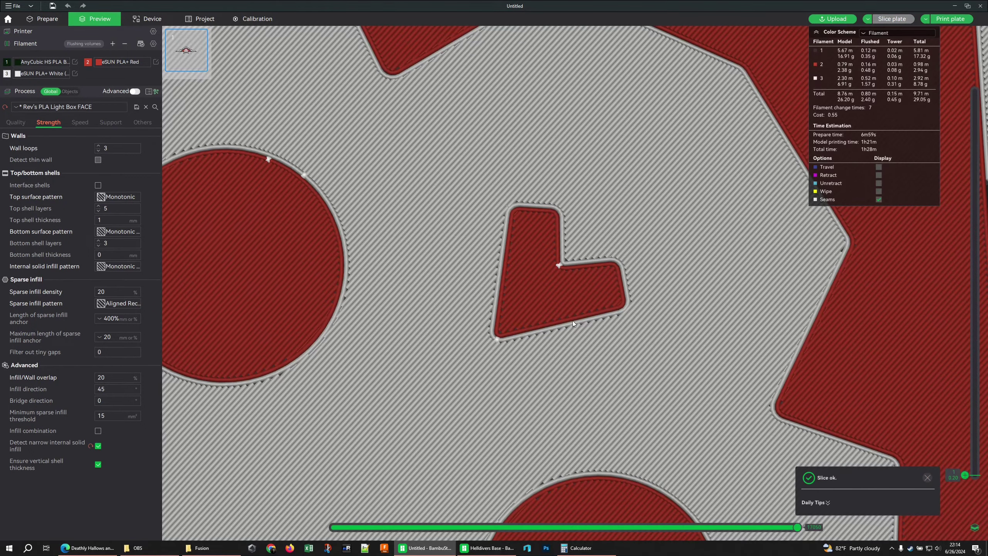
pyautogui.scroll(-5, 559, 291)
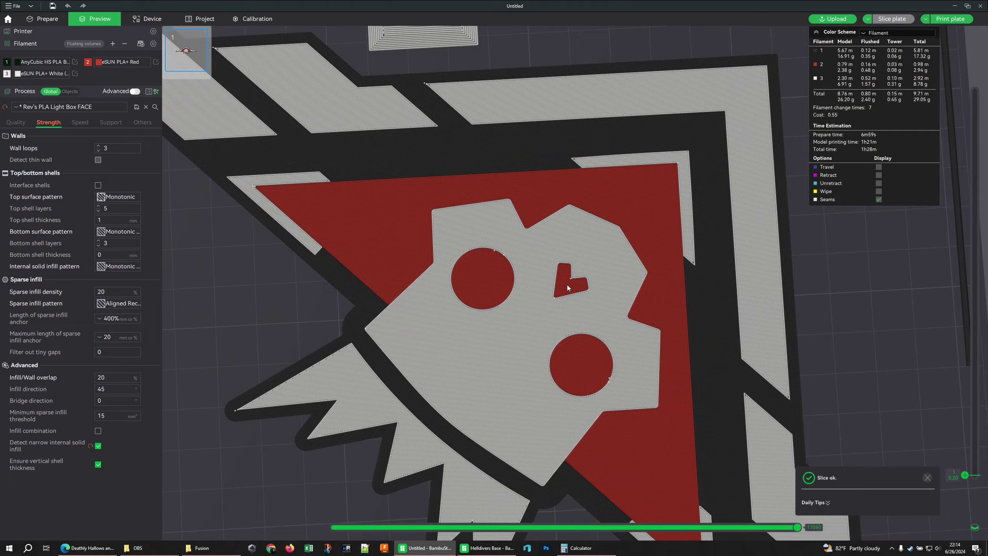
pyautogui.scroll(5, 566, 284)
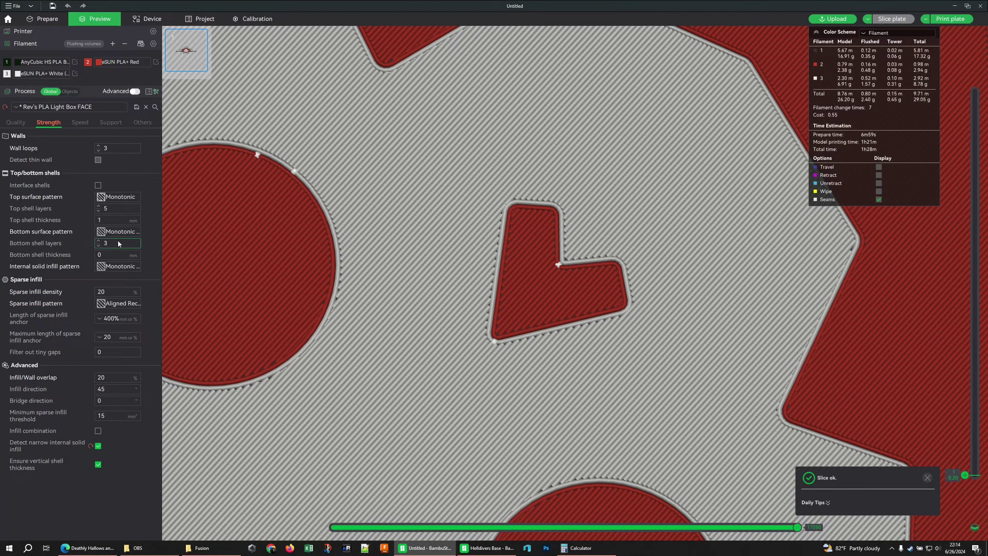
# - Try slicing with the internal solid infill pattern set to Concentric, and examine the second layer across the skull
pyautogui.click(111, 268)
pyautogui.click(127, 282)
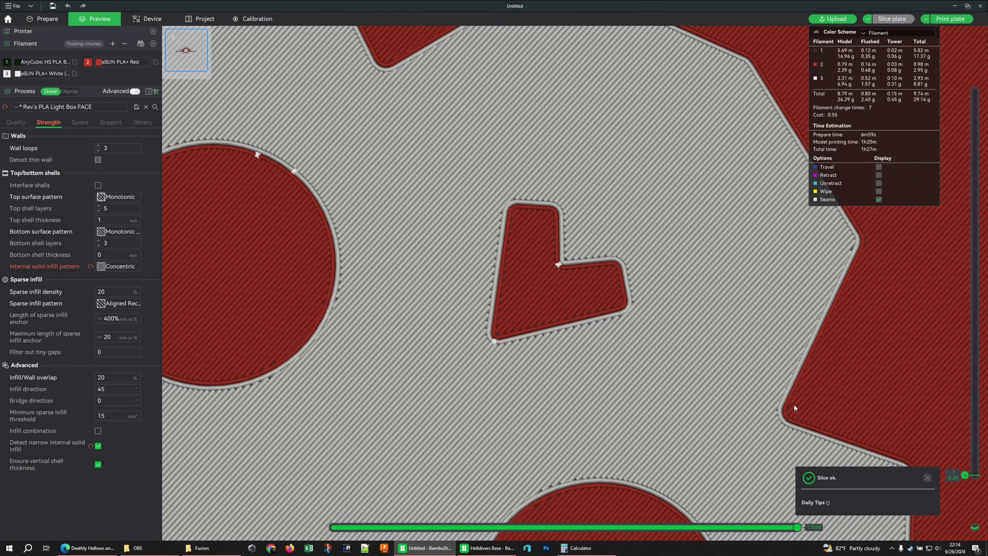
pyautogui.press('Up')
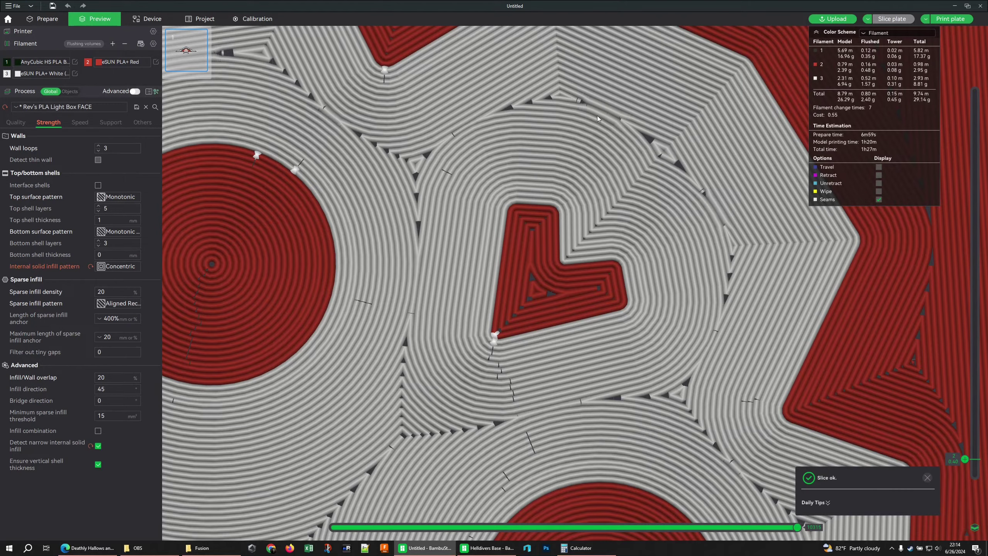
pyautogui.scroll(-5, 449, 237)
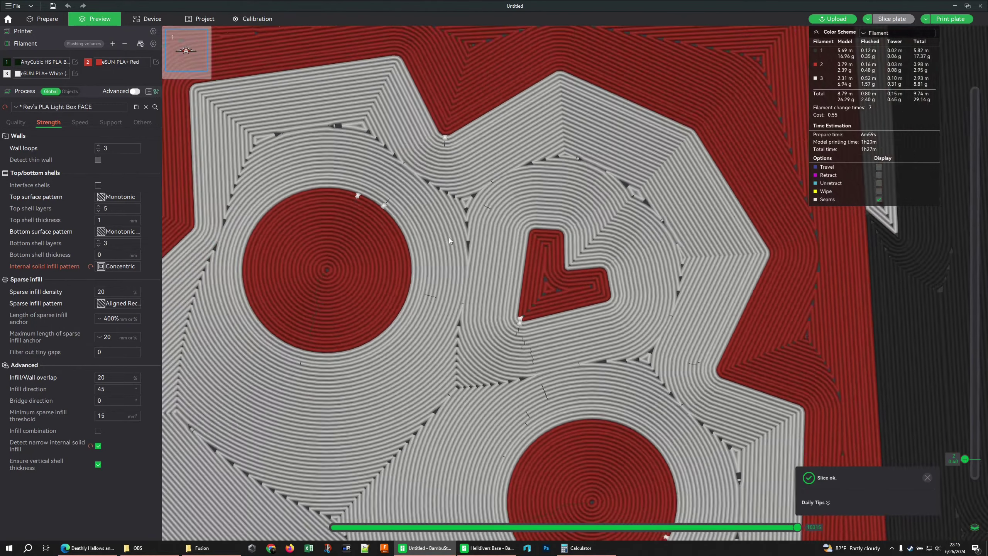
pyautogui.scroll(3, 517, 204)
pyautogui.scroll(-3, 338, 255)
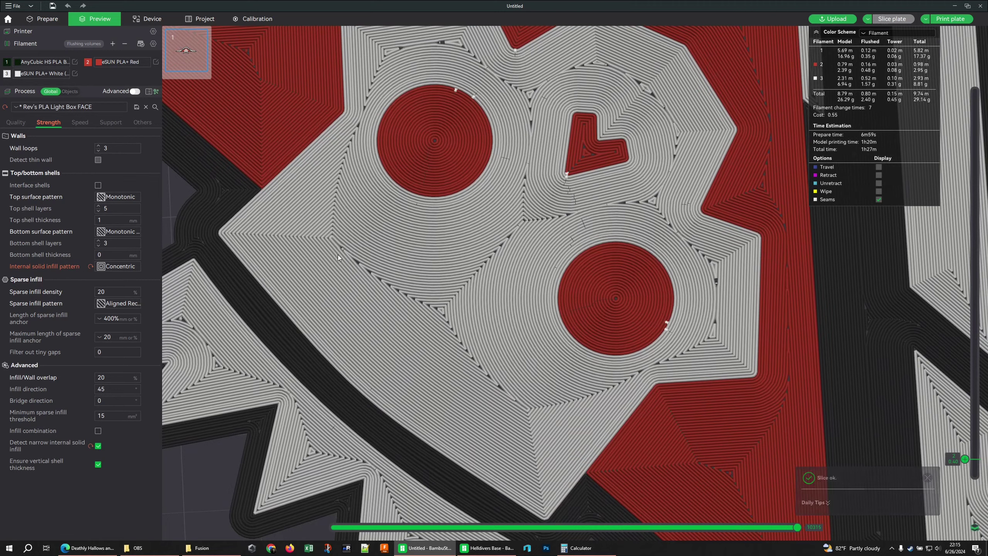
pyautogui.scroll(3, 438, 309)
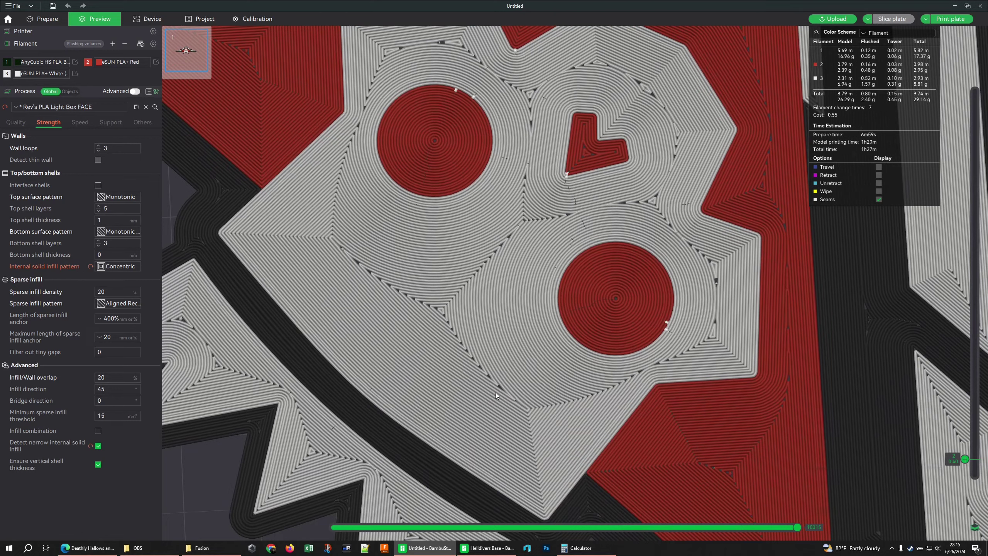
# - Reset the internal solid infill pattern and Detect narrow internal solid infill to the preset values, reslice and return to the first layer
pyautogui.click(92, 268)
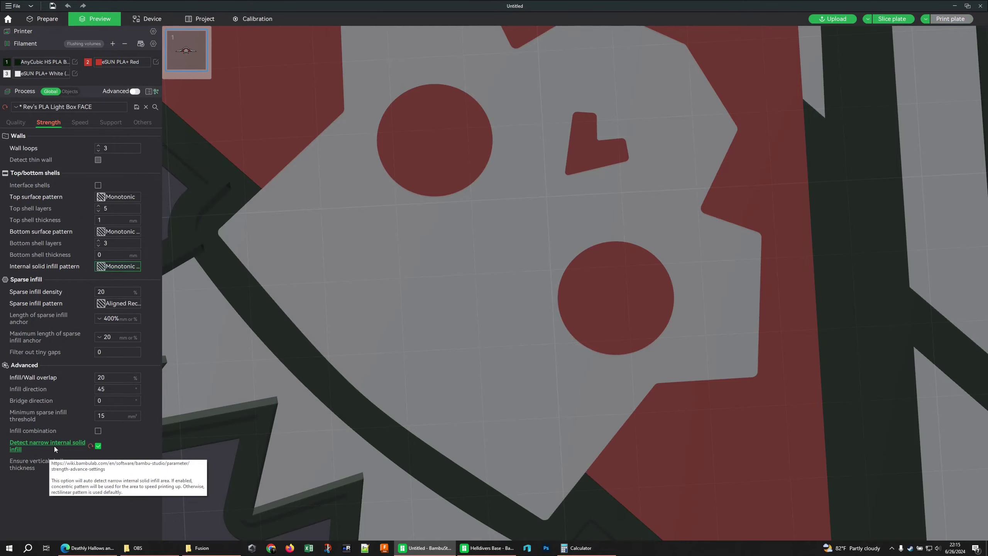
pyautogui.click(91, 446)
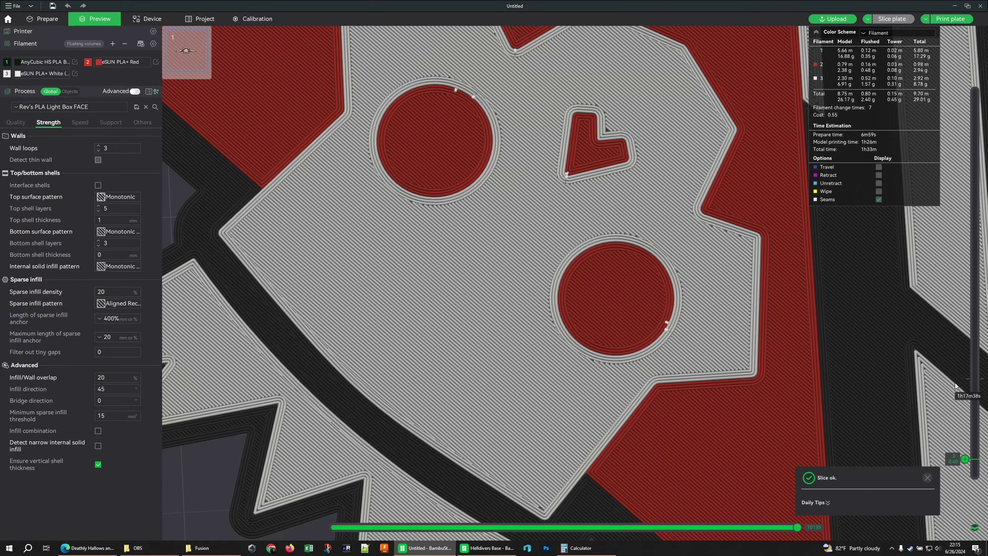
pyautogui.press('Down')
pyautogui.scroll(-2, 632, 303)
pyautogui.scroll(-4, 632, 303)
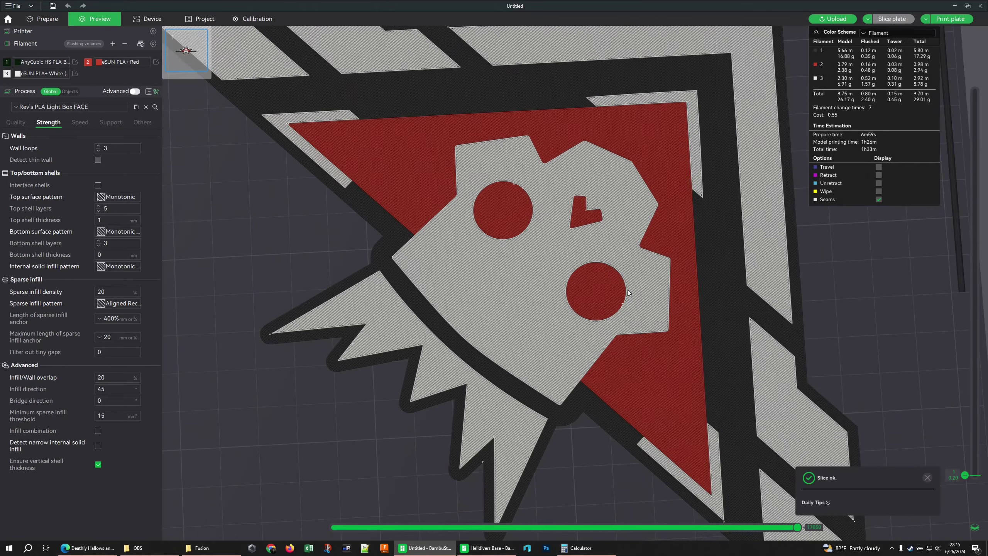
# - Review the preset's Quality settings, from the initial layer line width down to the wall generator's transitioning threshold angle
pyautogui.click(14, 123)
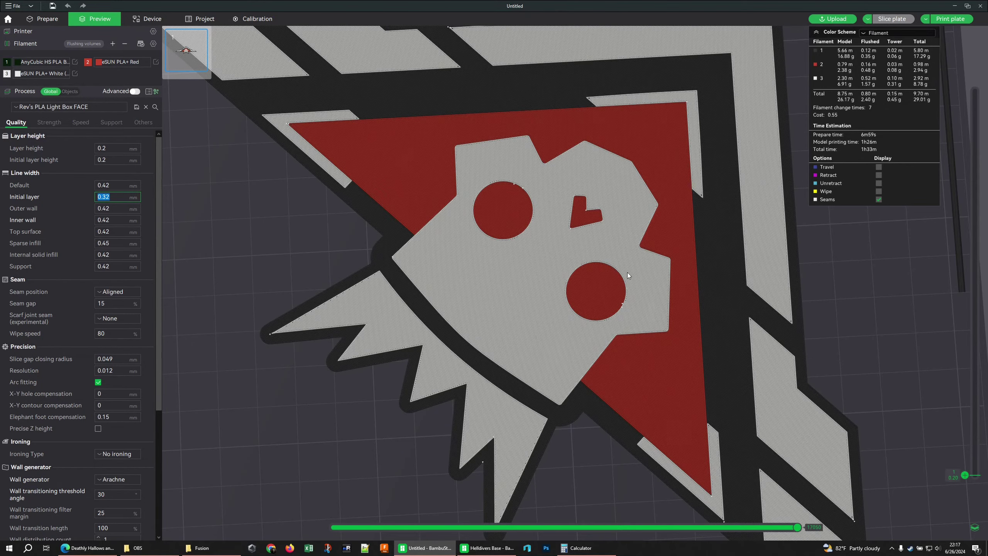
pyautogui.scroll(1, 964, 423)
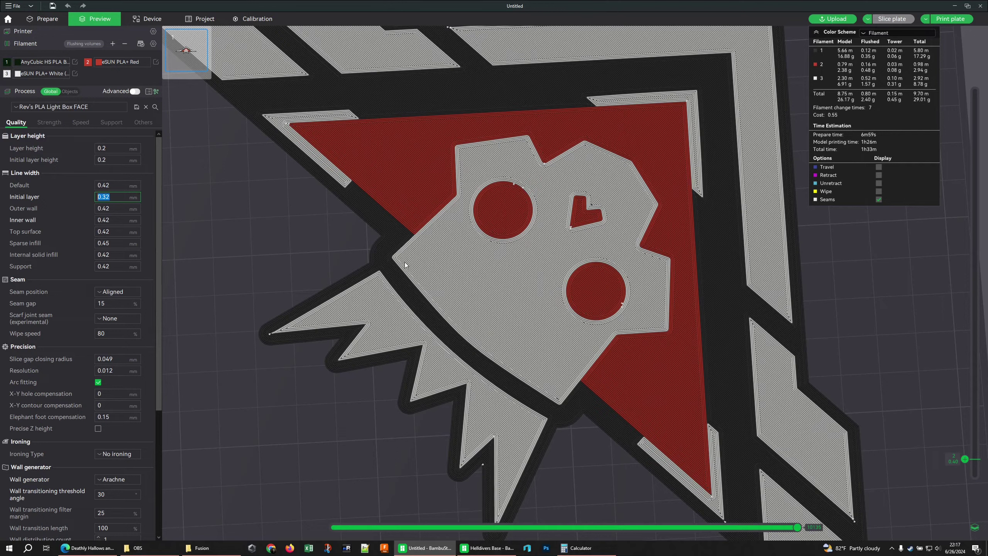
pyautogui.scroll(-5, 65, 258)
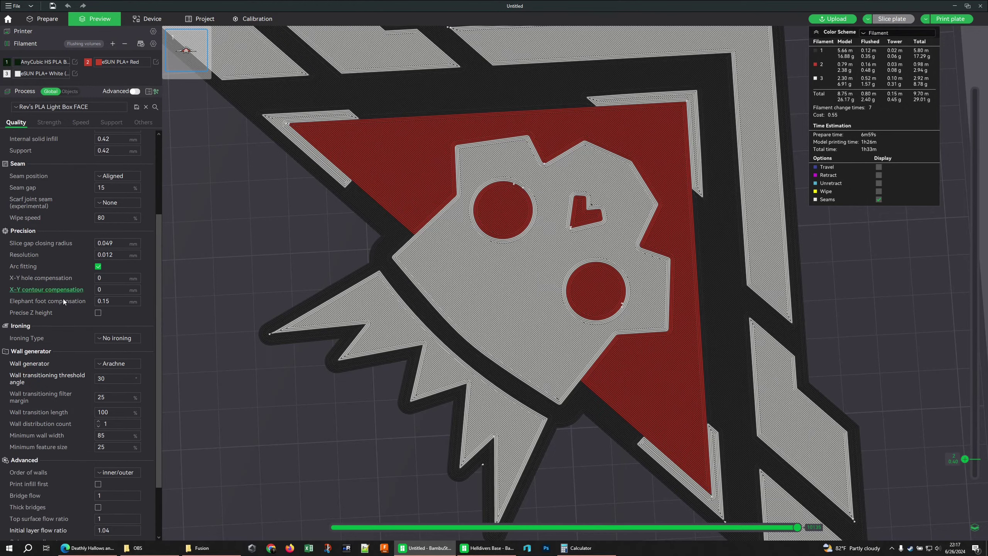
pyautogui.scroll(-3, 77, 303)
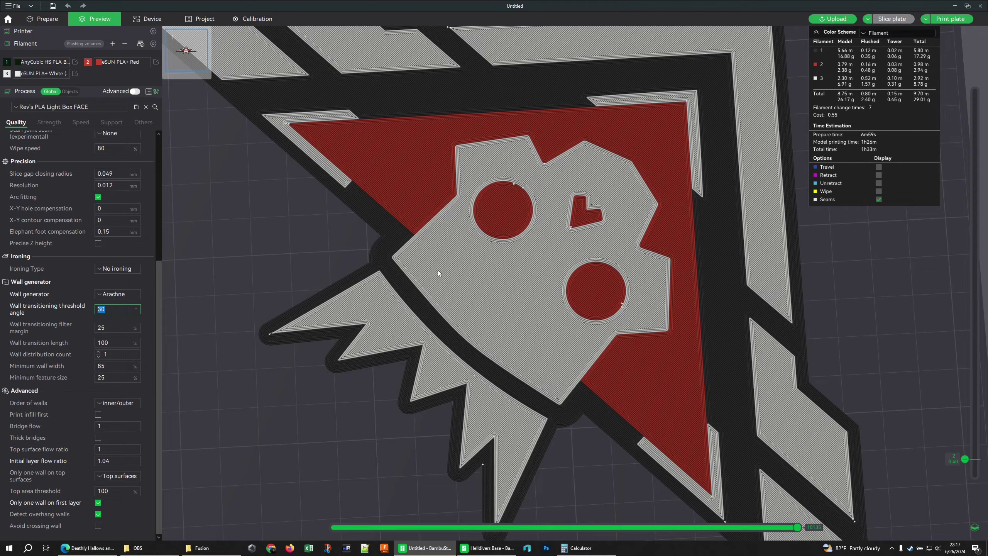
# - Compare the first and second layers of the preview at the tip of the outermost white spike below the skull
pyautogui.scroll(-3, 438, 270)
pyautogui.scroll(6, 466, 303)
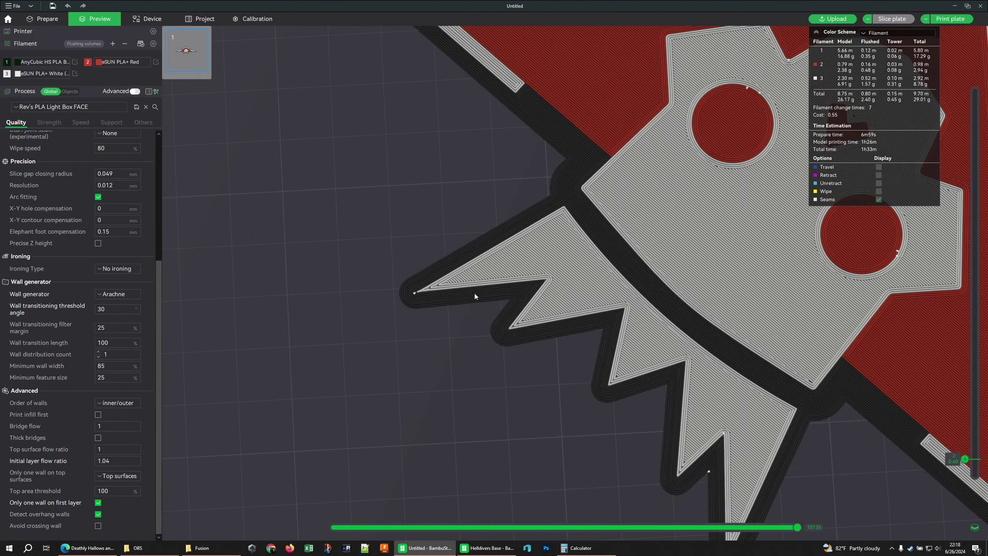
pyautogui.scroll(-2, 473, 294)
pyautogui.scroll(6, 395, 296)
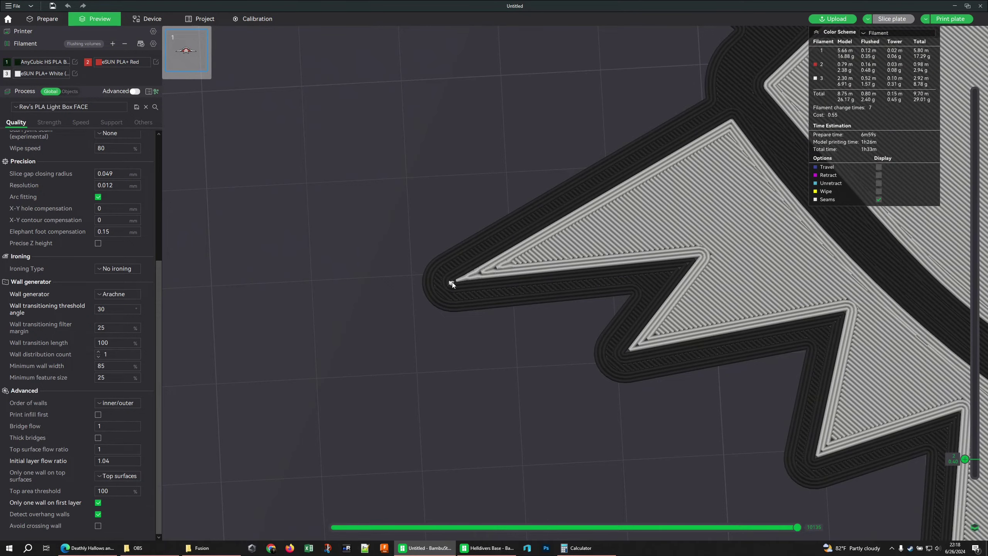
pyautogui.press('Down')
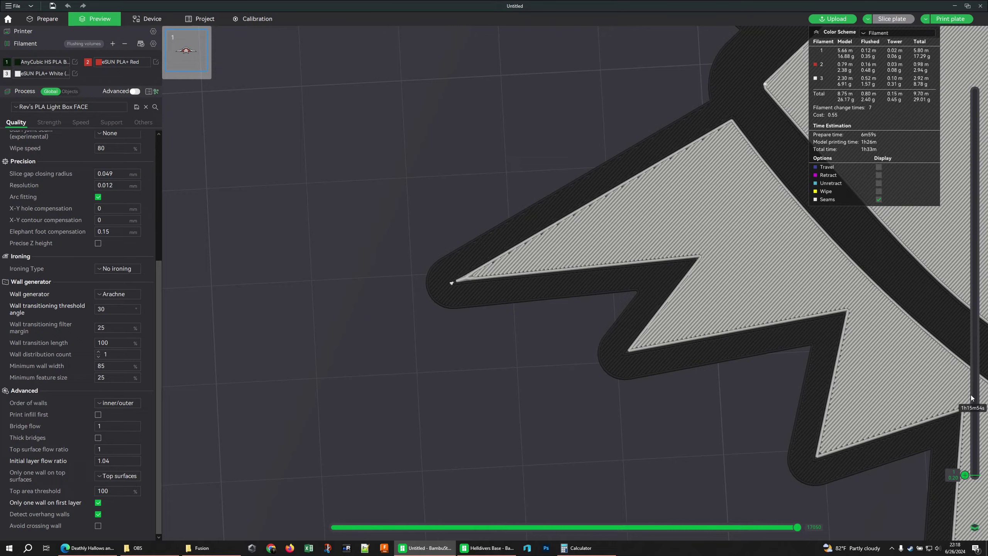
pyautogui.press('Up')
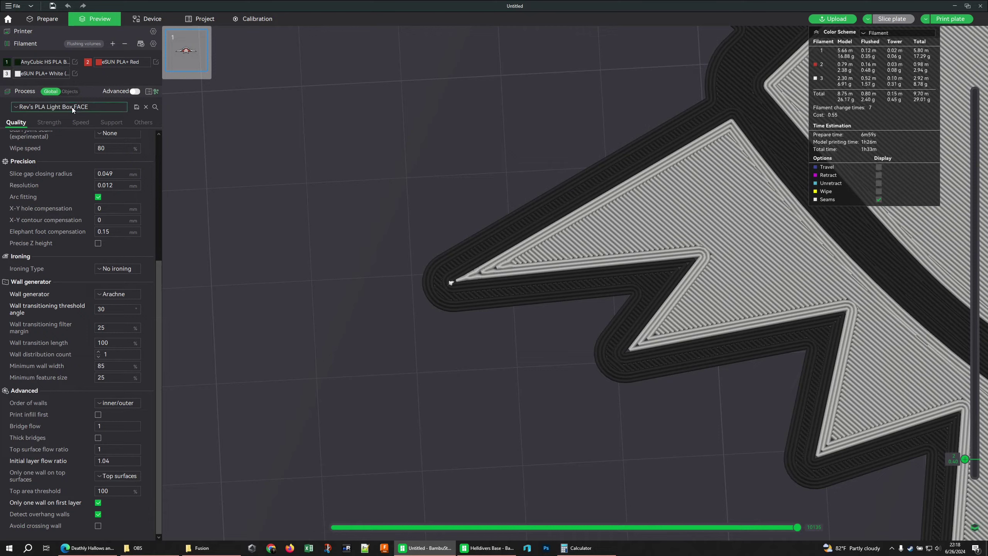
# - Slice with the wall generator set to Classic for comparison, then restore Arachne and reslice the plate
pyautogui.click(122, 307)
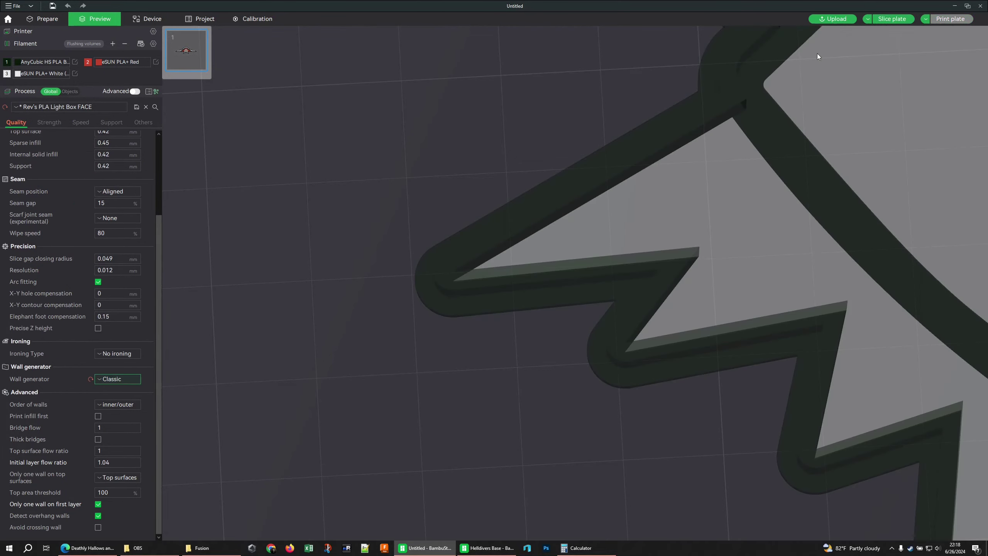
pyautogui.click(893, 20)
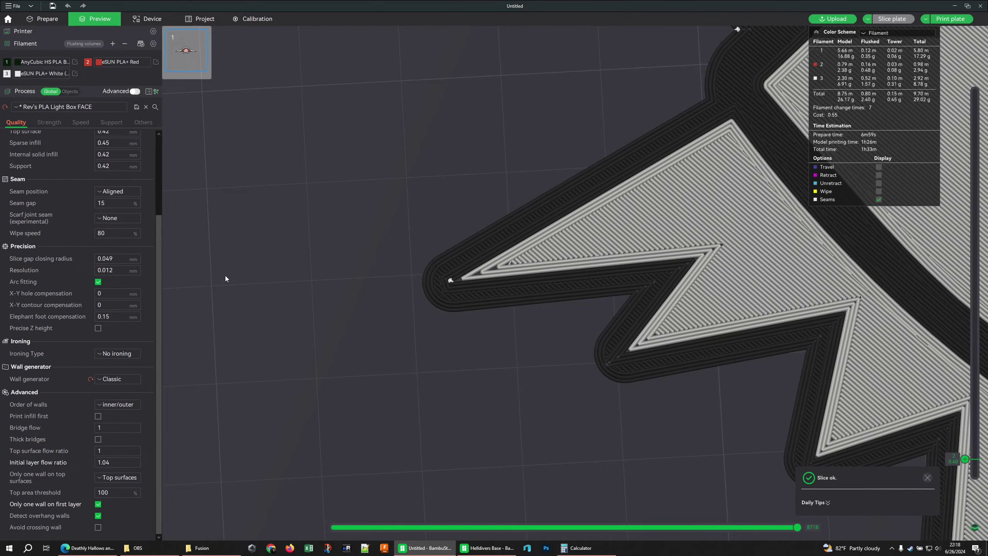
pyautogui.click(121, 380)
pyautogui.click(119, 390)
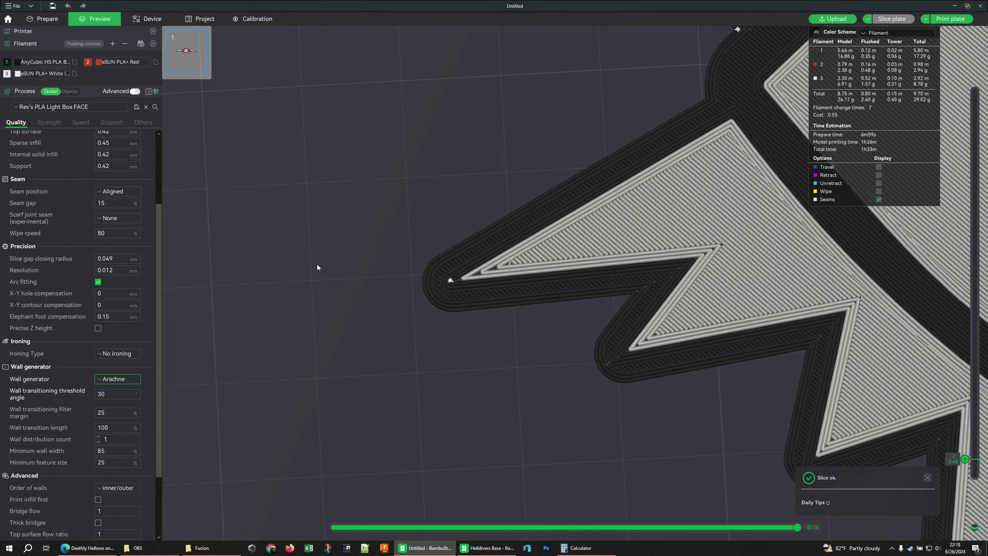
pyautogui.click(901, 19)
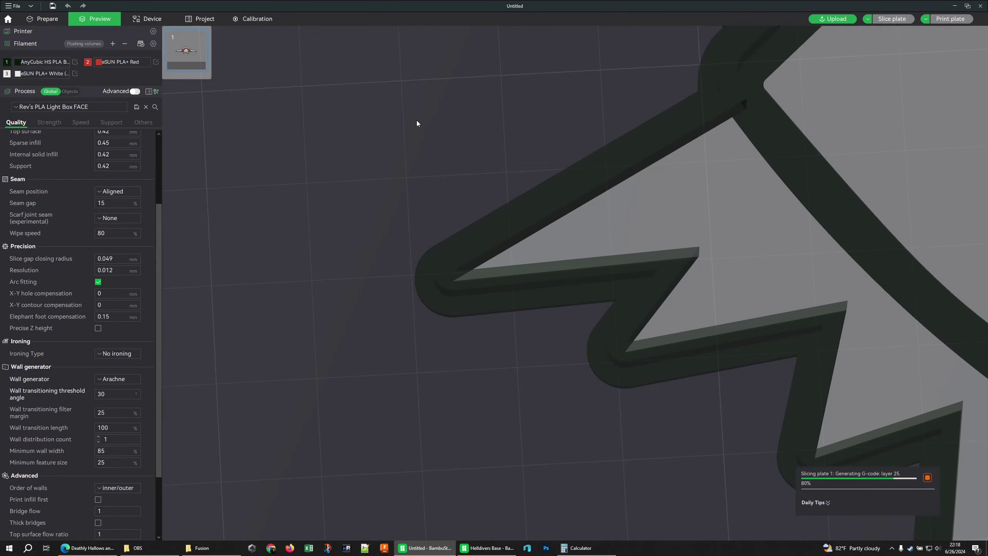
# - Examine the second layer's wall lines at the outermost white spike tip, then across the other spikes and the skull
pyautogui.scroll(3, 448, 275)
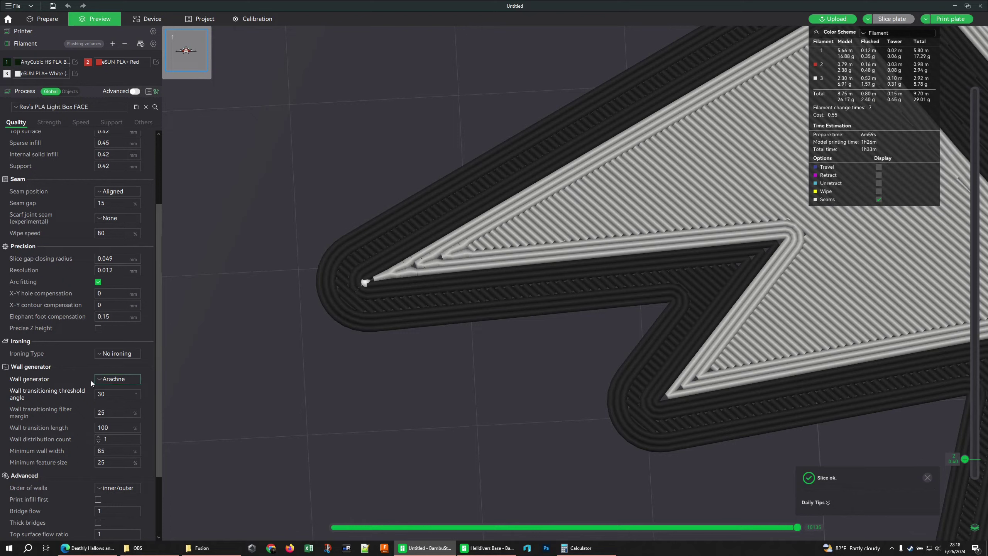
pyautogui.click(241, 349)
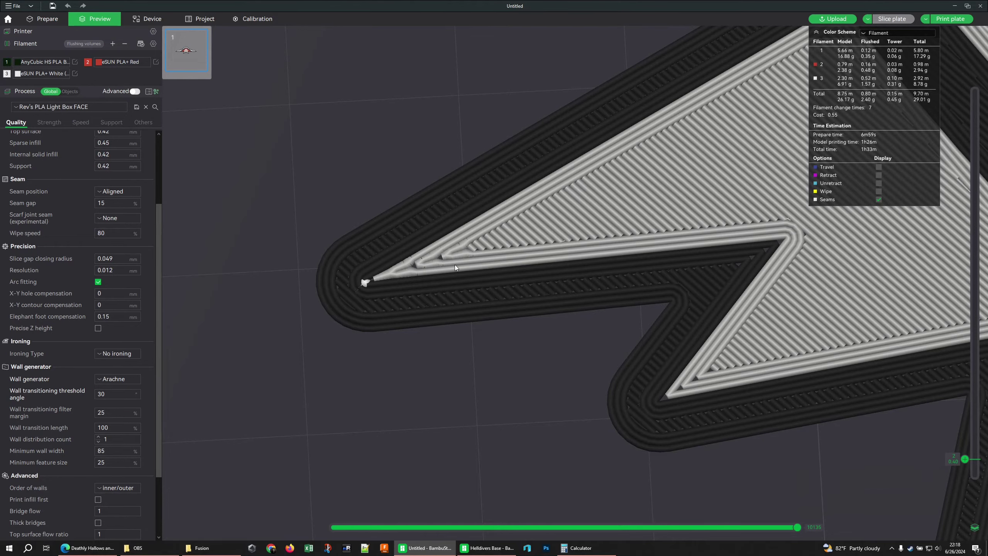
pyautogui.scroll(-4, 458, 265)
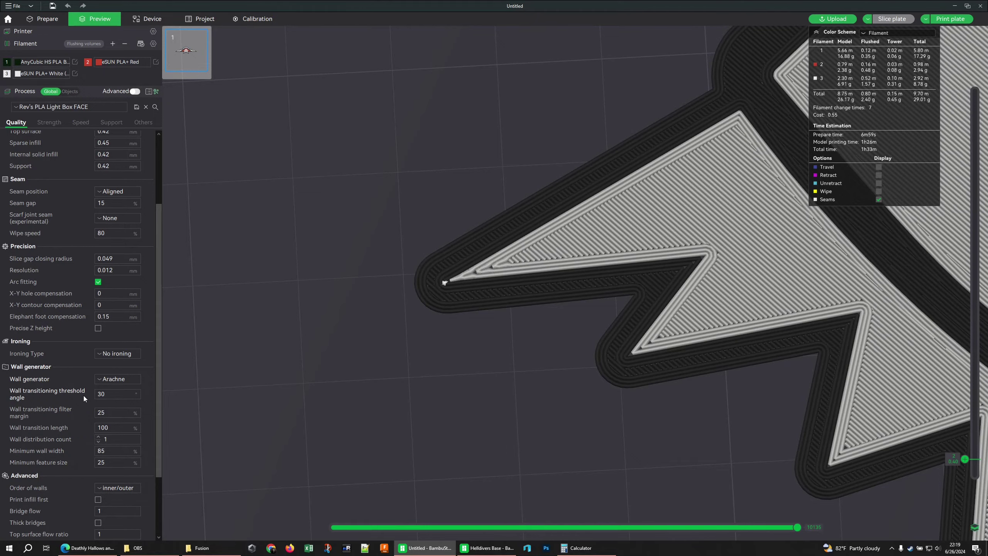
pyautogui.scroll(-5, 629, 300)
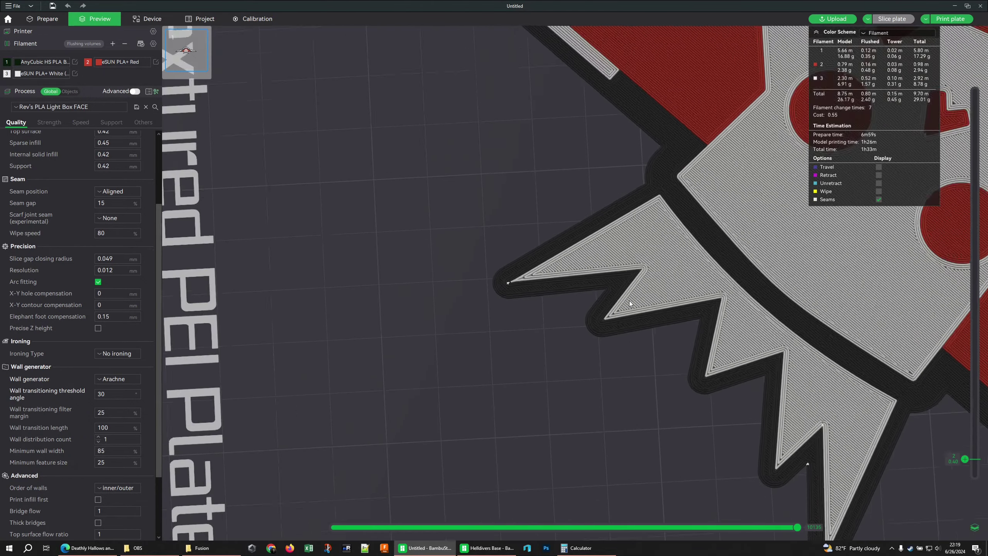
pyautogui.scroll(3, 662, 304)
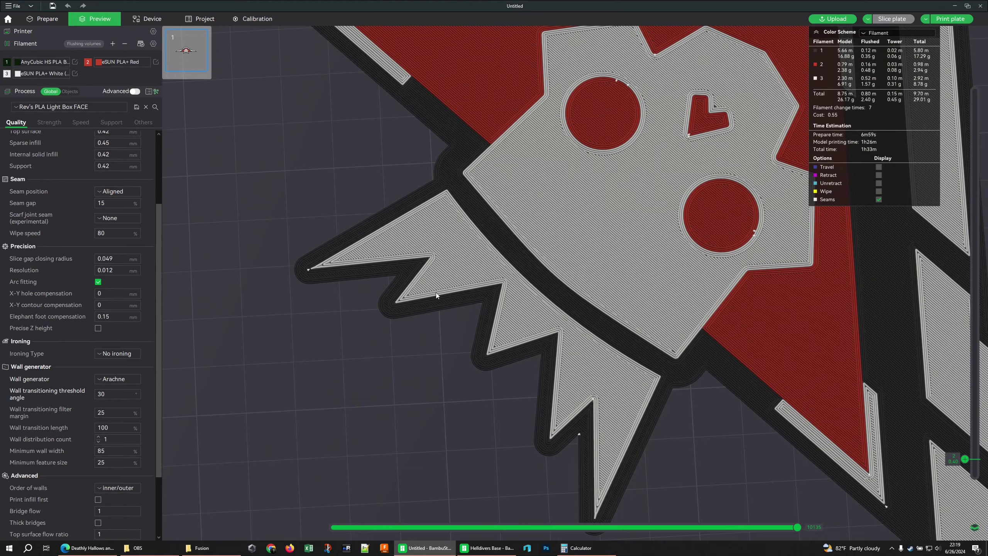
pyautogui.scroll(-2, 435, 291)
pyautogui.moveTo(461, 288); pyautogui.dragTo(455, 311, button='middle')
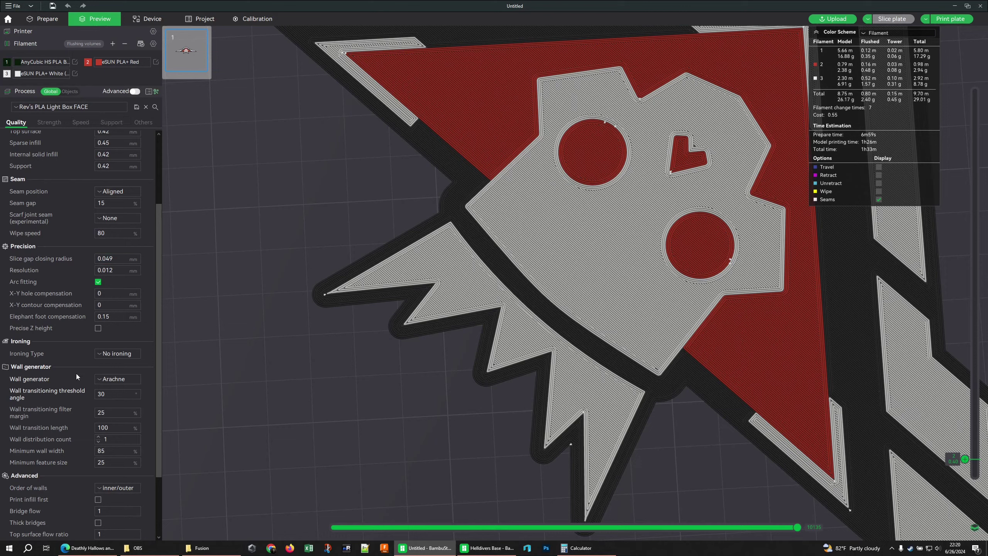
# - Locate the initial layer flow ratio in the Advanced quality settings and examine the first layer across the spikes and skull
pyautogui.scroll(-3, 77, 338)
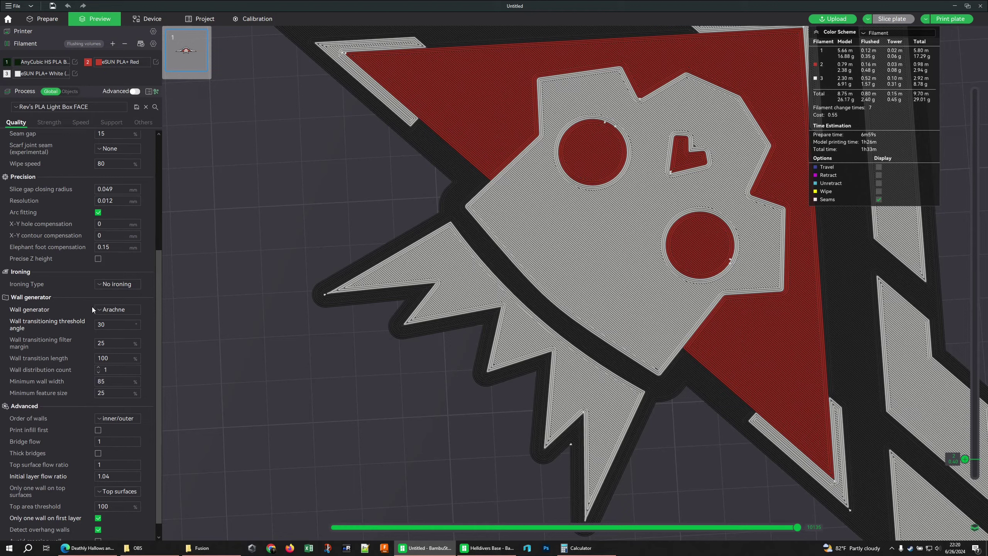
pyautogui.scroll(-1, 93, 309)
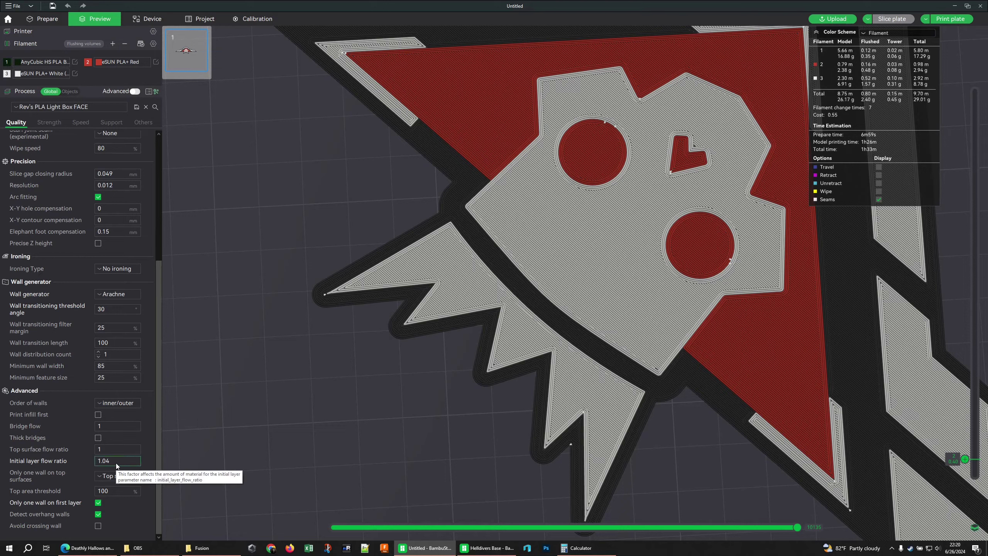
pyautogui.moveTo(110, 462); pyautogui.dragTo(95, 466)
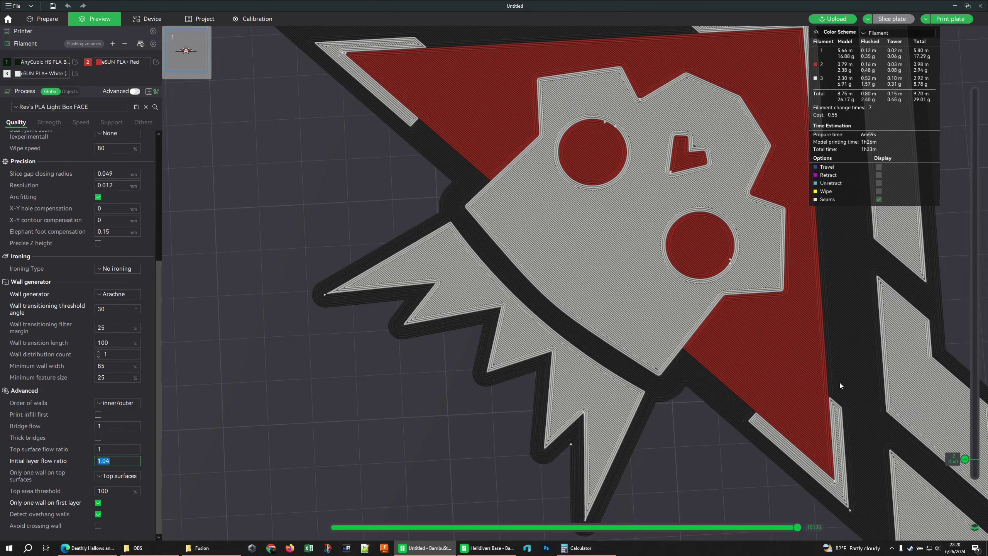
pyautogui.press('Down')
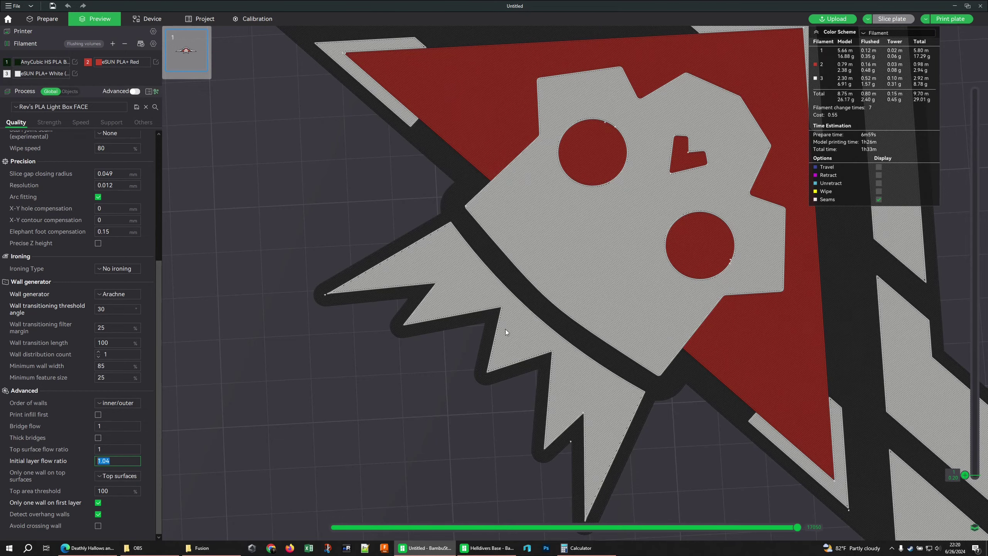
pyautogui.scroll(3, 506, 330)
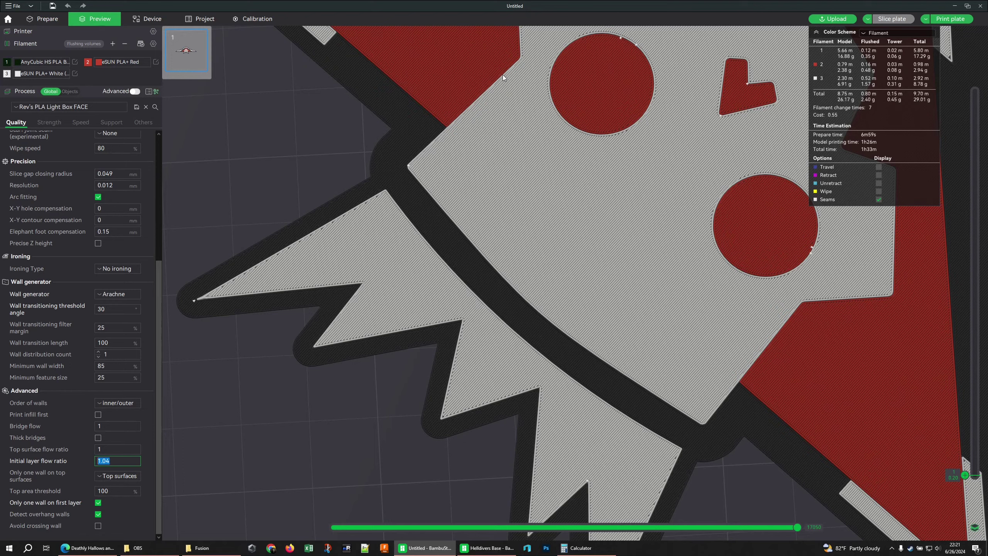
pyautogui.moveTo(538, 98); pyautogui.dragTo(535, 183, button='middle')
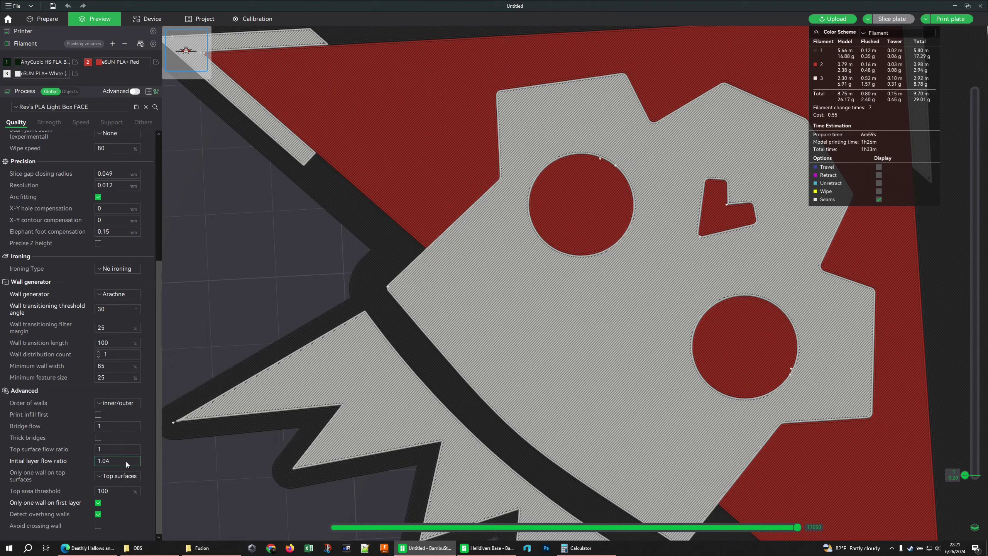
# - Check the flow ratio in the eSUN PLA+ White filament settings, then close them
pyautogui.click(99, 461)
pyautogui.click(75, 73)
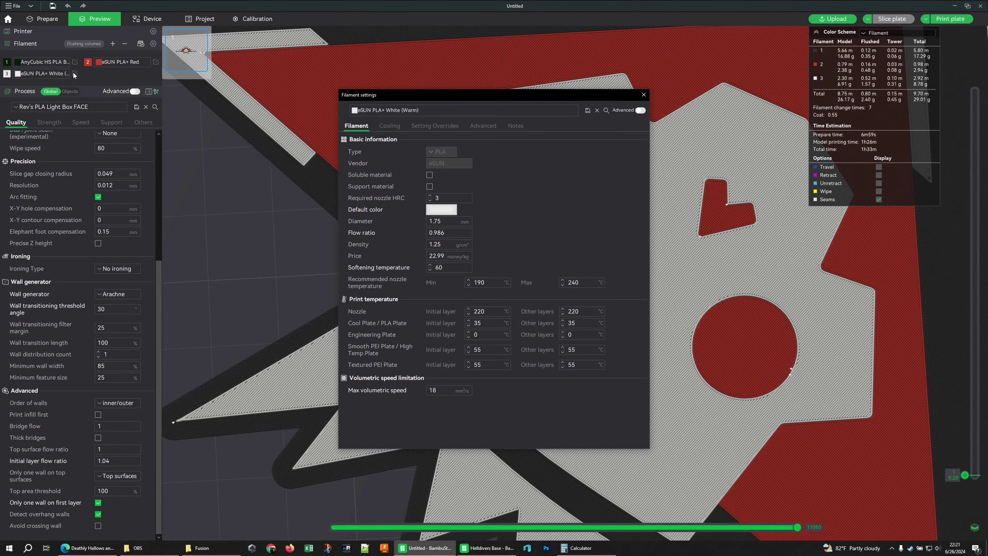
pyautogui.moveTo(459, 232); pyautogui.dragTo(413, 232)
pyautogui.click(433, 234)
pyautogui.click(644, 95)
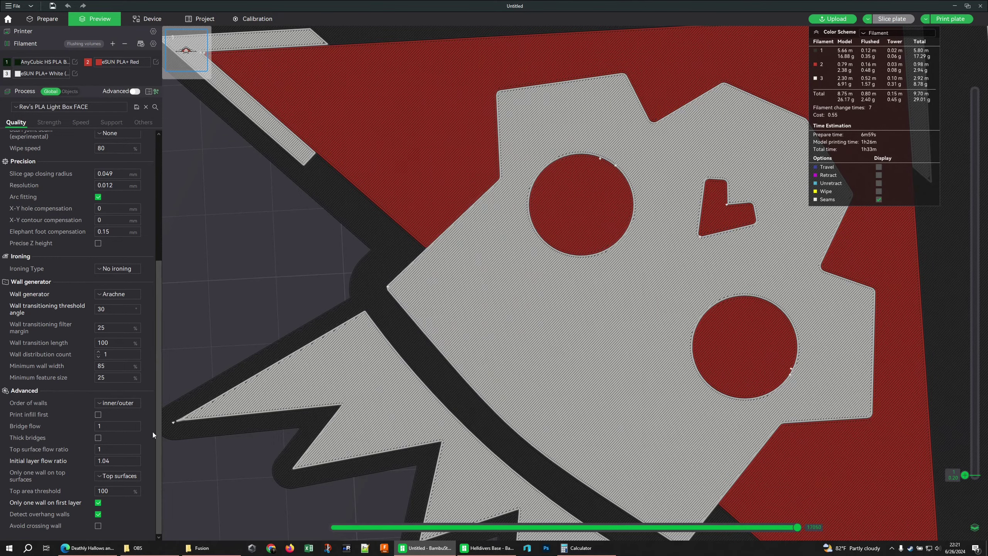
# - Set the initial layer flow ratio to 1 and reslice the plate
pyautogui.moveTo(99, 462); pyautogui.dragTo(131, 464)
pyautogui.press('BackSpace')
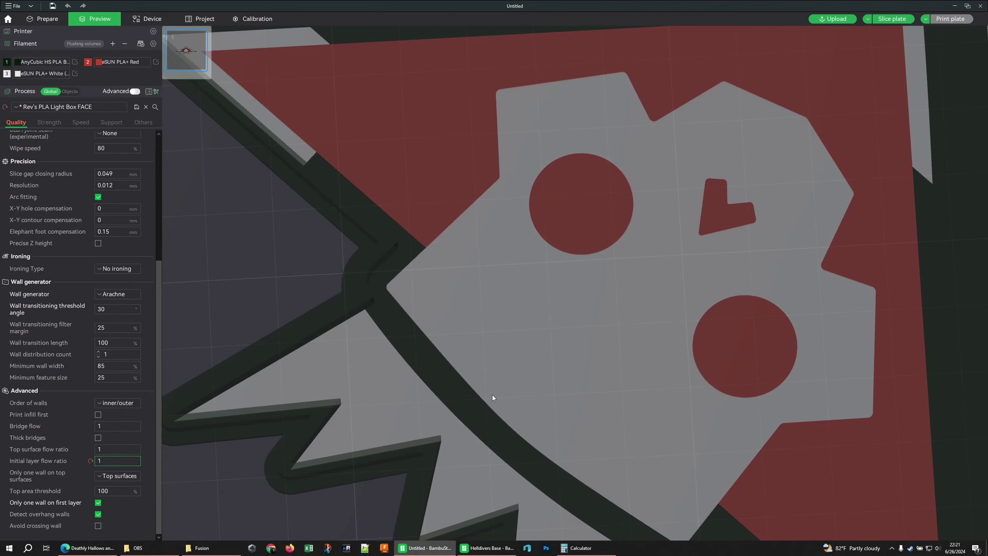
pyautogui.click(891, 18)
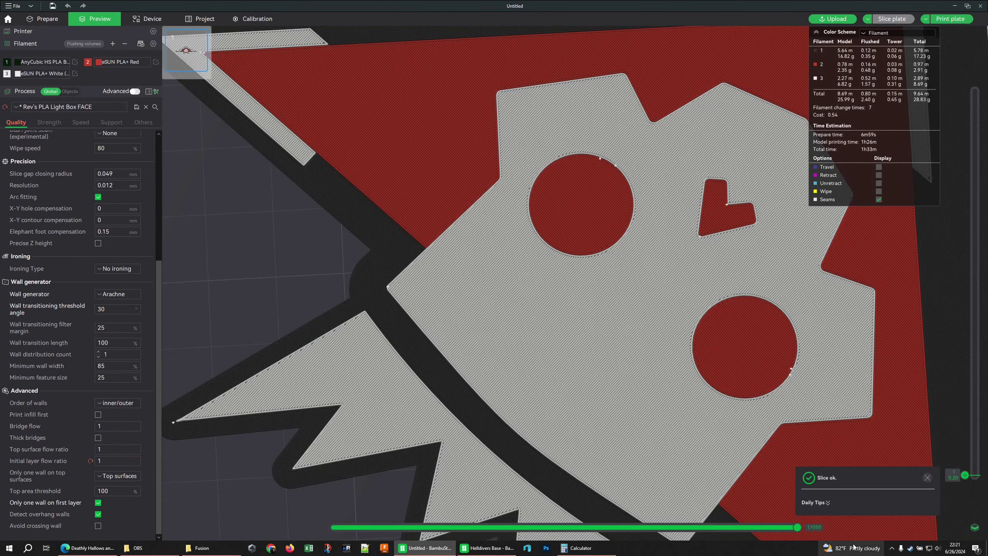
# - Colour the preview by Flow and scrub back through the first layer to read the flow at a skull infill line
pyautogui.moveTo(797, 527)
pyautogui.mouseDown()
pyautogui.moveTo(517, 529)
pyautogui.moveTo(634, 531)
pyautogui.moveTo(626, 531)
pyautogui.mouseUp()
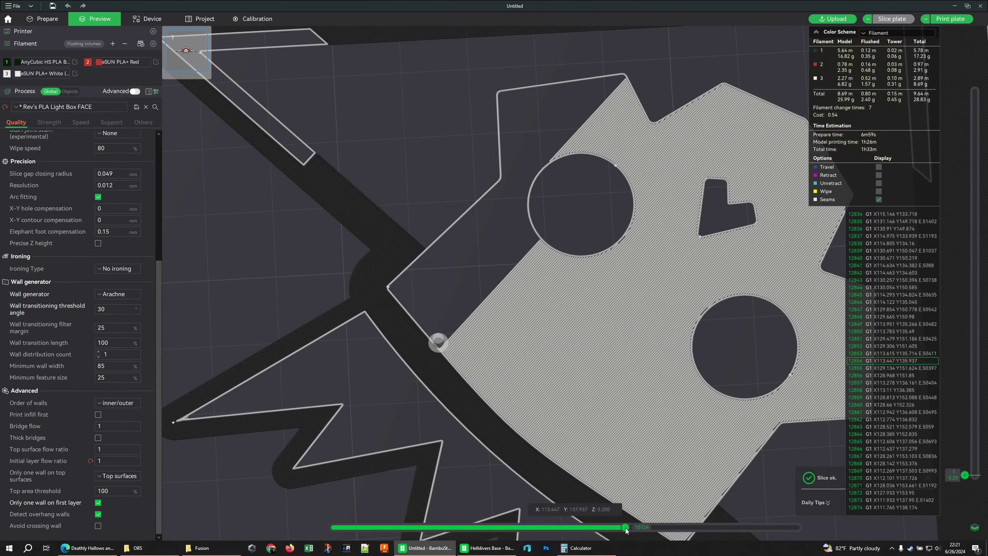
pyautogui.click(892, 33)
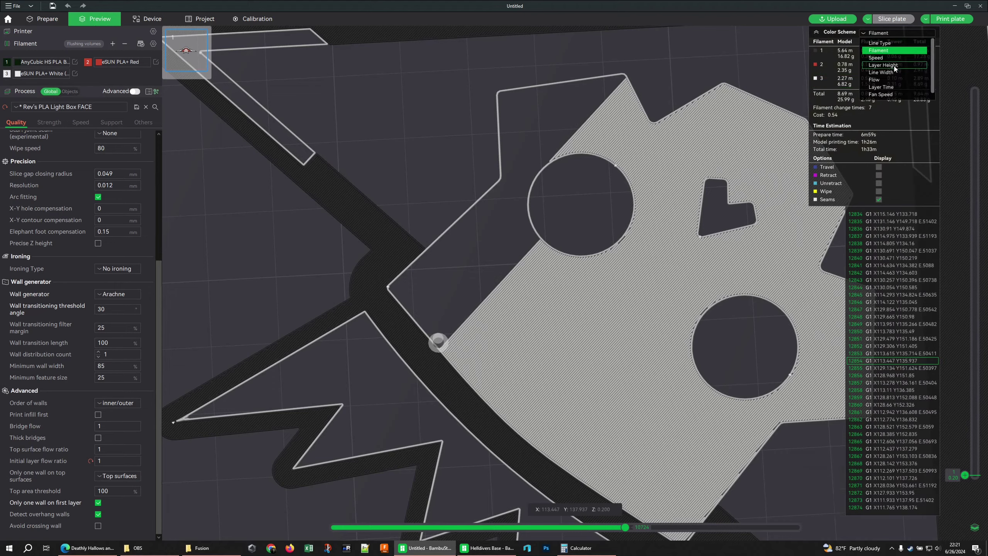
pyautogui.click(893, 81)
pyautogui.moveTo(567, 526); pyautogui.dragTo(623, 536)
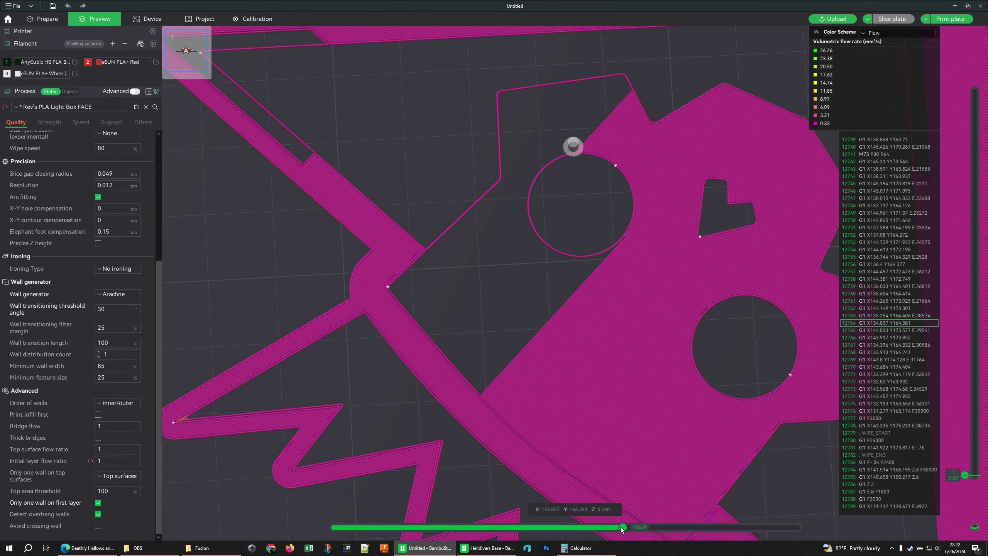
pyautogui.moveTo(622, 529); pyautogui.dragTo(619, 529)
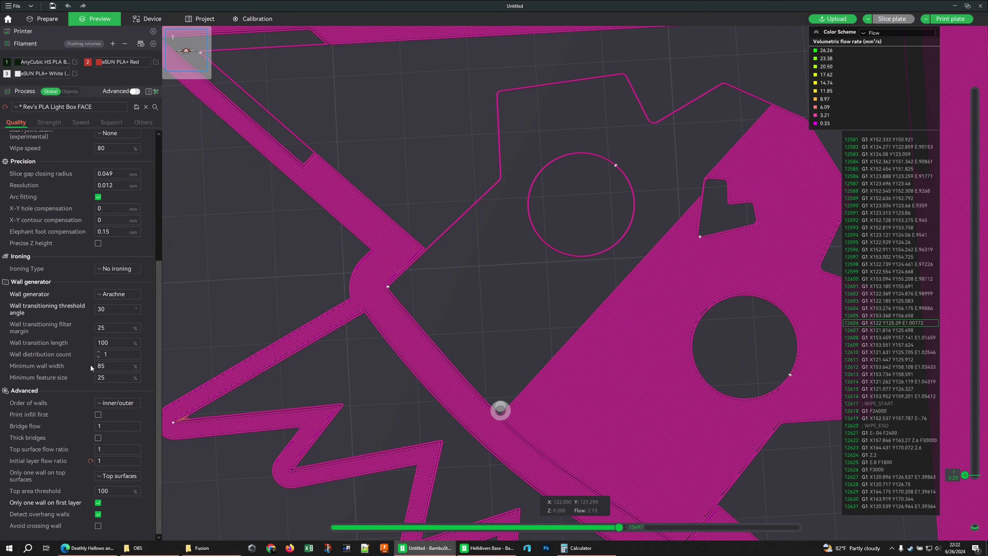
pyautogui.click(115, 461)
pyautogui.write('.04')
pyautogui.press('super+shift+s')
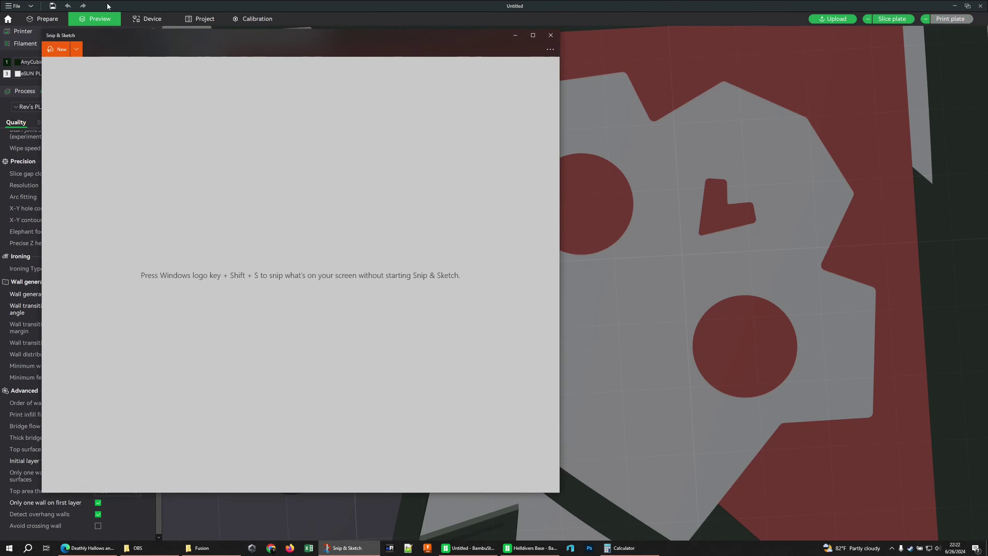
pyautogui.click(66, 48)
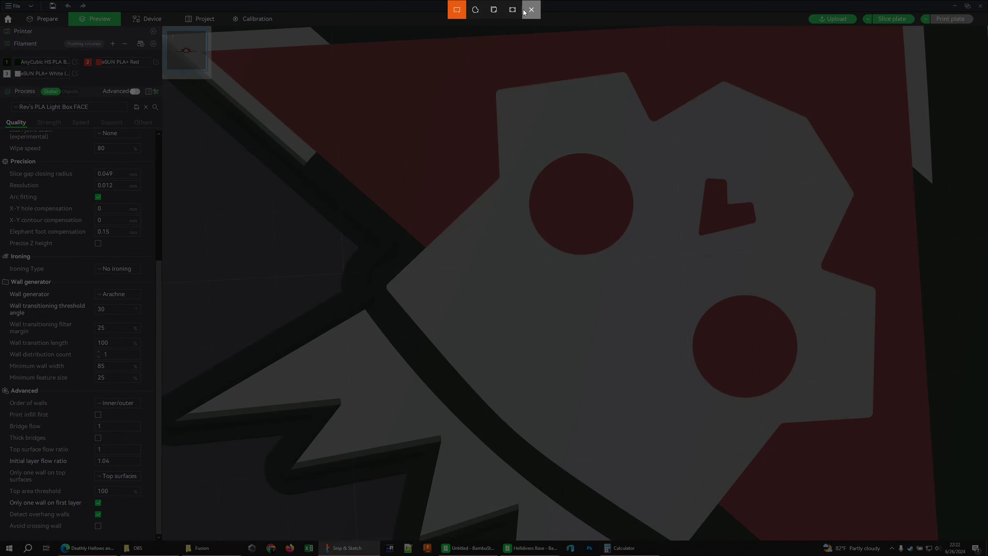
pyautogui.click(531, 9)
pyautogui.click(799, 162)
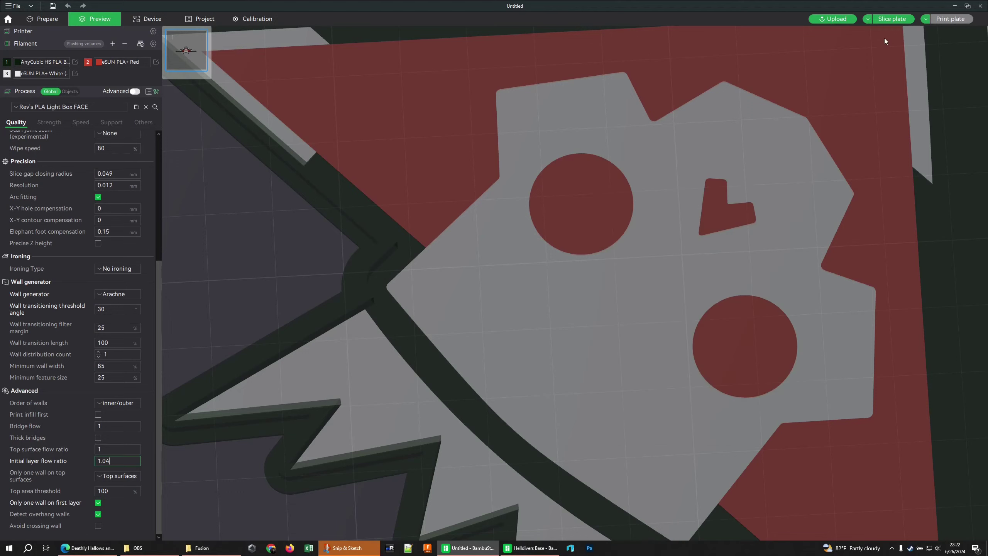
pyautogui.press('BackSpace')
pyautogui.press('BackSpace')
pyautogui.press('BackSpace')
# - Reslice, colour the preview by Flow and step back through the first layer to the skull infill move at X 122, Y 127.29
pyautogui.click(891, 23)
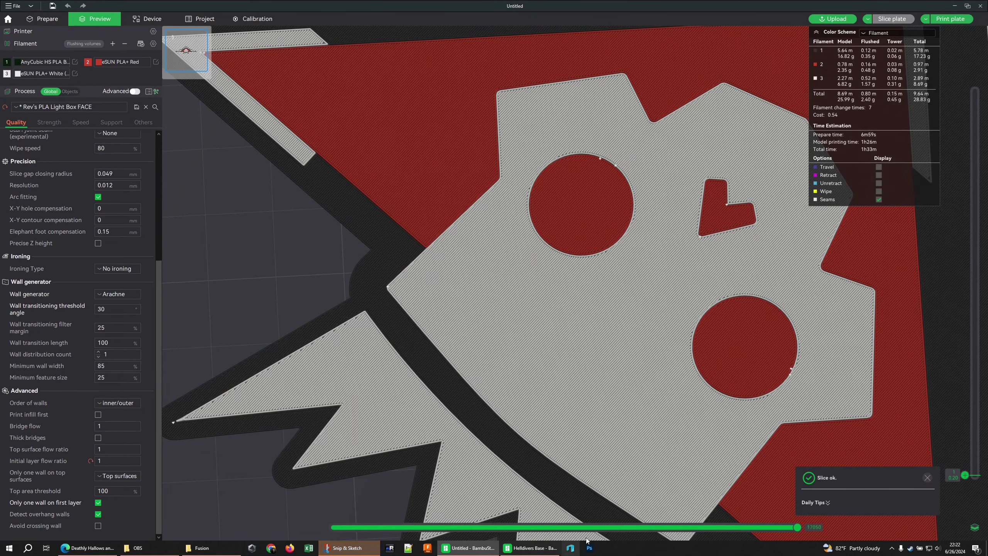
pyautogui.click(904, 34)
pyautogui.click(890, 80)
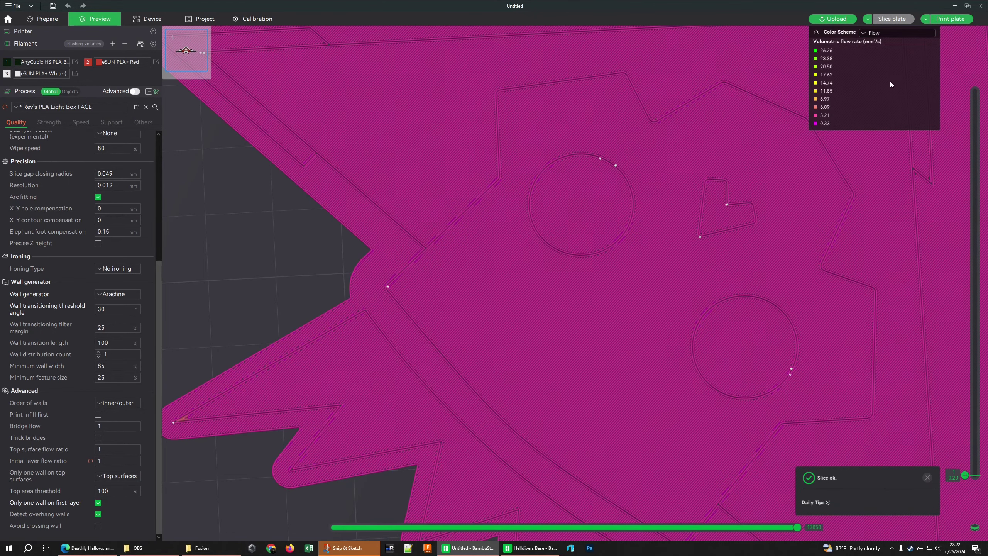
pyautogui.click(618, 528)
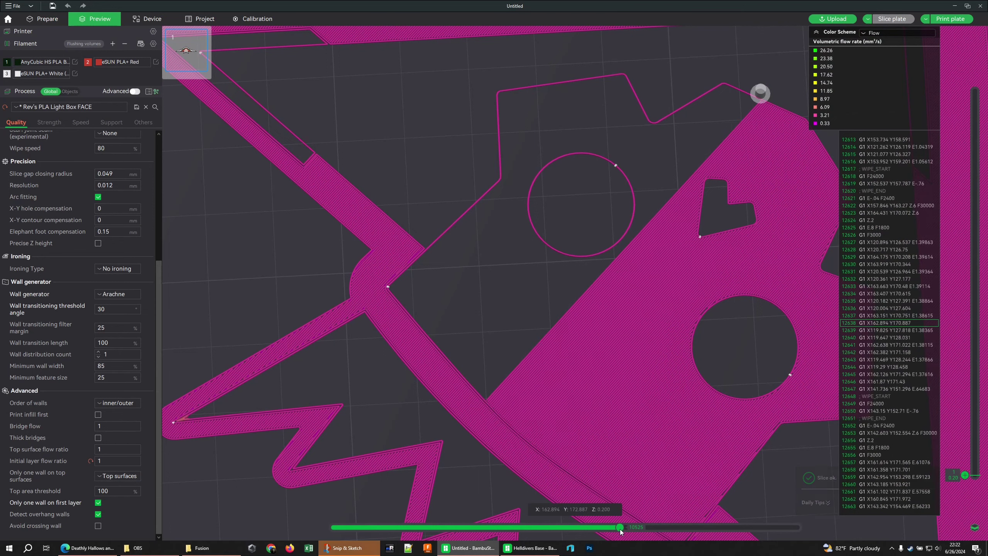
pyautogui.press('Left')
pyautogui.press('Left')
pyautogui.press('Left')
pyautogui.press('Left')
pyautogui.press('Left')
pyautogui.press('Left')
pyautogui.press('Left')
pyautogui.press('Left')
pyautogui.press('Left')
pyautogui.press('Left')
pyautogui.press('Left')
pyautogui.press('Left')
pyautogui.press('Left')
pyautogui.press('Left')
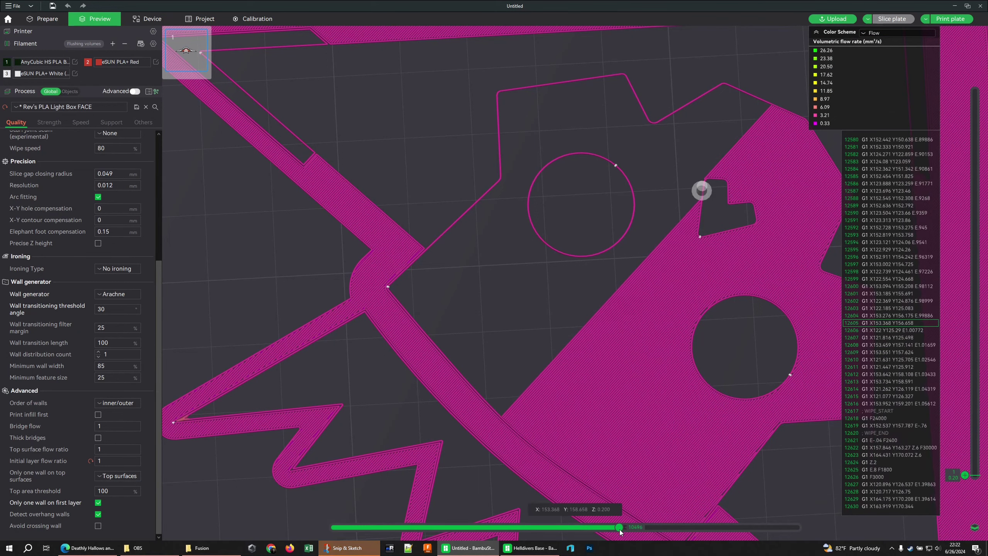
# - Capture the preview's flow read-out and move slider with Snip & Sketch, then shrink the snip window and move it aside
pyautogui.click(344, 548)
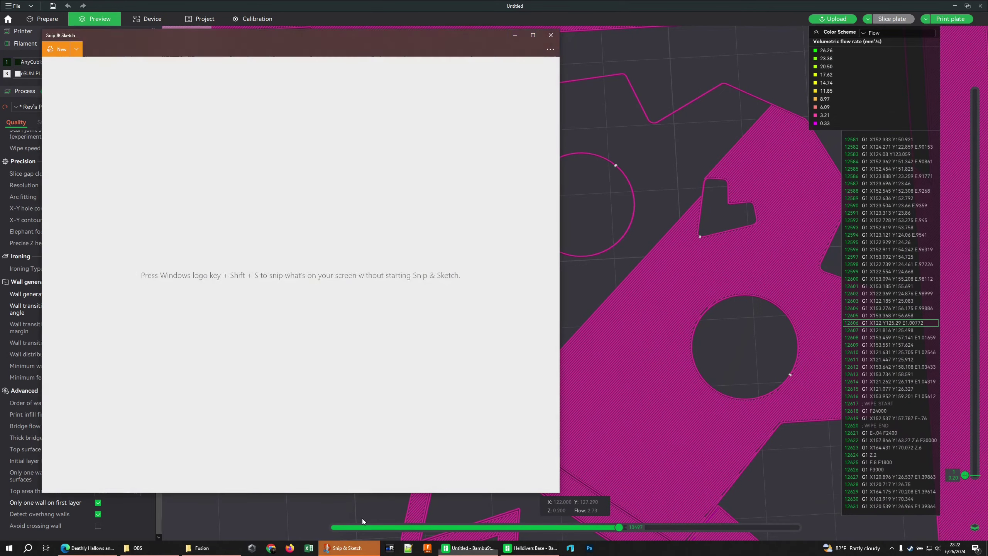
pyautogui.click(56, 49)
pyautogui.moveTo(526, 476); pyautogui.dragTo(659, 539)
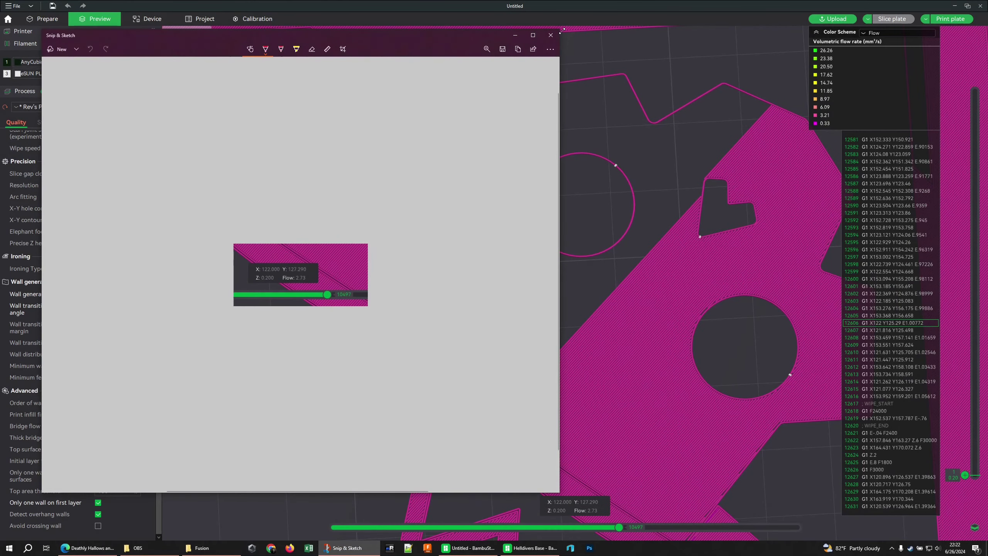
pyautogui.moveTo(560, 30)
pyautogui.mouseDown()
pyautogui.moveTo(470, 115)
pyautogui.moveTo(399, 260)
pyautogui.moveTo(429, 261)
pyautogui.mouseUp()
pyautogui.moveTo(322, 263)
pyautogui.mouseDown()
pyautogui.moveTo(313, 267)
pyautogui.moveTo(638, 103)
pyautogui.mouseUp()
# - Set the initial layer flow ratio back to 1.04 and reslice the plate
pyautogui.click(115, 462)
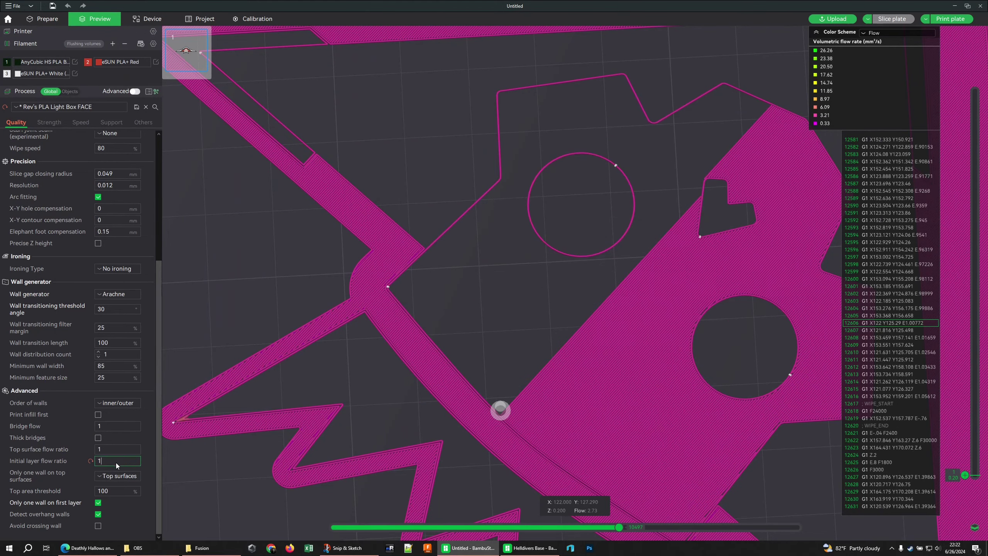
pyautogui.write('.04')
pyautogui.click(227, 433)
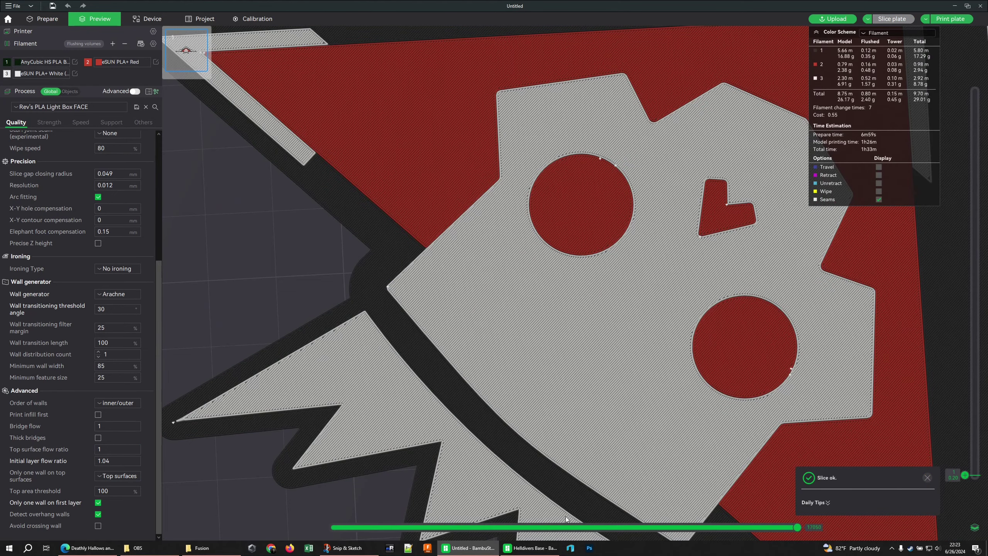
# - Colour the preview by Flow and scrub through the first layer to the skull infill move at X 122, Y 127.29
pyautogui.click(618, 527)
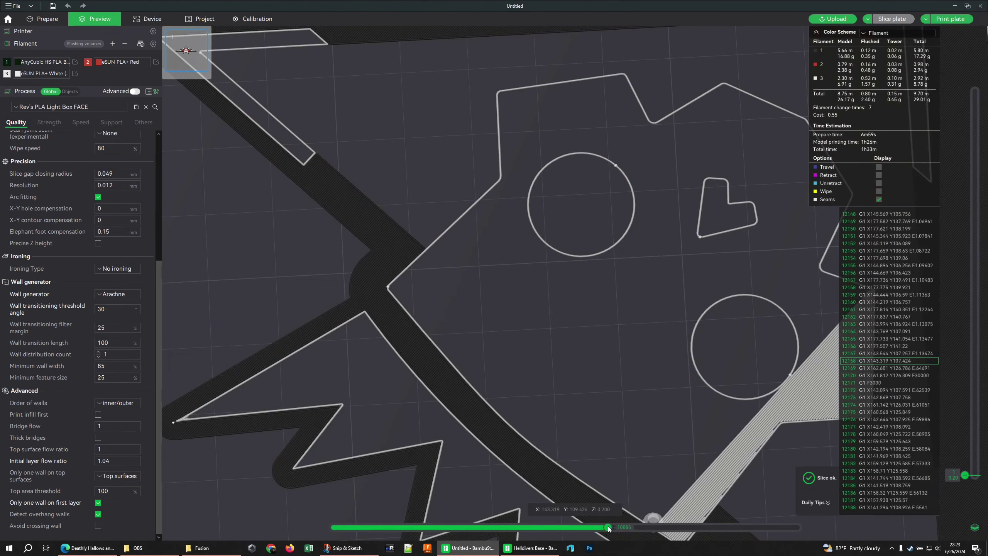
pyautogui.moveTo(618, 528); pyautogui.dragTo(623, 527)
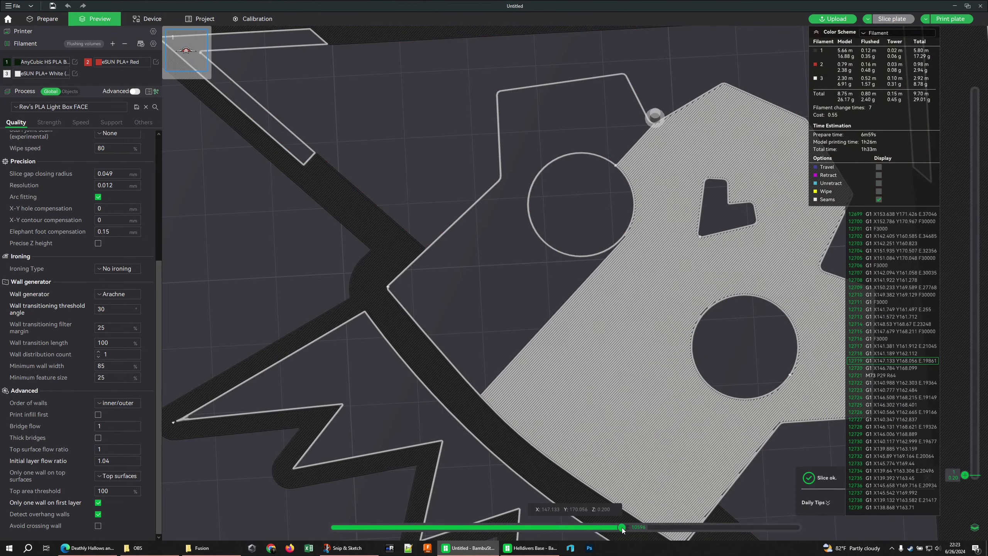
pyautogui.click(894, 33)
pyautogui.click(885, 80)
pyautogui.moveTo(620, 528); pyautogui.dragTo(618, 526)
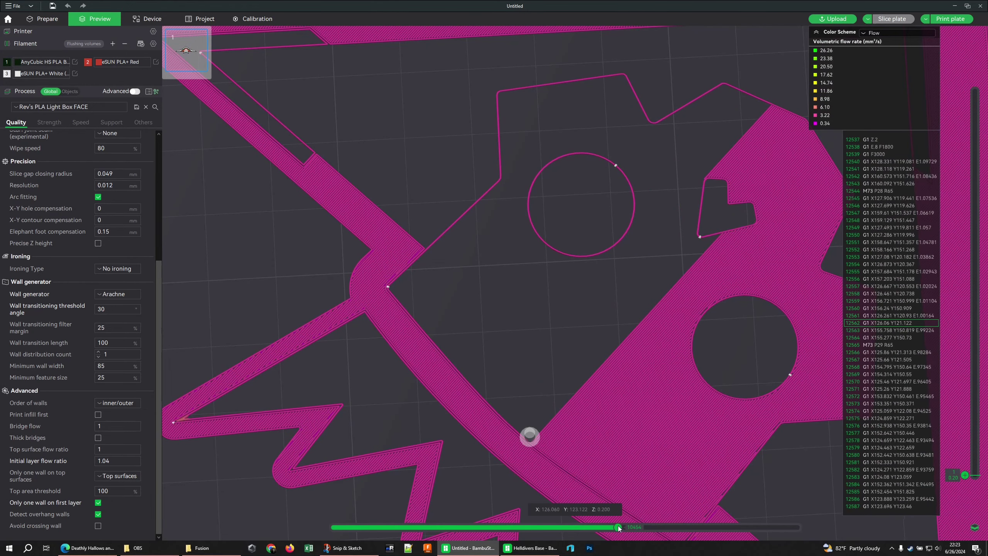
pyautogui.scroll(20, 618, 525)
pyautogui.scroll(17, 620, 528)
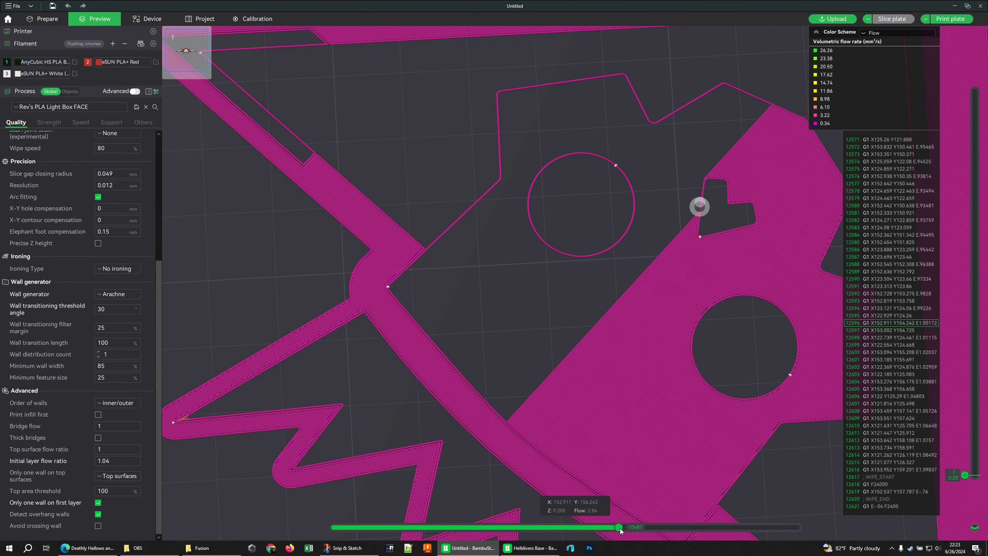
pyautogui.scroll(4, 620, 528)
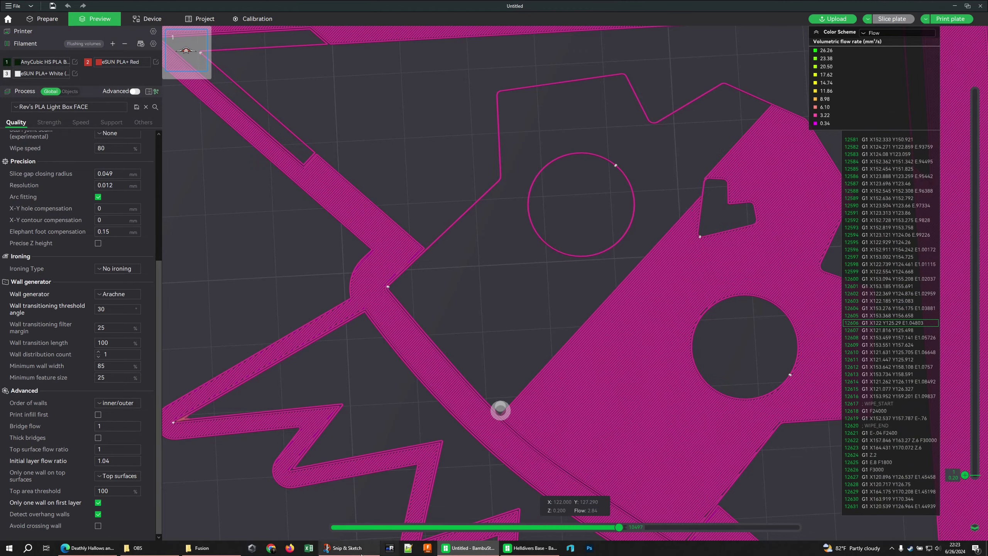
# - Place the saved flow snip just above the current flow read-out to compare them, and close the snip
pyautogui.click(344, 548)
pyautogui.moveTo(611, 100); pyautogui.dragTo(621, 256)
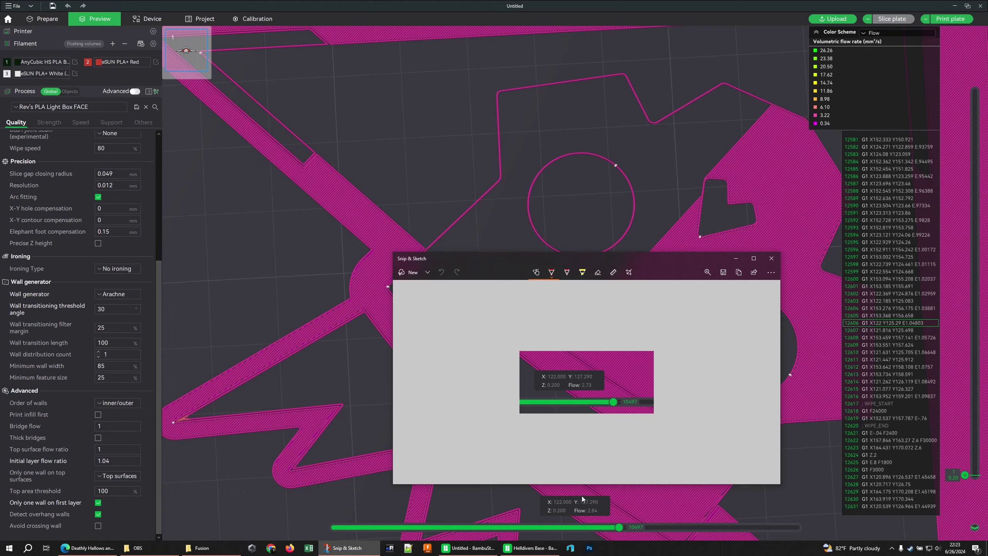
pyautogui.click(771, 258)
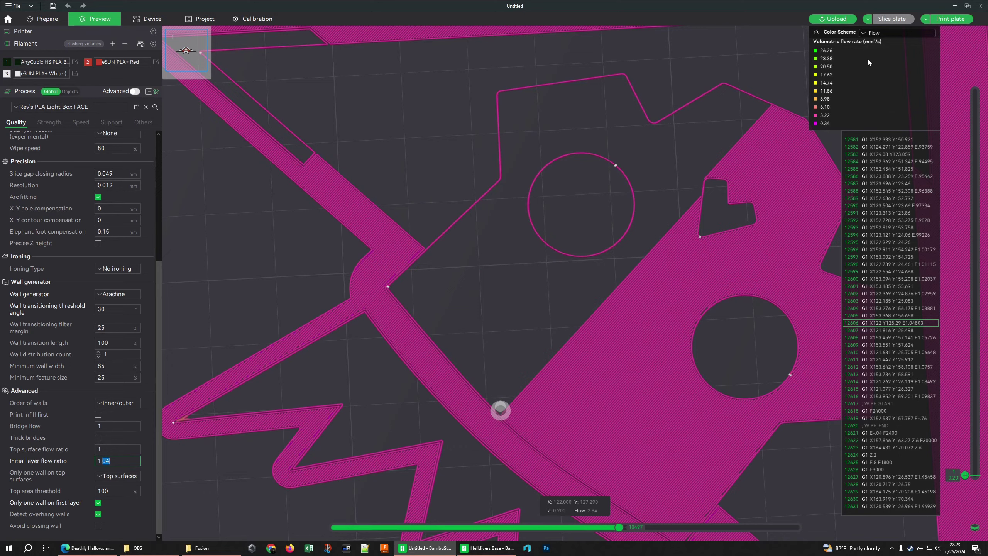
# - Switch the preview's colour scheme back to Filament and show the whole skull emblem
pyautogui.click(885, 35)
pyautogui.click(884, 43)
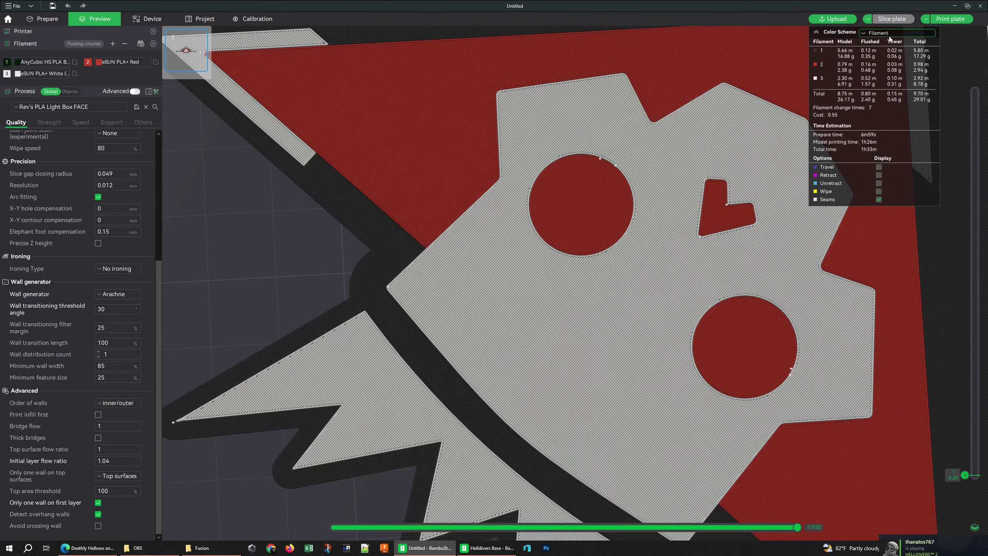
pyautogui.scroll(-3, 736, 230)
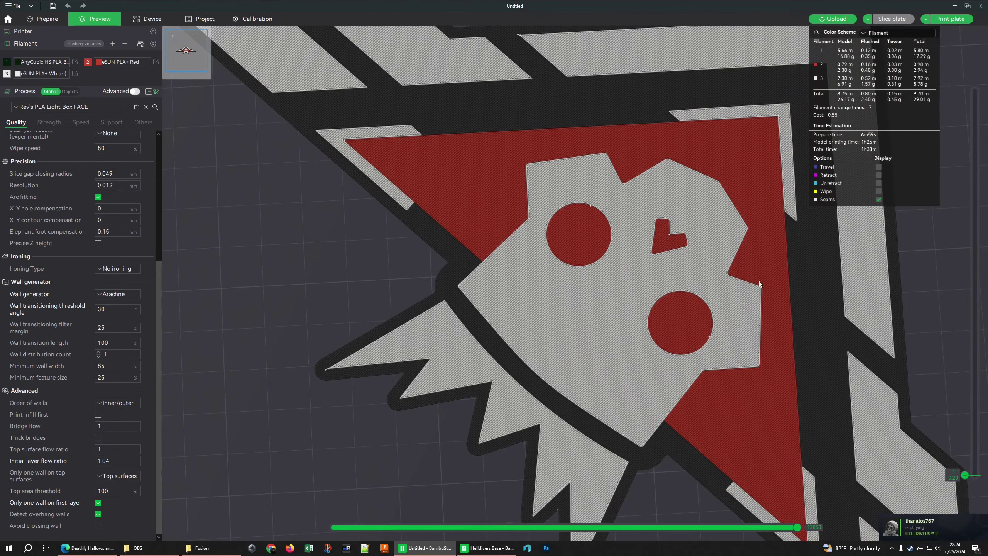
pyautogui.scroll(-3, 653, 294)
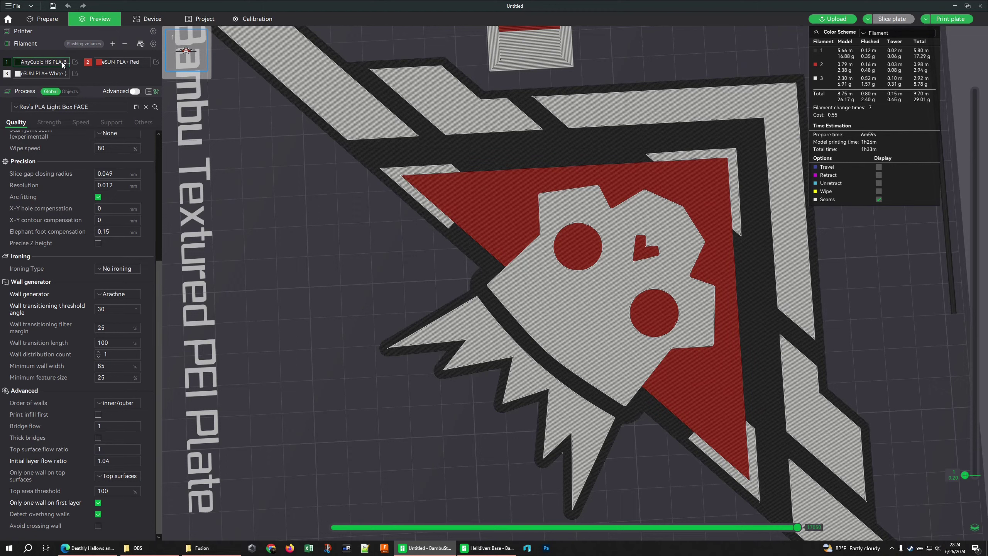
# - Check the flow ratio in the eSUN PLA+ Red and White filament settings and point out the process's initial layer flow ratio
pyautogui.click(156, 62)
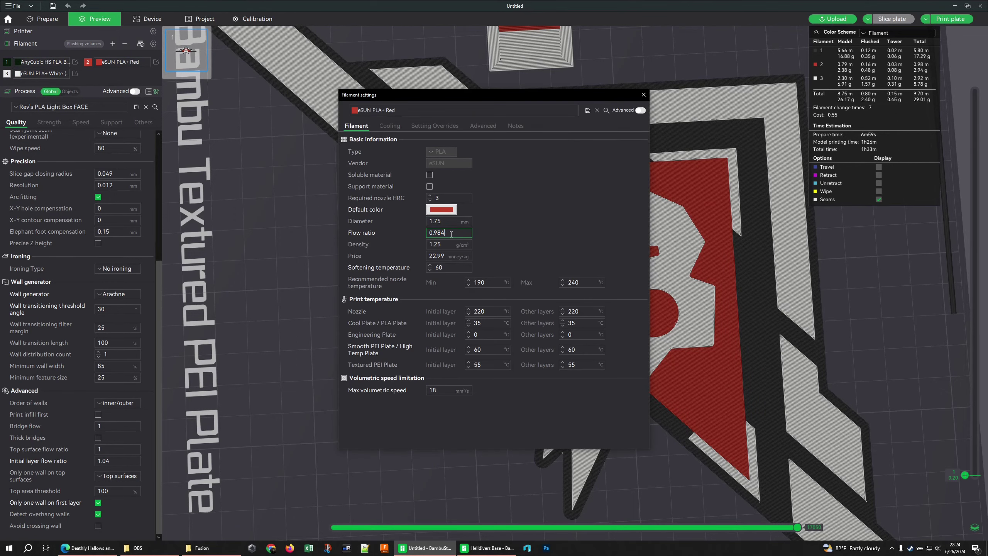
pyautogui.moveTo(451, 232); pyautogui.dragTo(402, 239)
pyautogui.click(644, 95)
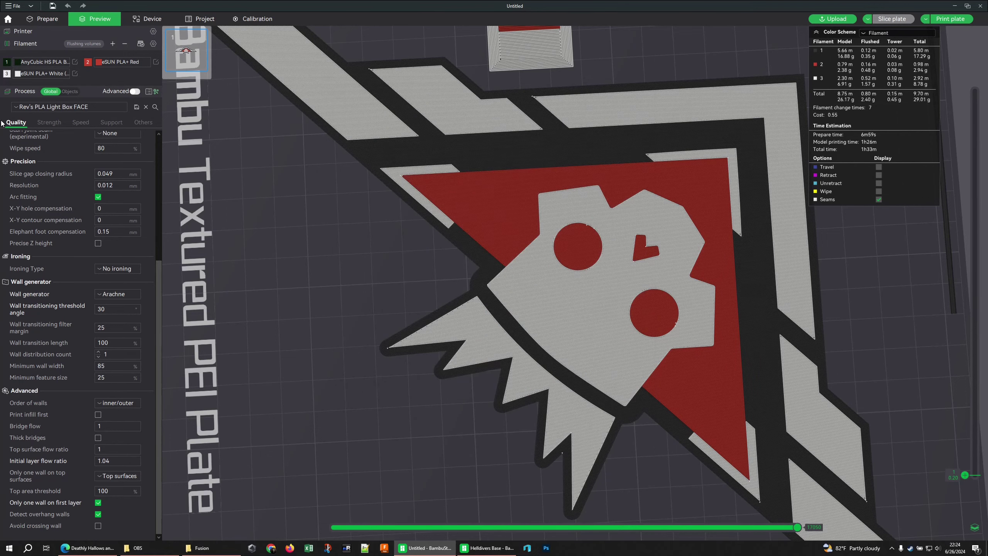
pyautogui.click(75, 73)
pyautogui.moveTo(443, 232); pyautogui.dragTo(417, 235)
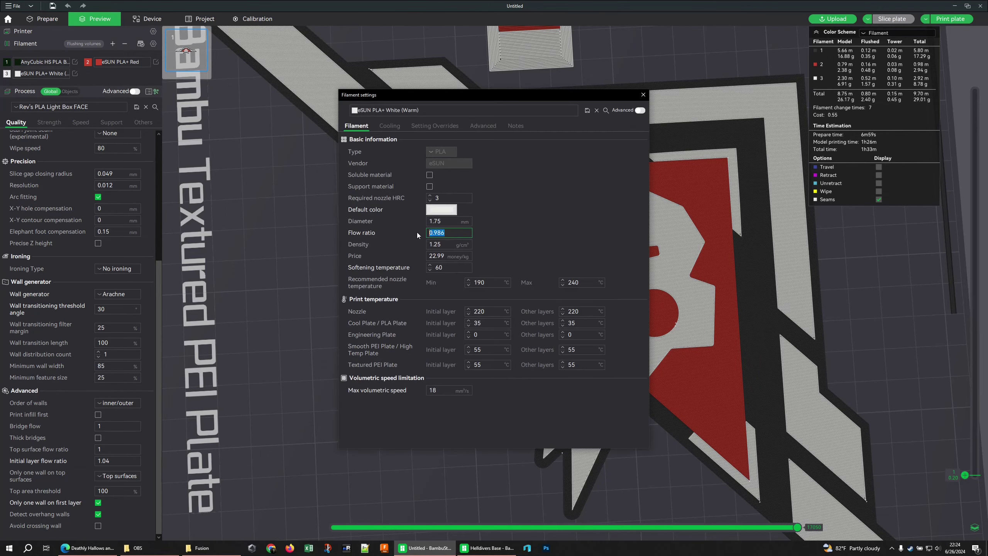
pyautogui.click(644, 96)
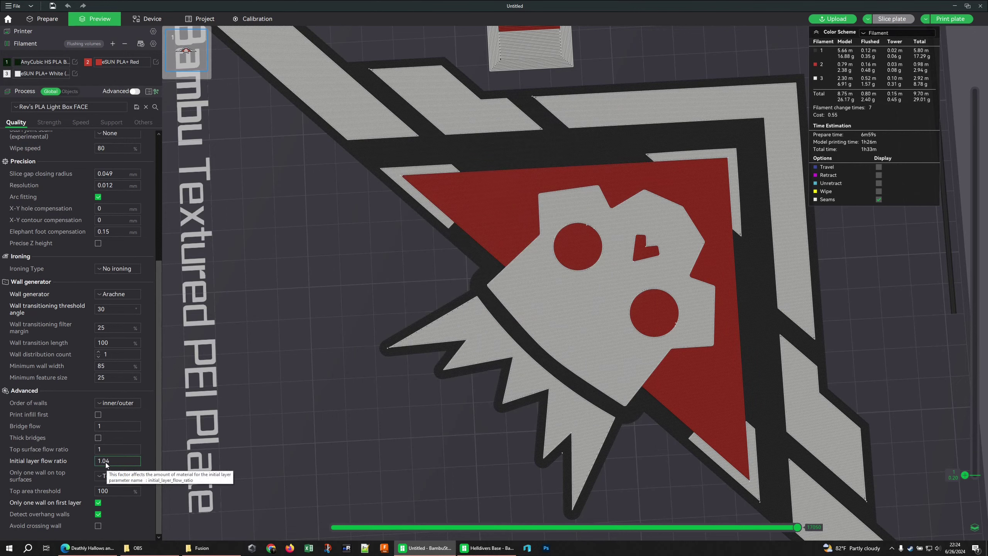
pyautogui.moveTo(103, 462); pyautogui.dragTo(106, 462)
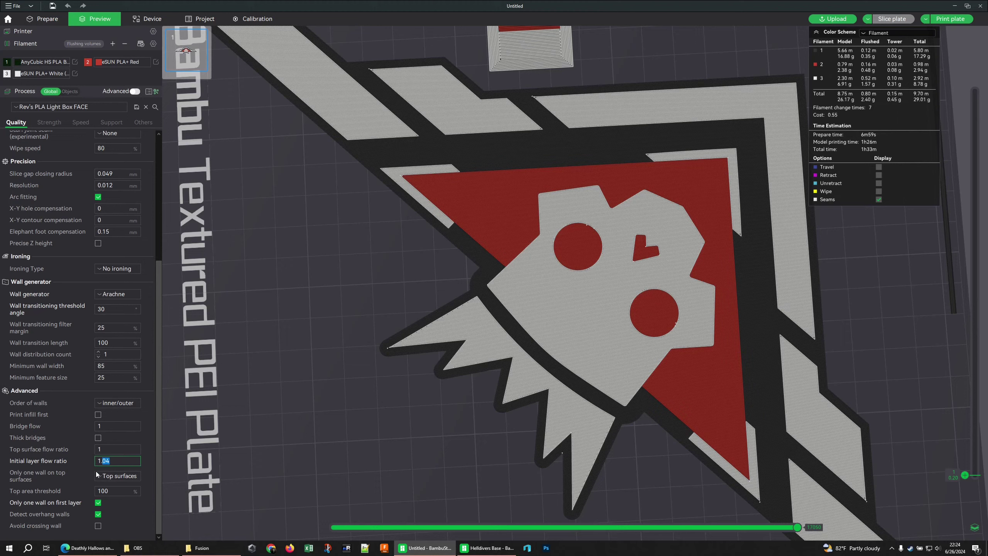
# - Compare the walls and infill of layers 2 and 3 around the skull's eye and jaw edge in the preview
pyautogui.click(120, 505)
pyautogui.press('Up')
pyautogui.press('Up')
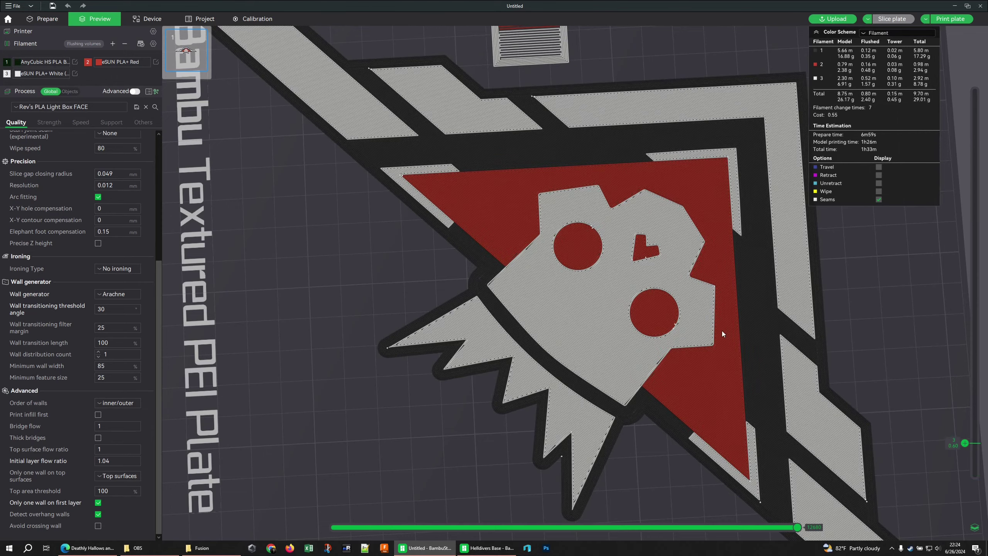
pyautogui.scroll(4, 722, 330)
pyautogui.moveTo(715, 341); pyautogui.dragTo(571, 303, button='middle')
pyautogui.scroll(5, 588, 310)
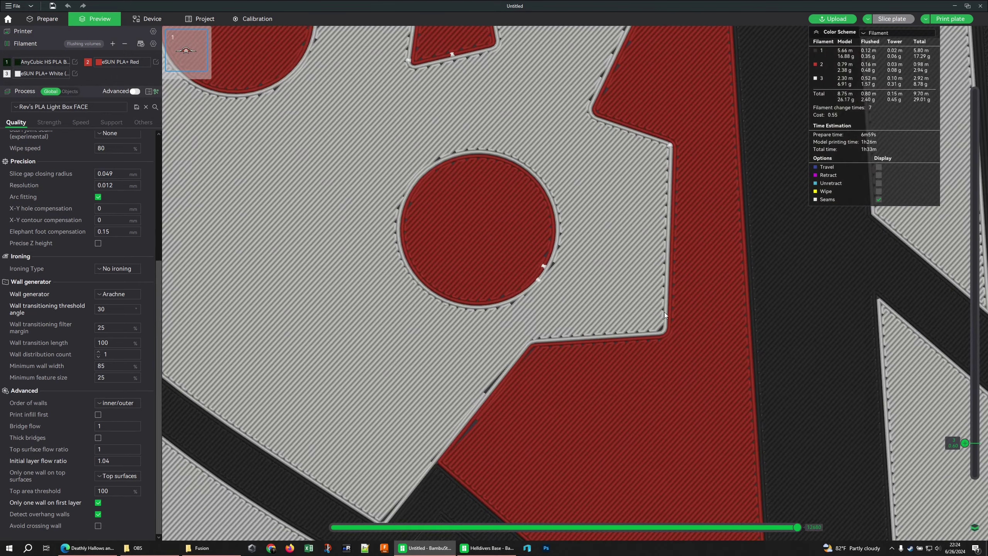
pyautogui.scroll(-1, 977, 446)
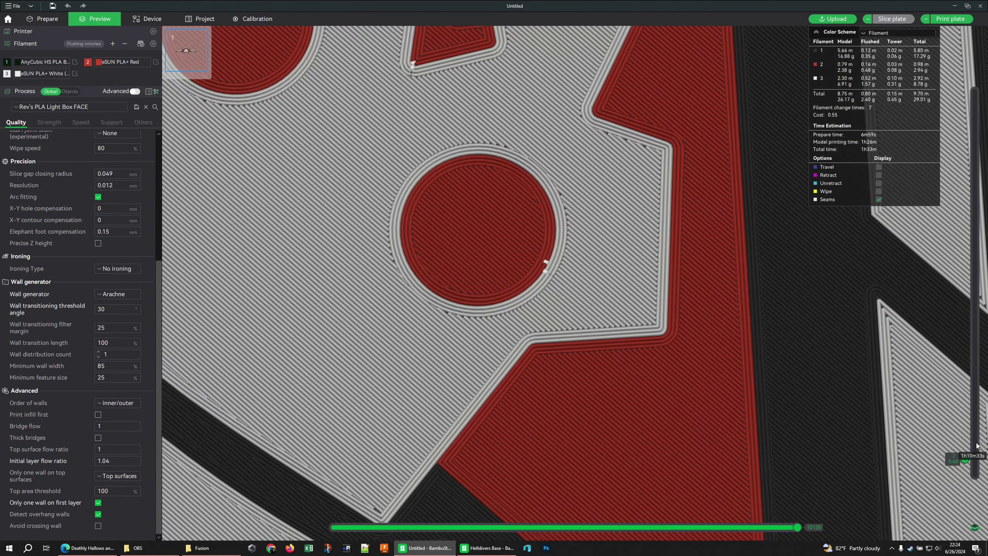
pyautogui.scroll(1, 977, 446)
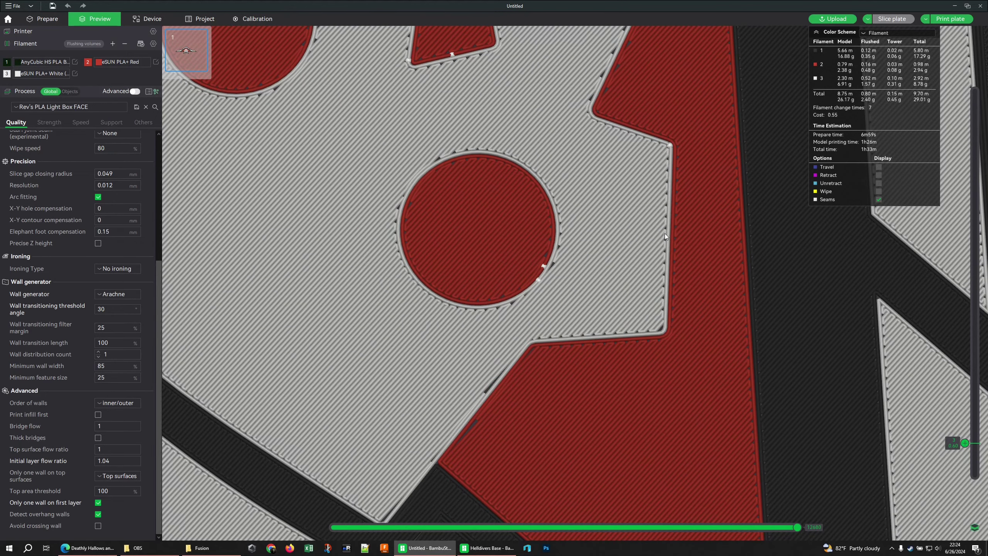
pyautogui.press('Down')
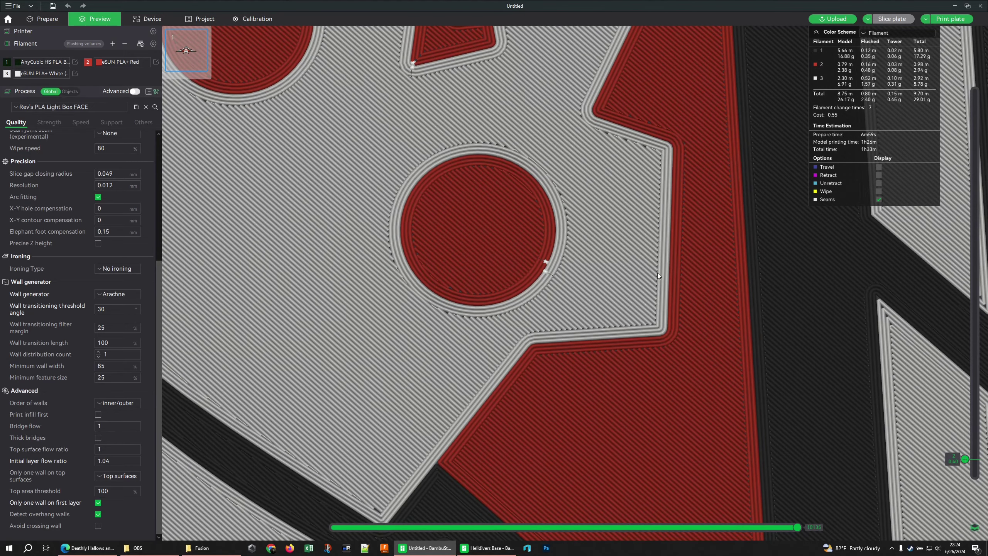
pyautogui.scroll(-5, 579, 290)
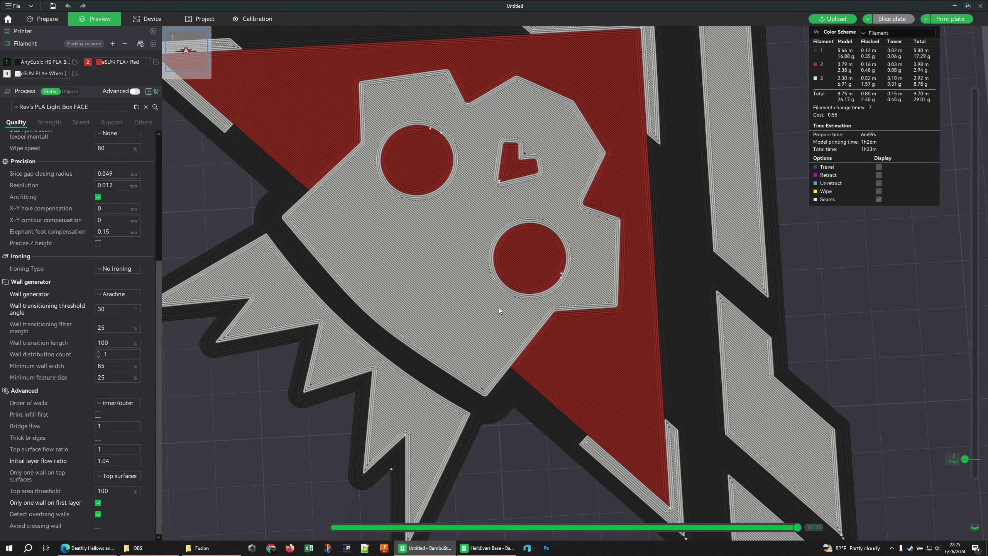
pyautogui.scroll(-2, 490, 312)
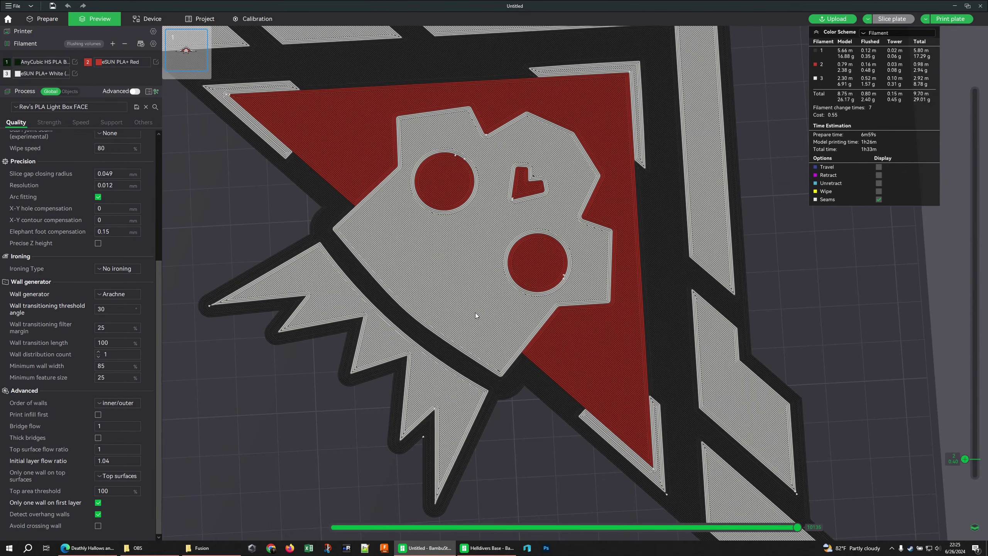
pyautogui.scroll(-3, 454, 290)
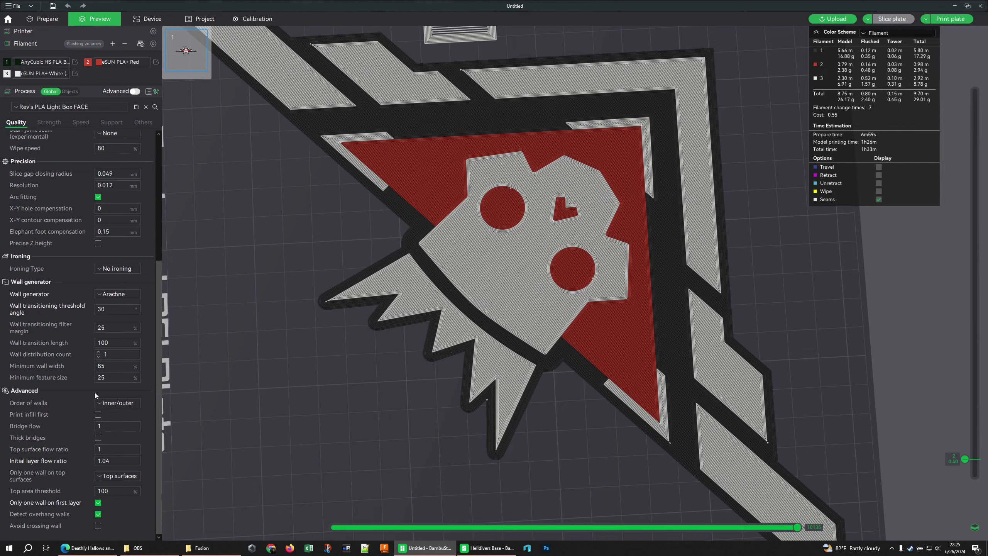
# - Return the preview to layer 1, try Hilbert Curve as the bottom surface pattern and reslice the plate
pyautogui.scroll(5, 94, 392)
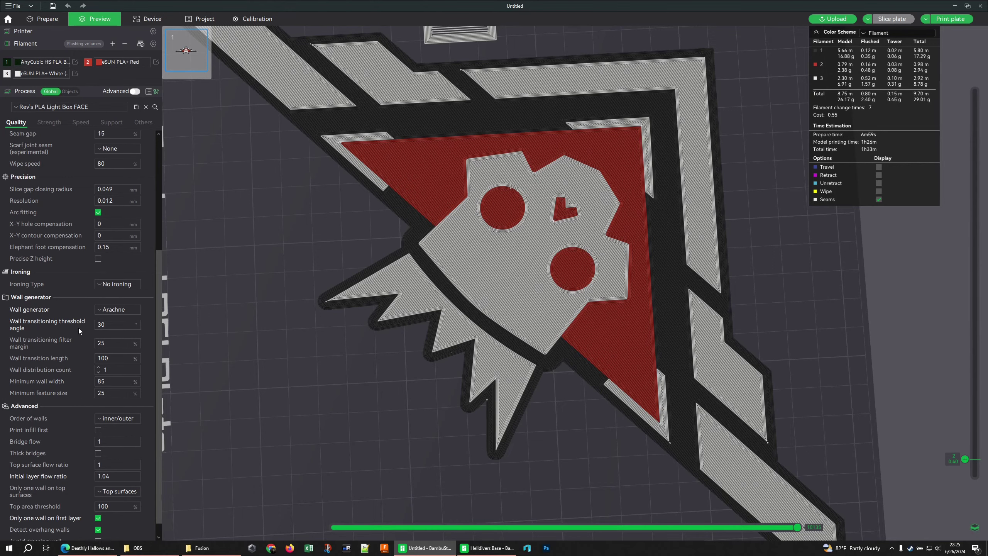
pyautogui.click(48, 122)
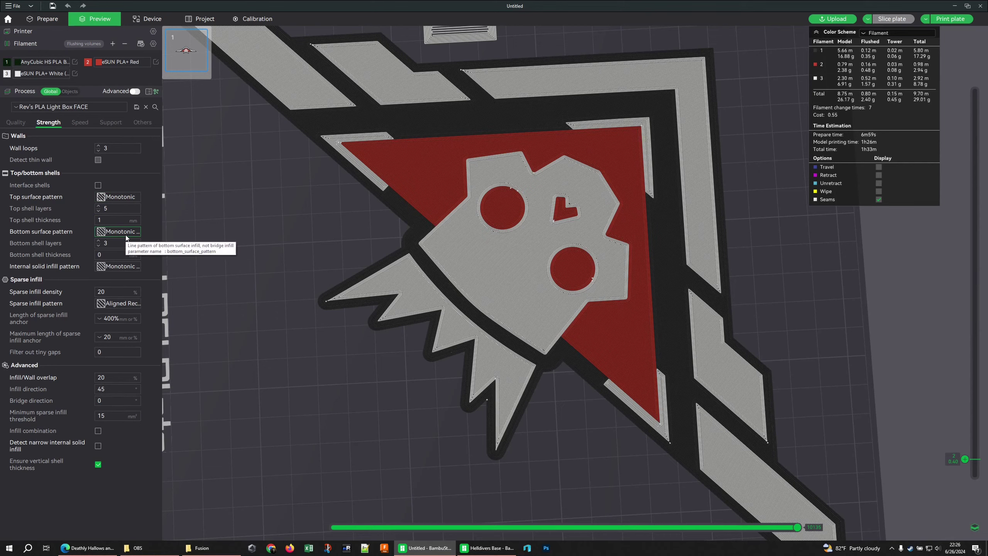
pyautogui.press('Down')
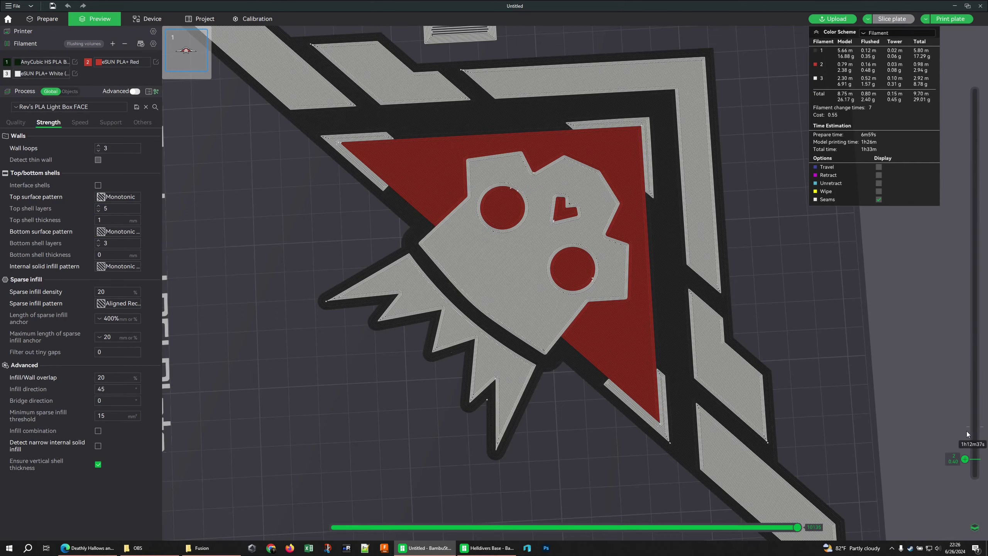
pyautogui.scroll(3, 583, 260)
pyautogui.click(120, 231)
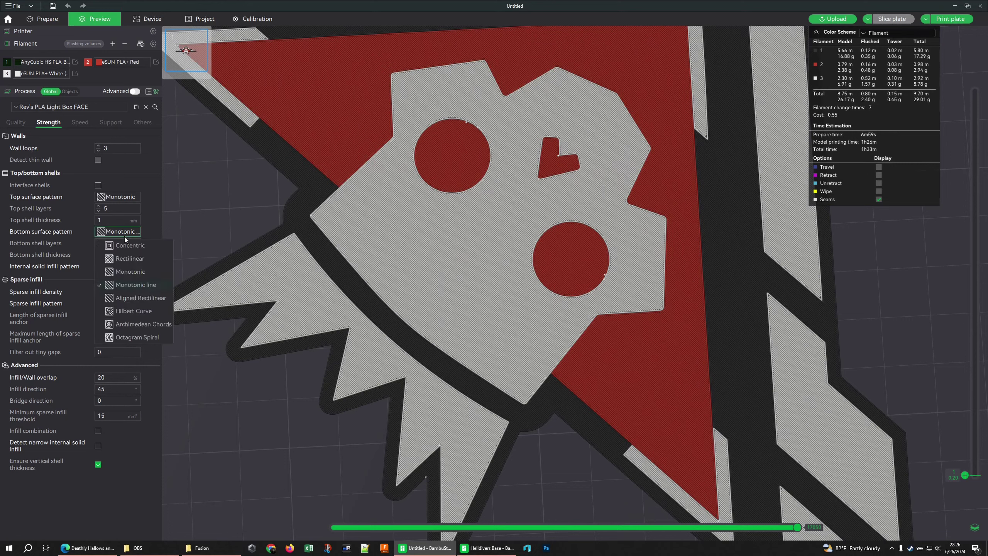
pyautogui.click(158, 313)
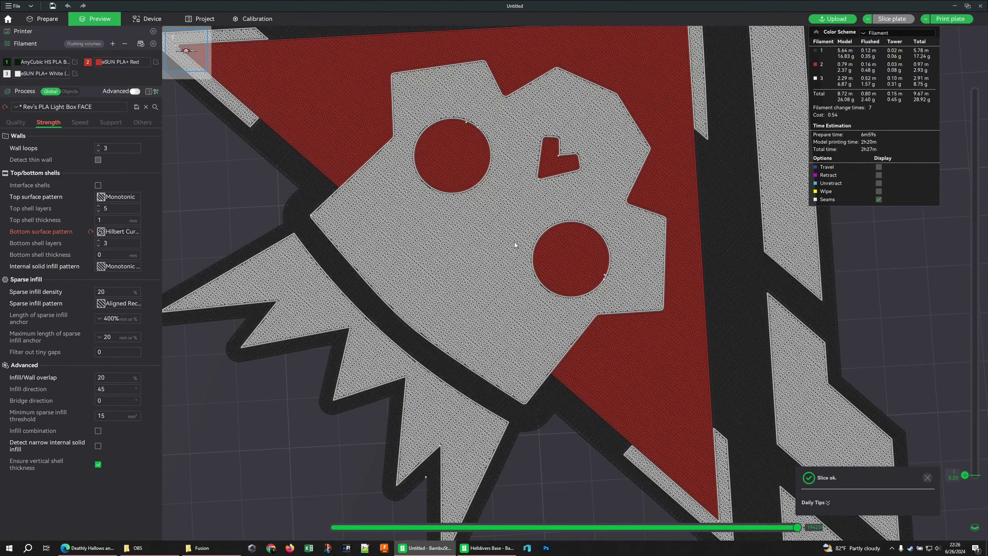
pyautogui.scroll(-3, 514, 244)
pyautogui.scroll(3, 548, 286)
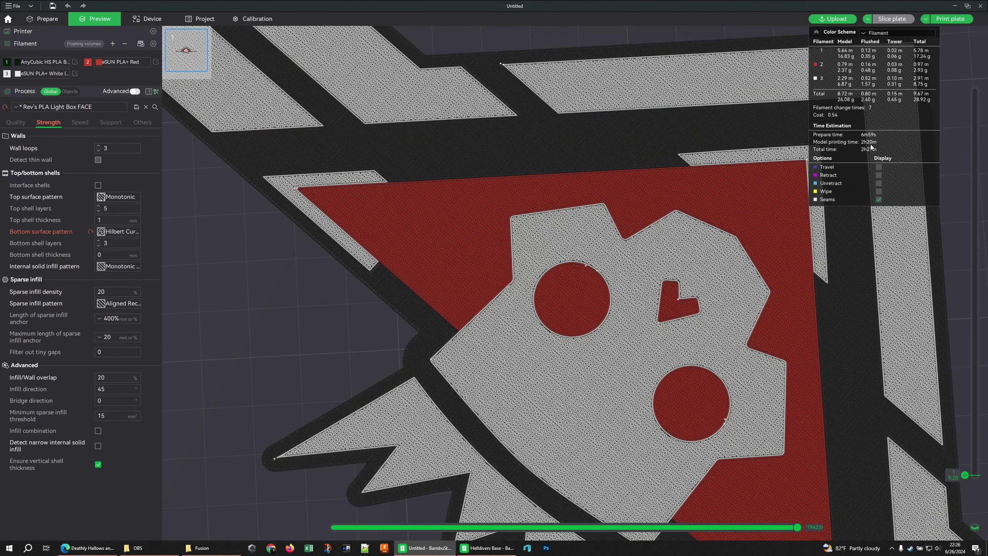
# - Reset the bottom surface pattern to Monotonic line and reslice the plate
pyautogui.click(91, 231)
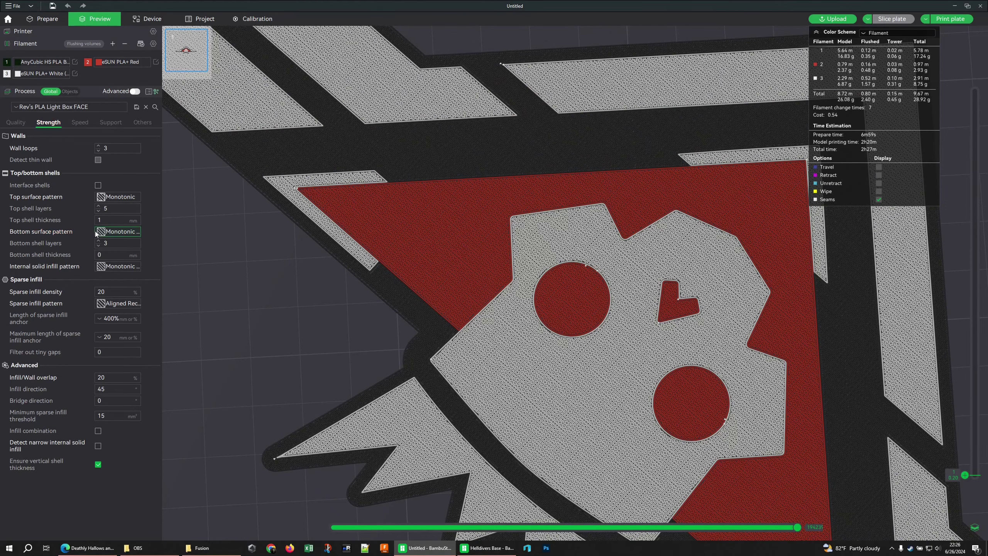
pyautogui.click(898, 20)
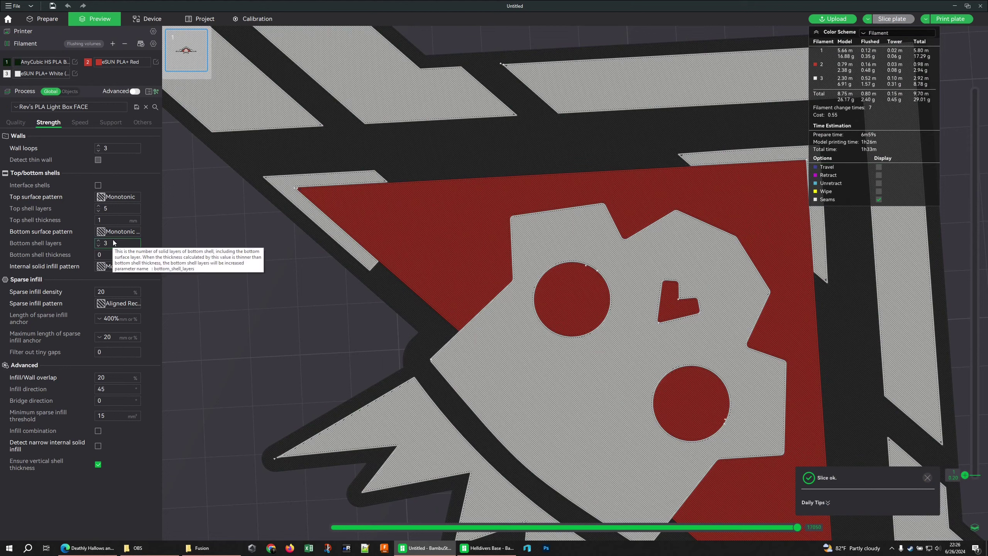
# - Try Hilbert Curve as the bottom surface pattern once more, and restore Monotonic line with a fresh slice
pyautogui.click(118, 232)
pyautogui.click(137, 310)
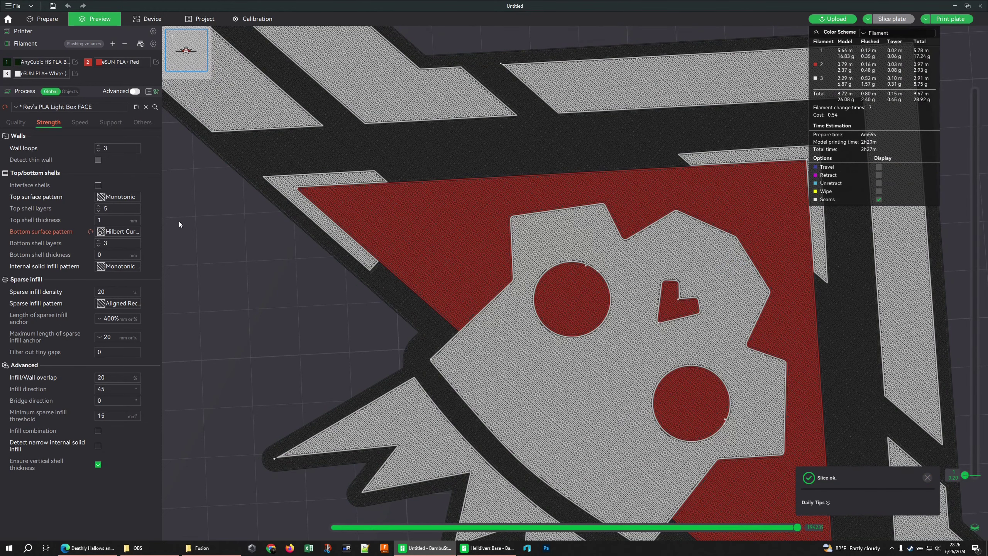
pyautogui.click(90, 231)
pyautogui.click(894, 18)
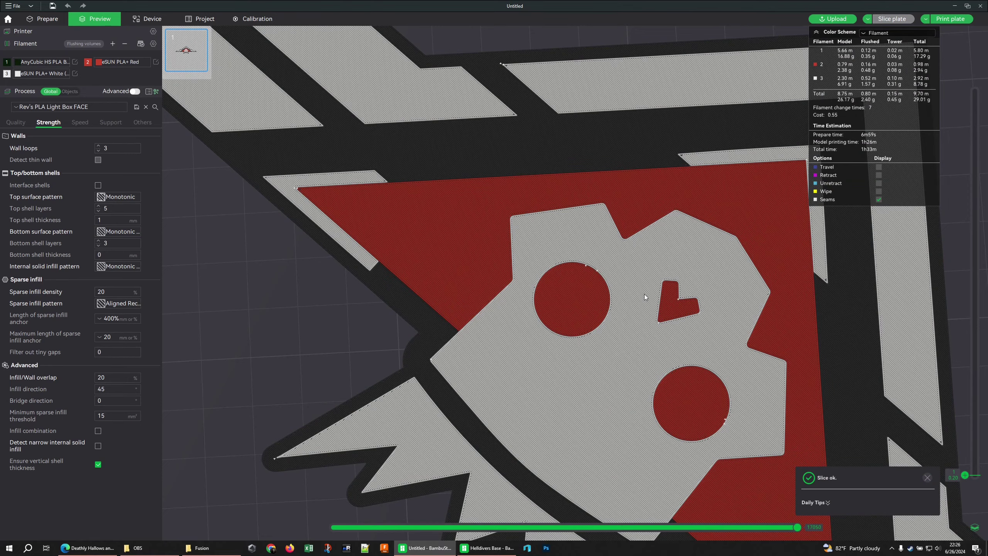
pyautogui.moveTo(645, 298); pyautogui.dragTo(550, 238, button='right')
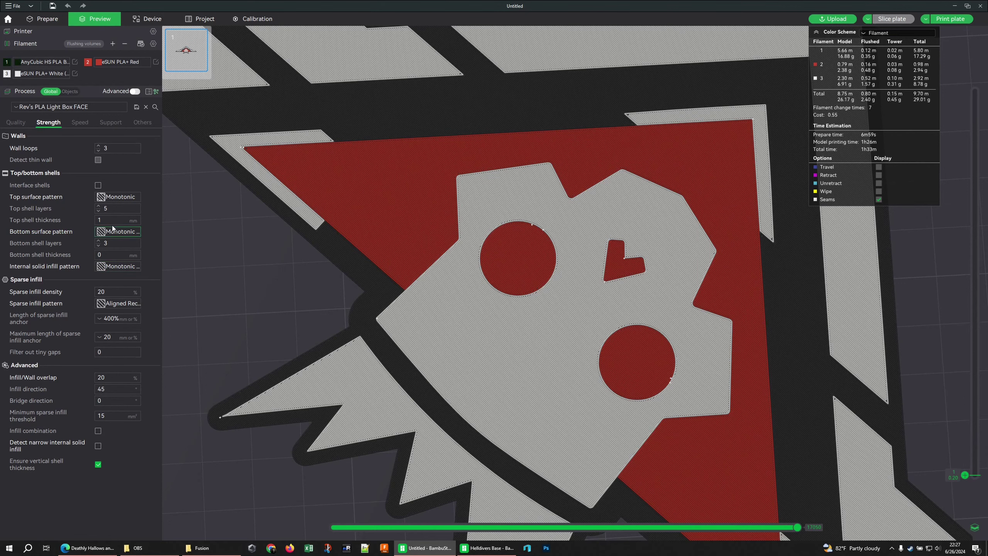
pyautogui.click(91, 219)
pyautogui.scroll(-1, 307, 335)
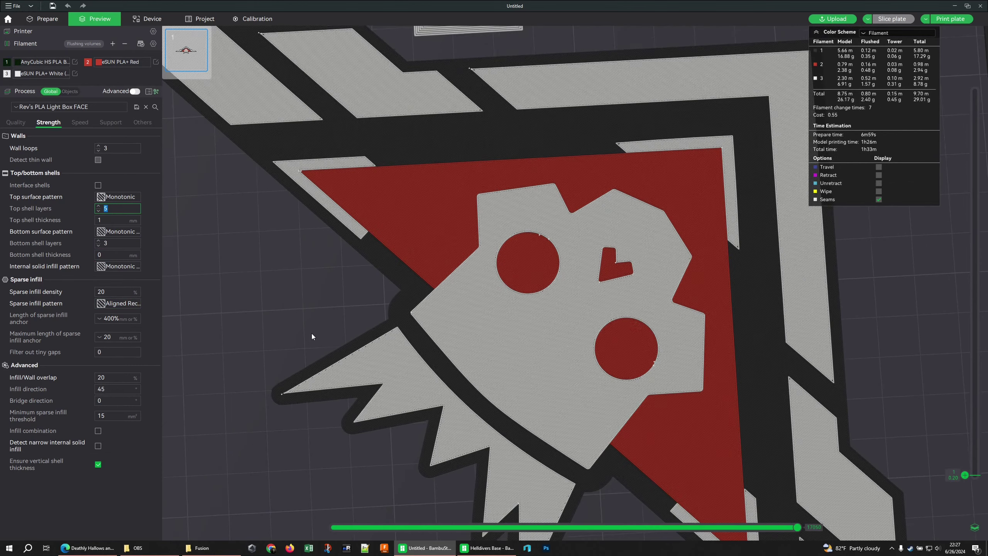
# - Colour the preview by line type and compare individual layers of the face from layer 1 up to layer 10
pyautogui.scroll(-1, 312, 336)
pyautogui.click(881, 33)
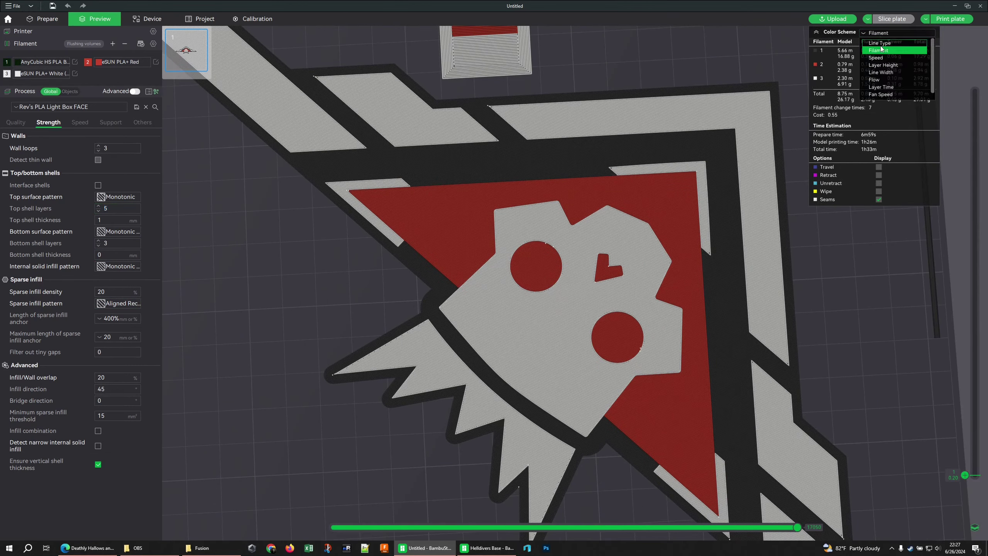
pyautogui.click(880, 43)
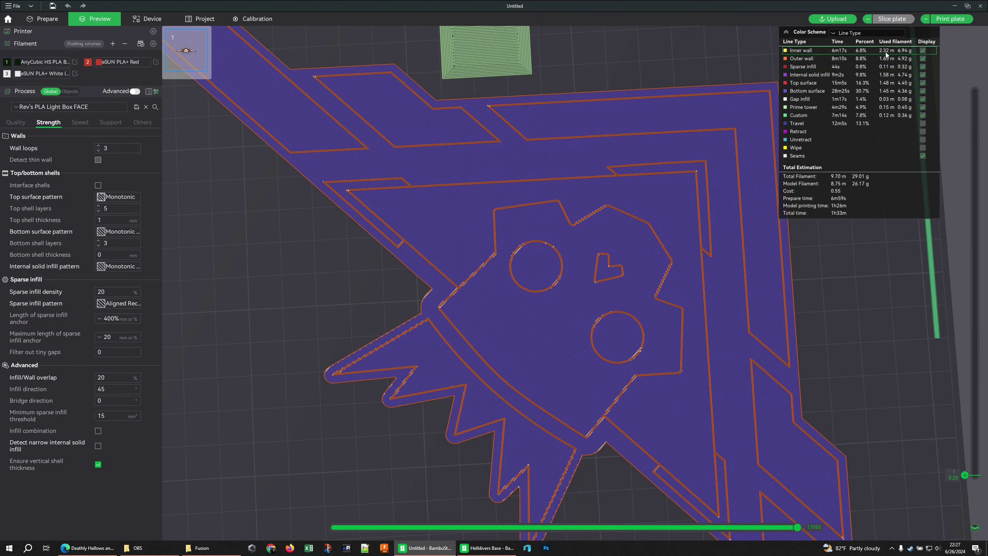
pyautogui.scroll(3, 971, 202)
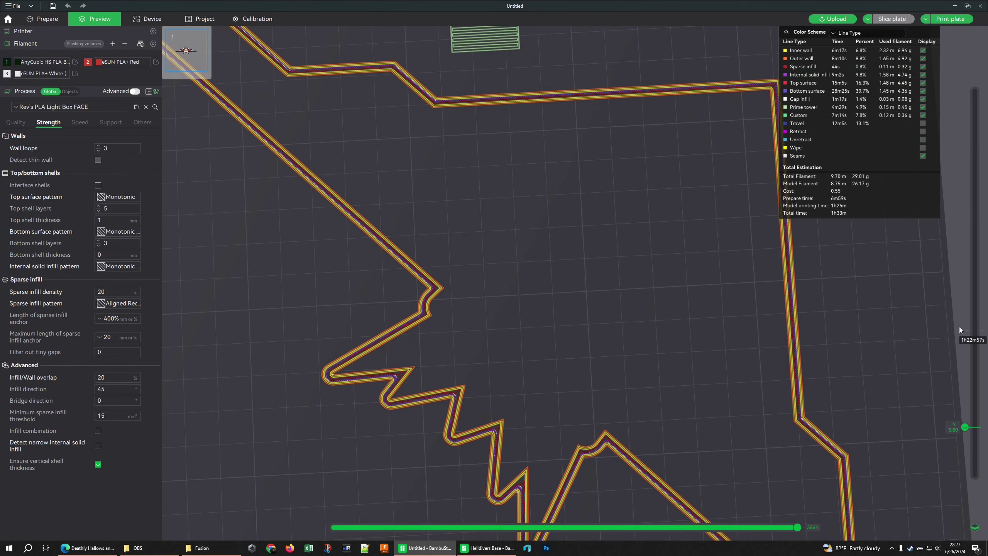
pyautogui.scroll(-1, 959, 328)
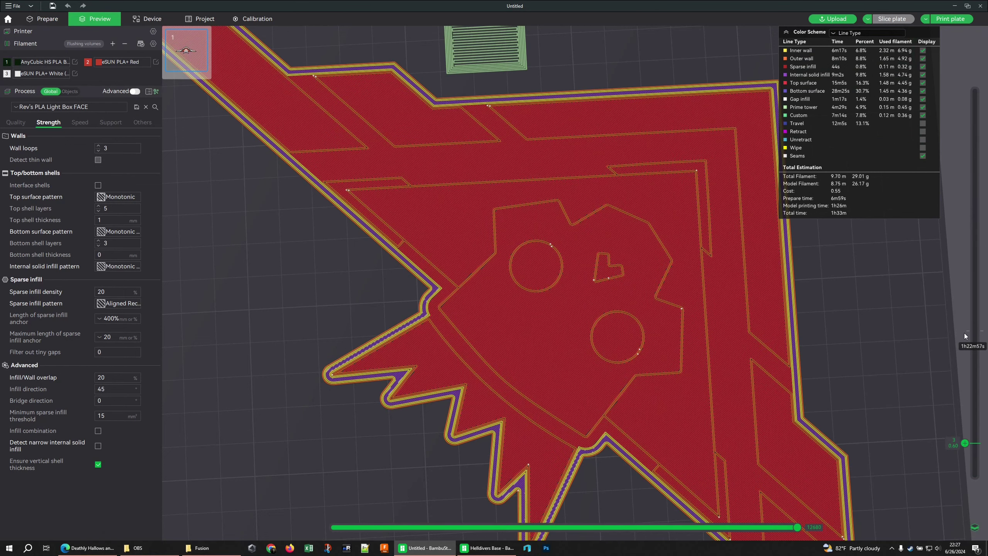
pyautogui.click(964, 332)
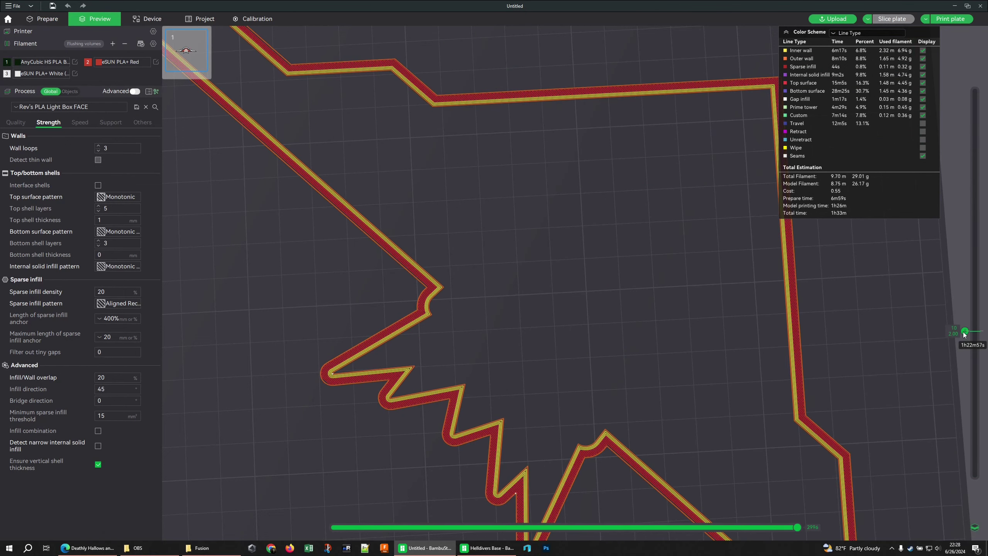
# - Switch the preview from single-layer display back to the full layer range and view the face at an angle
pyautogui.scroll(-7, 960, 358)
pyautogui.click(966, 526)
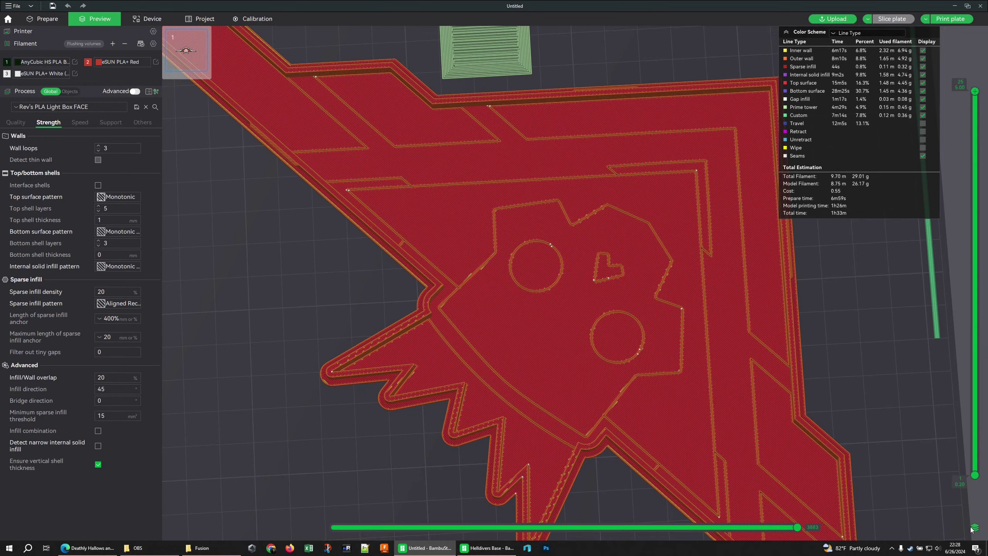
pyautogui.moveTo(933, 491); pyautogui.dragTo(818, 442)
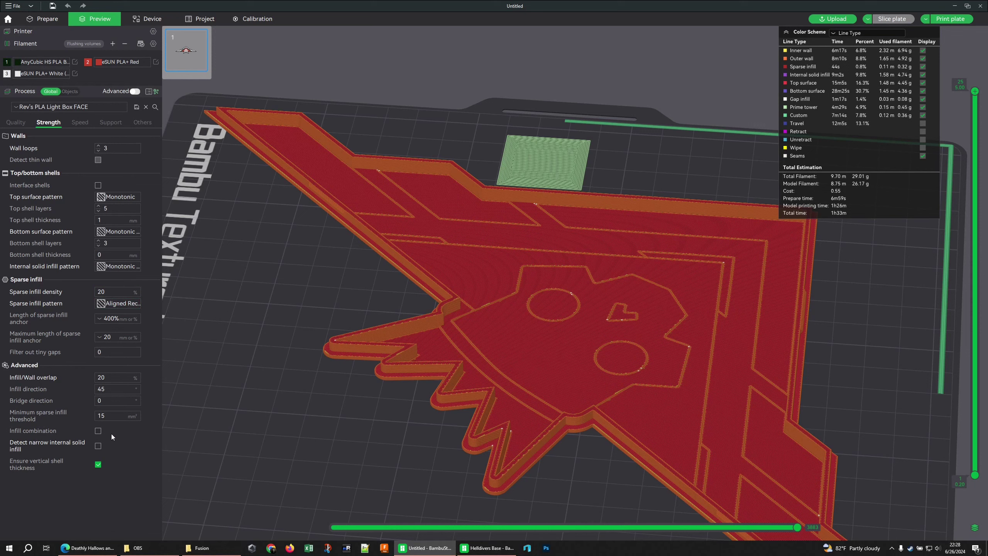
# - Review the FACE preset's speed, support and other settings, including the bridge speed and brim type
pyautogui.moveTo(47, 451)
pyautogui.moveTo(98, 435)
pyautogui.click(80, 122)
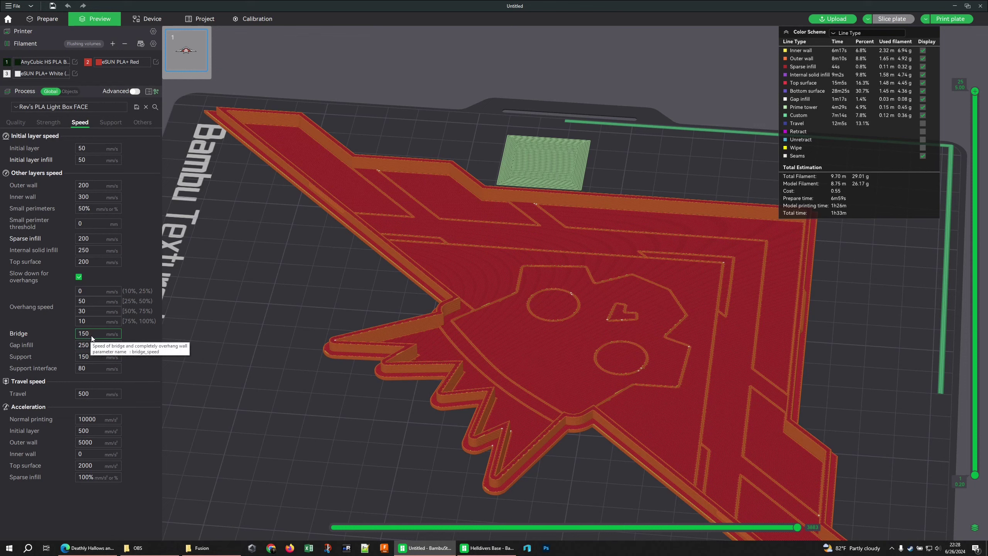
pyautogui.doubleClick(78, 335)
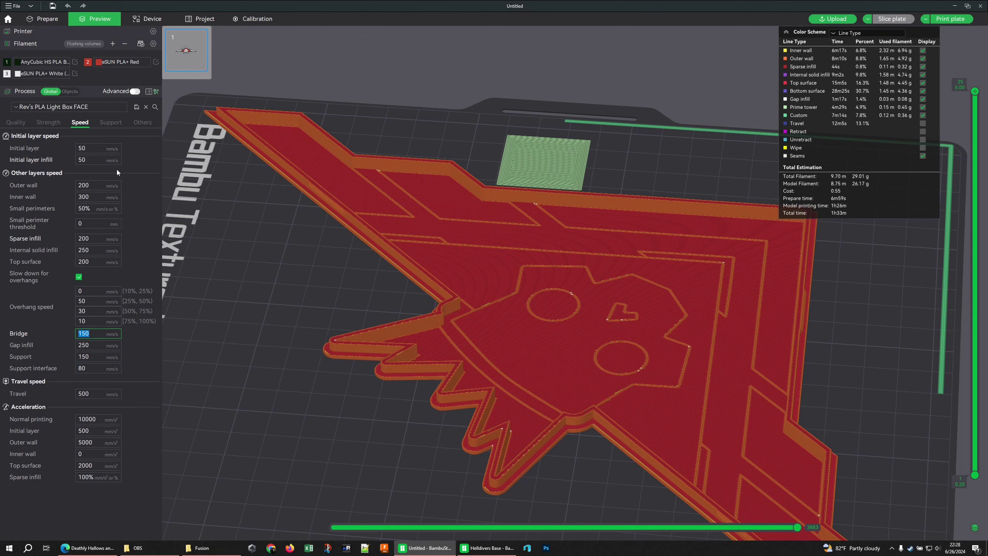
pyautogui.click(114, 122)
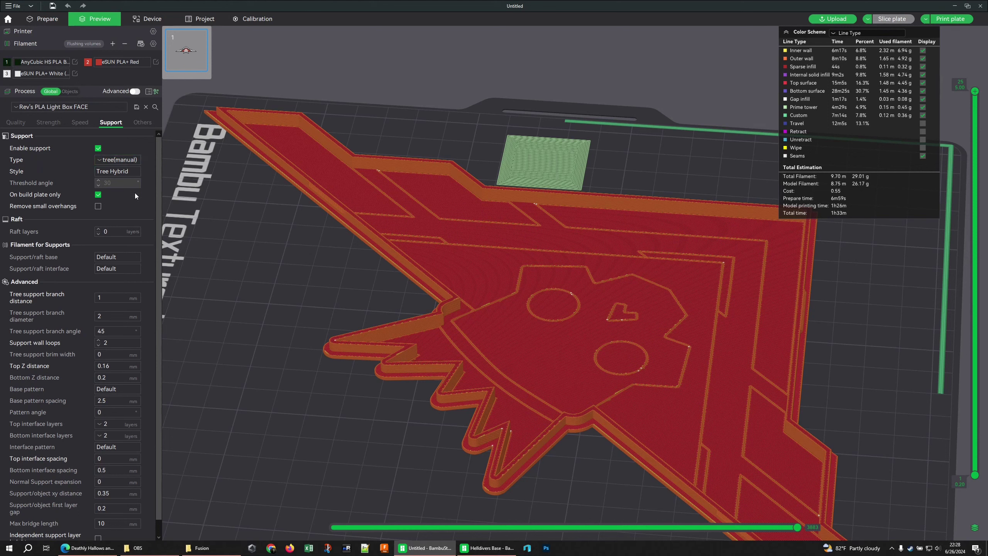
pyautogui.scroll(-1, 106, 245)
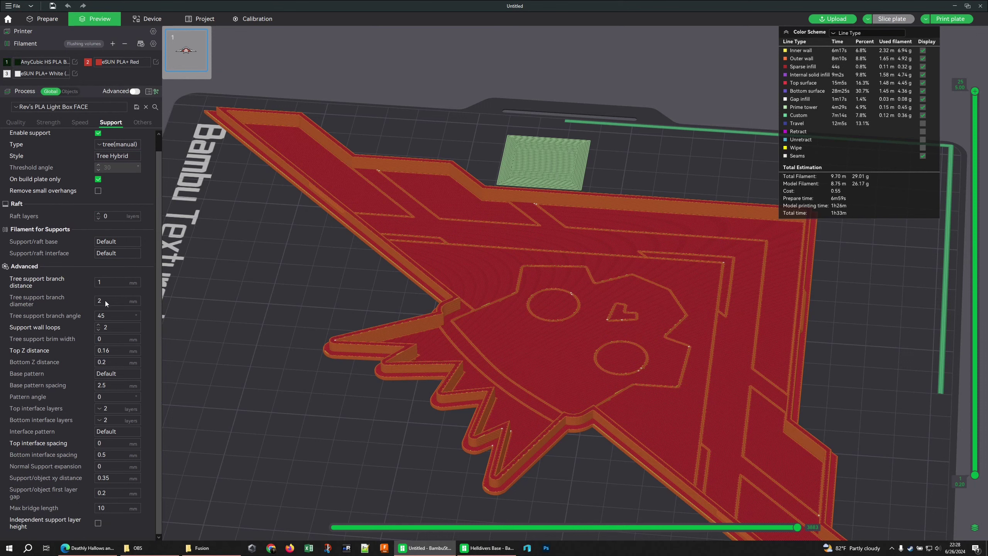
pyautogui.scroll(1, 119, 206)
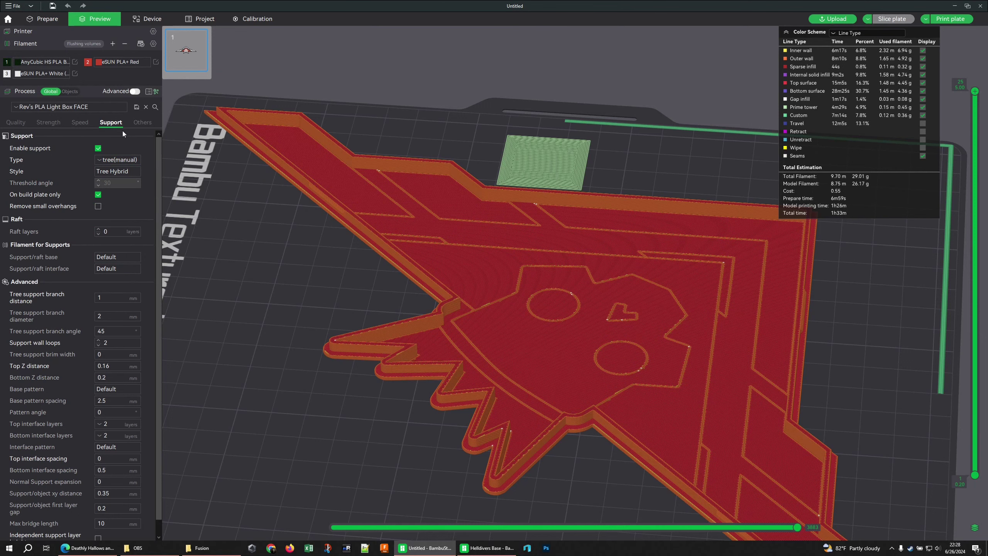
pyautogui.click(142, 122)
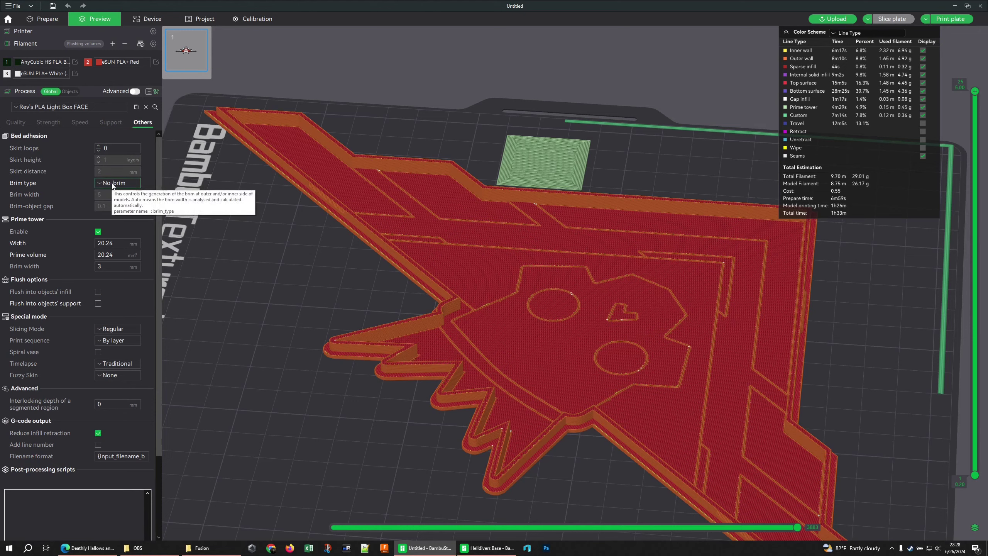
# - Lower the displayed layer range to layer 8 and examine the walls and solid infill of the face's outer rim
pyautogui.moveTo(386, 444); pyautogui.dragTo(836, 241)
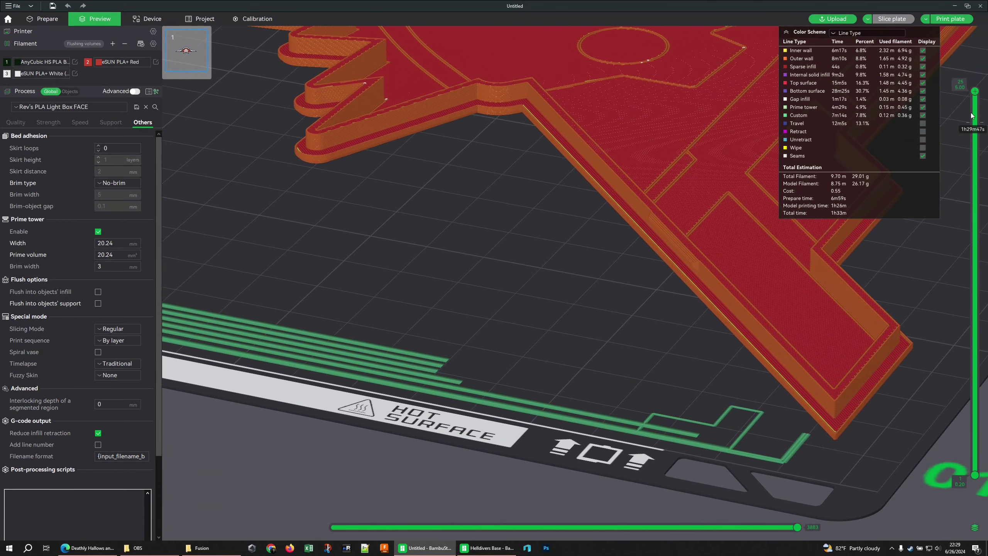
pyautogui.moveTo(975, 91); pyautogui.dragTo(973, 459)
pyautogui.scroll(4, 973, 459)
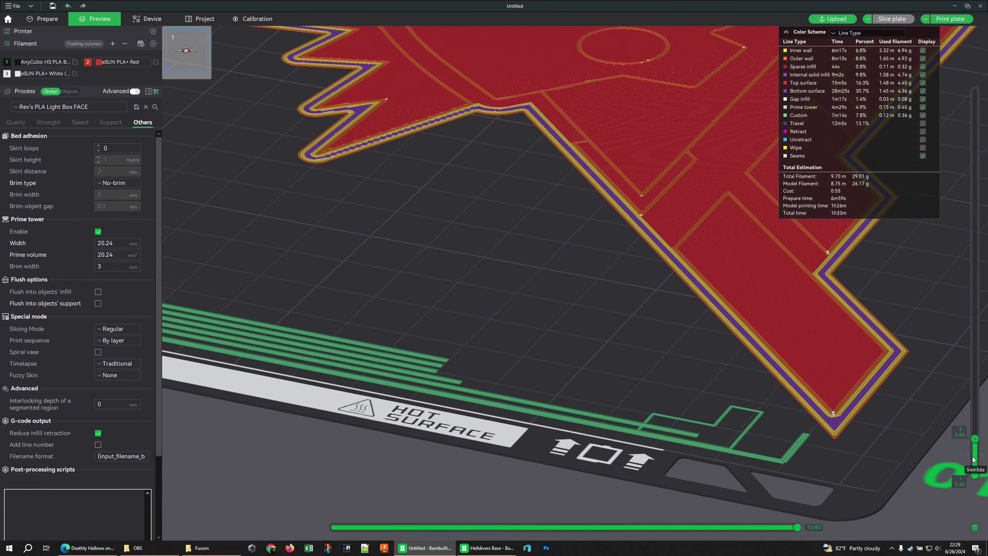
pyautogui.scroll(1, 973, 459)
pyautogui.scroll(6, 797, 410)
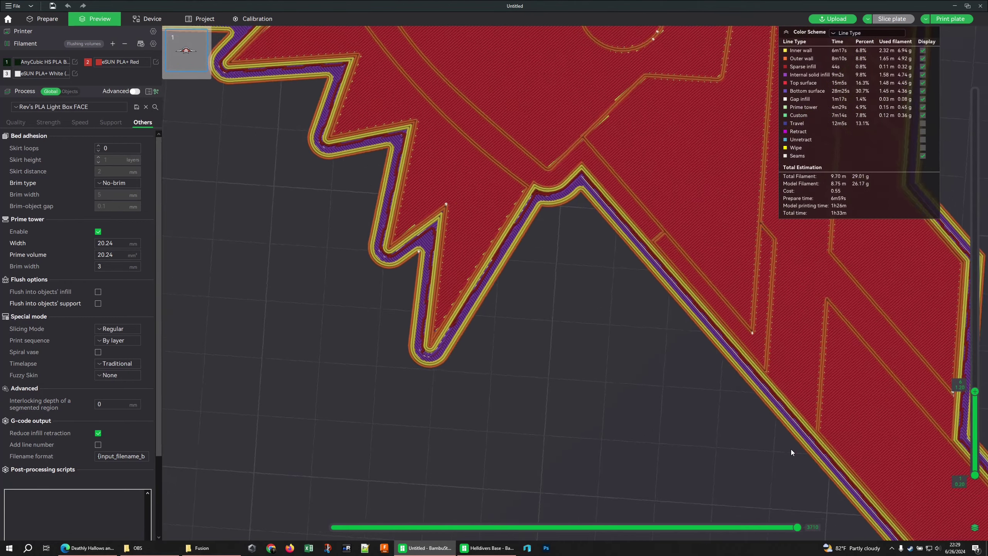
pyautogui.scroll(-3, 797, 460)
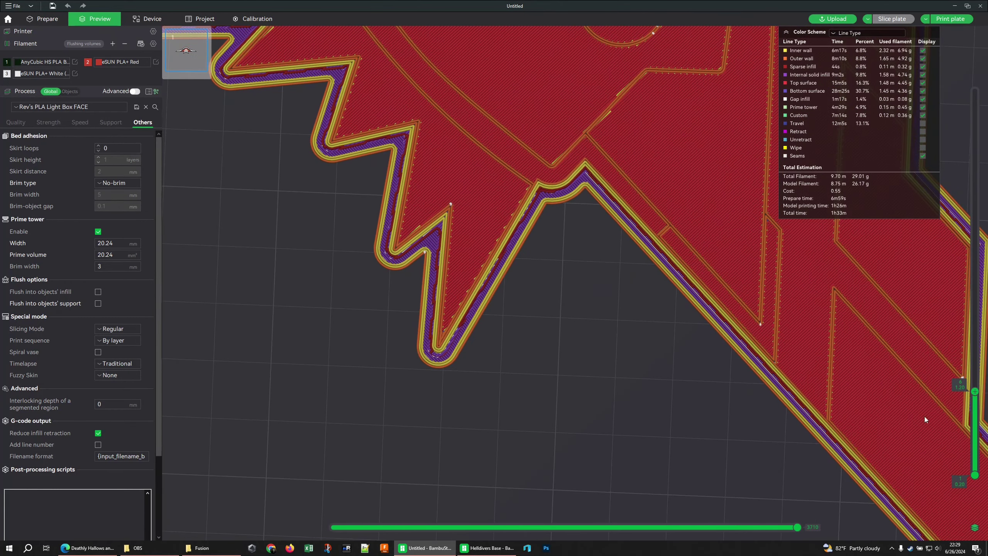
pyautogui.scroll(-5, 975, 404)
pyautogui.scroll(5, 975, 405)
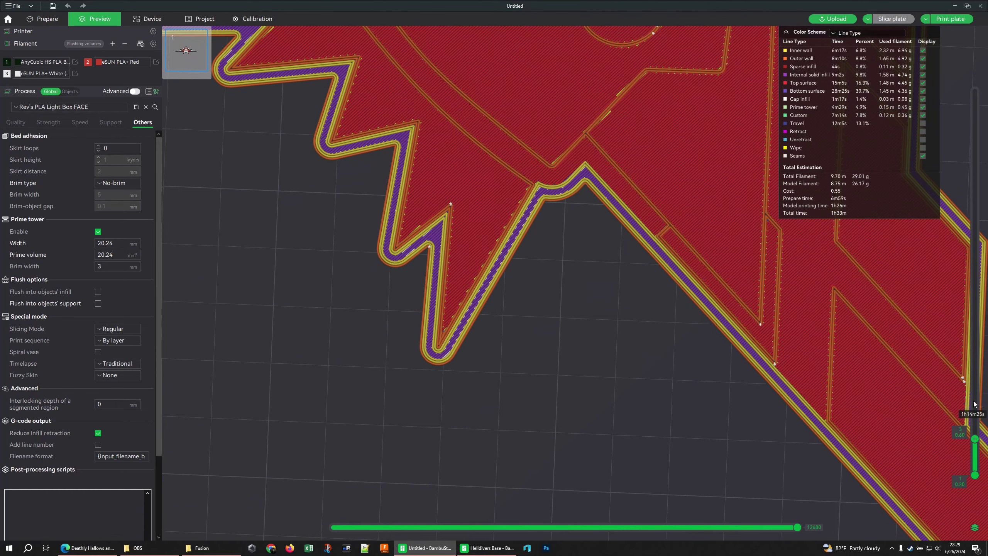
pyautogui.scroll(2, 974, 405)
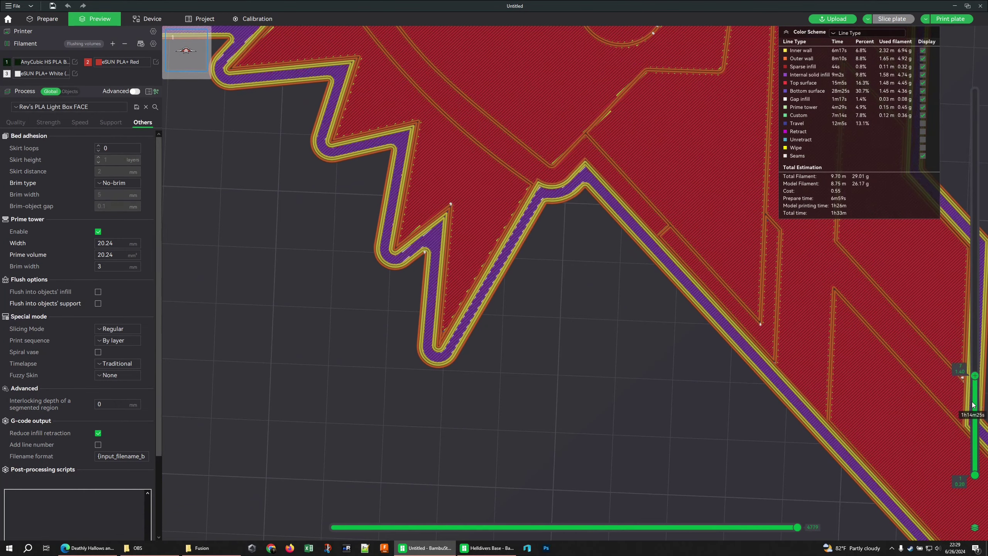
pyautogui.moveTo(526, 291); pyautogui.dragTo(530, 259)
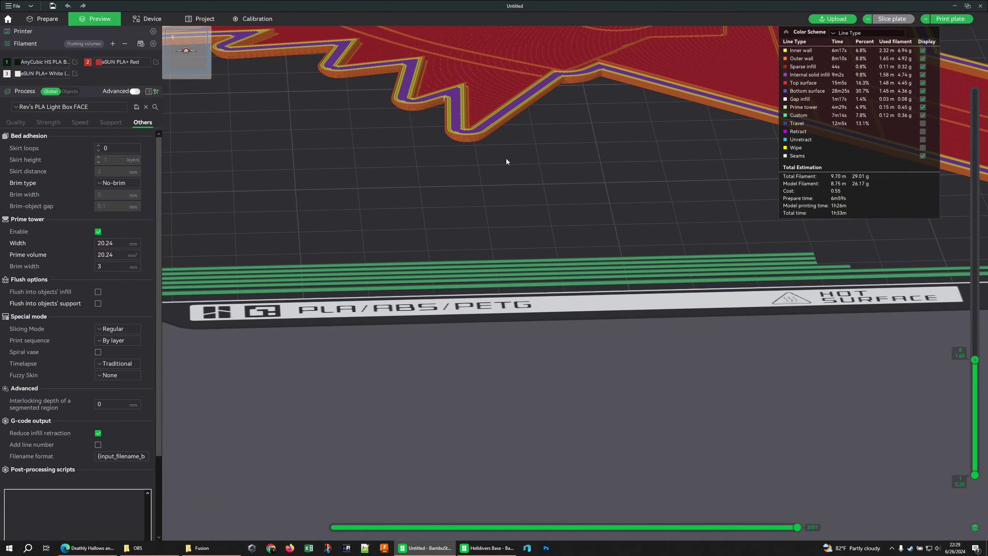
pyautogui.moveTo(507, 158); pyautogui.dragTo(486, 184)
pyautogui.scroll(3, 486, 183)
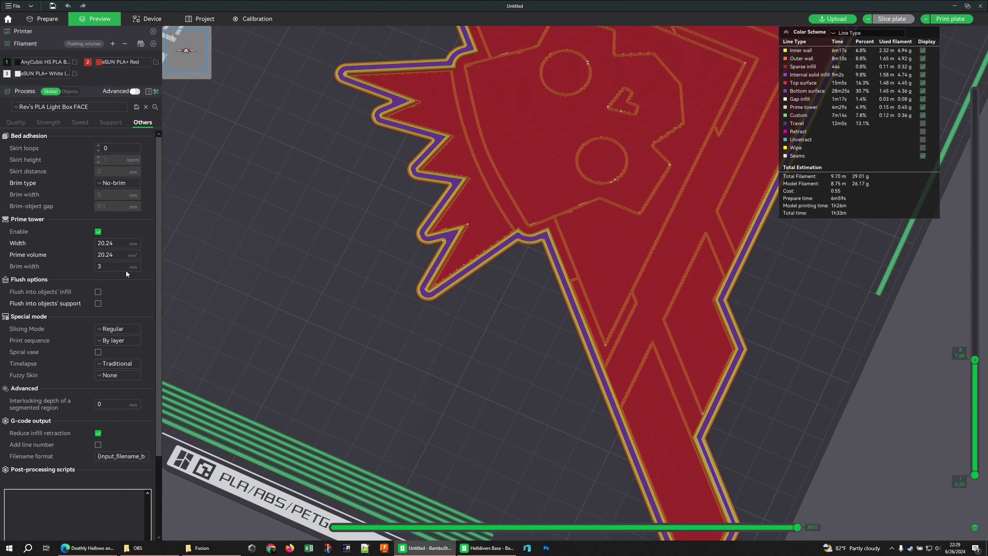
# - Review the preset's quality settings, checking the initial layer line width, wall generator and initial layer flow ratio
pyautogui.click(16, 122)
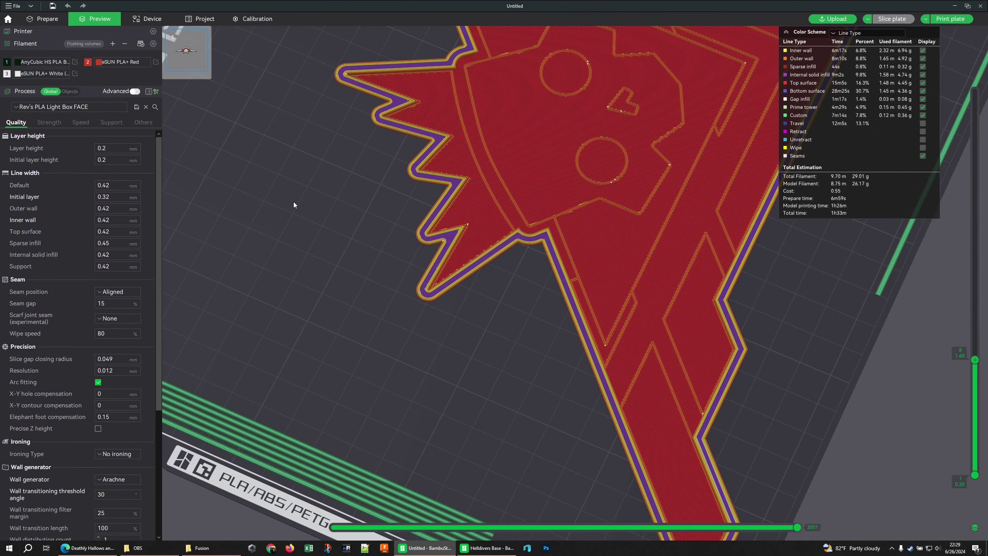
pyautogui.scroll(-5, 295, 202)
pyautogui.moveTo(298, 201); pyautogui.dragTo(439, 367)
pyautogui.scroll(4, 363, 239)
pyautogui.scroll(-3, 373, 251)
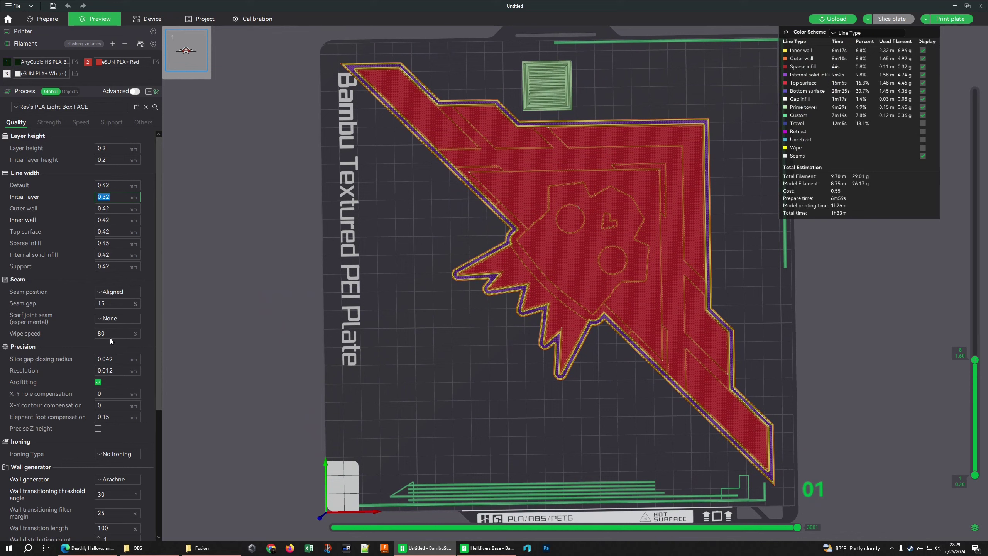
pyautogui.scroll(-5, 119, 319)
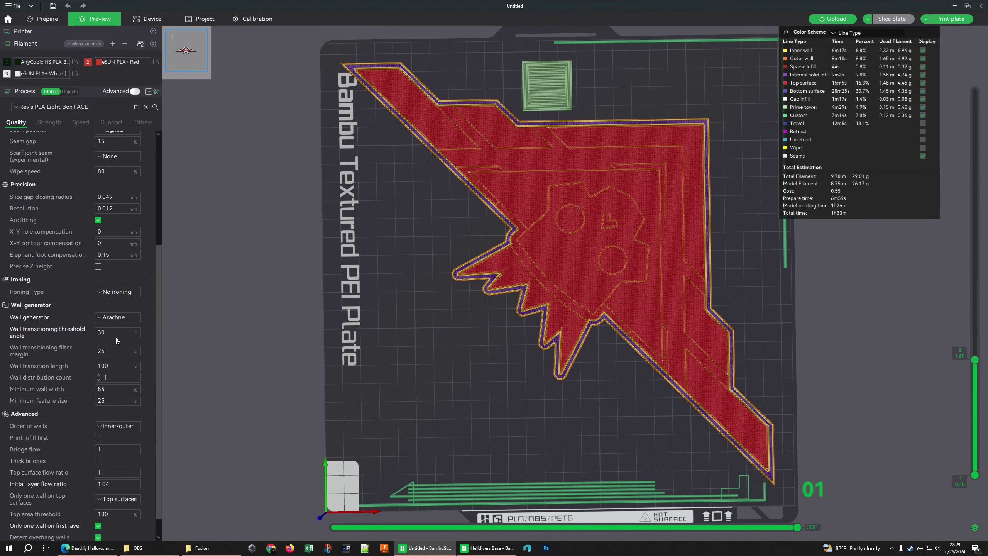
pyautogui.scroll(-1, 116, 332)
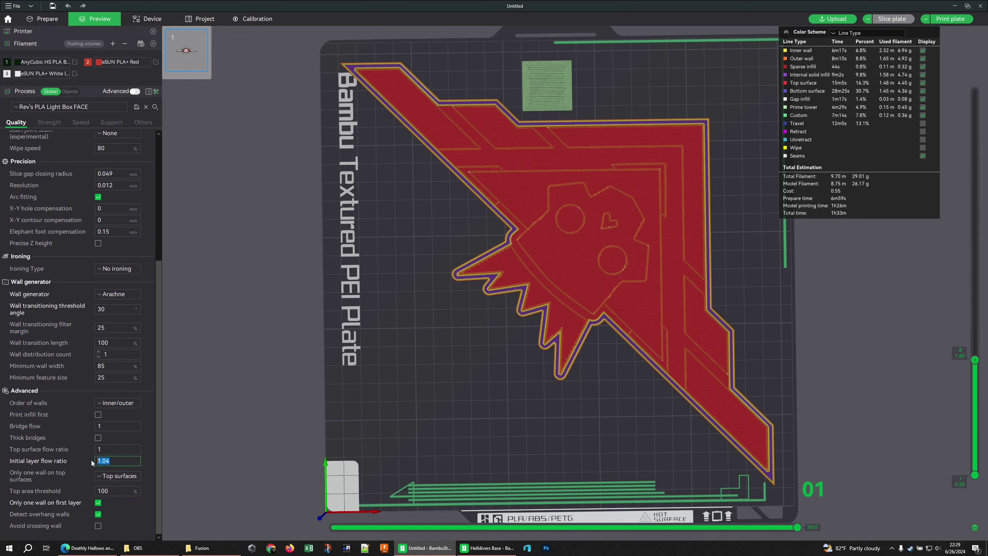
pyautogui.click(123, 461)
# - Review the preset's strength settings, checking the surface patterns, internal solid infill pattern options and infill/wall overlap
pyautogui.click(67, 131)
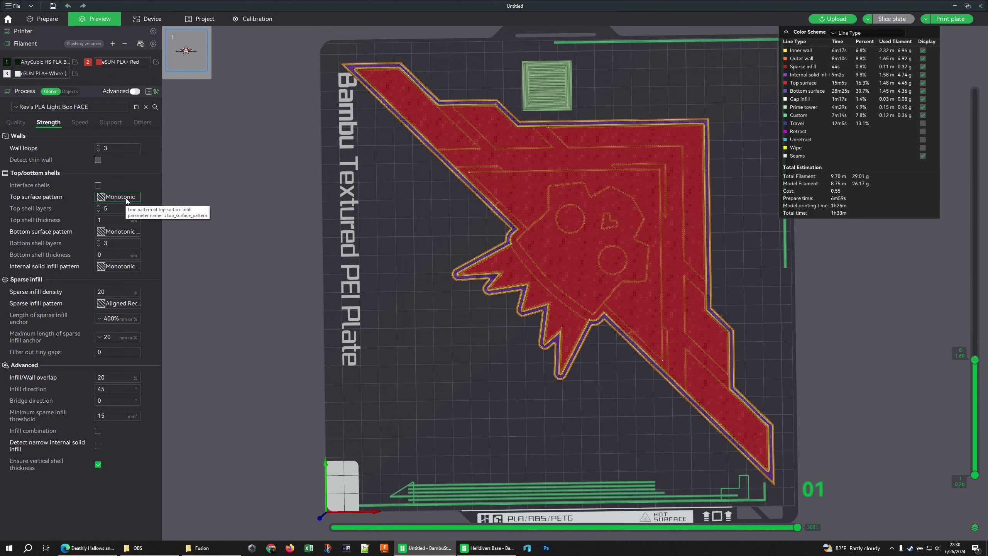
pyautogui.click(125, 268)
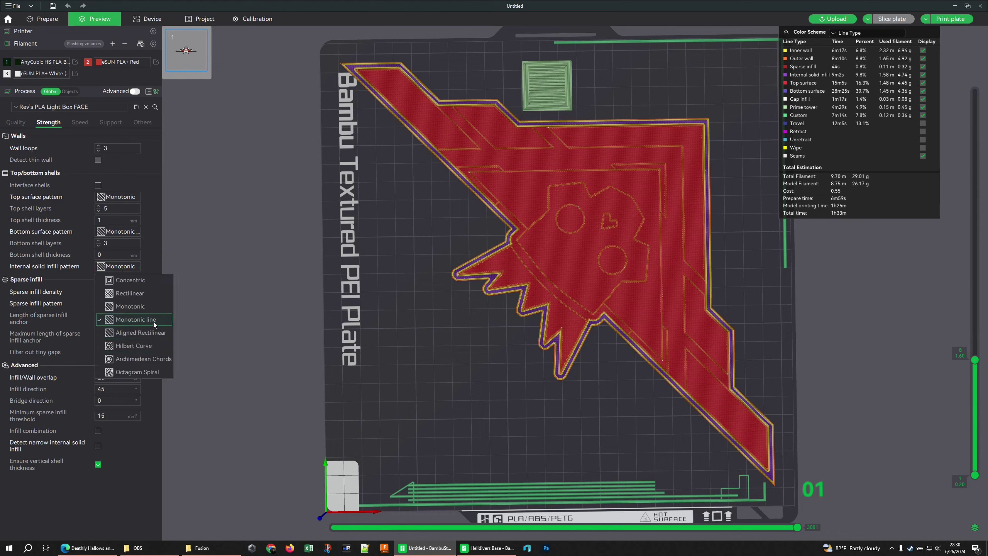
pyautogui.click(159, 257)
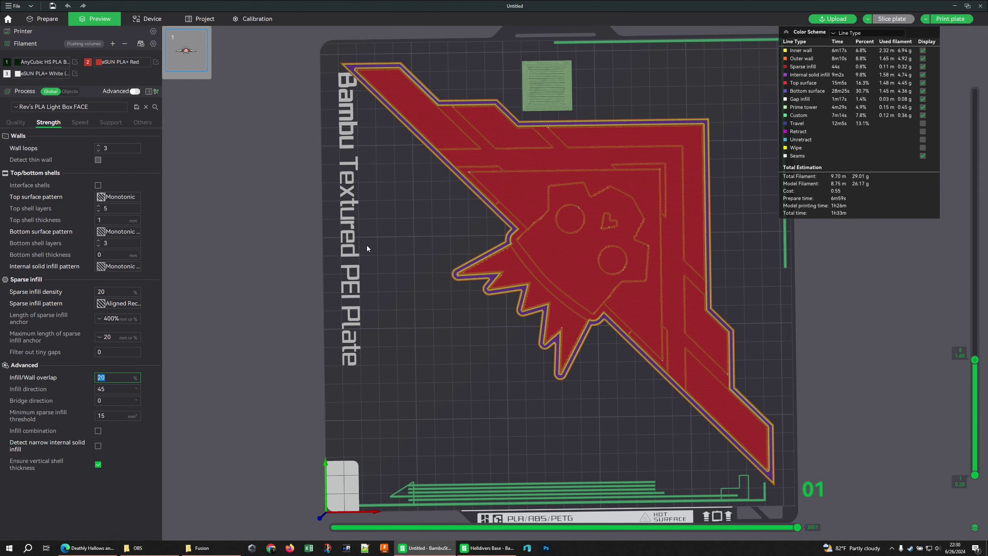
pyautogui.moveTo(412, 234)
pyautogui.mouseDown()
pyautogui.moveTo(415, 266)
pyautogui.moveTo(412, 251)
pyautogui.mouseUp()
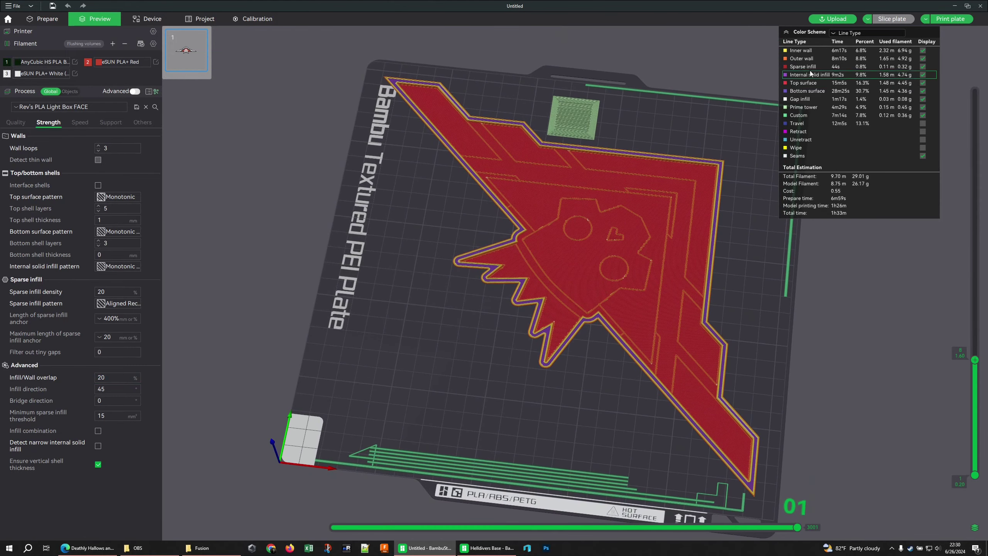
# - Check the AMS slot mapping for the white filament and send the face print job to the Flying Spaghetti Monster printer
pyautogui.click(938, 22)
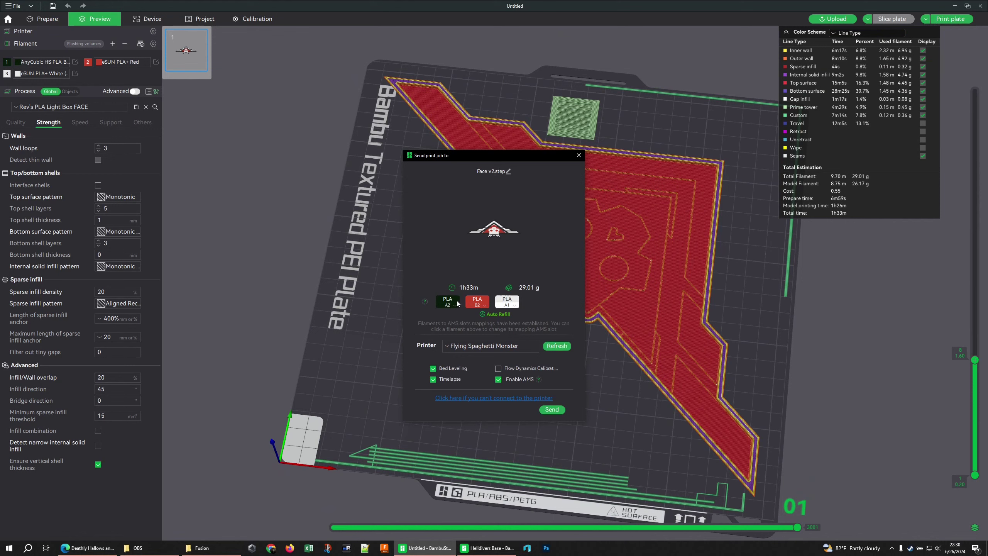
pyautogui.click(514, 306)
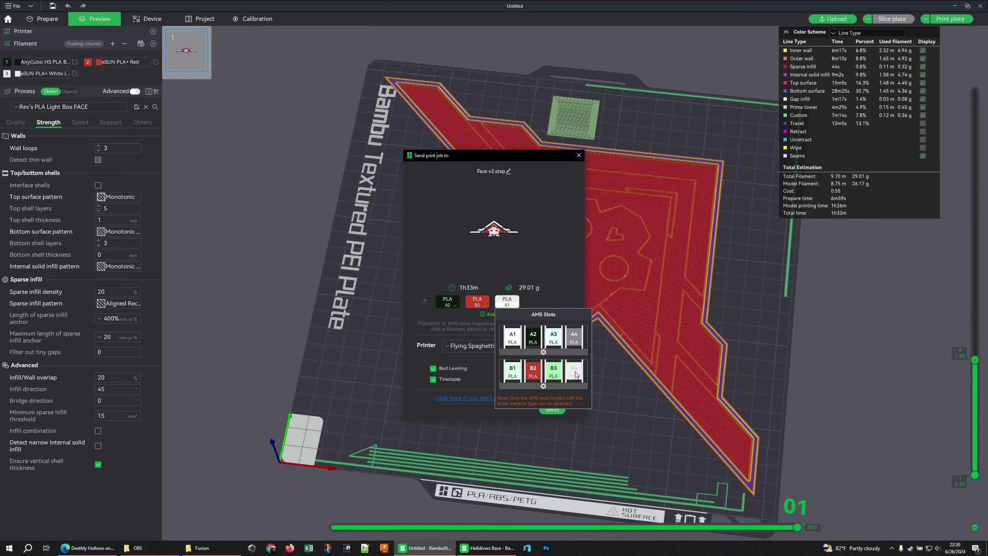
pyautogui.click(563, 287)
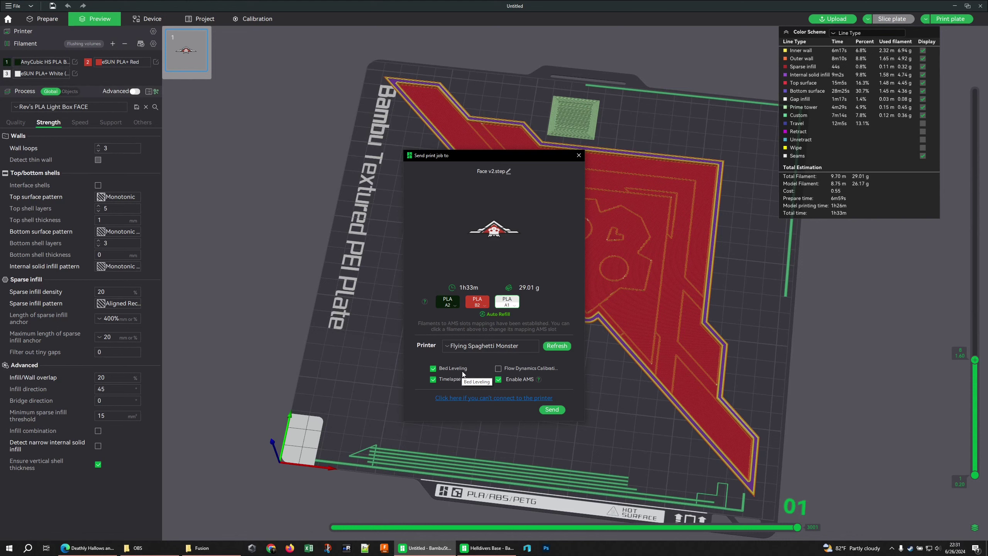
pyautogui.click(560, 411)
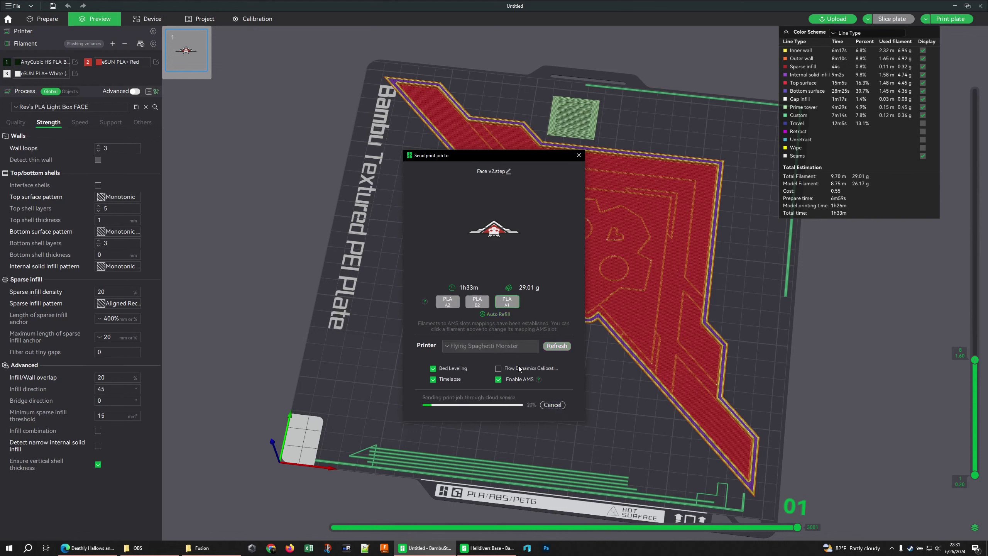